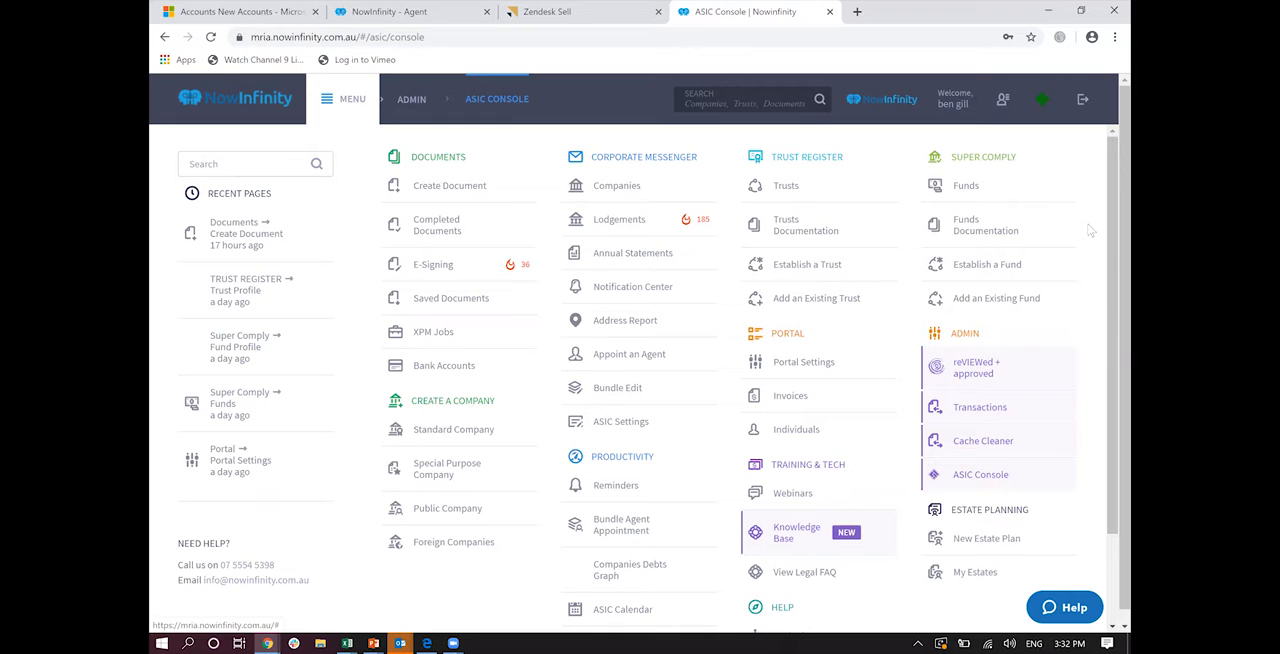
Step: Open the ASIC Settings and review the cover letter templates and the reminder schedules for annual statements, ASIC documents and regular documents
{"action": "left_click", "coordinate": [620, 421]}
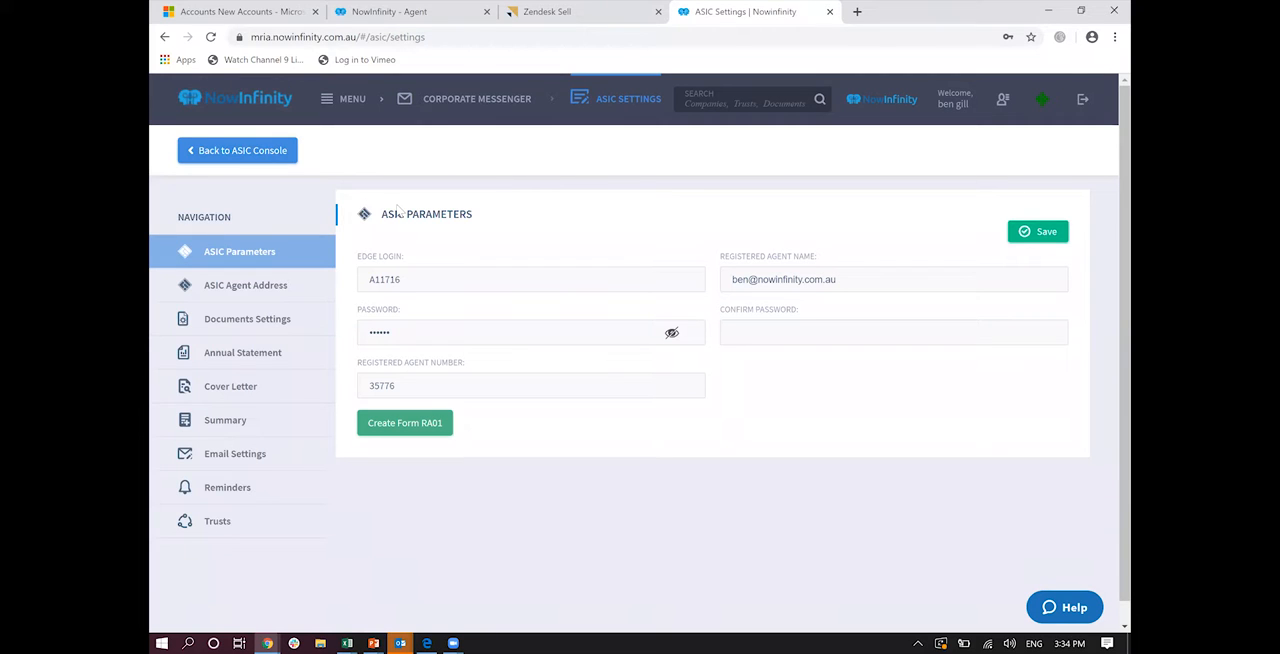
{"action": "left_click", "coordinate": [222, 390]}
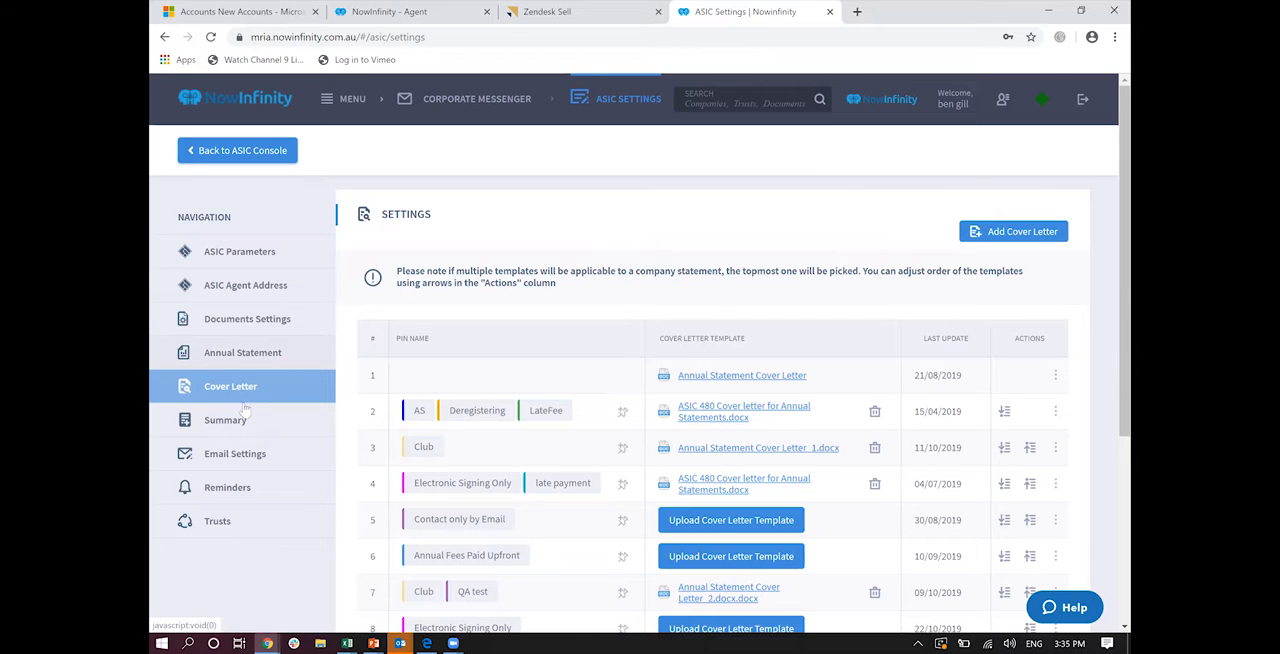
{"action": "left_click", "coordinate": [244, 488]}
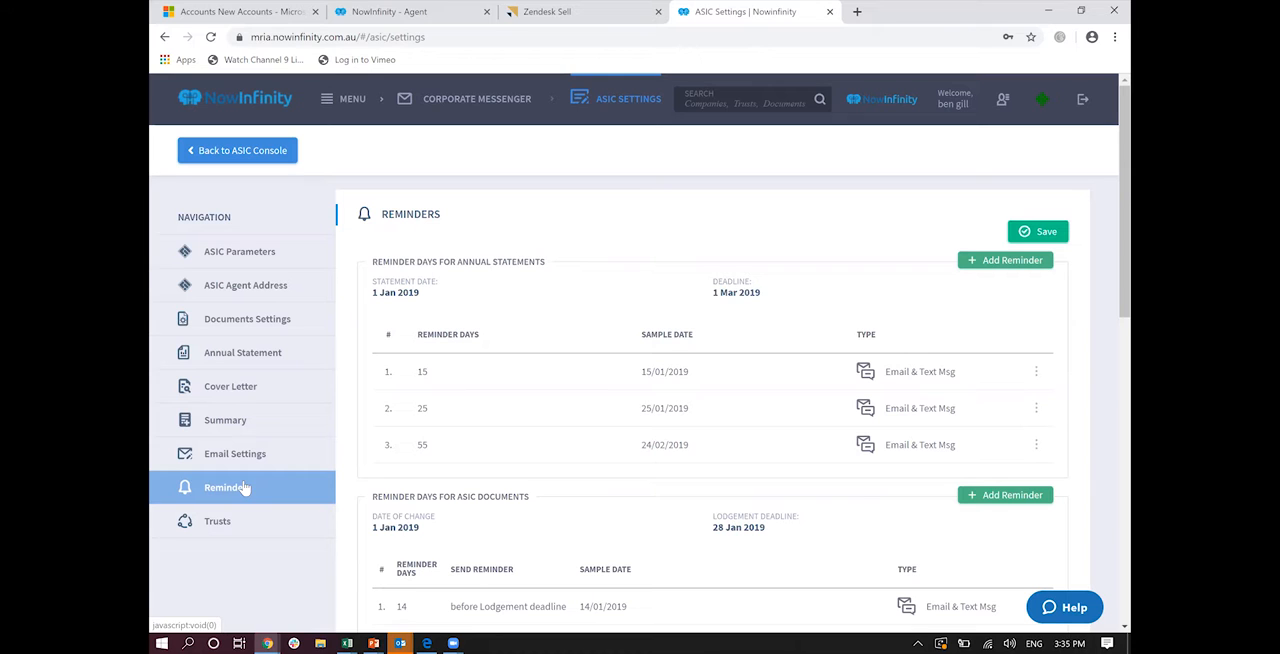
{"action": "left_click_drag", "start_coordinate": [1124, 197], "coordinate": [1124, 335]}
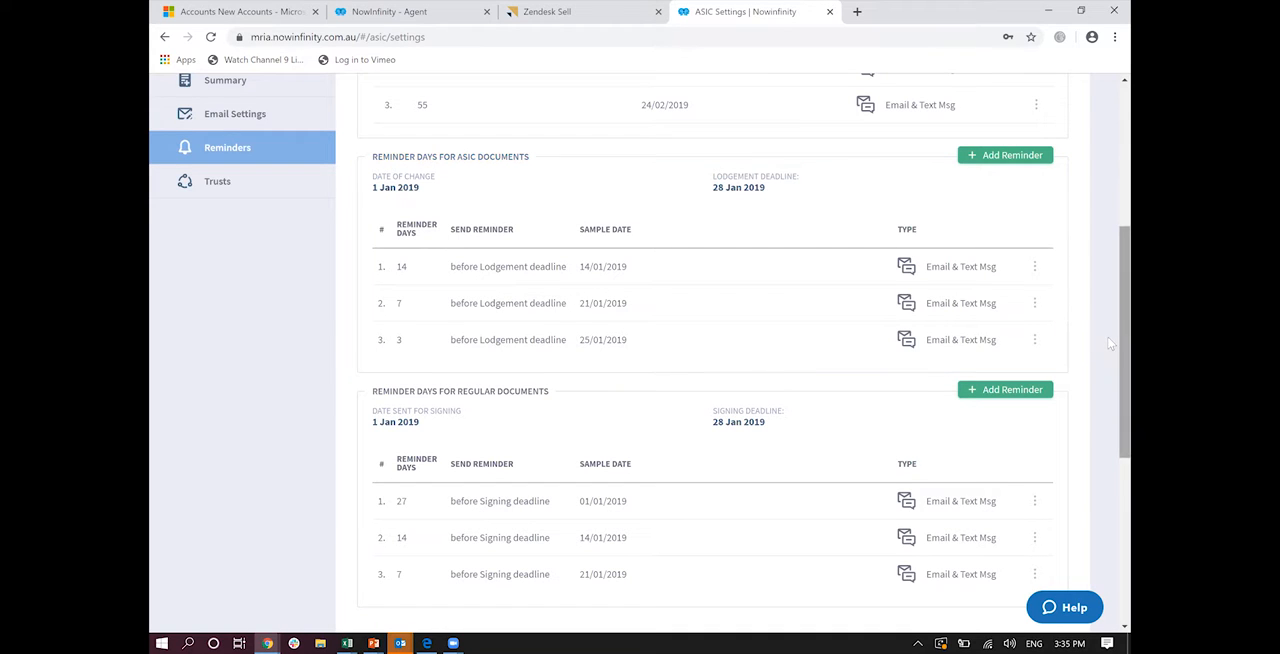
{"action": "left_click_drag", "start_coordinate": [1110, 342], "coordinate": [1110, 205]}
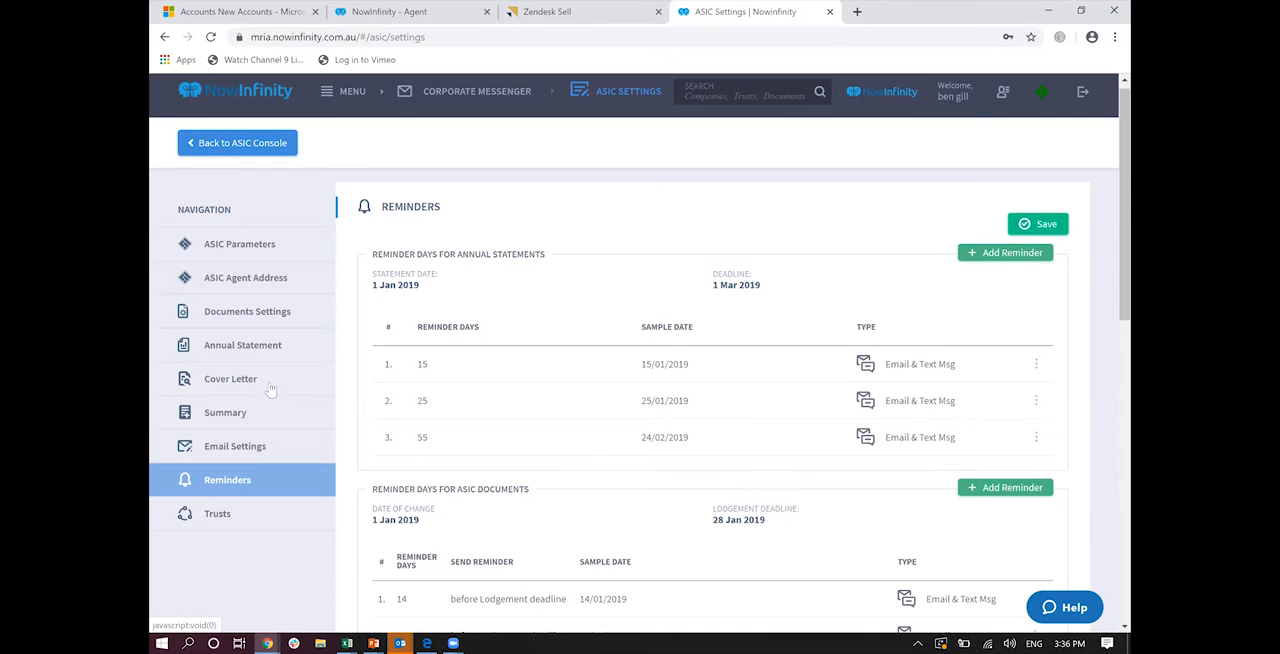
Step: Open the Corporate Messenger company list, check the companies with debts, and return to the list of all companies
{"action": "left_click", "coordinate": [333, 93]}
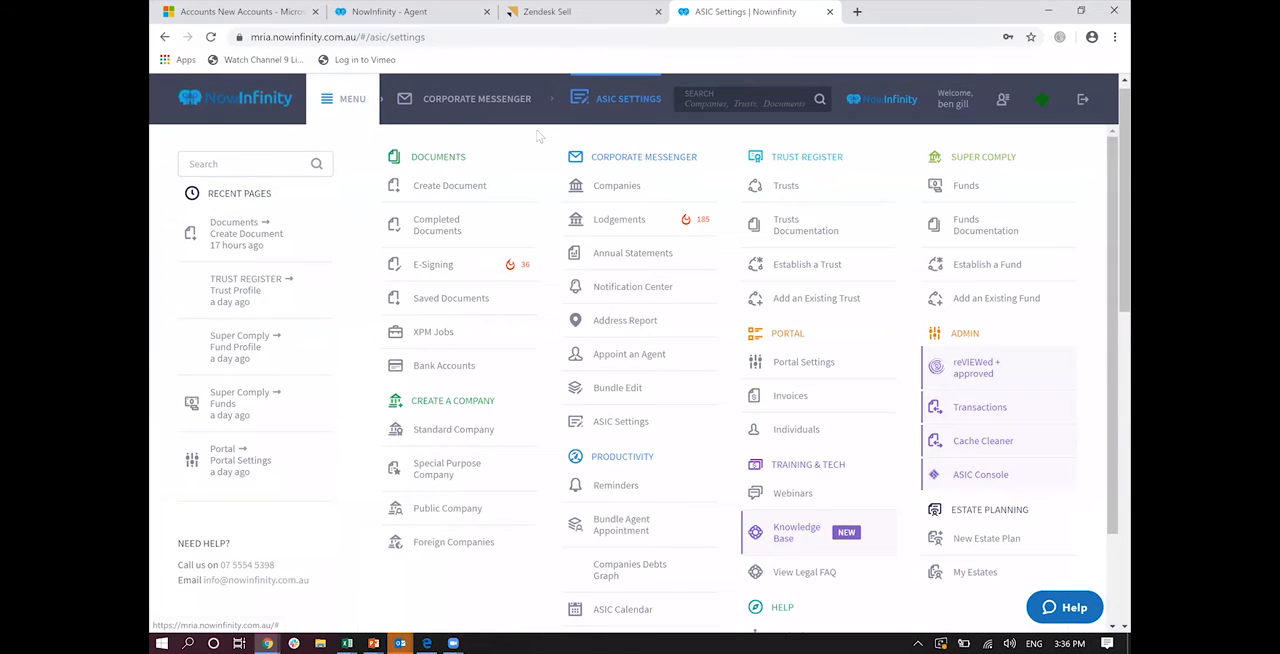
{"action": "left_click", "coordinate": [607, 197]}
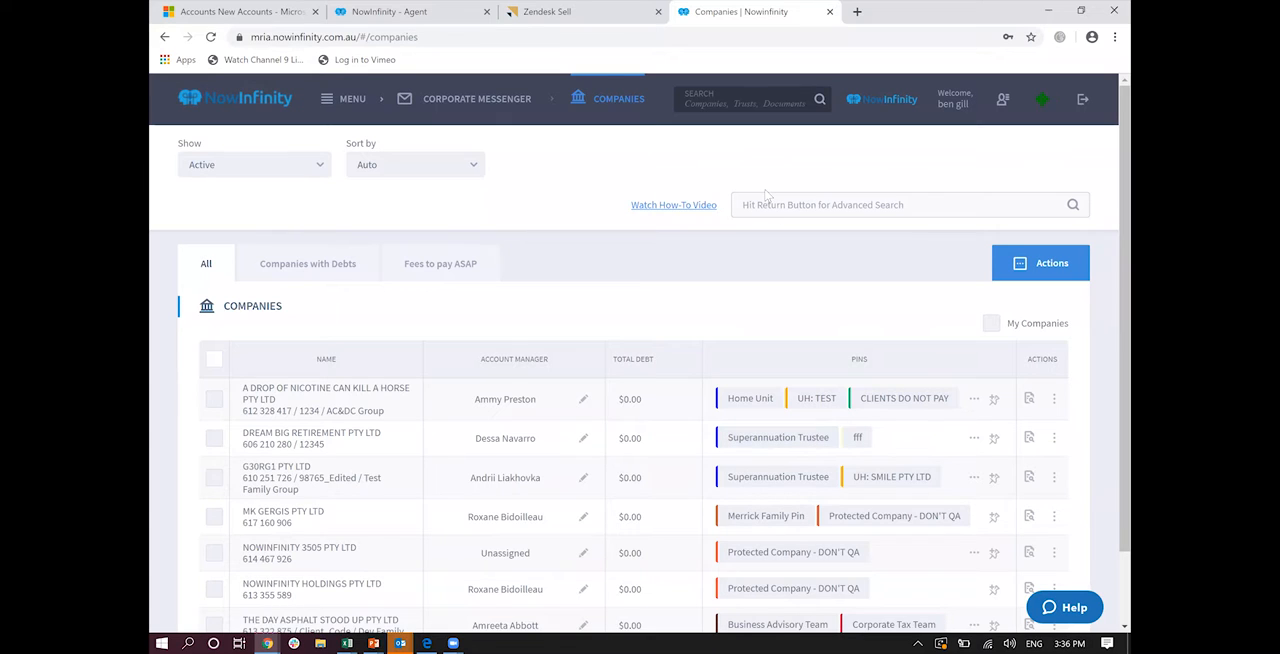
{"action": "left_click", "coordinate": [308, 263]}
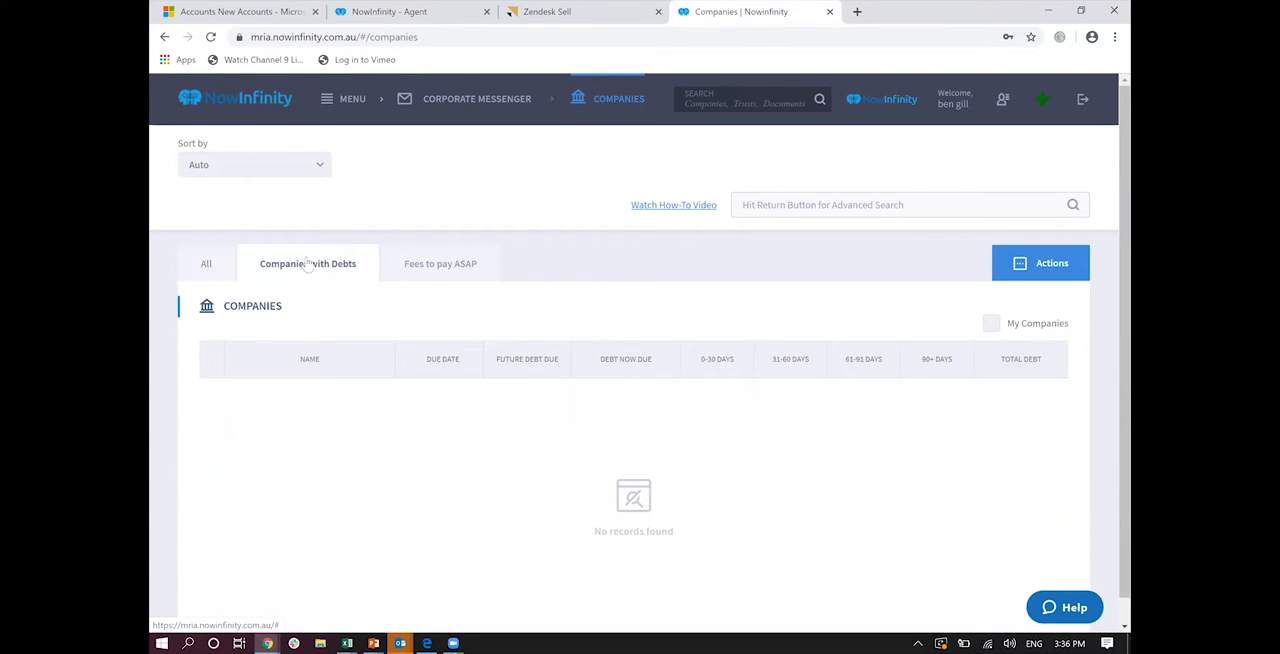
{"action": "left_click", "coordinate": [231, 268]}
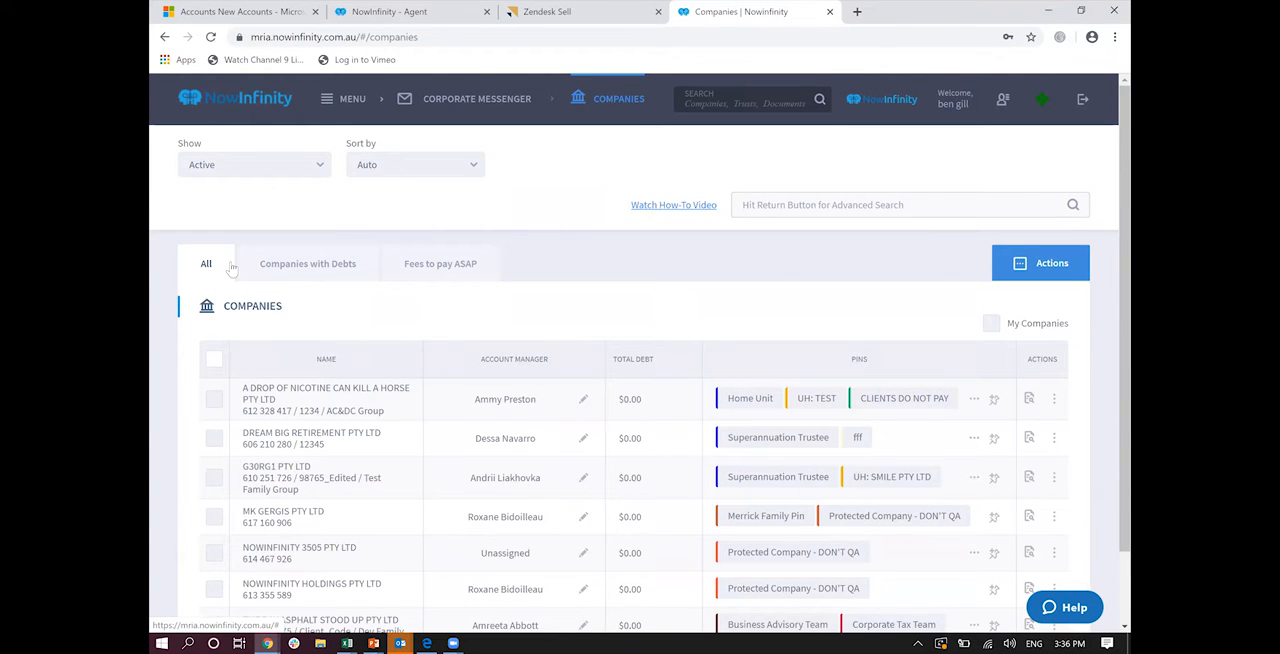
Step: Review the expanded summary of A DROP OF NICOTINE CAN KILL A HORSE PTY LTD and open its full profile
{"action": "scroll", "coordinate": [231, 268], "scroll_direction": "down", "scroll_amount": 2}
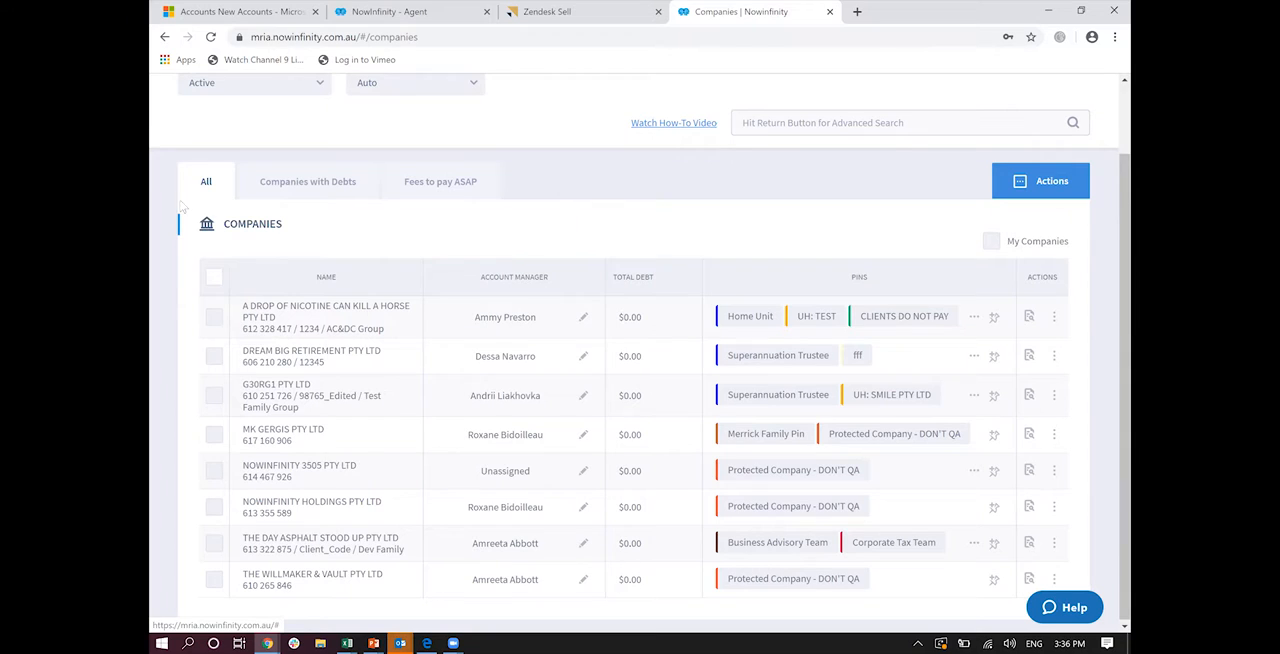
{"action": "left_click", "coordinate": [279, 318]}
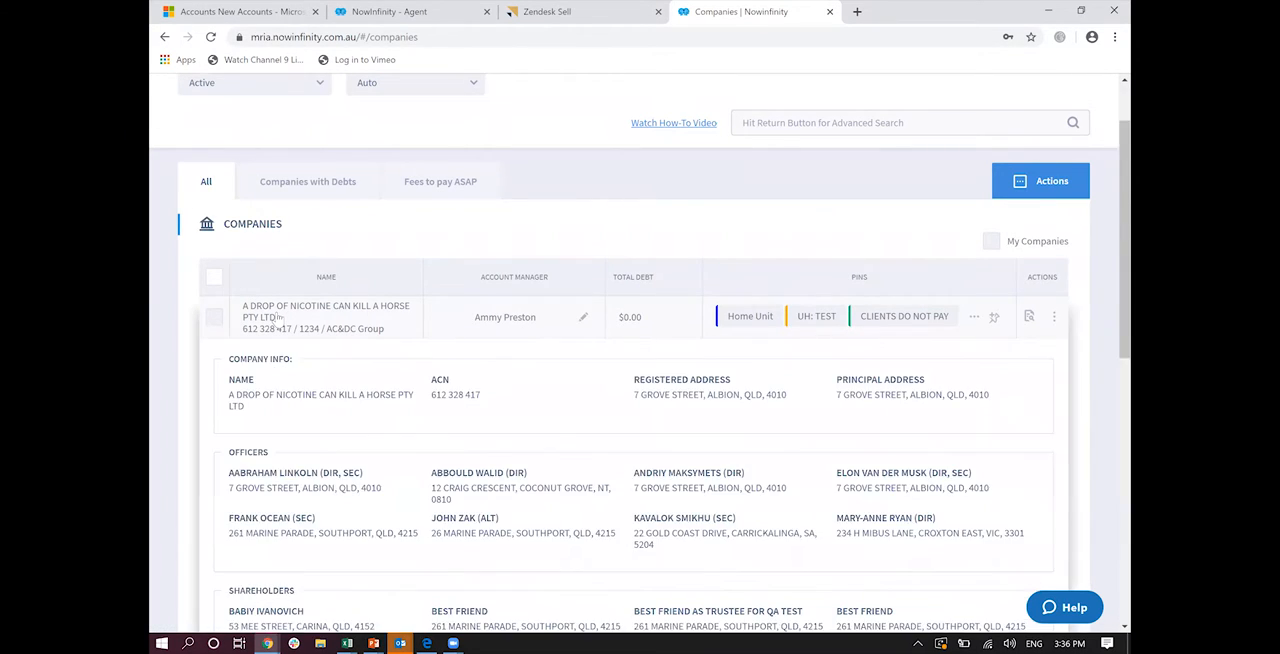
{"action": "scroll", "coordinate": [279, 319], "scroll_direction": "down", "scroll_amount": 1}
{"action": "scroll", "coordinate": [279, 318], "scroll_direction": "down", "scroll_amount": 2}
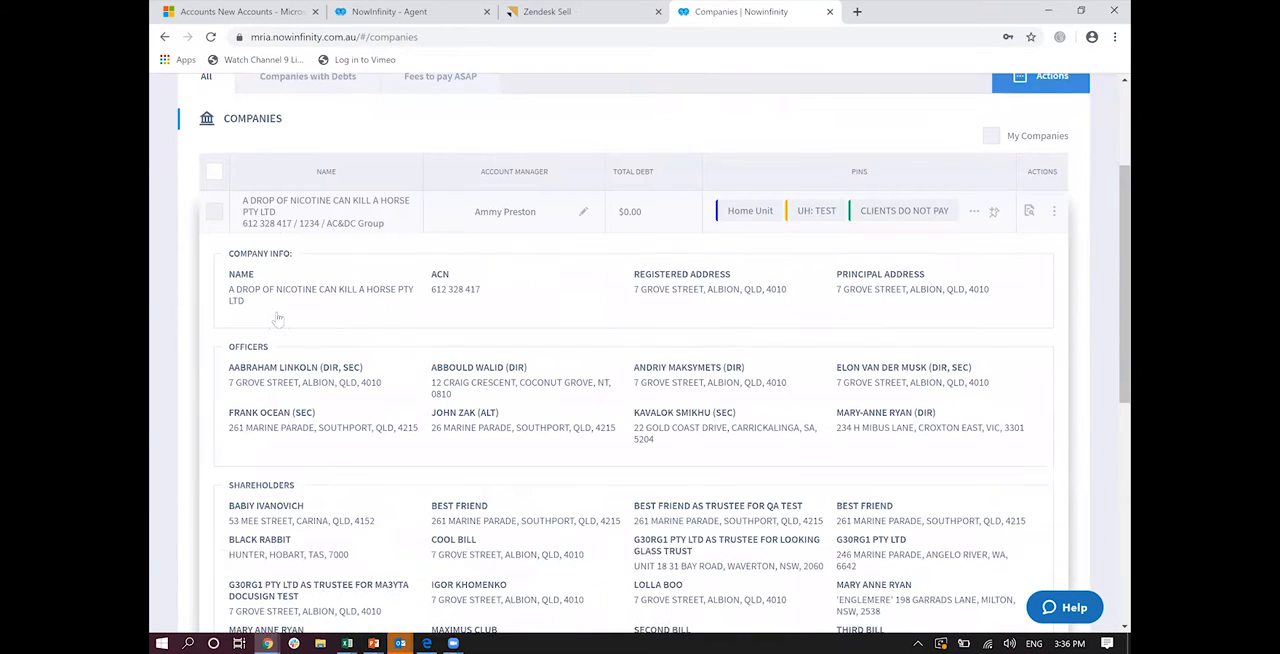
{"action": "scroll", "coordinate": [279, 318], "scroll_direction": "down", "scroll_amount": 1}
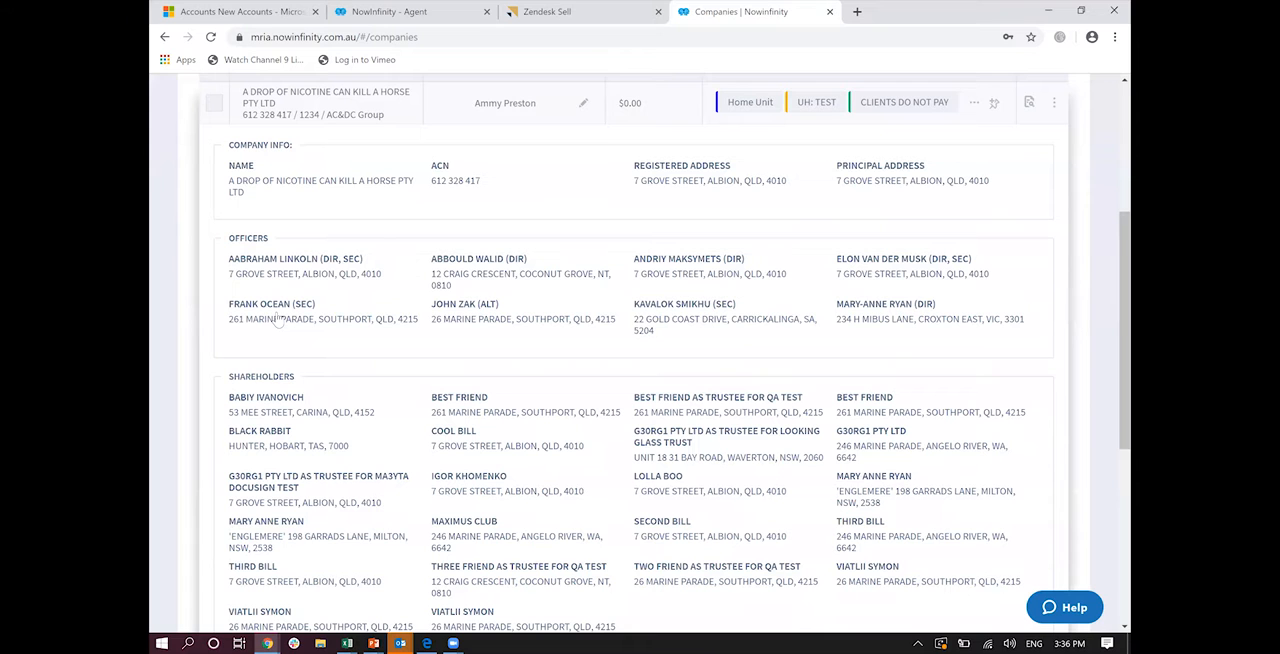
{"action": "scroll", "coordinate": [279, 318], "scroll_direction": "down", "scroll_amount": 3}
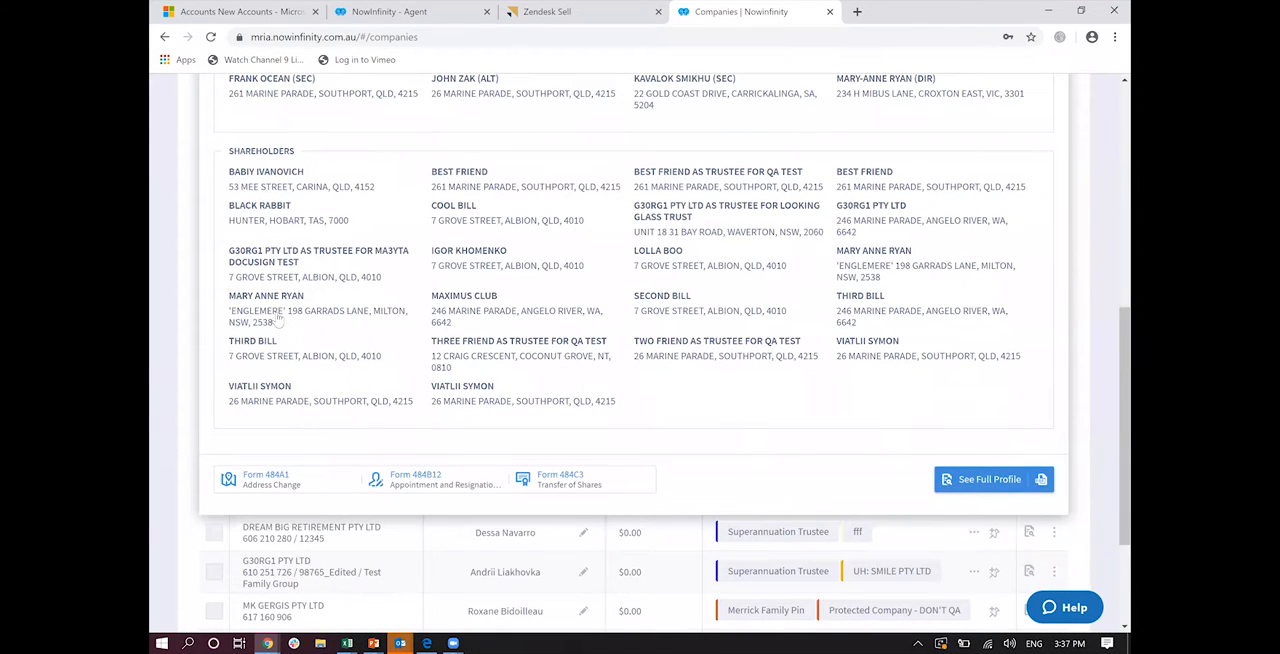
{"action": "left_click", "coordinate": [966, 481]}
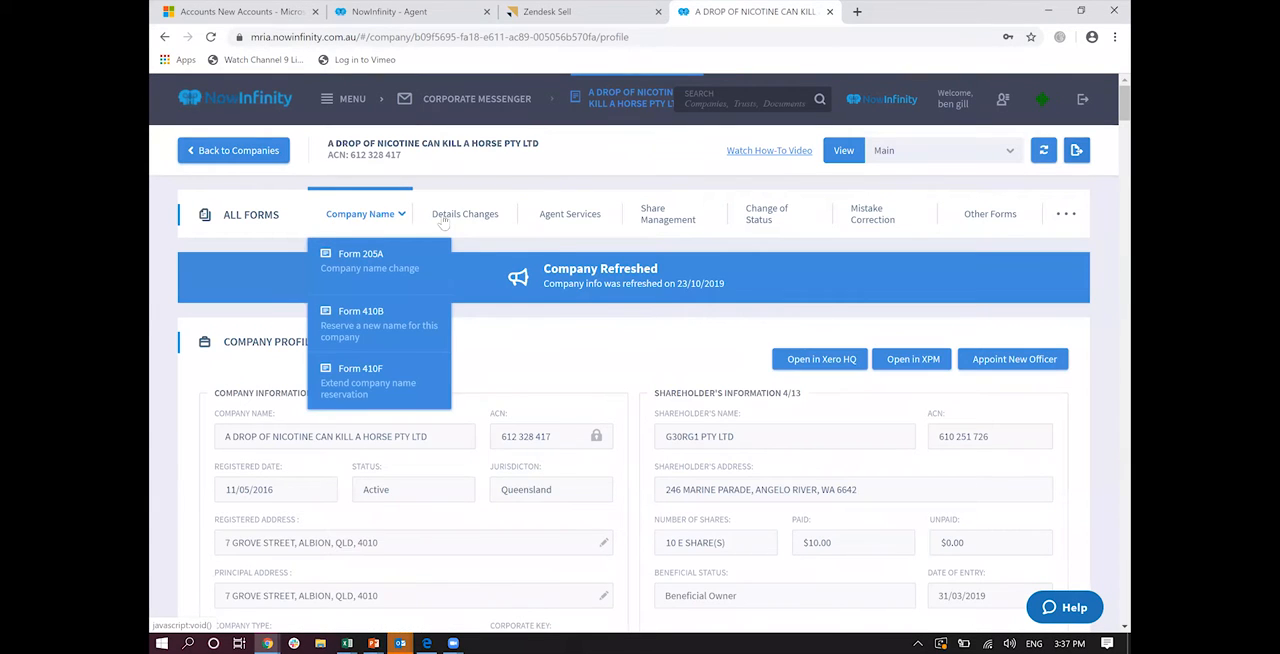
Step: Look through the form categories on the company profile, including Details Changes, Share Management, Change of Status, Mistake Correction and Other Forms
{"action": "mouse_move", "coordinate": [468, 226]}
{"action": "mouse_move", "coordinate": [663, 228]}
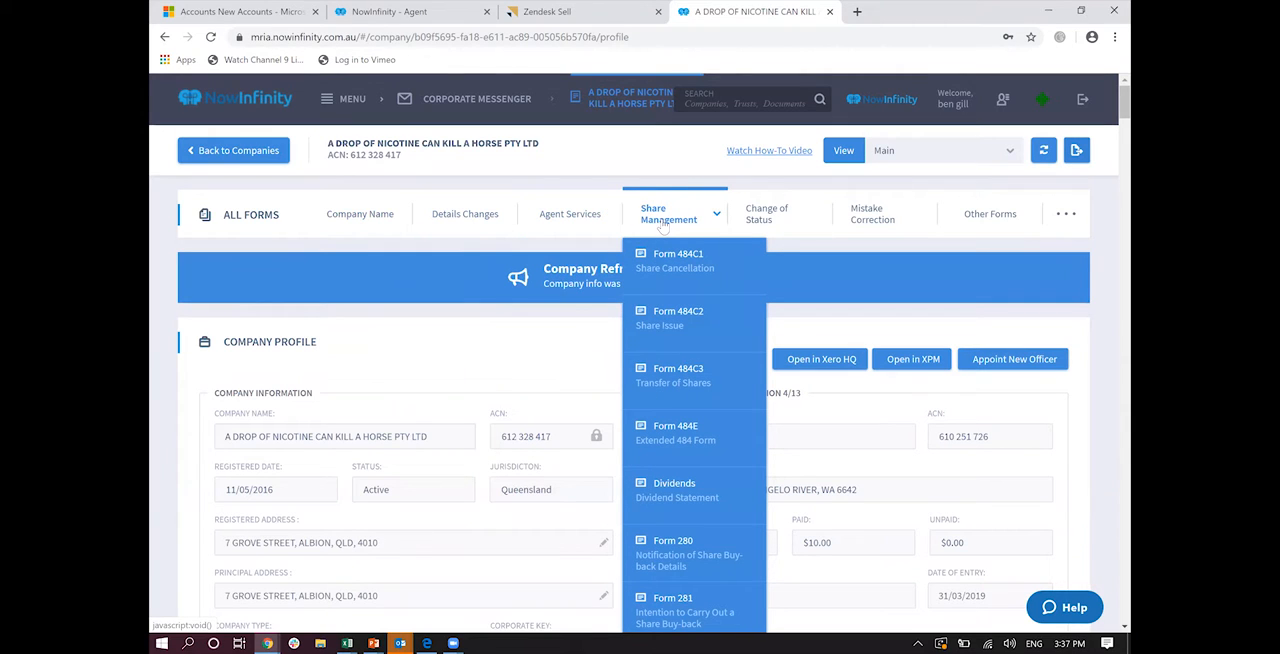
{"action": "mouse_move", "coordinate": [775, 218]}
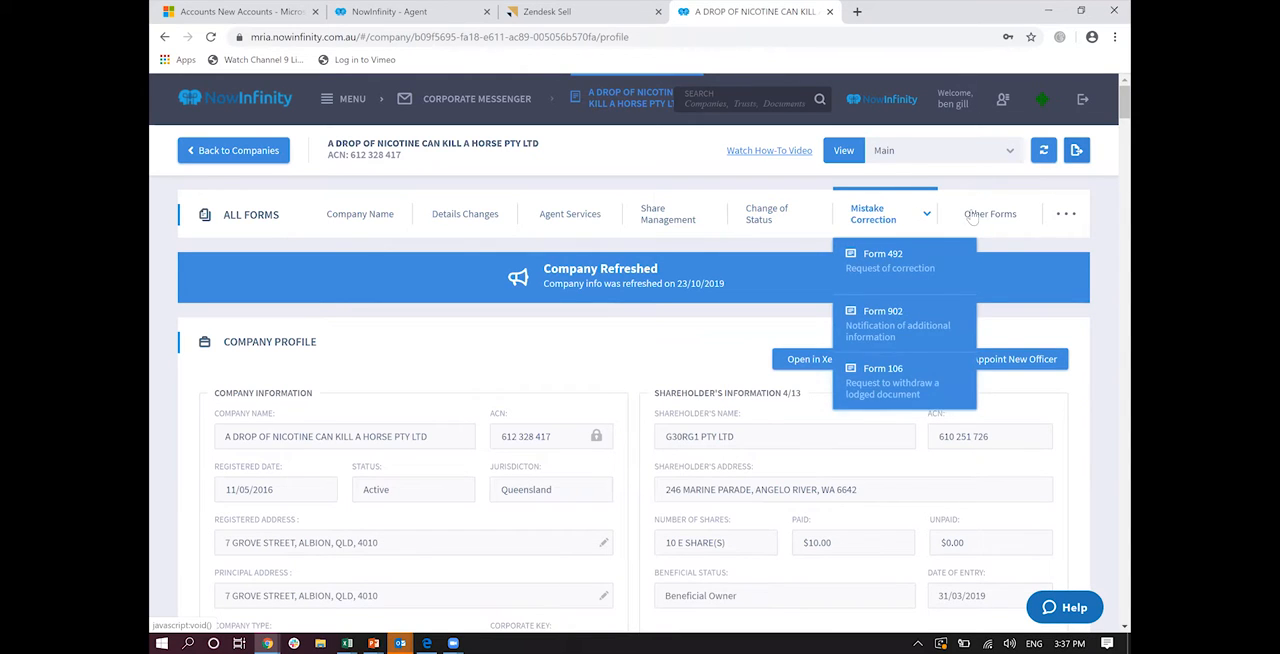
{"action": "mouse_move", "coordinate": [997, 221]}
{"action": "mouse_move", "coordinate": [1055, 223]}
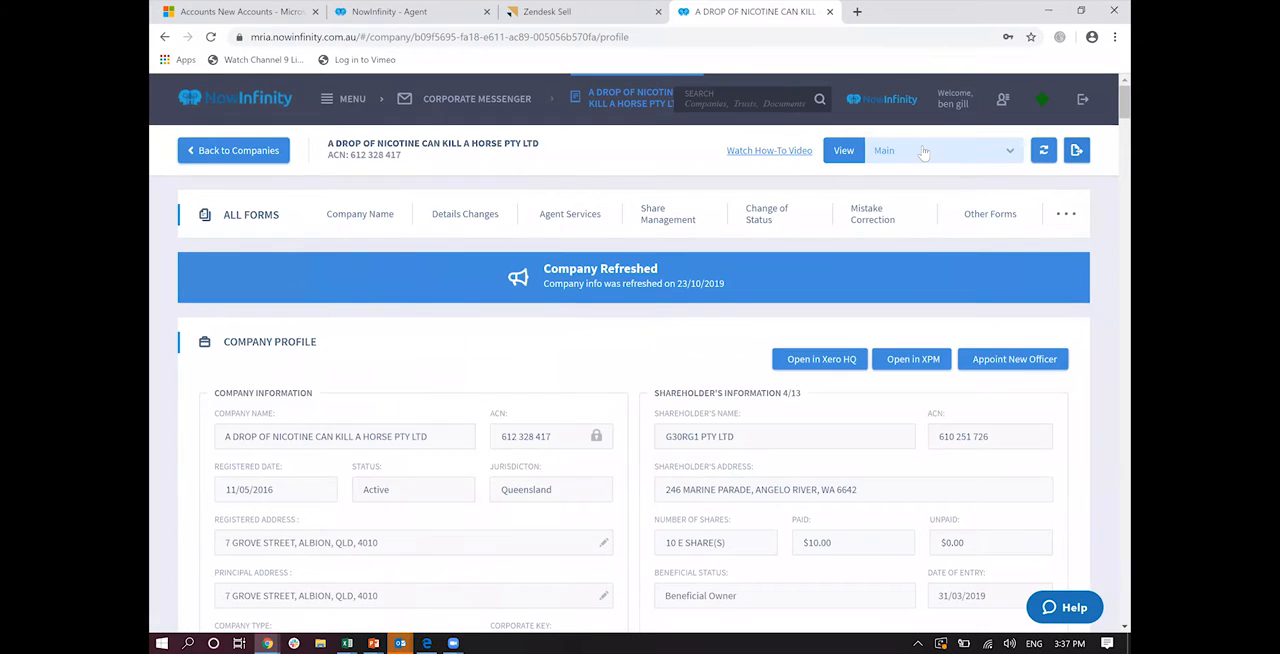
Step: Display the company's Officers view, followed by its Shares view
{"action": "left_click", "coordinate": [924, 152]}
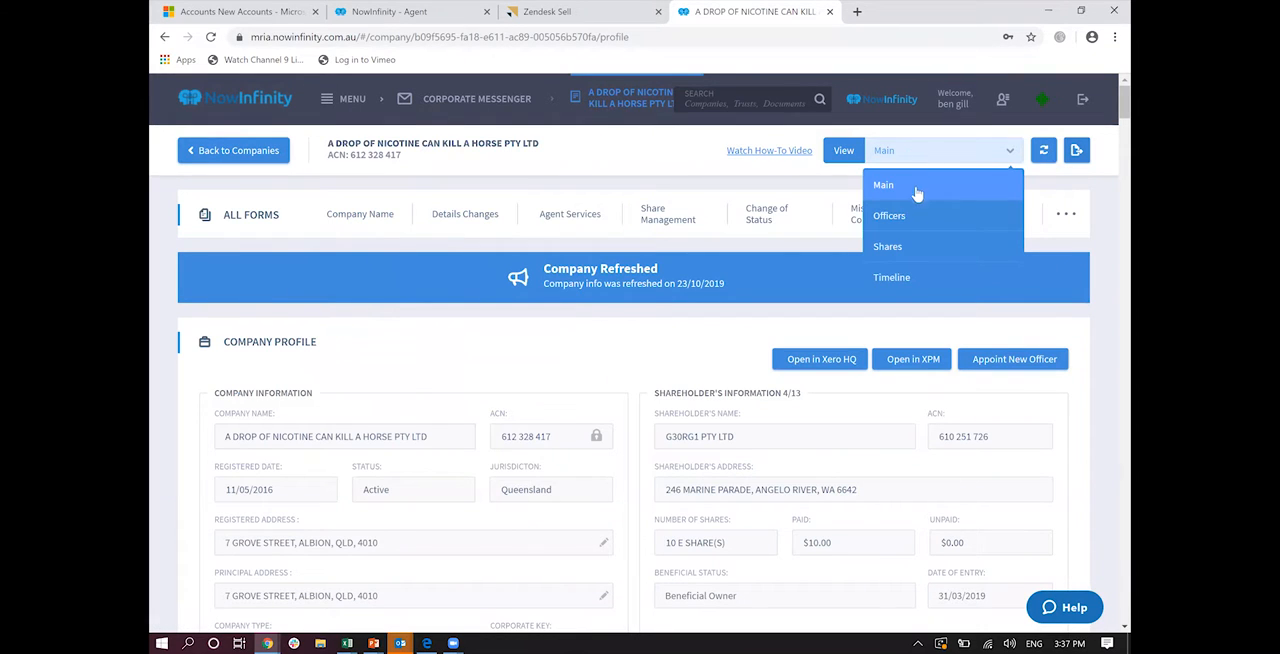
{"action": "left_click", "coordinate": [912, 217]}
{"action": "left_click", "coordinate": [889, 152]}
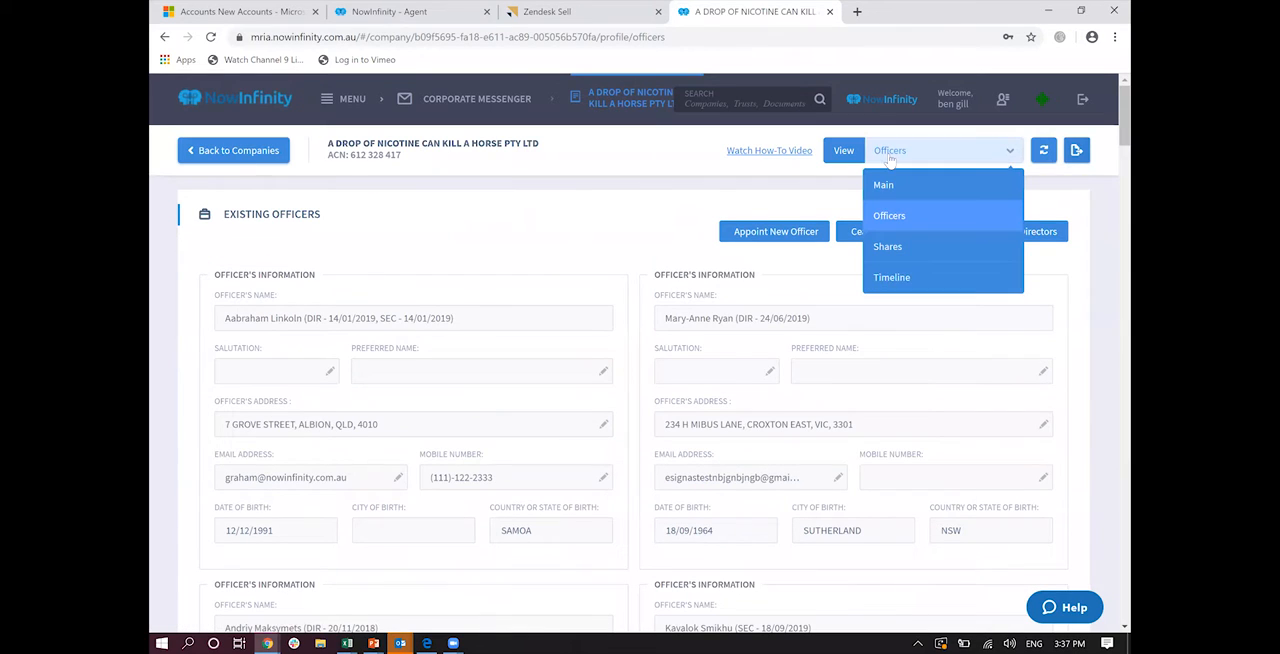
{"action": "left_click", "coordinate": [884, 250]}
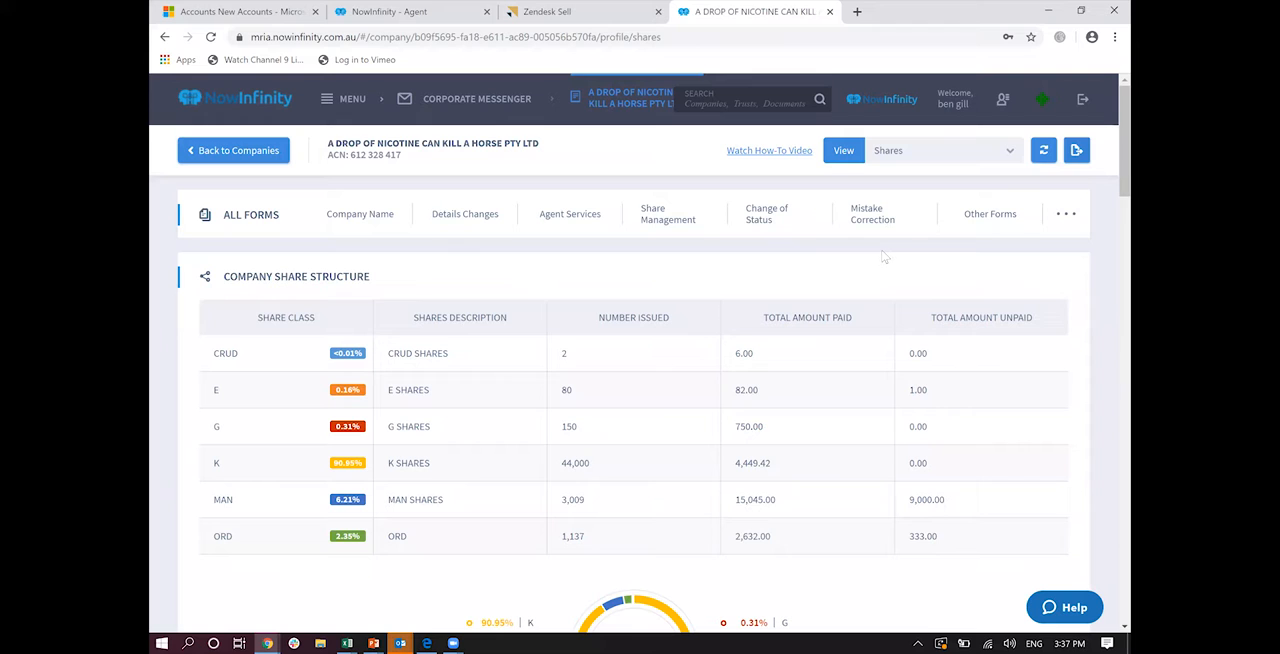
Step: Examine the company's share structure, allotments, share certificates and share transactions
{"action": "scroll", "coordinate": [884, 257], "scroll_direction": "down", "scroll_amount": 3}
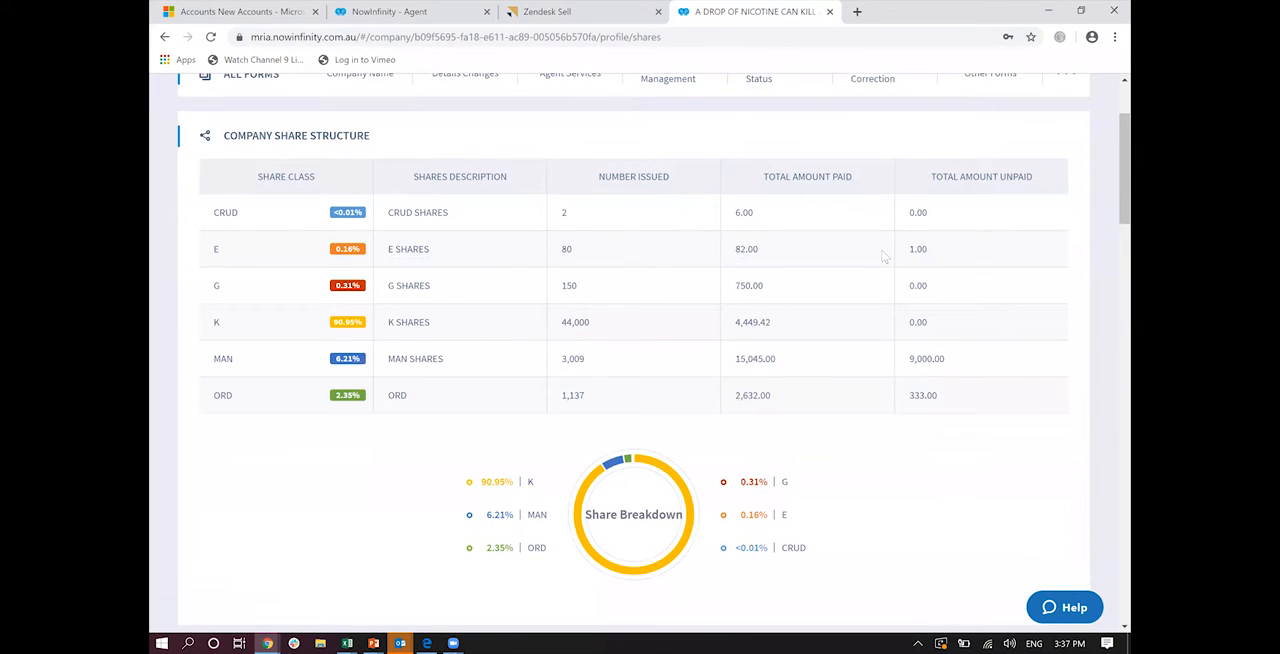
{"action": "scroll", "coordinate": [884, 257], "scroll_direction": "down", "scroll_amount": 5}
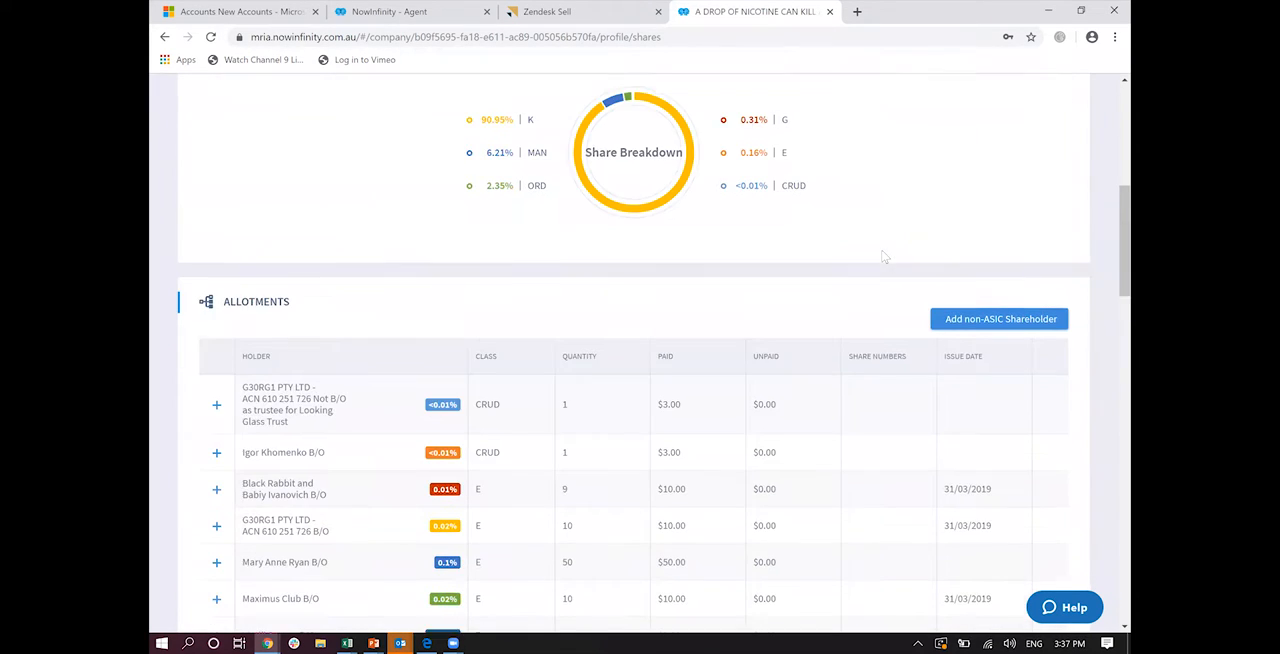
{"action": "scroll", "coordinate": [884, 257], "scroll_direction": "down", "scroll_amount": 10}
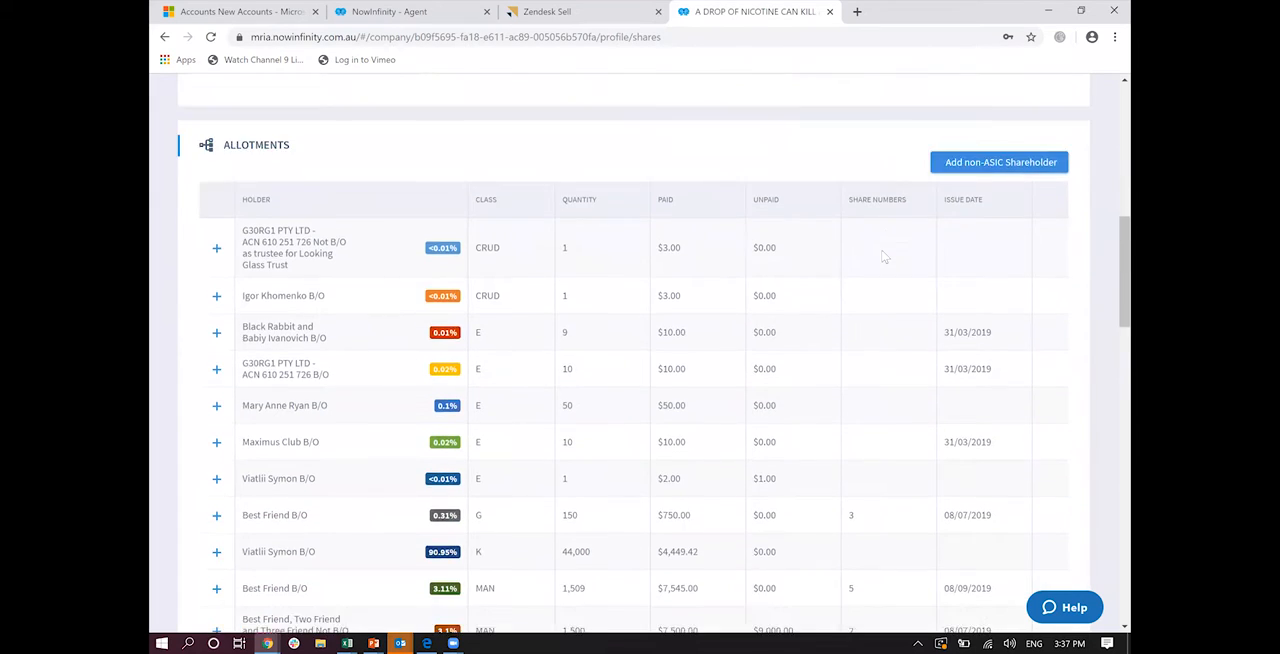
{"action": "scroll", "coordinate": [884, 257], "scroll_direction": "down", "scroll_amount": 3}
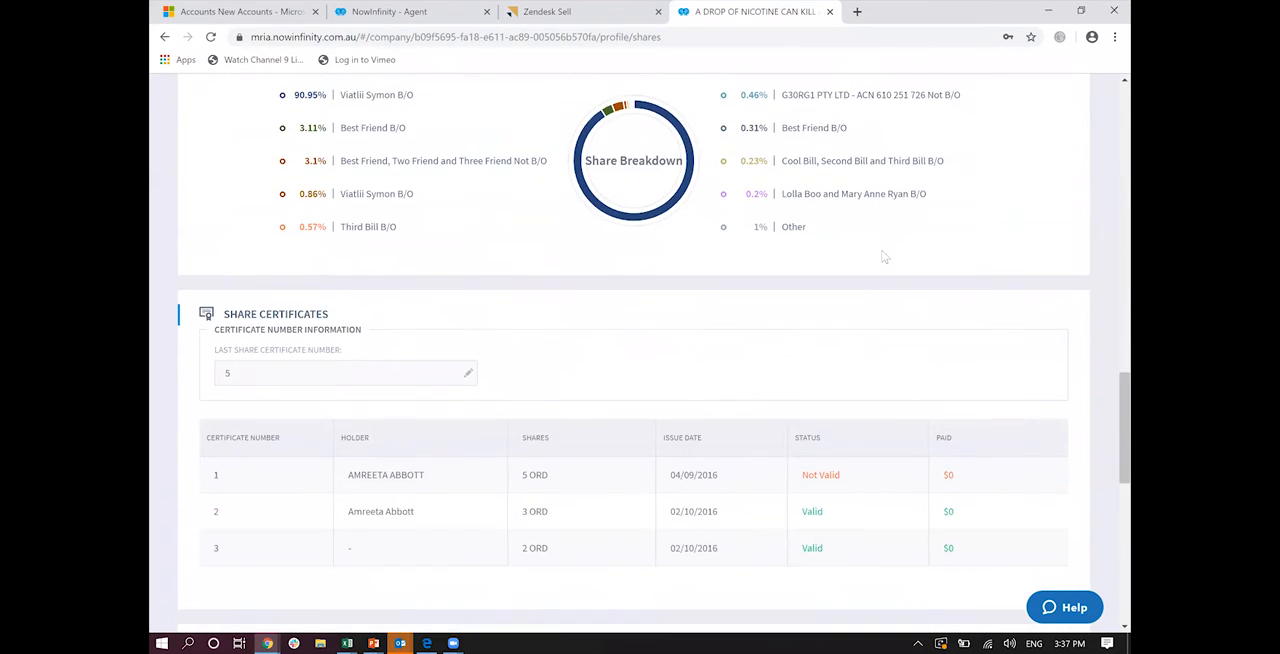
{"action": "scroll", "coordinate": [884, 257], "scroll_direction": "down", "scroll_amount": 1}
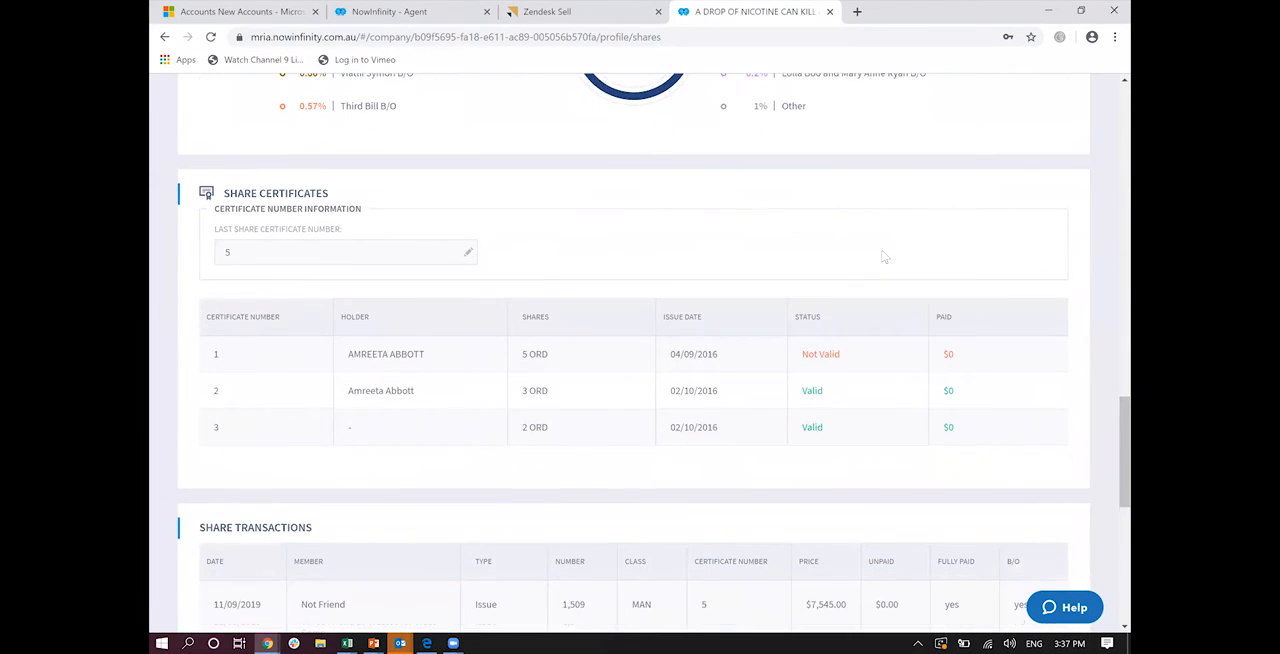
{"action": "scroll", "coordinate": [884, 257], "scroll_direction": "down", "scroll_amount": 3}
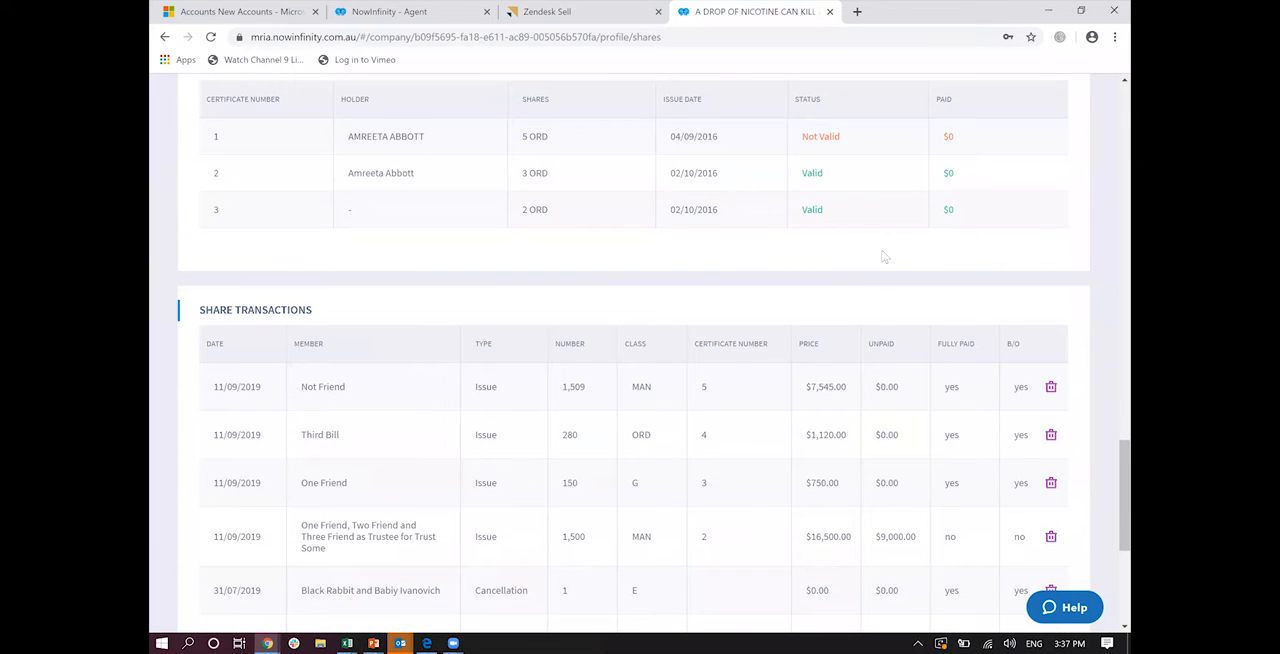
{"action": "scroll", "coordinate": [884, 257], "scroll_direction": "up", "scroll_amount": 1}
{"action": "scroll", "coordinate": [884, 257], "scroll_direction": "up", "scroll_amount": 10}
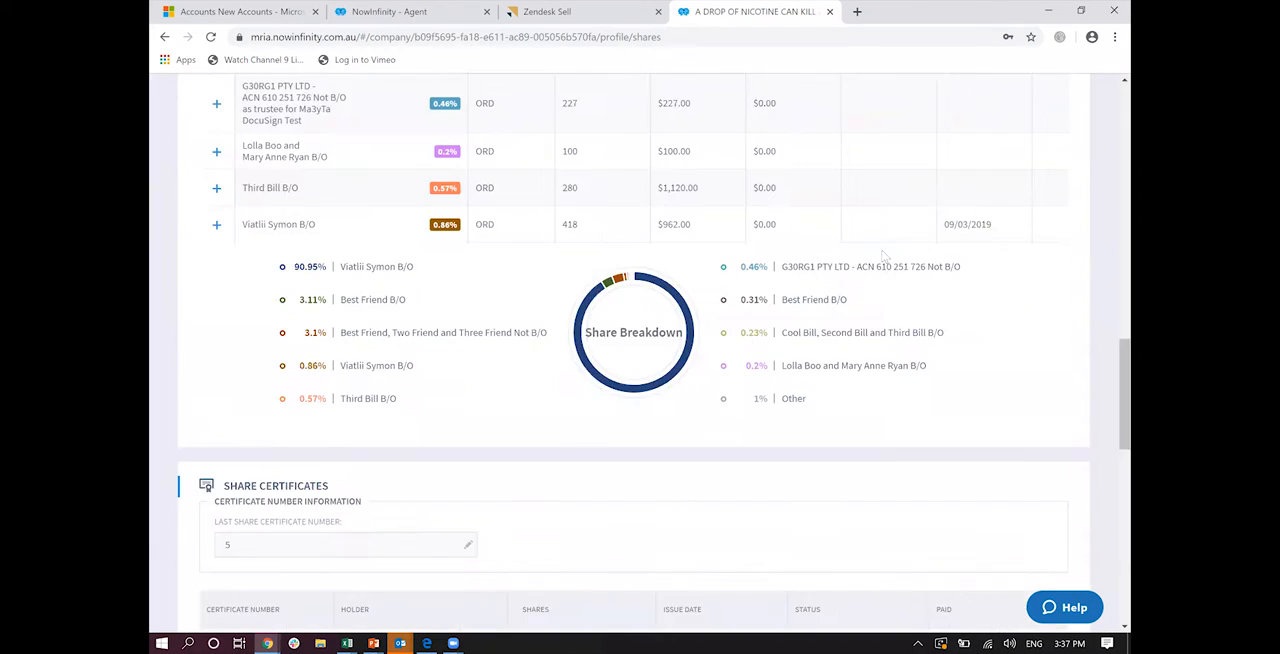
{"action": "scroll", "coordinate": [972, 151], "scroll_direction": "up", "scroll_amount": 5}
Step: Switch the company profile to the Timeline view and display the available export options
{"action": "left_click", "coordinate": [975, 152]}
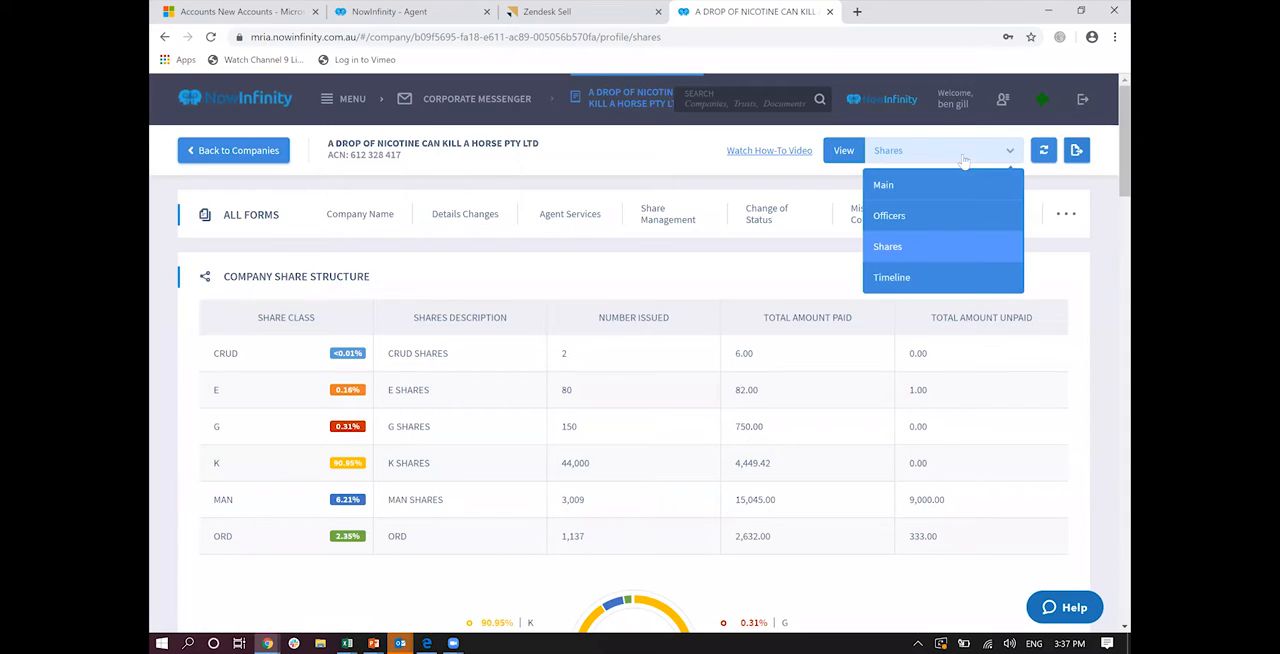
{"action": "left_click", "coordinate": [926, 275]}
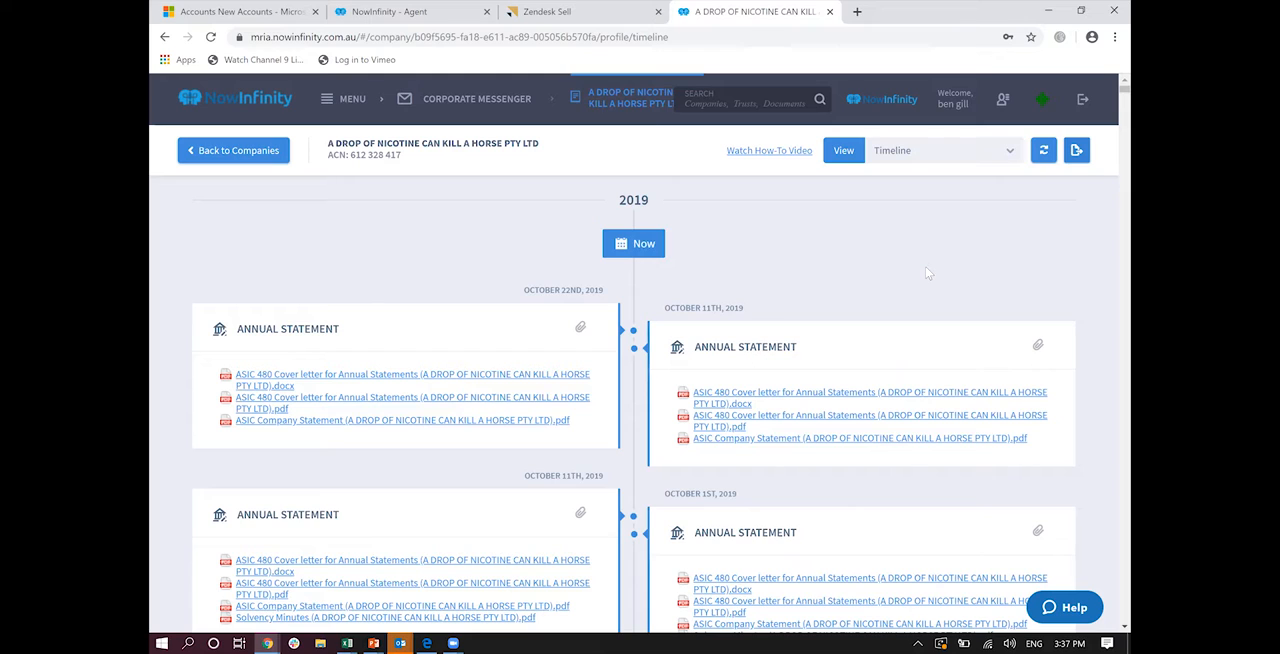
{"action": "left_click", "coordinate": [1077, 155]}
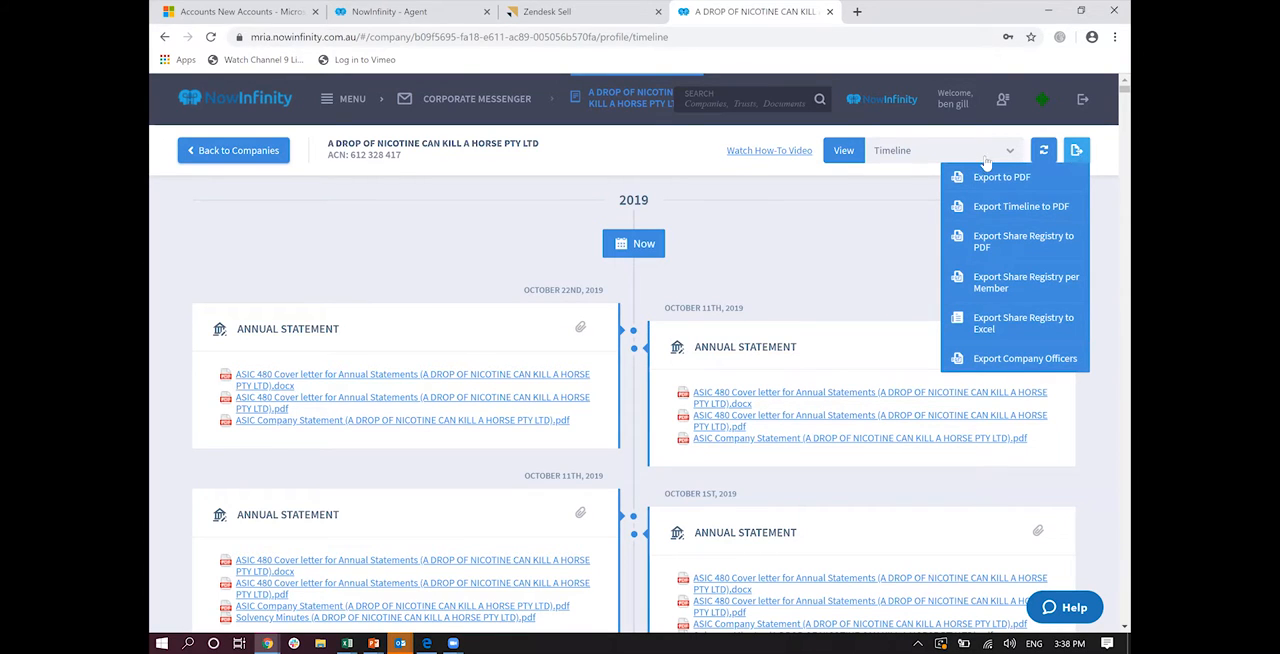
Step: Return the company profile to the Main view and show the Company Name and Details Changes forms
{"action": "left_click", "coordinate": [940, 158]}
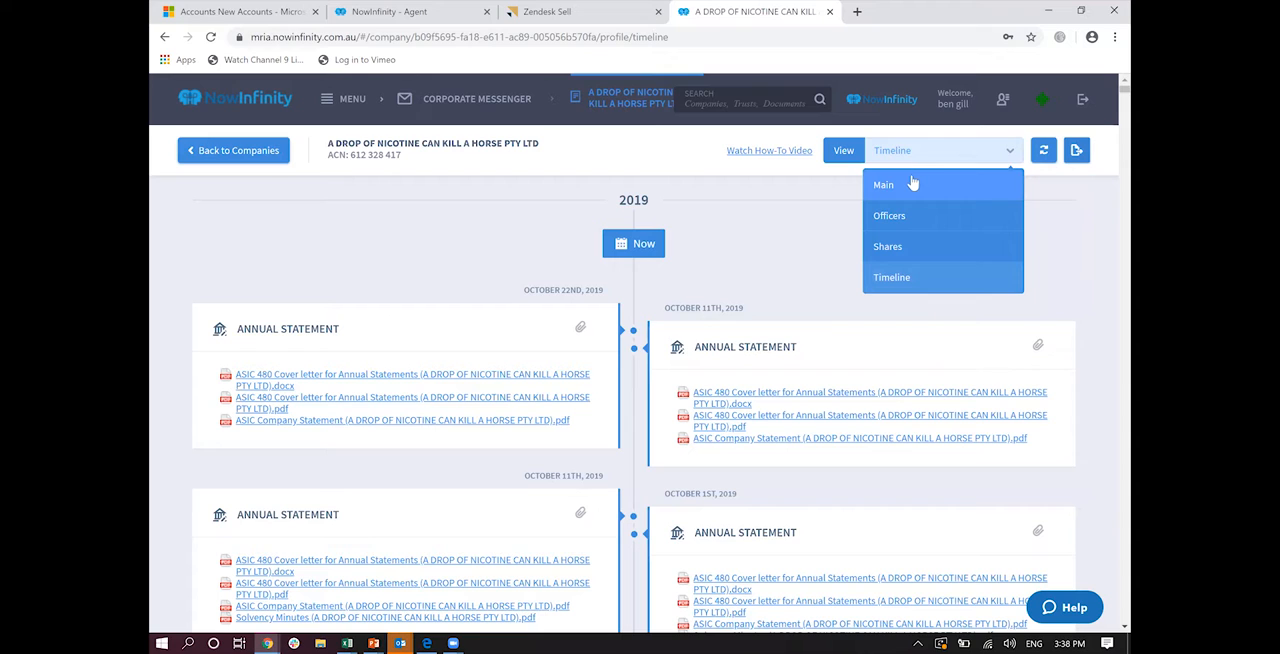
{"action": "left_click", "coordinate": [911, 184]}
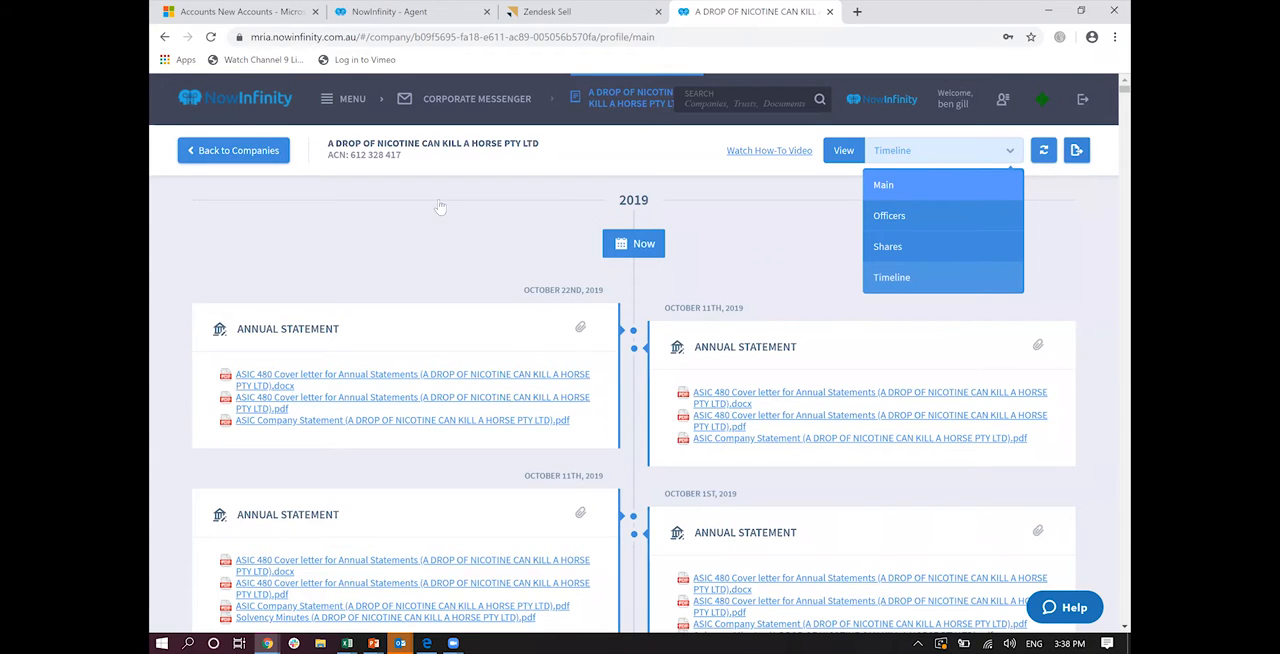
{"action": "mouse_move", "coordinate": [366, 211]}
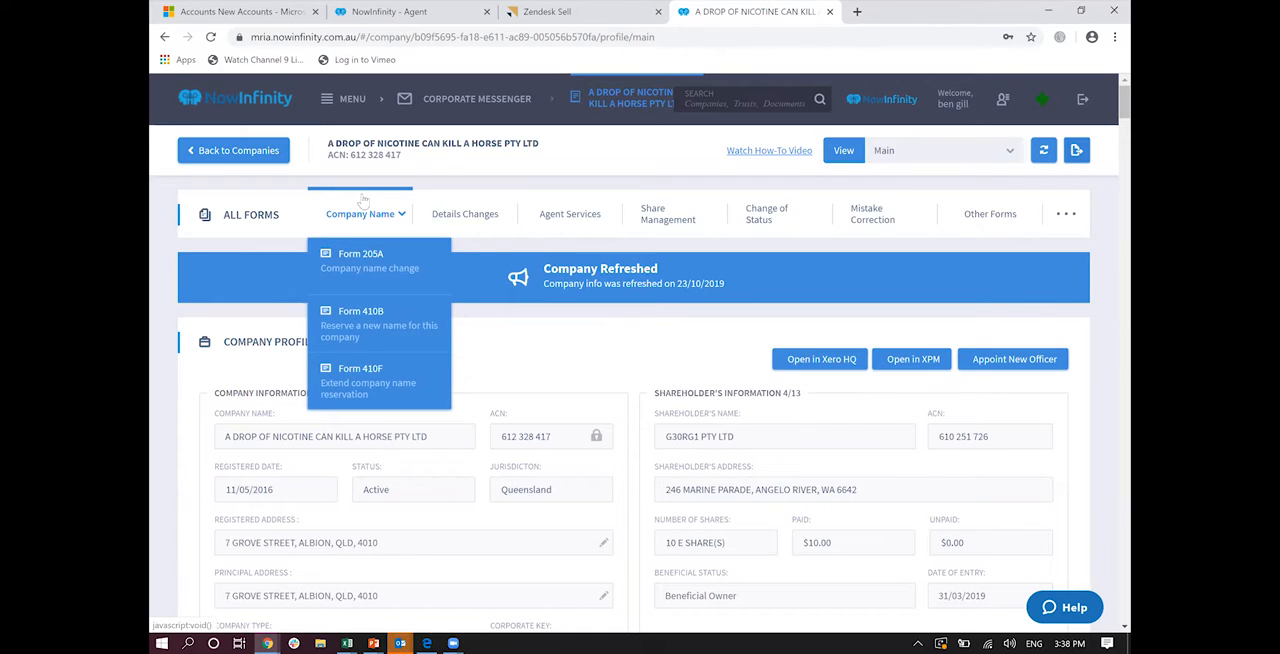
{"action": "mouse_move", "coordinate": [455, 224]}
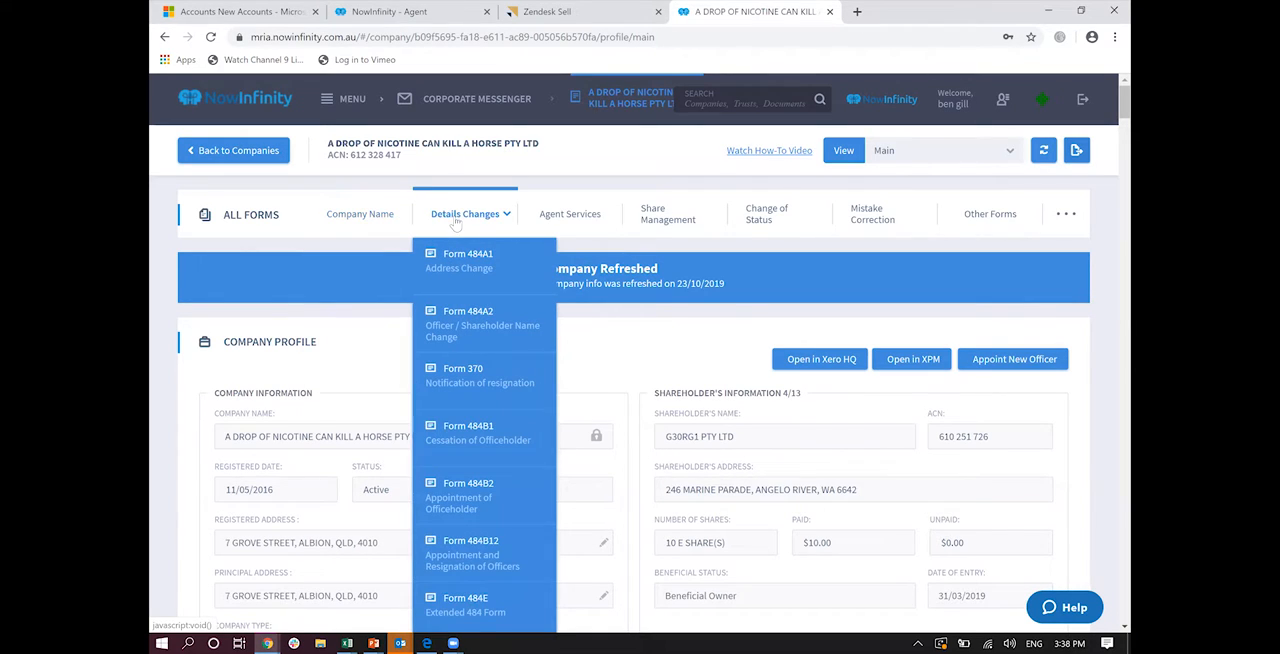
Step: Start Form 484A1 Address Change, answer No to the Annual Statement response question, and proceed to the new address details
{"action": "left_click", "coordinate": [459, 255]}
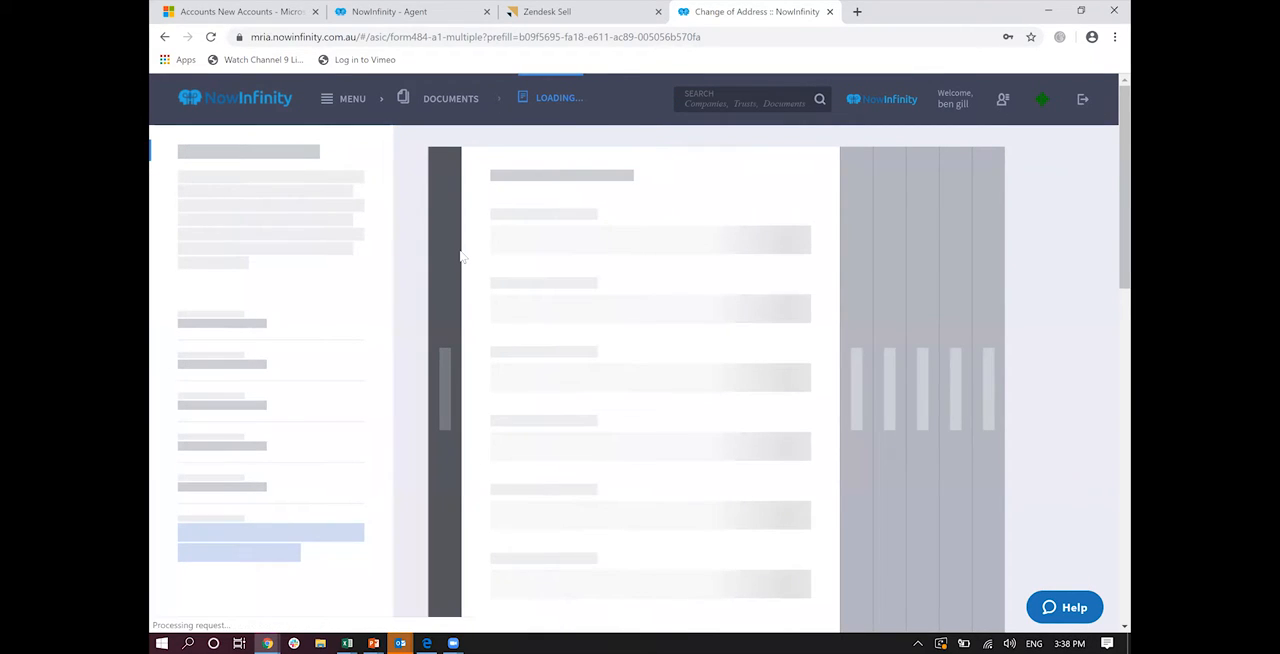
{"action": "left_click", "coordinate": [512, 540]}
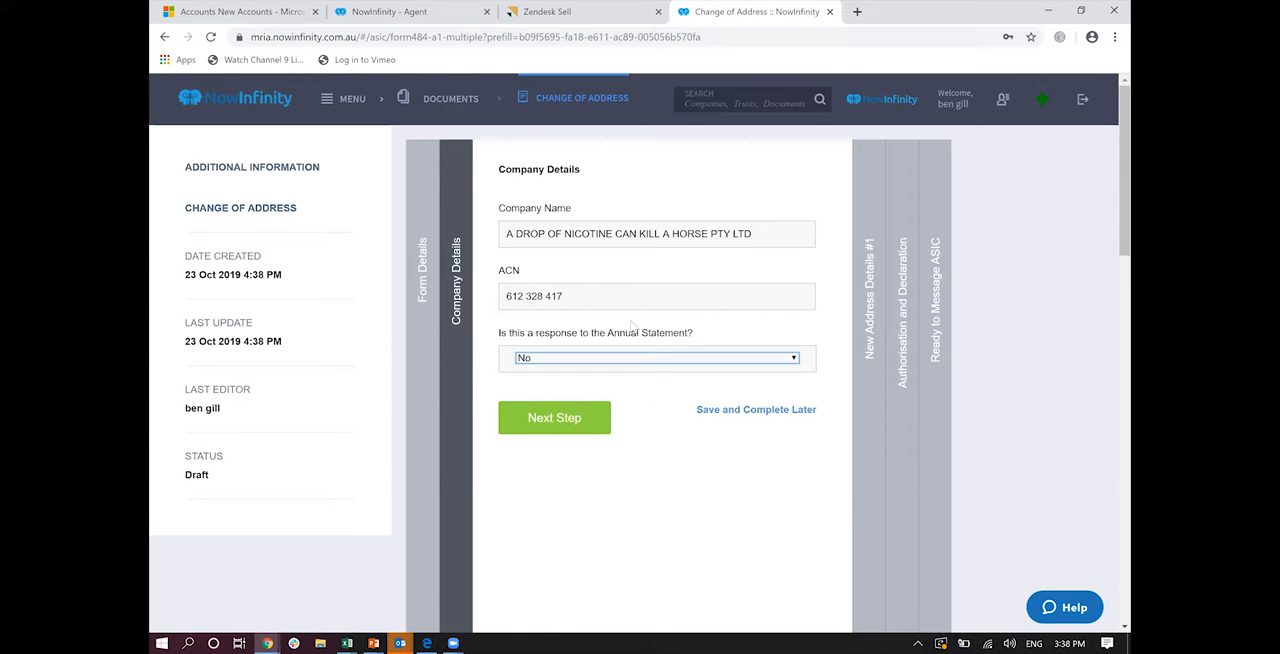
{"action": "left_click", "coordinate": [565, 428]}
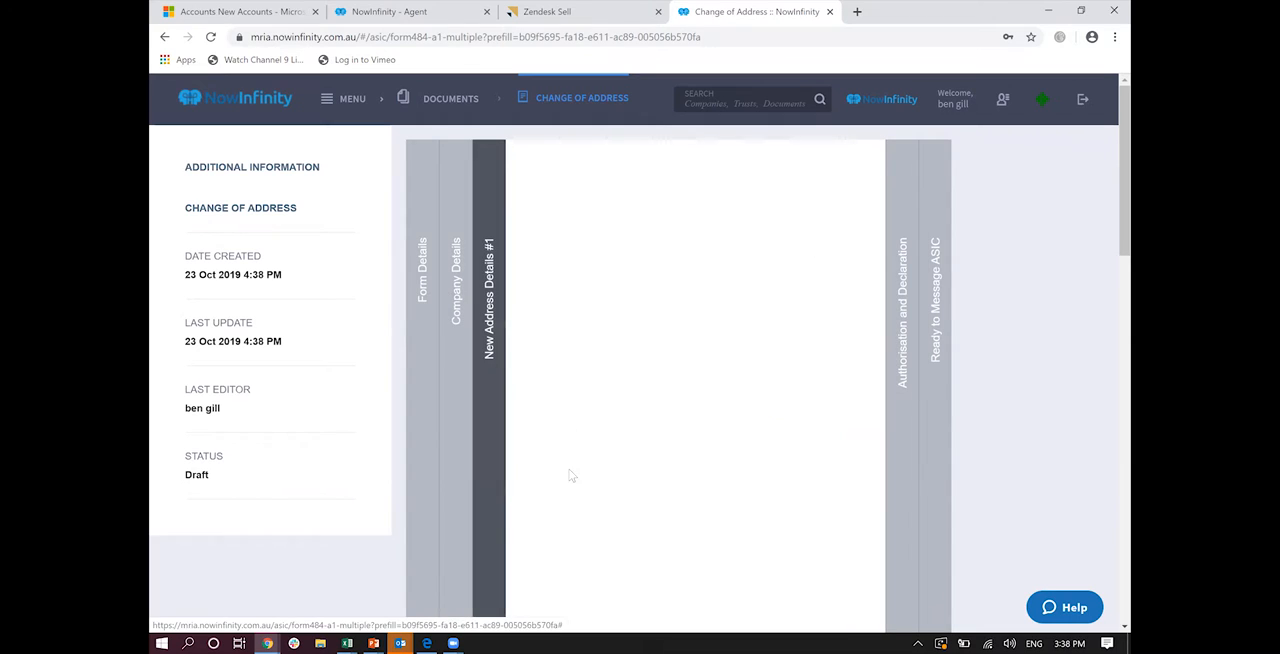
Step: Fill in the new street address from the saved suggestion and apply it to the first listed director and secretary
{"action": "left_click", "coordinate": [570, 452]}
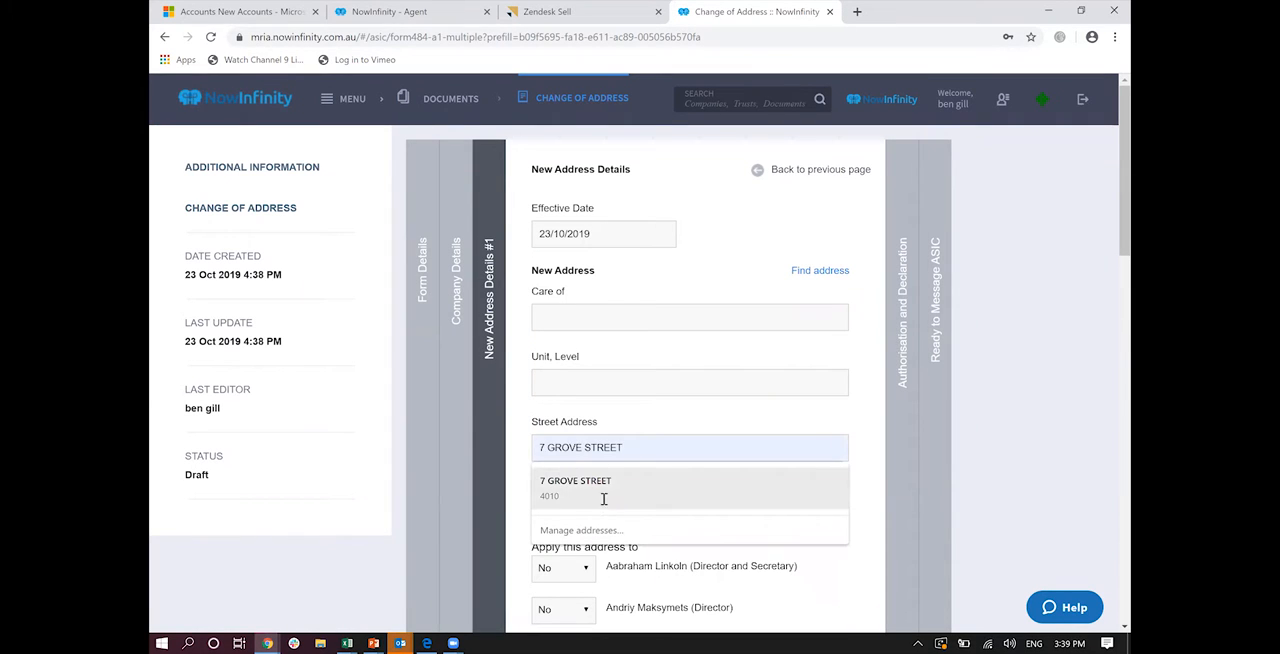
{"action": "left_click", "coordinate": [603, 490]}
{"action": "scroll", "coordinate": [603, 497], "scroll_direction": "down", "scroll_amount": 3}
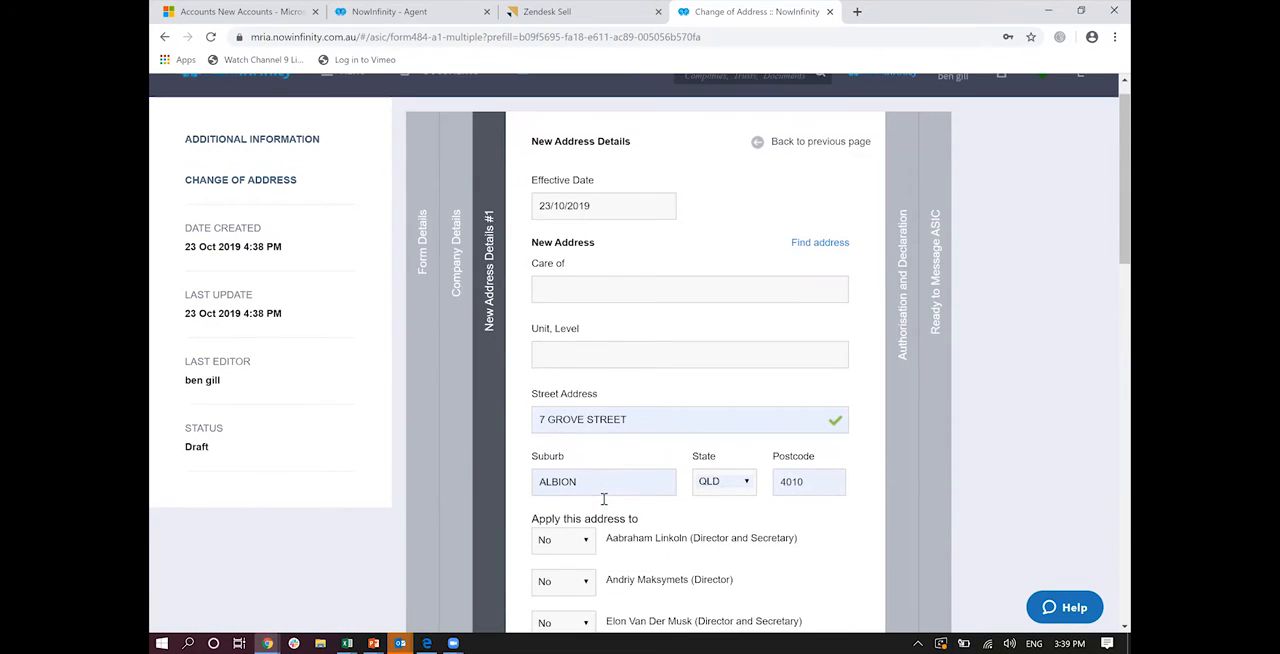
{"action": "left_click", "coordinate": [586, 362]}
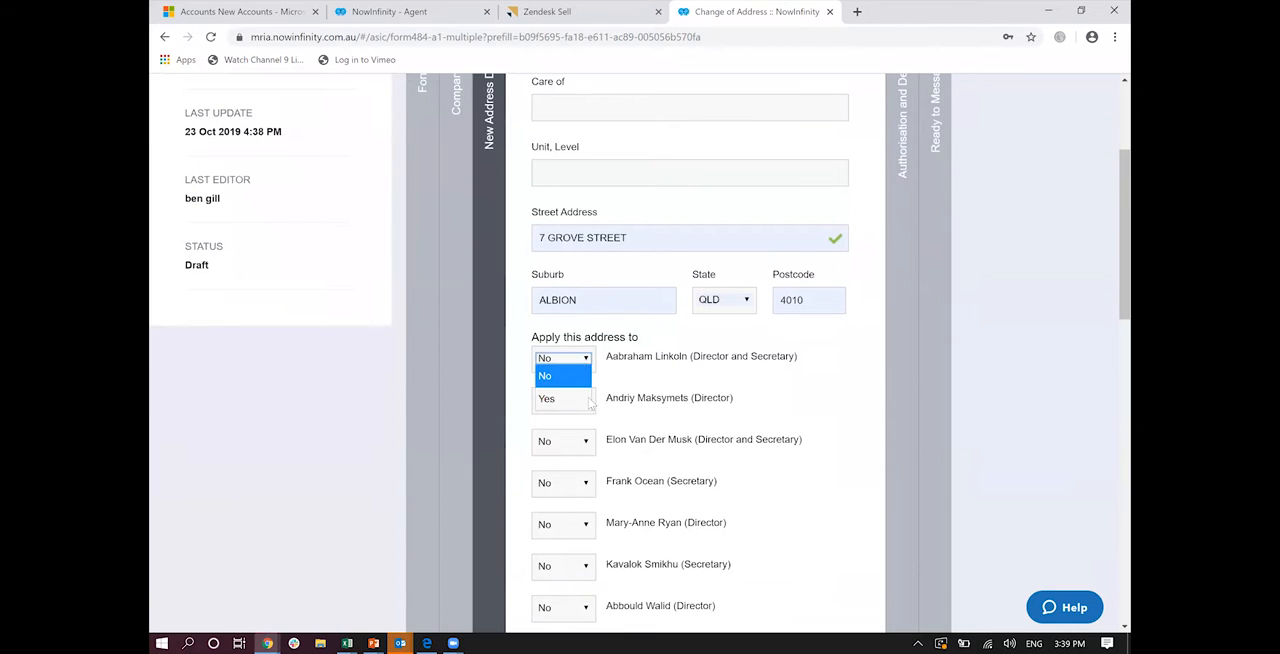
{"action": "left_click", "coordinate": [590, 400]}
{"action": "scroll", "coordinate": [590, 402], "scroll_direction": "down", "scroll_amount": 3}
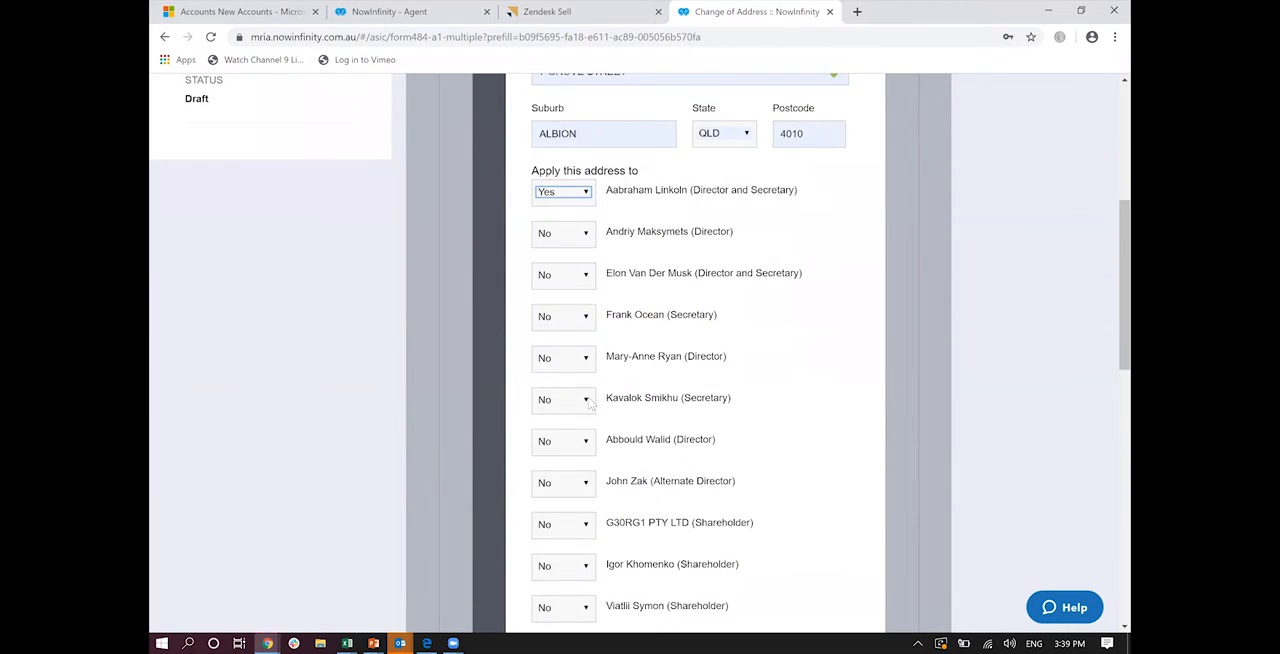
{"action": "scroll", "coordinate": [590, 400], "scroll_direction": "down", "scroll_amount": 5}
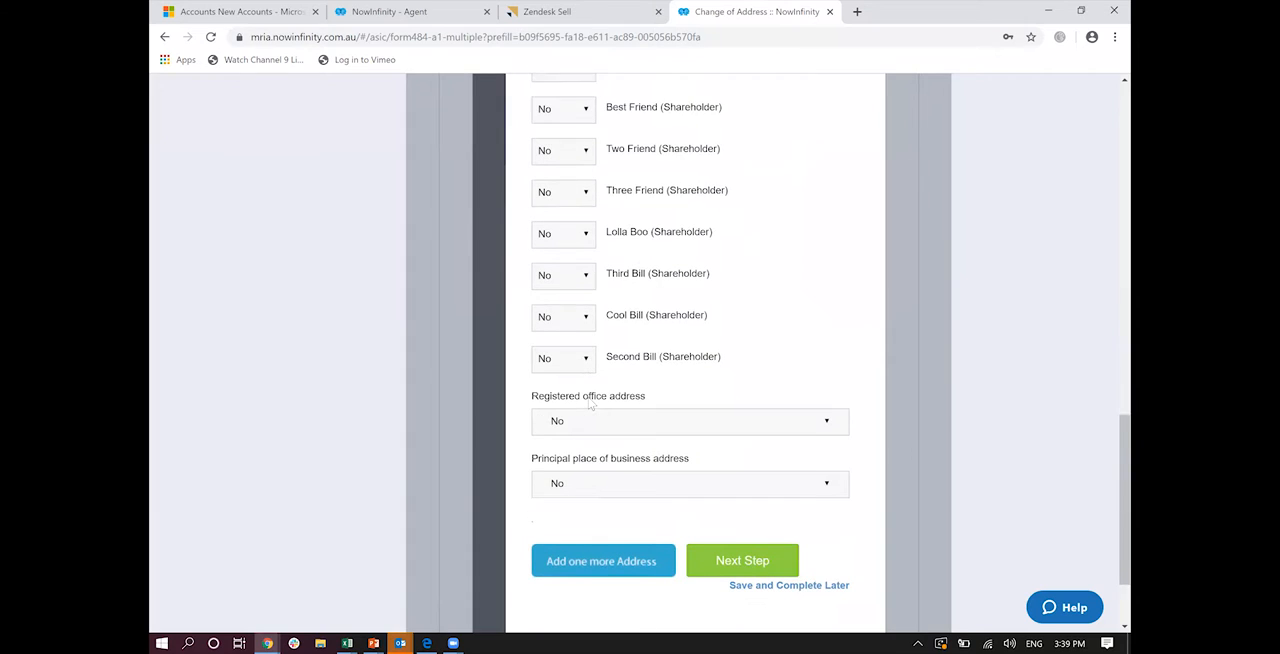
Step: Apply the address to the registered office and principal place of business, with the company occupying the premises, and proceed to the authorisation section
{"action": "left_click", "coordinate": [628, 419]}
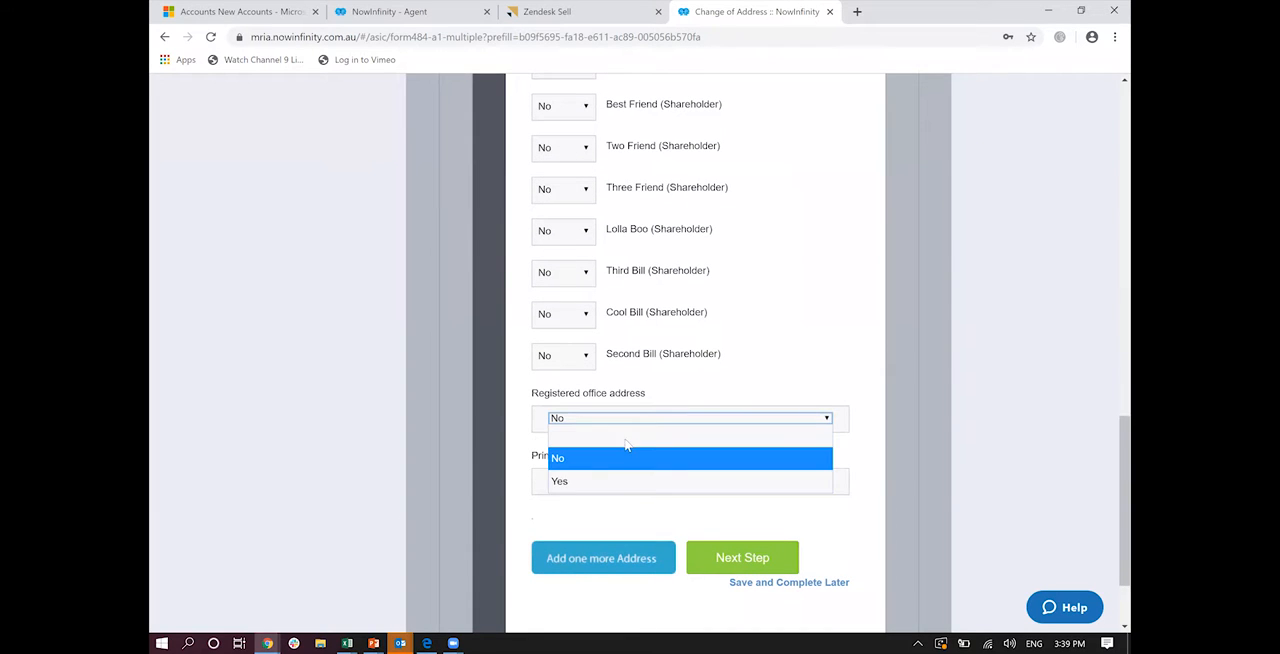
{"action": "left_click", "coordinate": [615, 484]}
{"action": "left_click", "coordinate": [626, 498]}
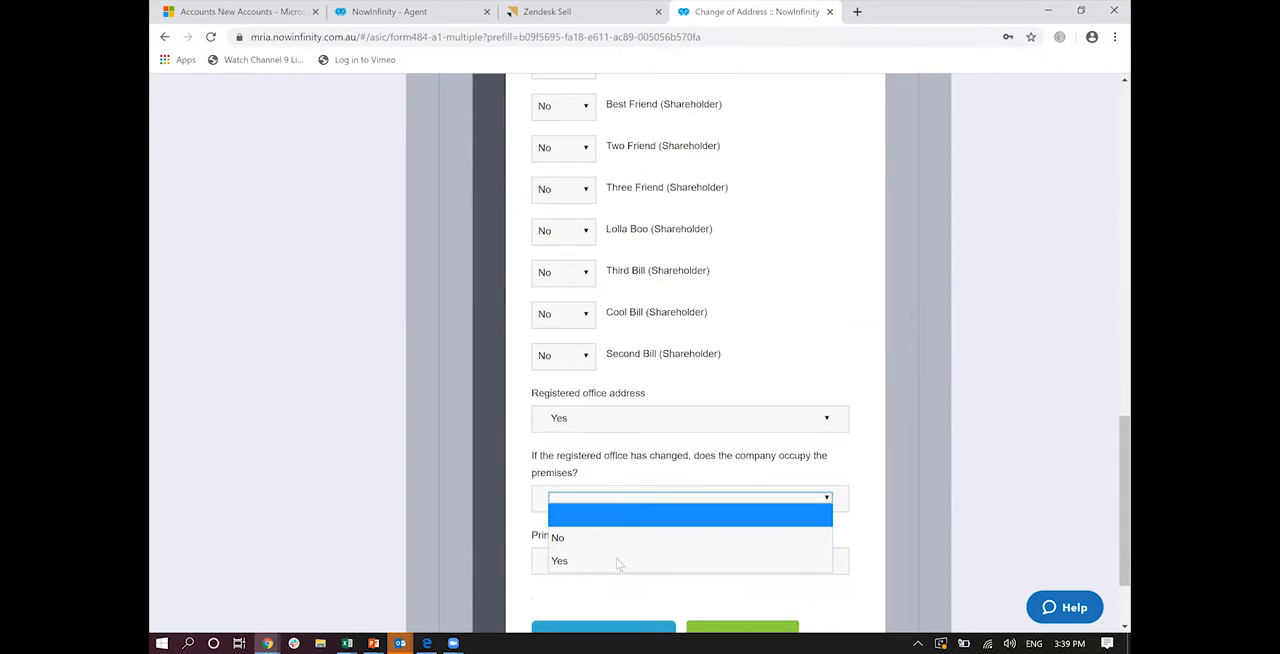
{"action": "left_click", "coordinate": [620, 570]}
{"action": "left_click", "coordinate": [630, 563]}
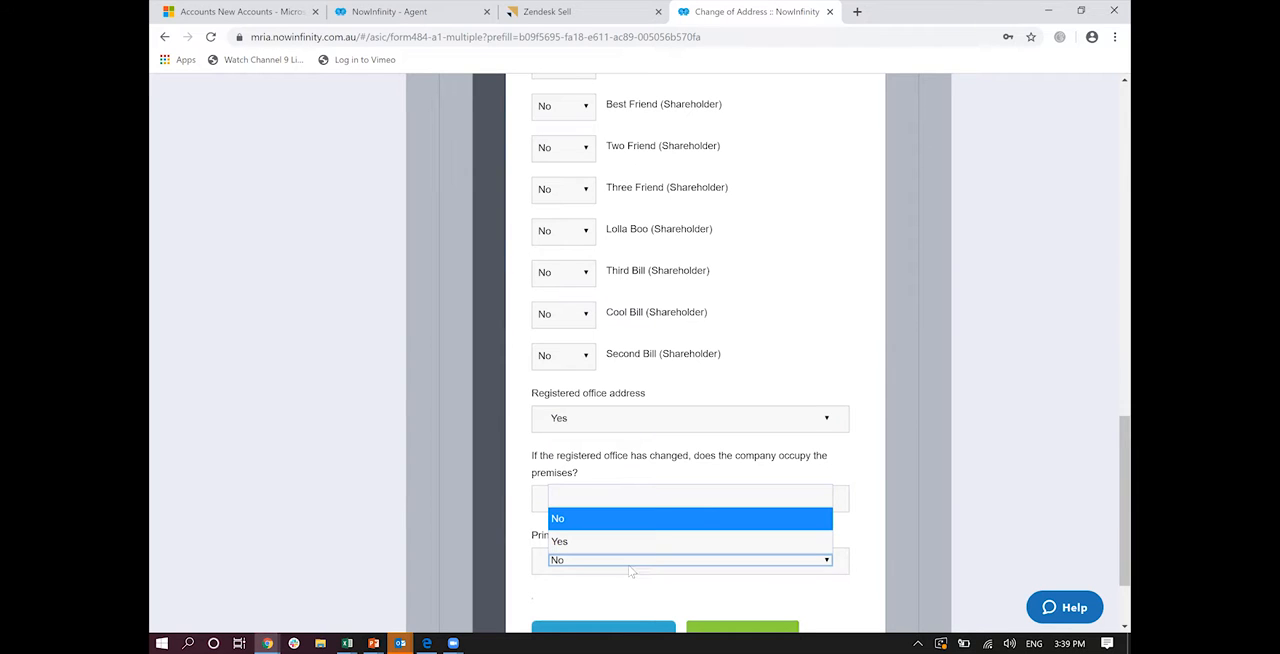
{"action": "left_click", "coordinate": [622, 541]}
{"action": "scroll", "coordinate": [622, 541], "scroll_direction": "down", "scroll_amount": 1}
{"action": "left_click", "coordinate": [622, 538]}
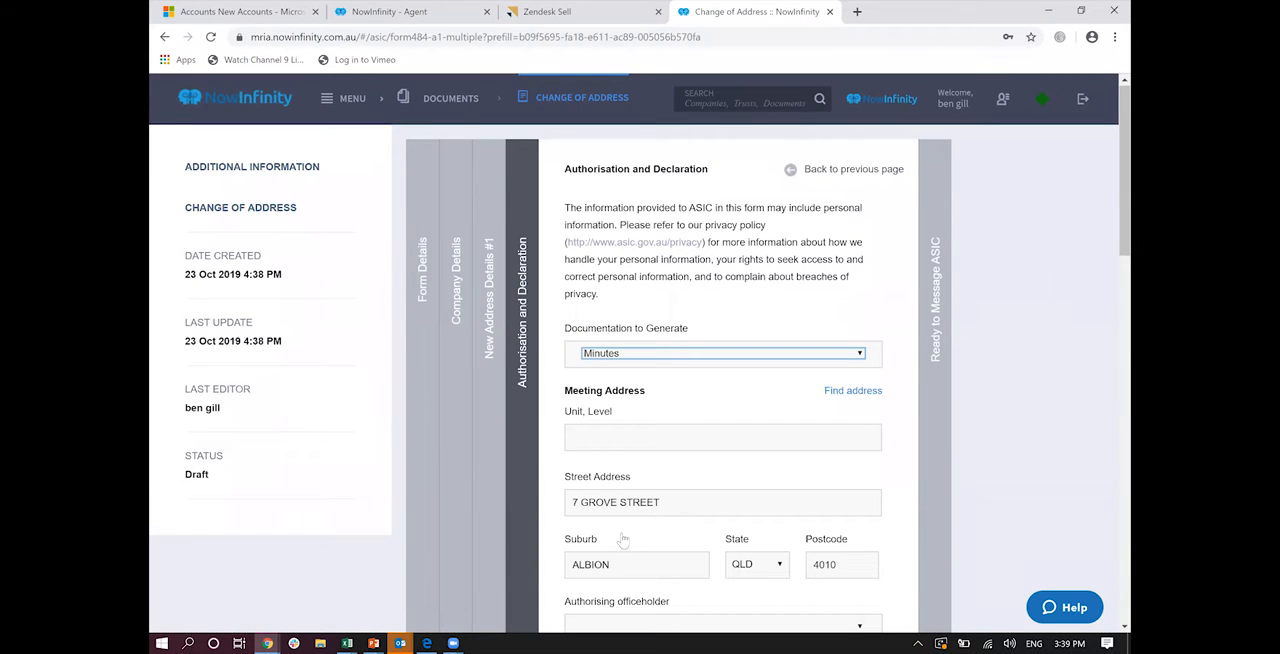
Step: Examine the Documentation to Generate choices for the address change, keeping Minutes selected
{"action": "left_click", "coordinate": [664, 356]}
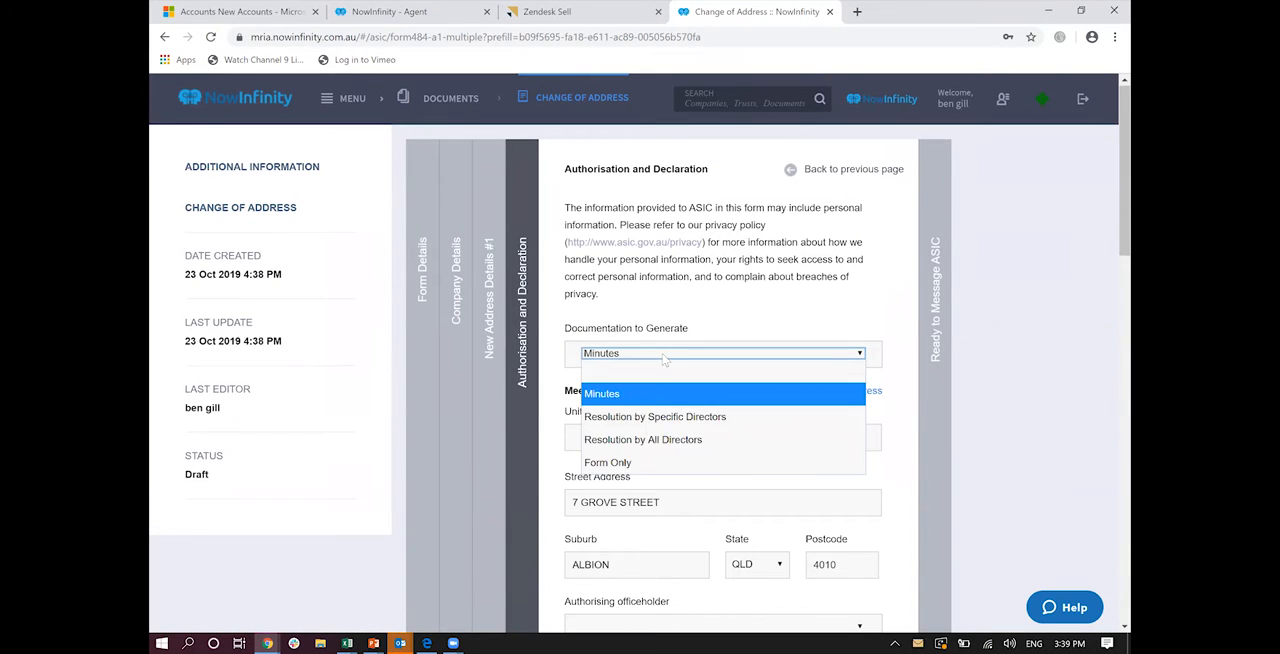
{"action": "left_click", "coordinate": [1108, 455]}
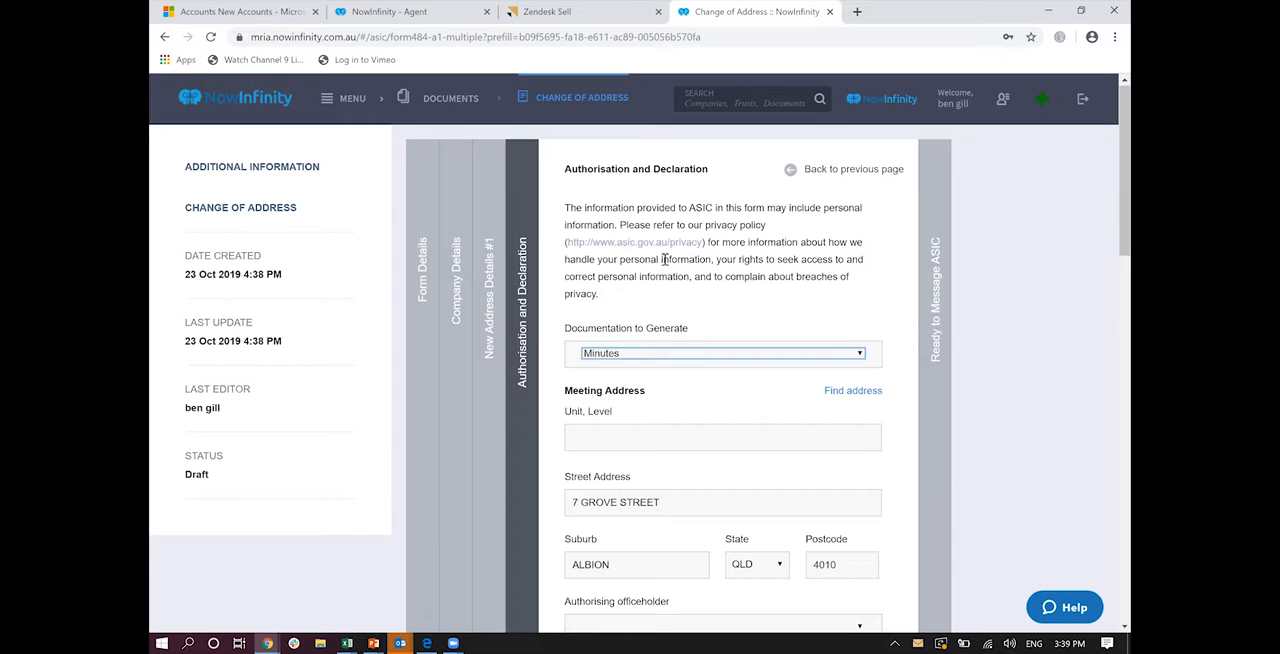
{"action": "left_click", "coordinate": [625, 356]}
{"action": "left_click", "coordinate": [625, 356]}
{"action": "scroll", "coordinate": [625, 360], "scroll_direction": "down", "scroll_amount": 2}
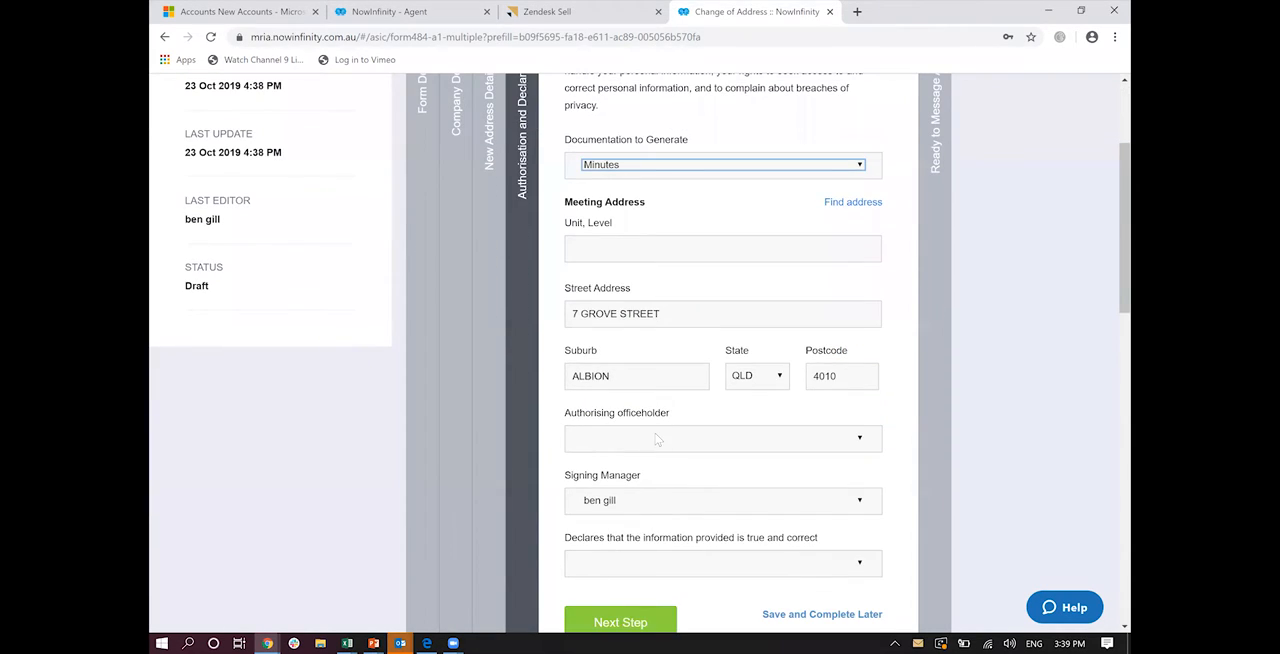
Step: Set the first listed director as authorising officeholder and answer Yes to the declaration that the information is true and correct
{"action": "left_click", "coordinate": [657, 439]}
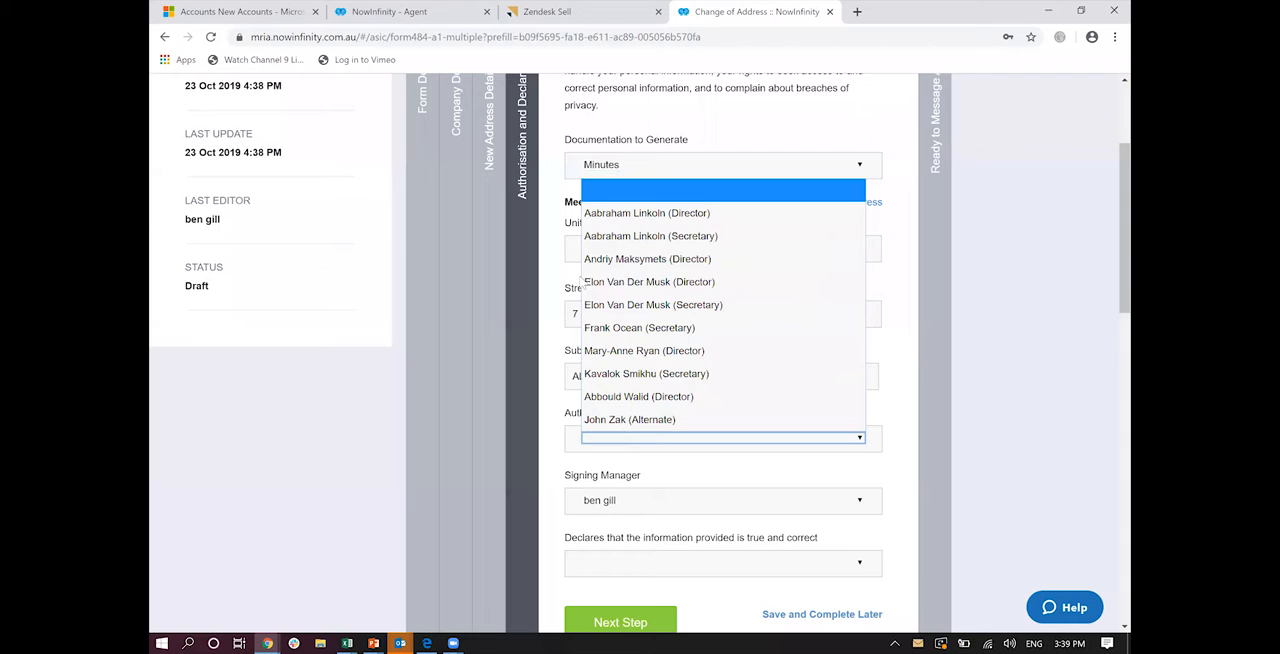
{"action": "left_click", "coordinate": [625, 213]}
{"action": "left_click", "coordinate": [665, 562]}
{"action": "left_click", "coordinate": [628, 548]}
{"action": "scroll", "coordinate": [628, 540], "scroll_direction": "down", "scroll_amount": 2}
Step: Proceed to the final section and complete the address change form, keeping the option to sign before submitting to ASIC
{"action": "left_click", "coordinate": [628, 486]}
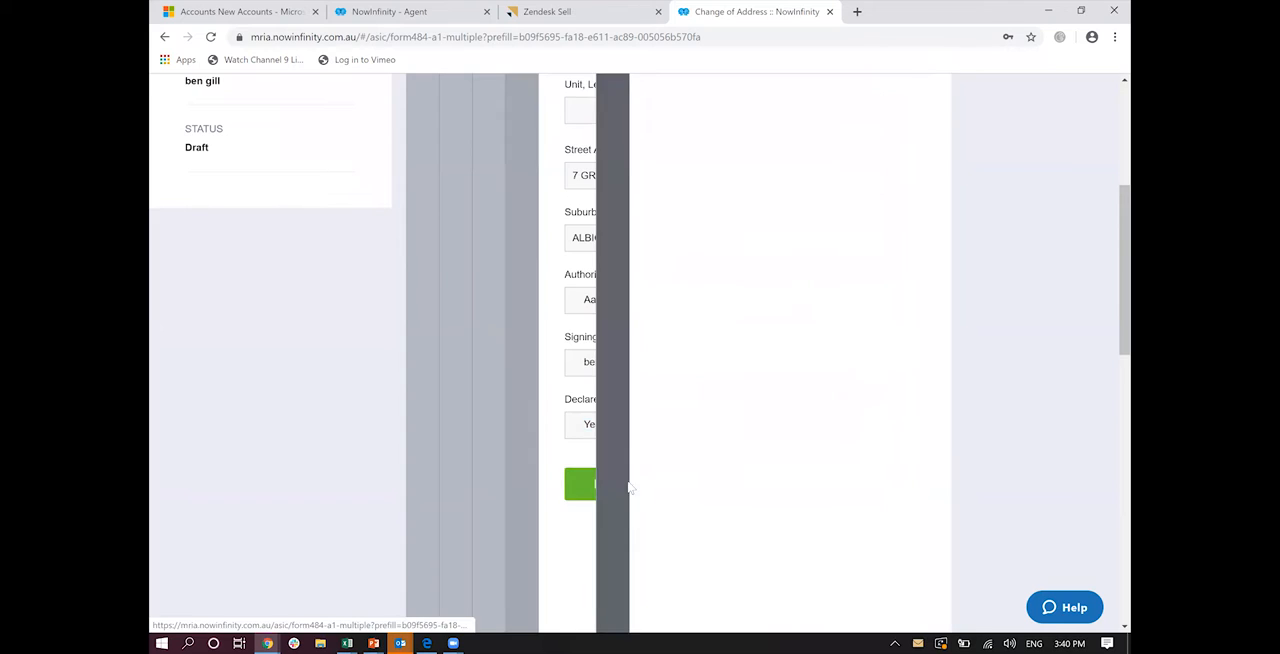
{"action": "scroll", "coordinate": [640, 480], "scroll_direction": "down", "scroll_amount": 3}
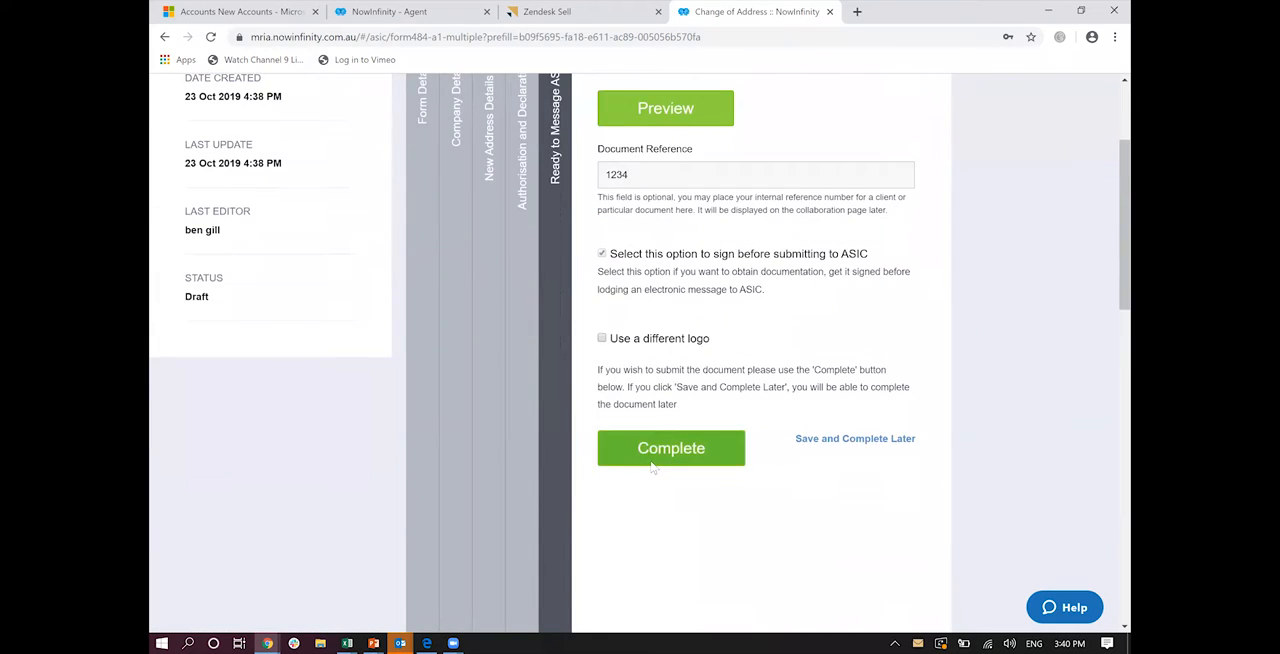
{"action": "left_click", "coordinate": [652, 460]}
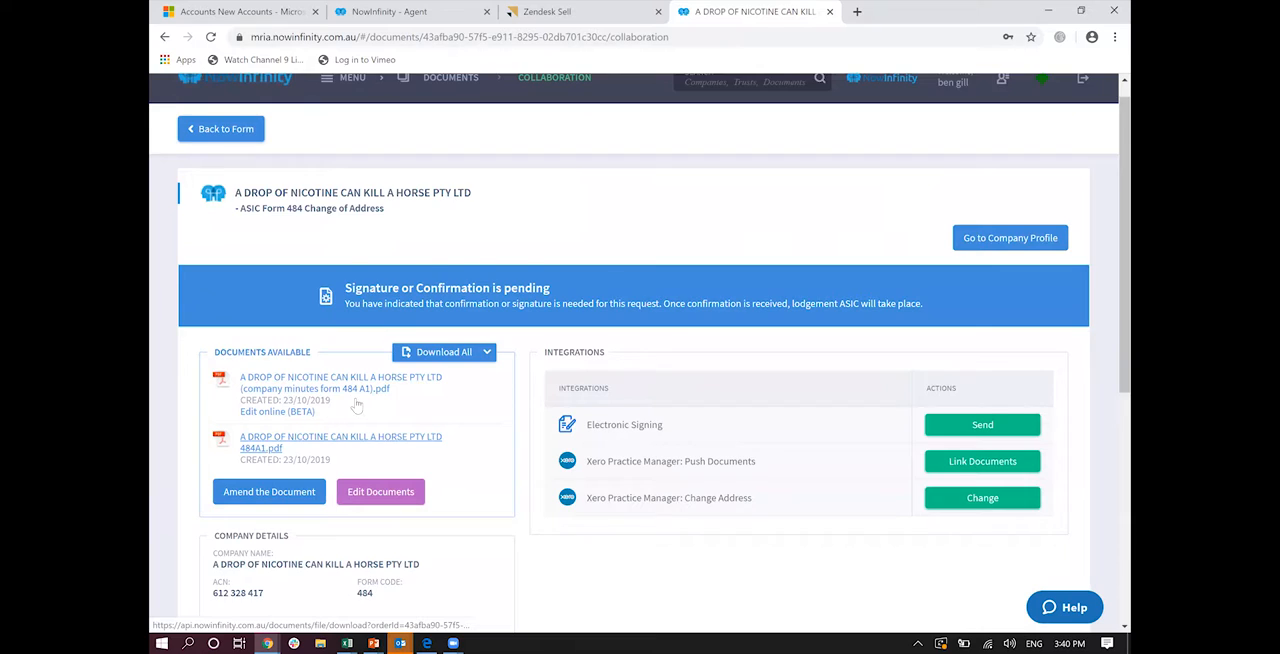
Step: Open the electronic signing details for the completed form and enable signing reminders for the document
{"action": "scroll", "coordinate": [357, 404], "scroll_direction": "down", "scroll_amount": 2}
{"action": "scroll", "coordinate": [270, 519], "scroll_direction": "down", "scroll_amount": 2}
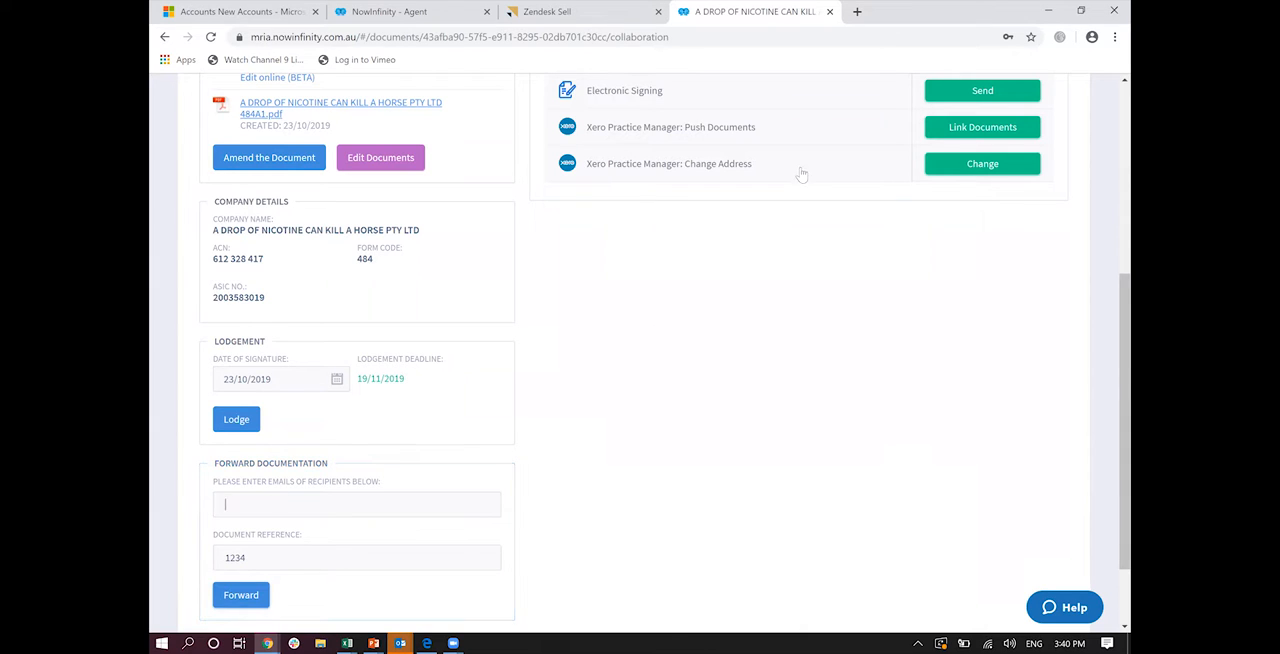
{"action": "scroll", "coordinate": [803, 177], "scroll_direction": "up", "scroll_amount": 1}
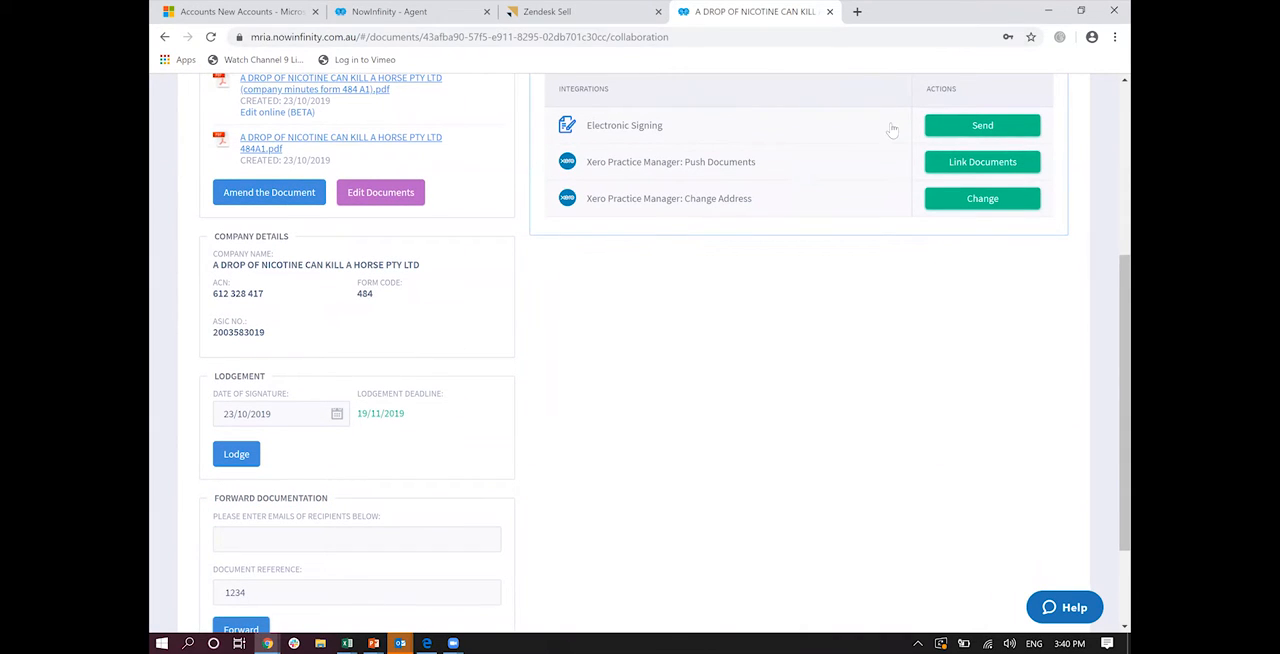
{"action": "left_click", "coordinate": [963, 130]}
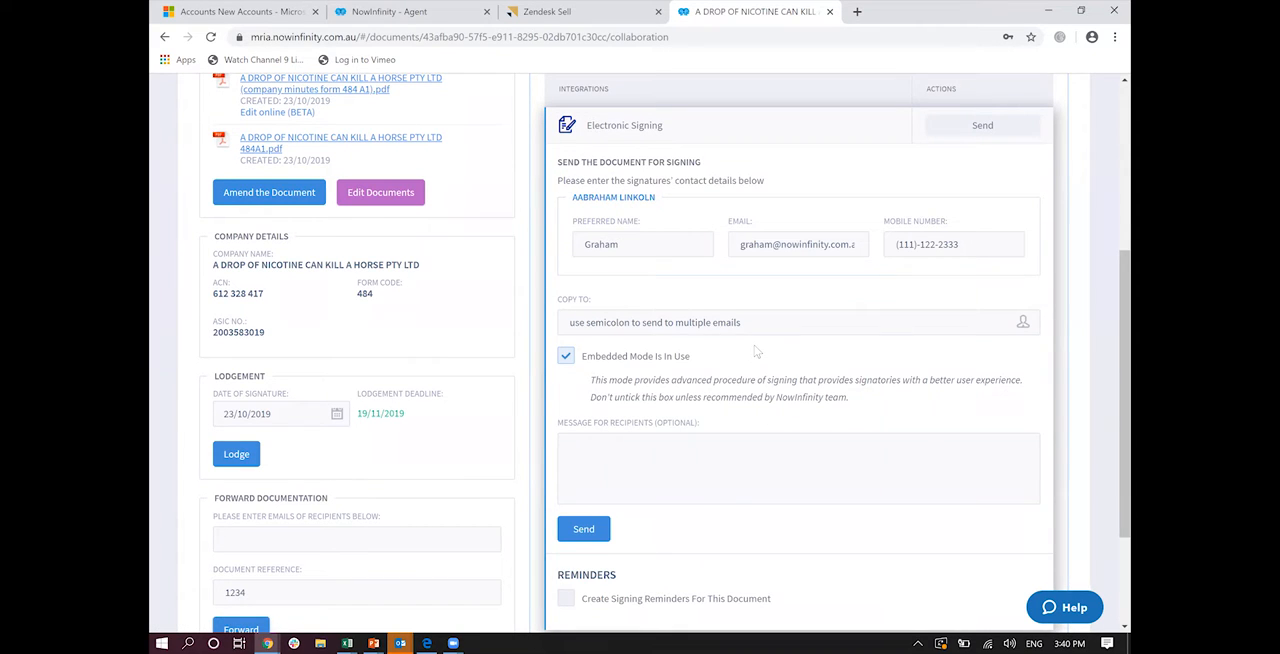
{"action": "scroll", "coordinate": [757, 352], "scroll_direction": "down", "scroll_amount": 1}
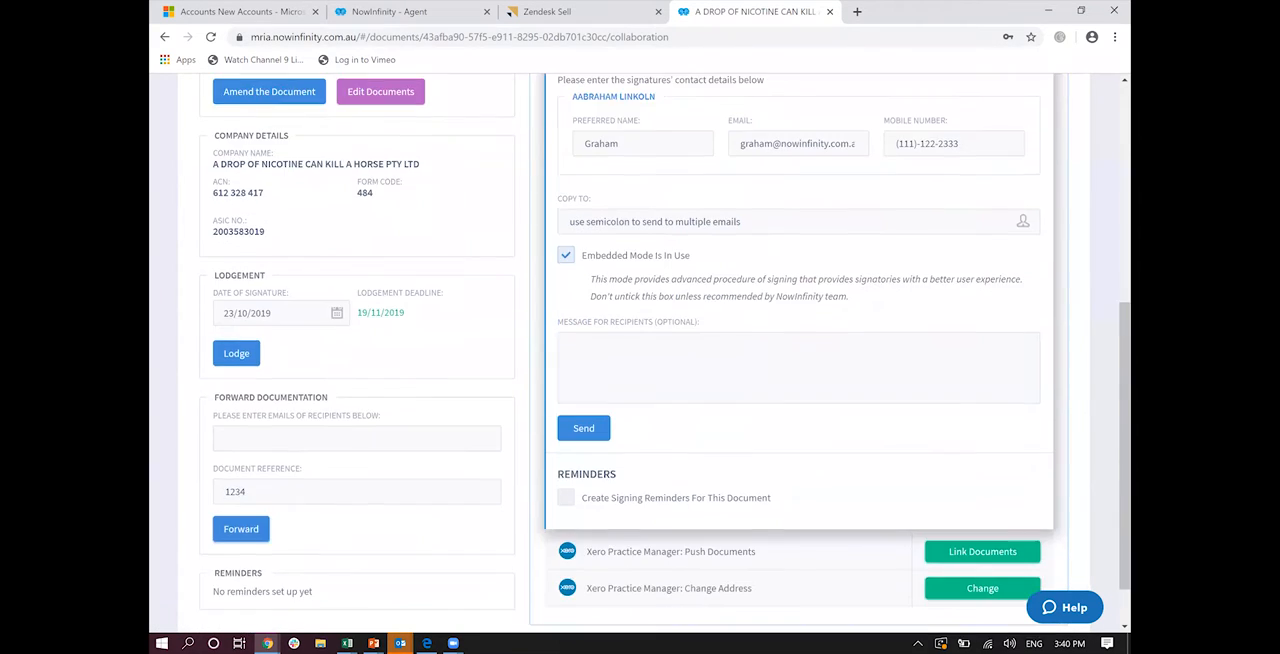
{"action": "left_click", "coordinate": [565, 498]}
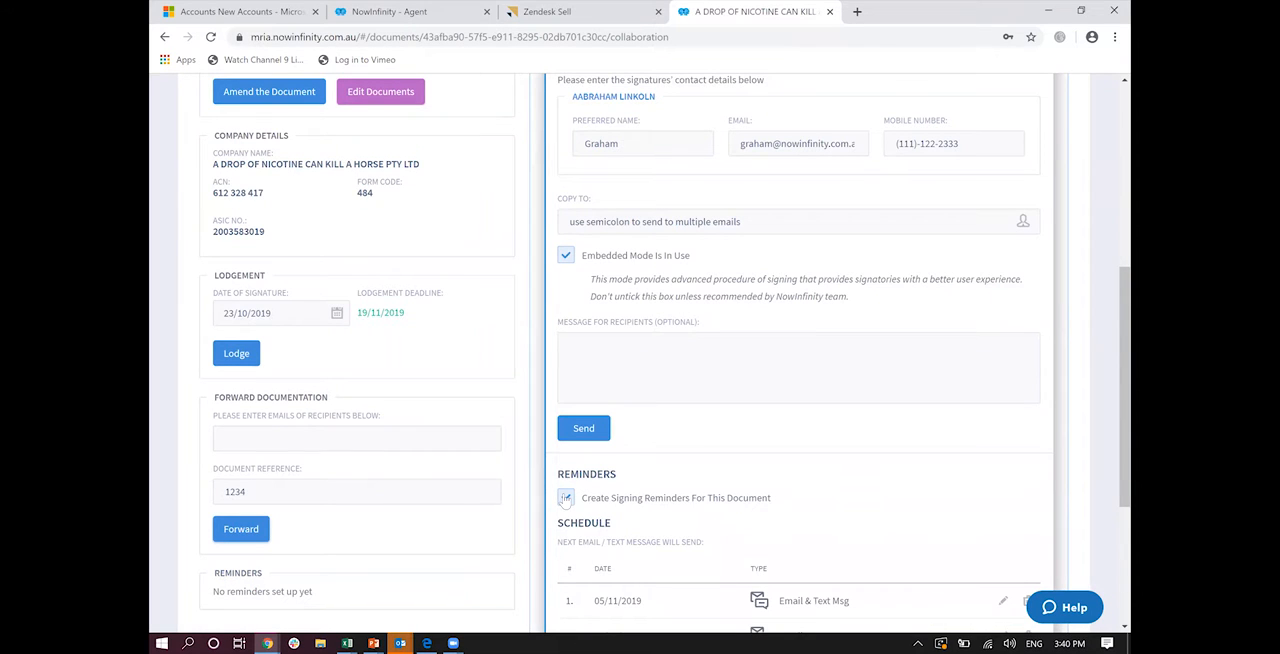
{"action": "scroll", "coordinate": [565, 499], "scroll_direction": "down", "scroll_amount": 2}
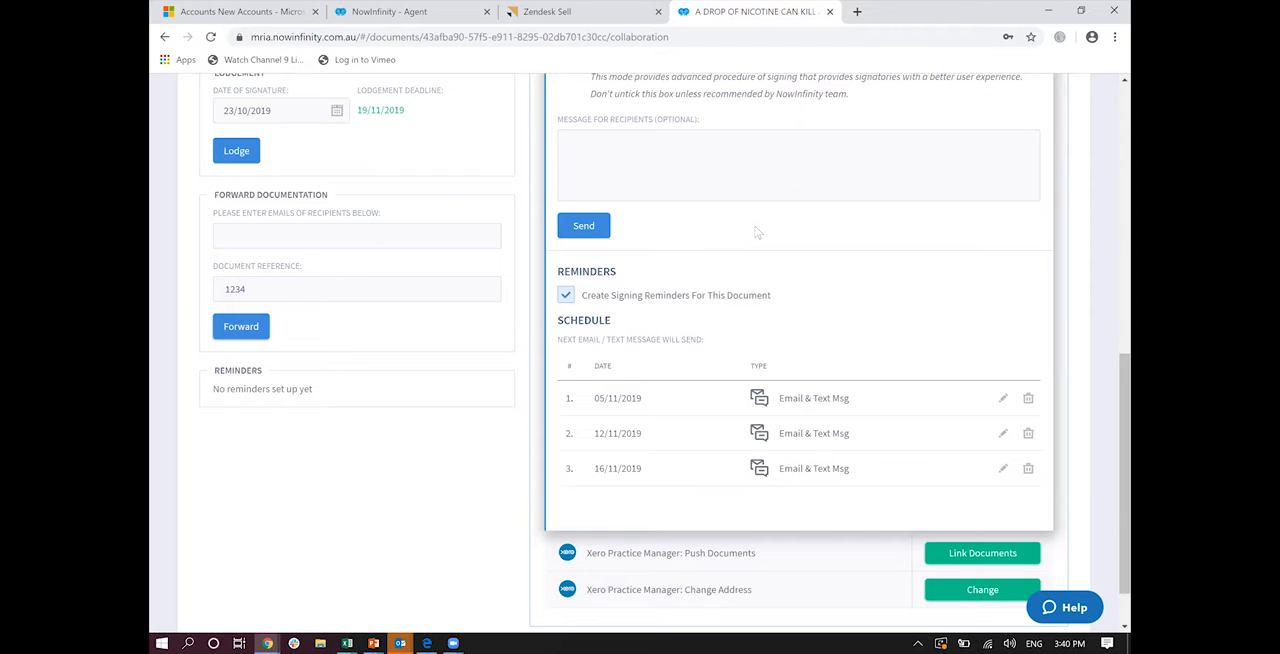
Step: Go to the Corporate Messenger Lodgements page and show the Burning lodgements
{"action": "scroll", "coordinate": [757, 232], "scroll_direction": "up", "scroll_amount": 2}
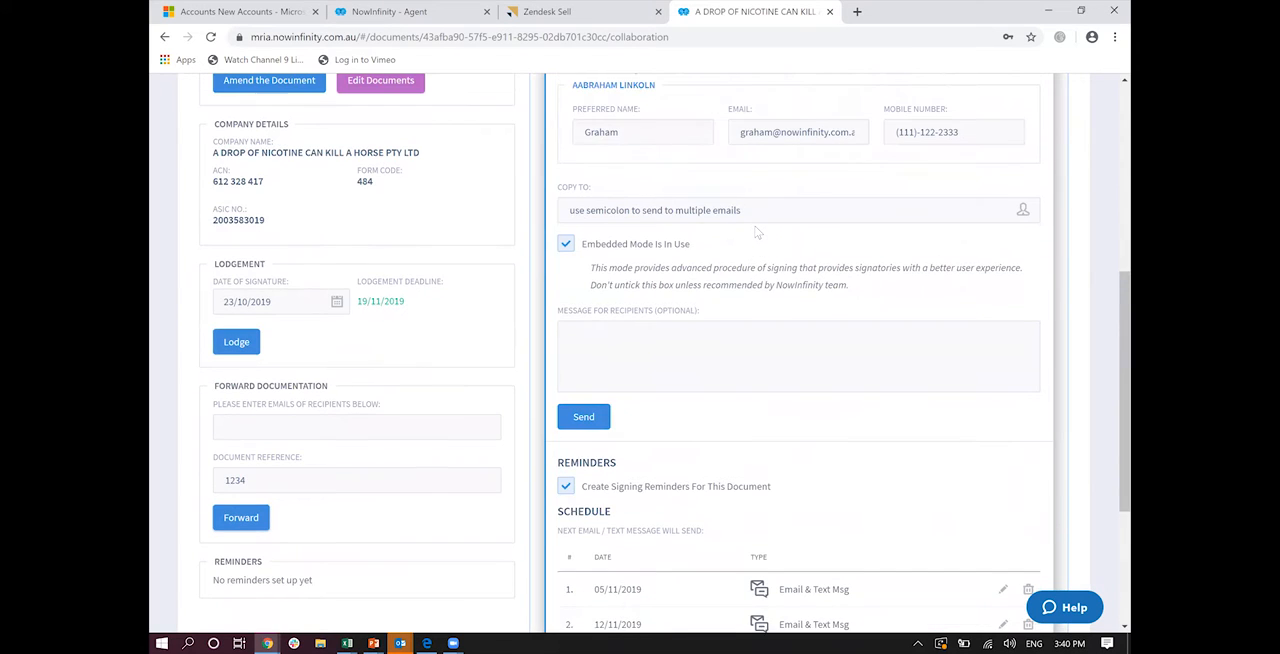
{"action": "scroll", "coordinate": [329, 115], "scroll_direction": "up", "scroll_amount": 3}
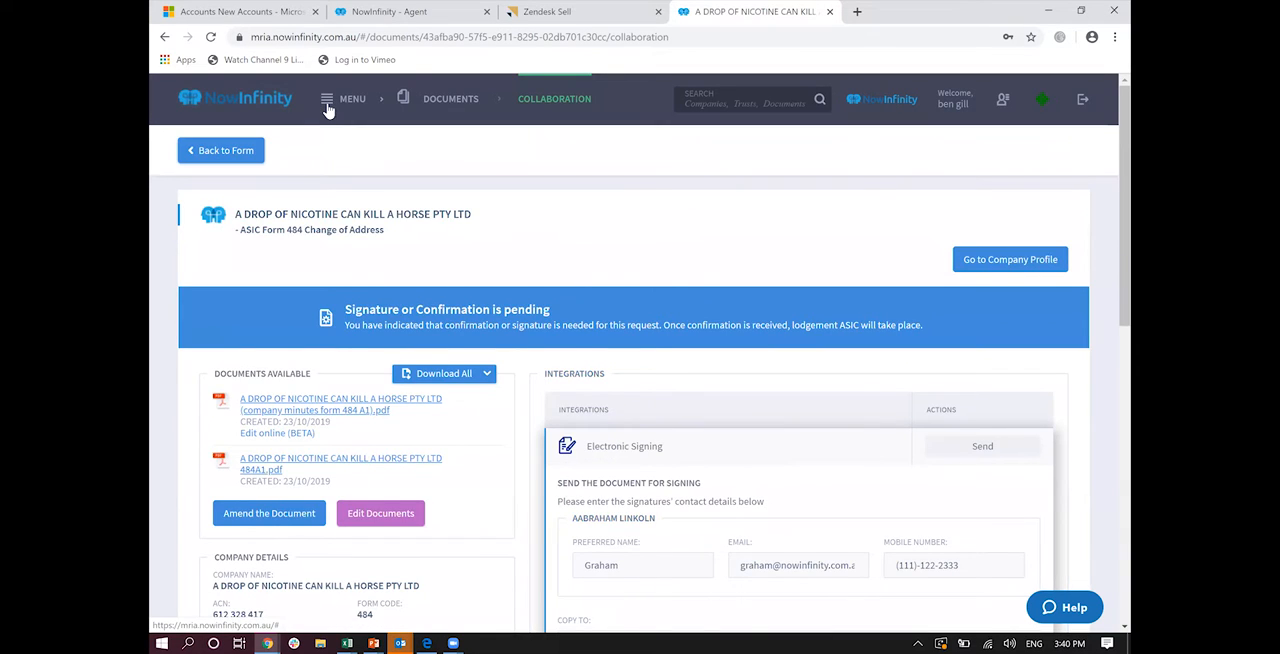
{"action": "left_click", "coordinate": [328, 108]}
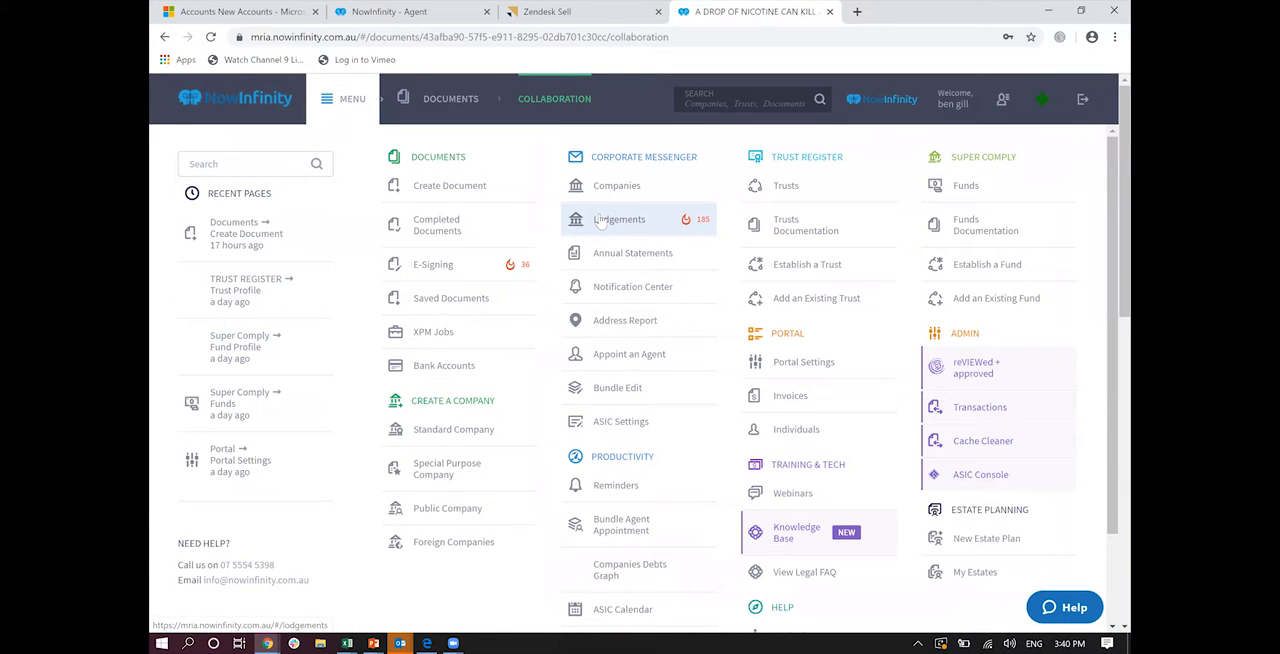
{"action": "left_click", "coordinate": [601, 222]}
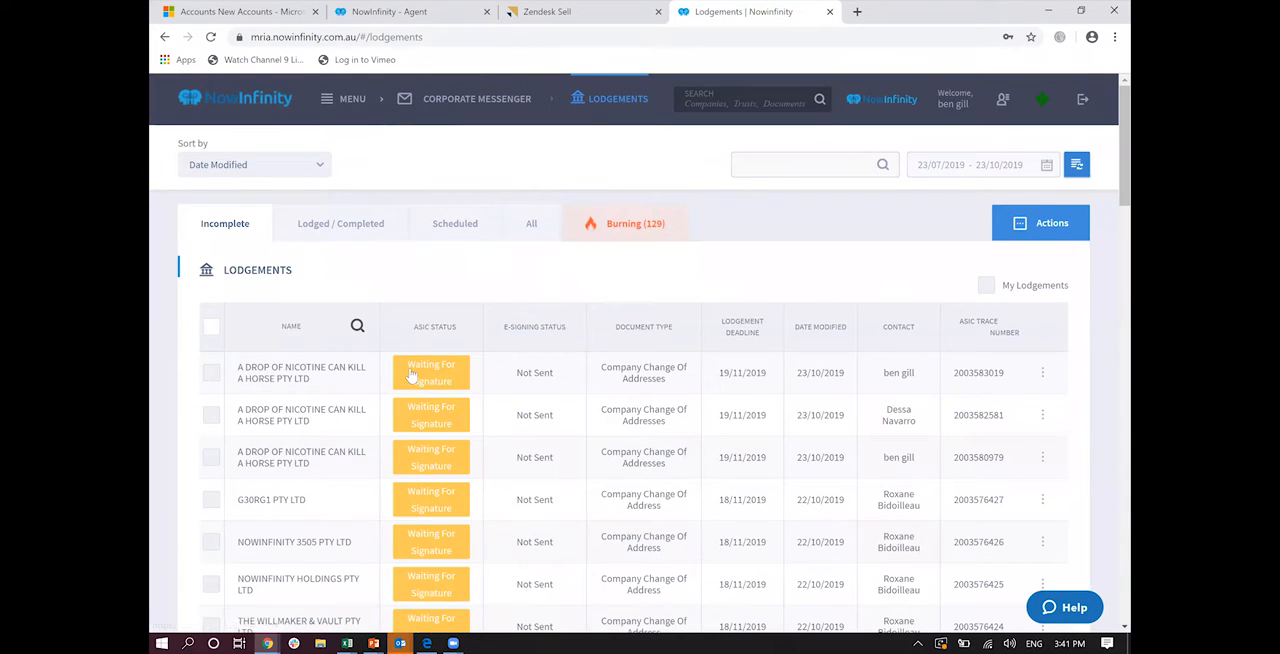
{"action": "left_click", "coordinate": [606, 226]}
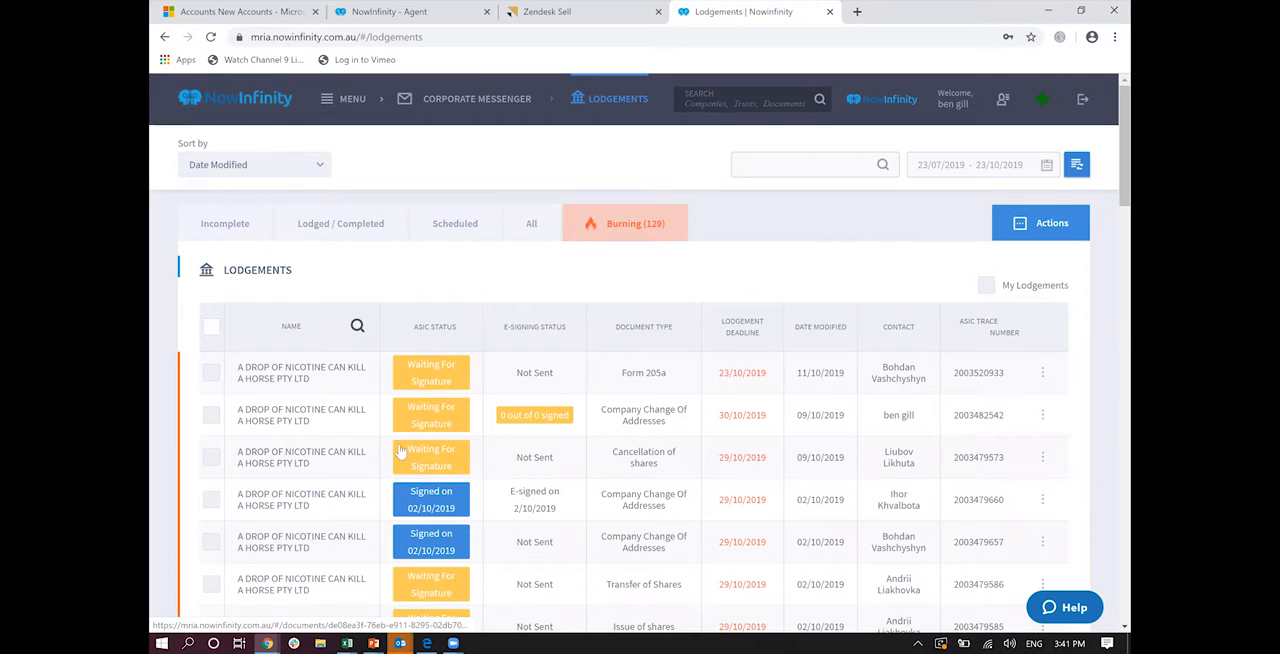
Step: Open the e-signed Change of Addresses lodgement and examine its signed documents, integrations and lodgement section
{"action": "left_click", "coordinate": [425, 502]}
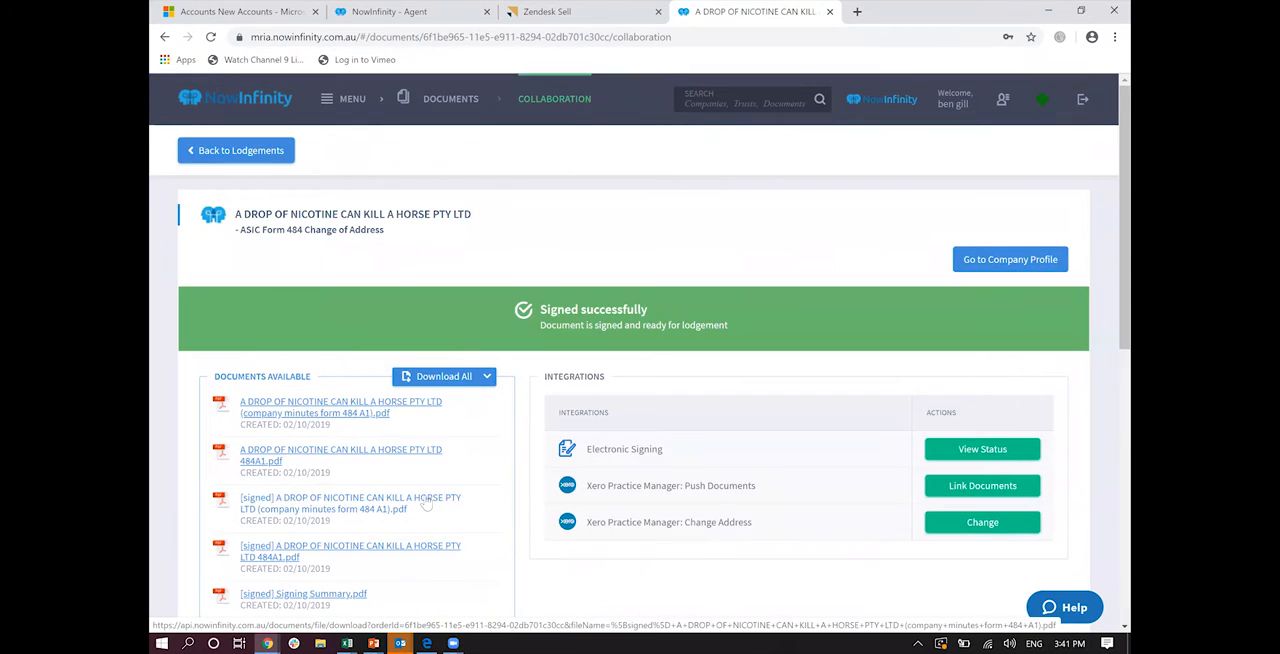
{"action": "scroll", "coordinate": [425, 505], "scroll_direction": "down", "scroll_amount": 3}
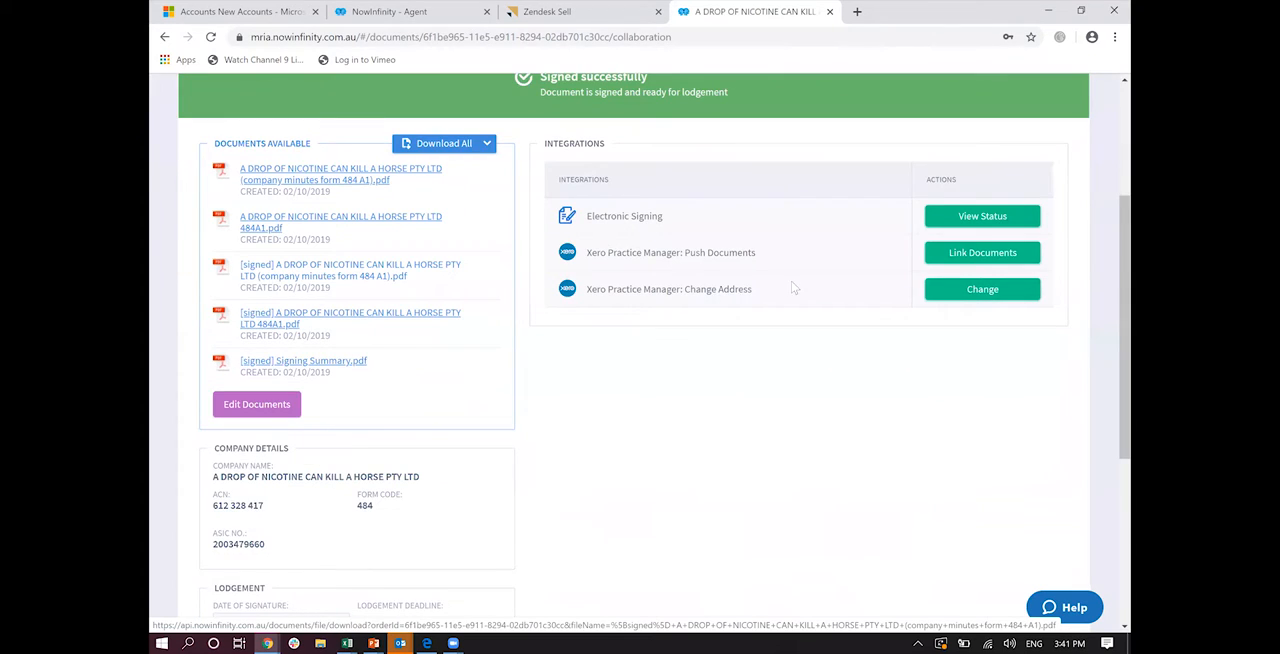
{"action": "scroll", "coordinate": [791, 287], "scroll_direction": "down", "scroll_amount": 2}
{"action": "scroll", "coordinate": [660, 268], "scroll_direction": "up", "scroll_amount": 1}
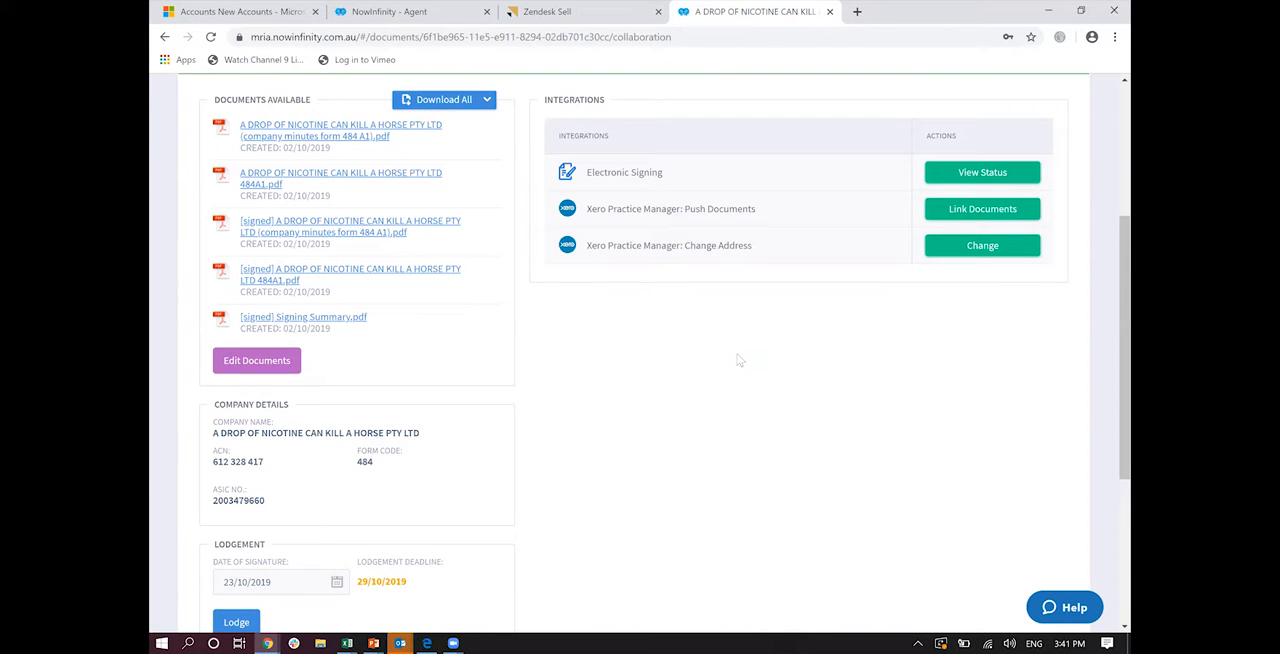
{"action": "scroll", "coordinate": [740, 360], "scroll_direction": "up", "scroll_amount": 3}
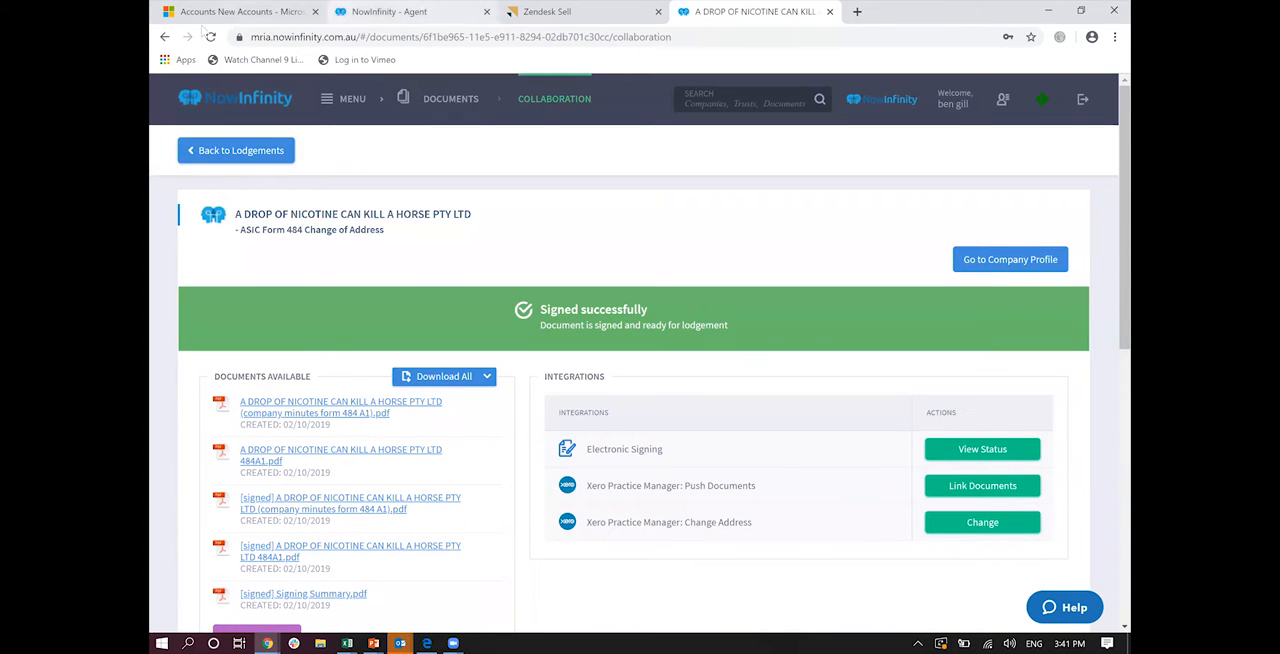
Step: Go to the Corporate Messenger Annual Statements and open the received statement for A DROP OF NICOTINE CAN KILL A HORSE PTY LTD
{"action": "left_click", "coordinate": [333, 104]}
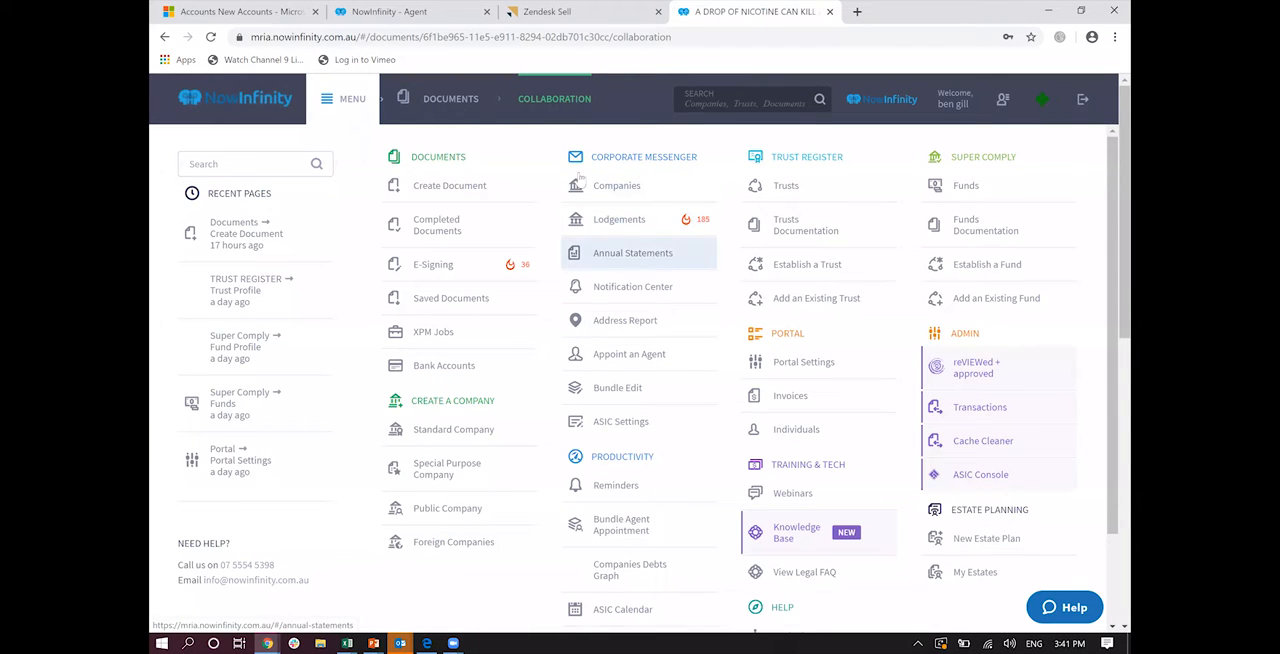
{"action": "left_click", "coordinate": [587, 256]}
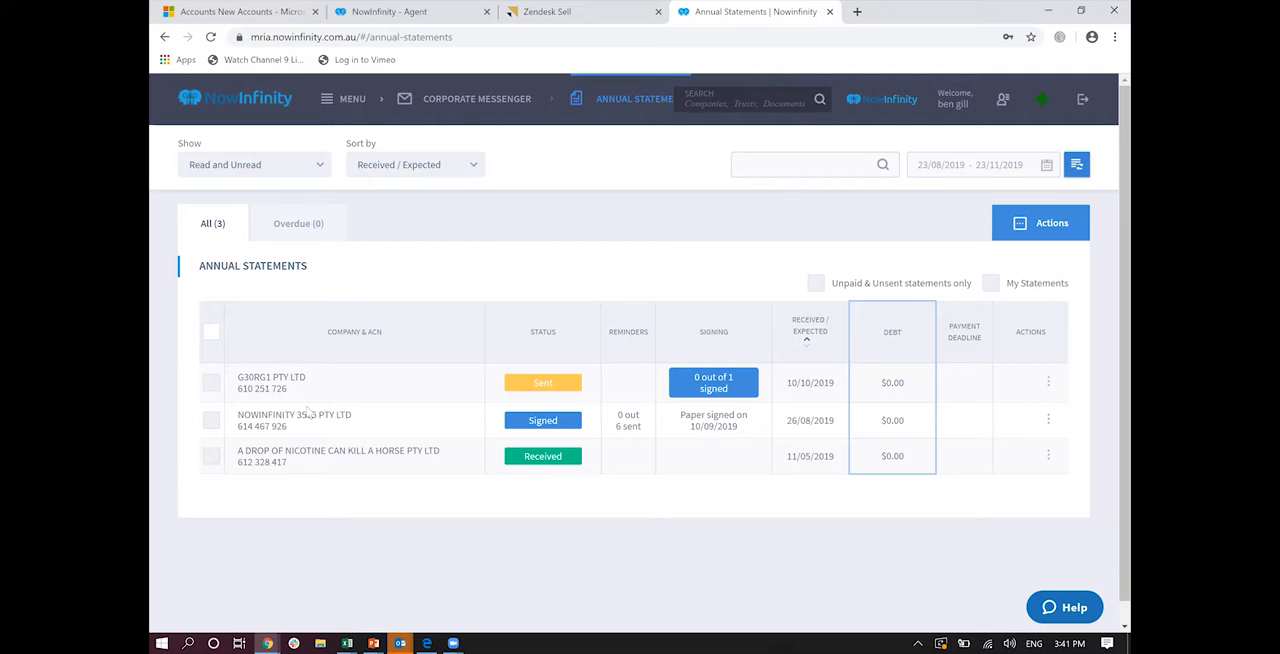
{"action": "left_click", "coordinate": [279, 462]}
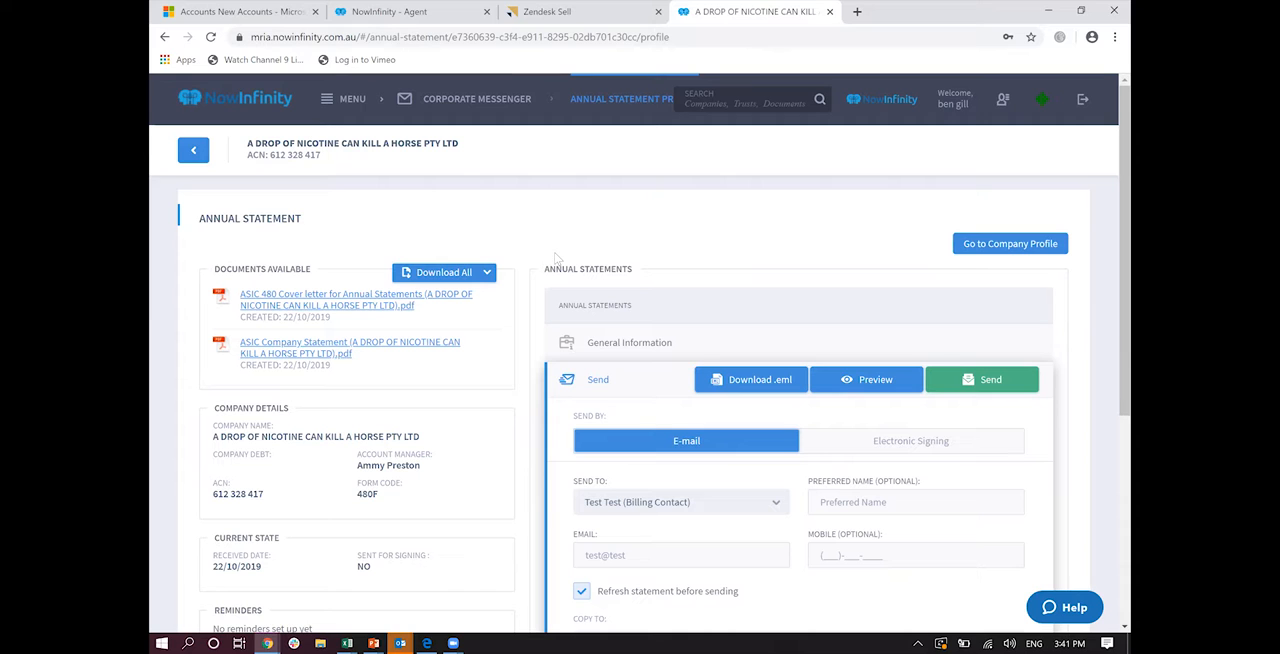
Step: Switch the annual statement's sending method to Electronic Signing and review the recipient, message and attachment options
{"action": "scroll", "coordinate": [557, 258], "scroll_direction": "down", "scroll_amount": 3}
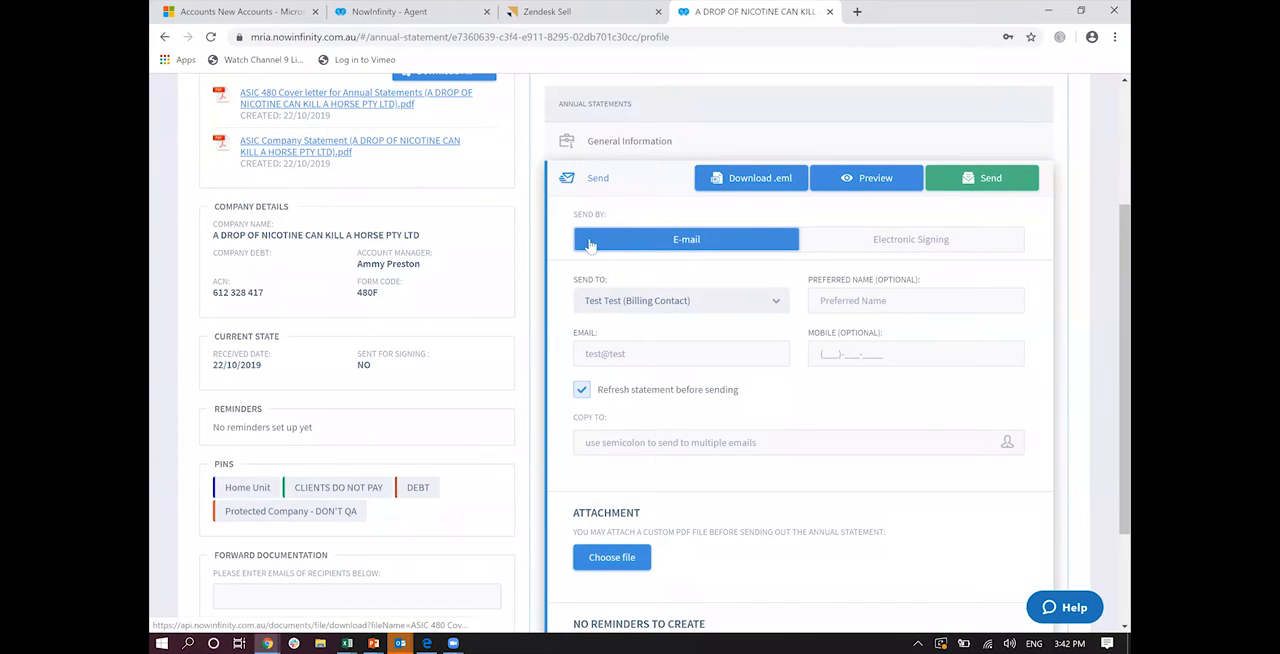
{"action": "left_click", "coordinate": [849, 248]}
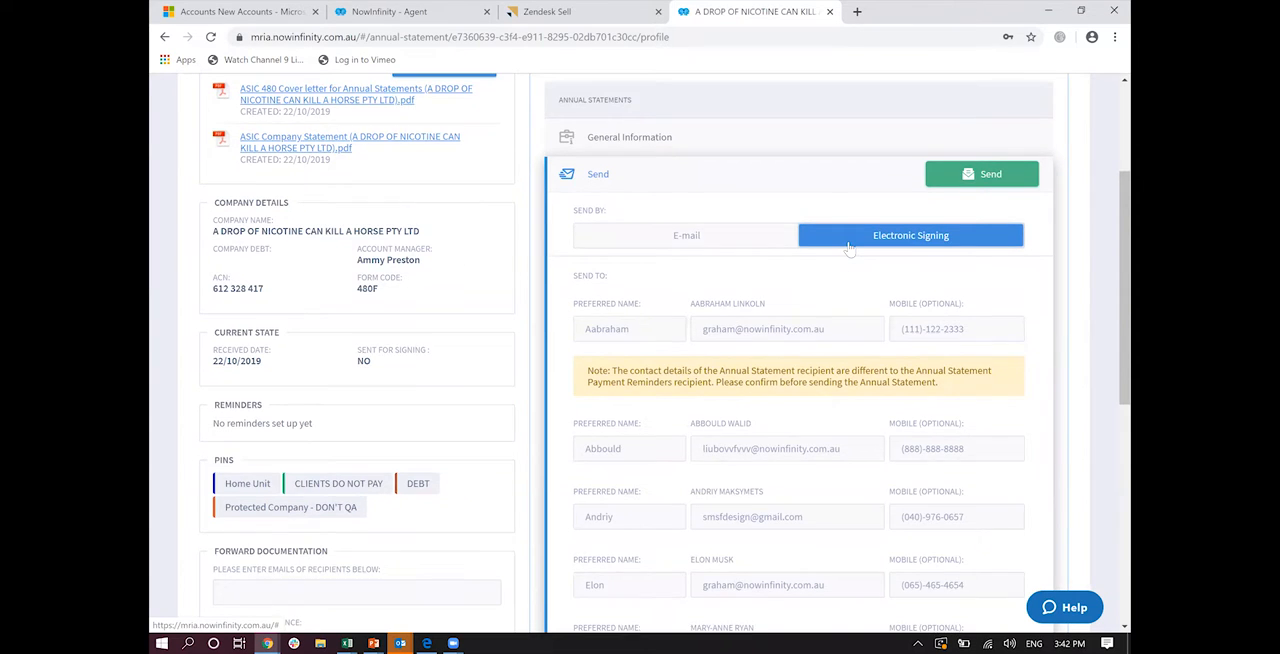
{"action": "scroll", "coordinate": [846, 249], "scroll_direction": "down", "scroll_amount": 5}
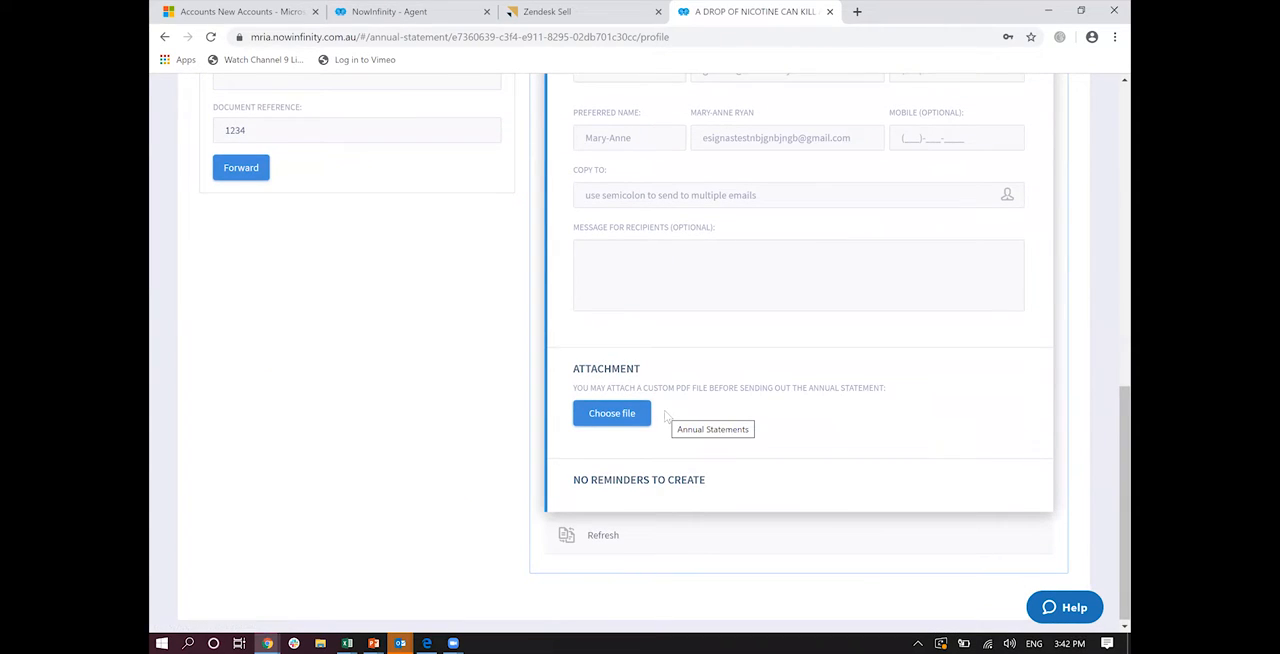
{"action": "scroll", "coordinate": [665, 415], "scroll_direction": "up", "scroll_amount": 5}
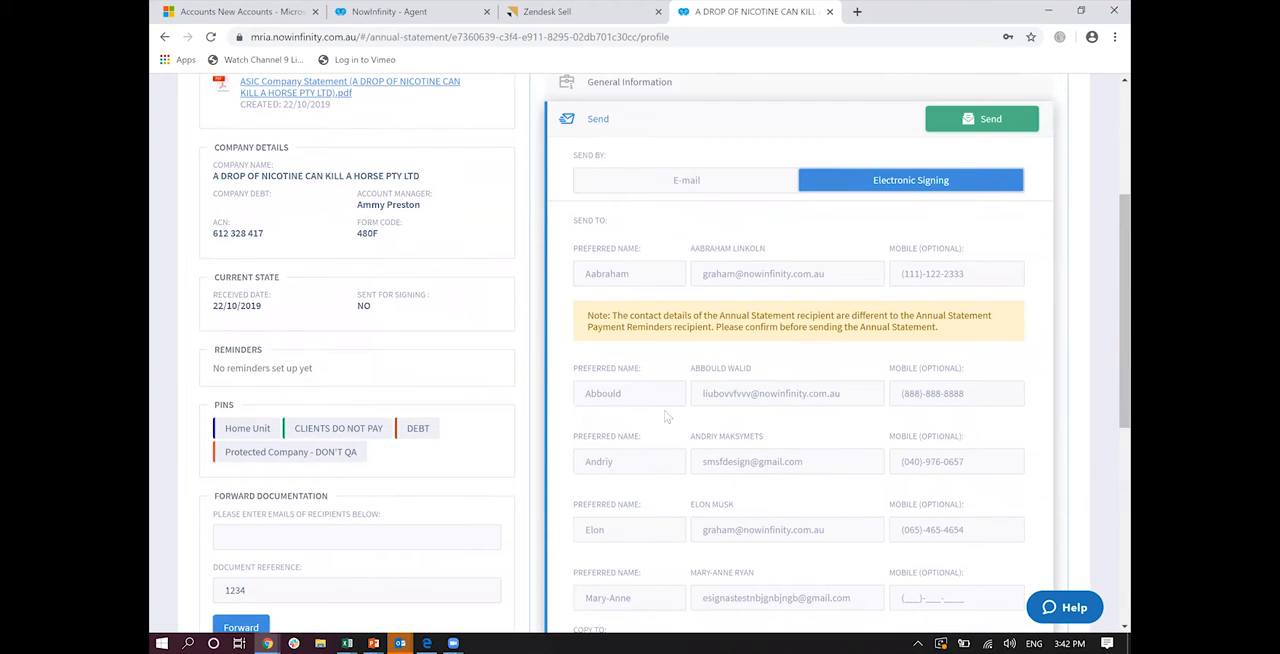
{"action": "scroll", "coordinate": [664, 410], "scroll_direction": "up", "scroll_amount": 3}
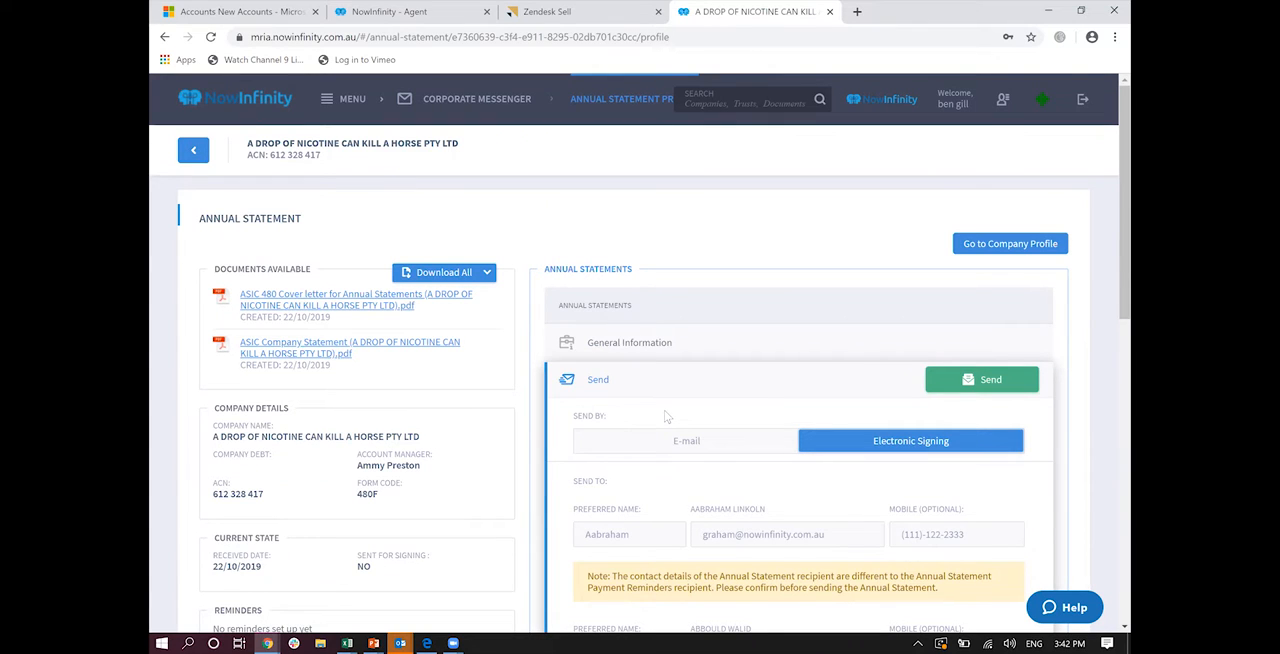
Step: Go to the Notification Center and show the notifications under Attention Required
{"action": "left_click", "coordinate": [343, 103]}
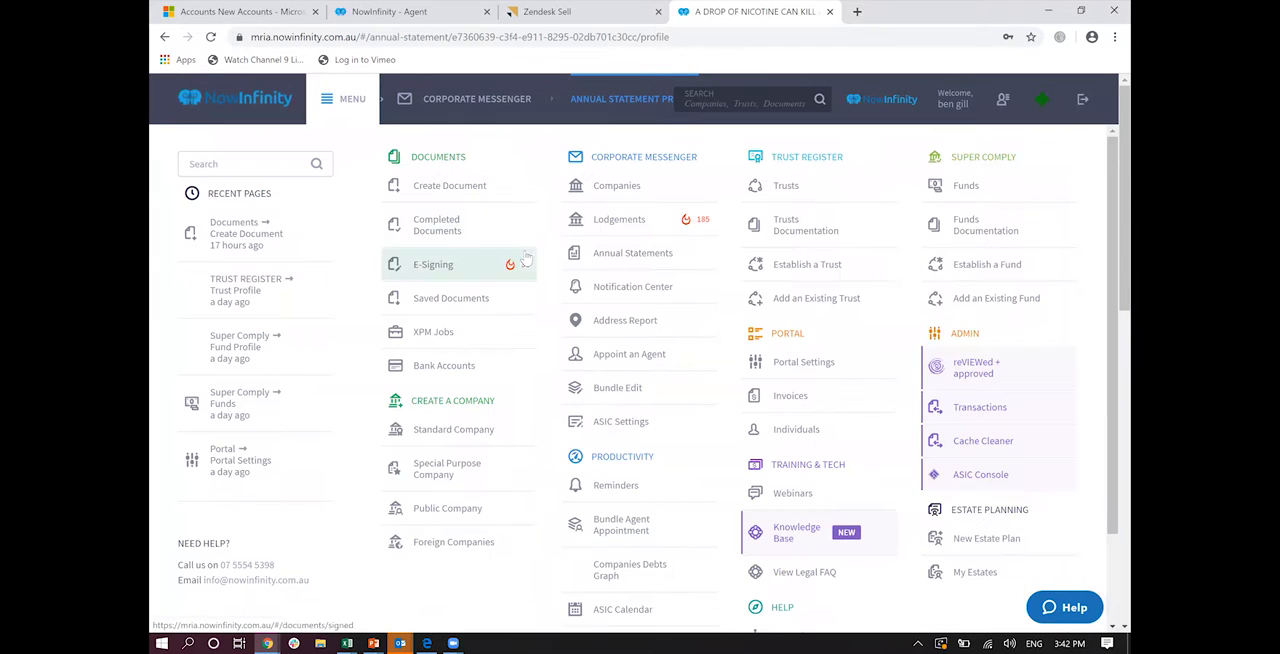
{"action": "left_click", "coordinate": [597, 287]}
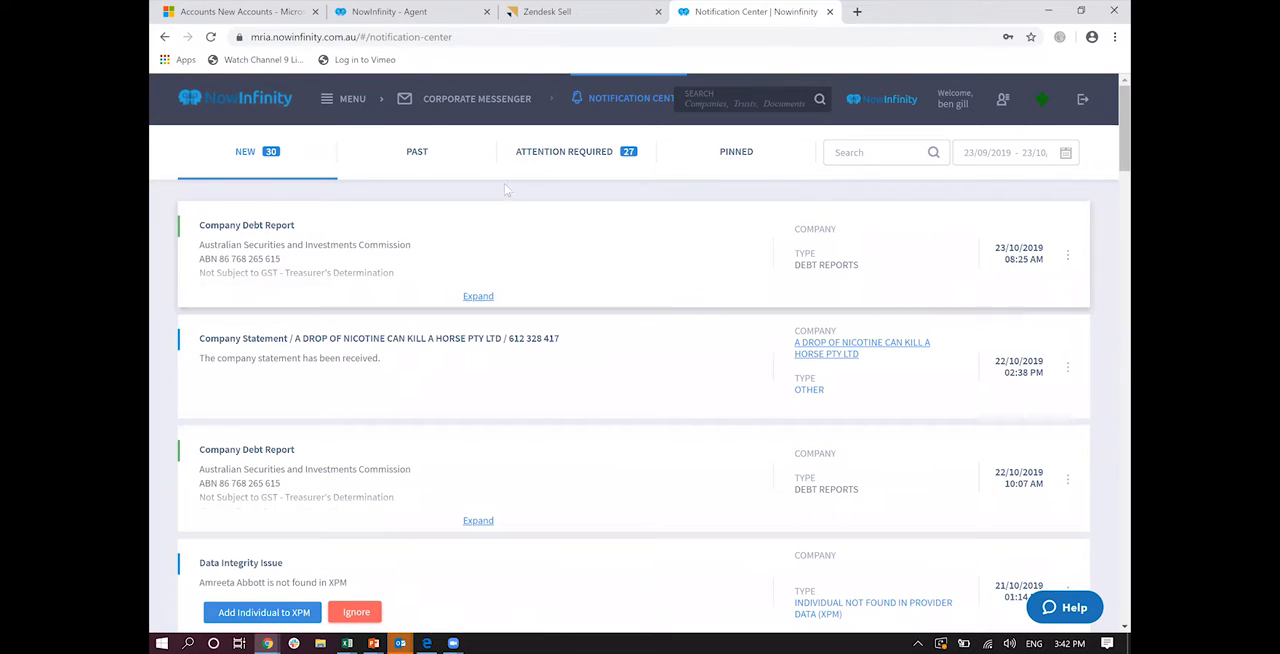
{"action": "left_click", "coordinate": [573, 151]}
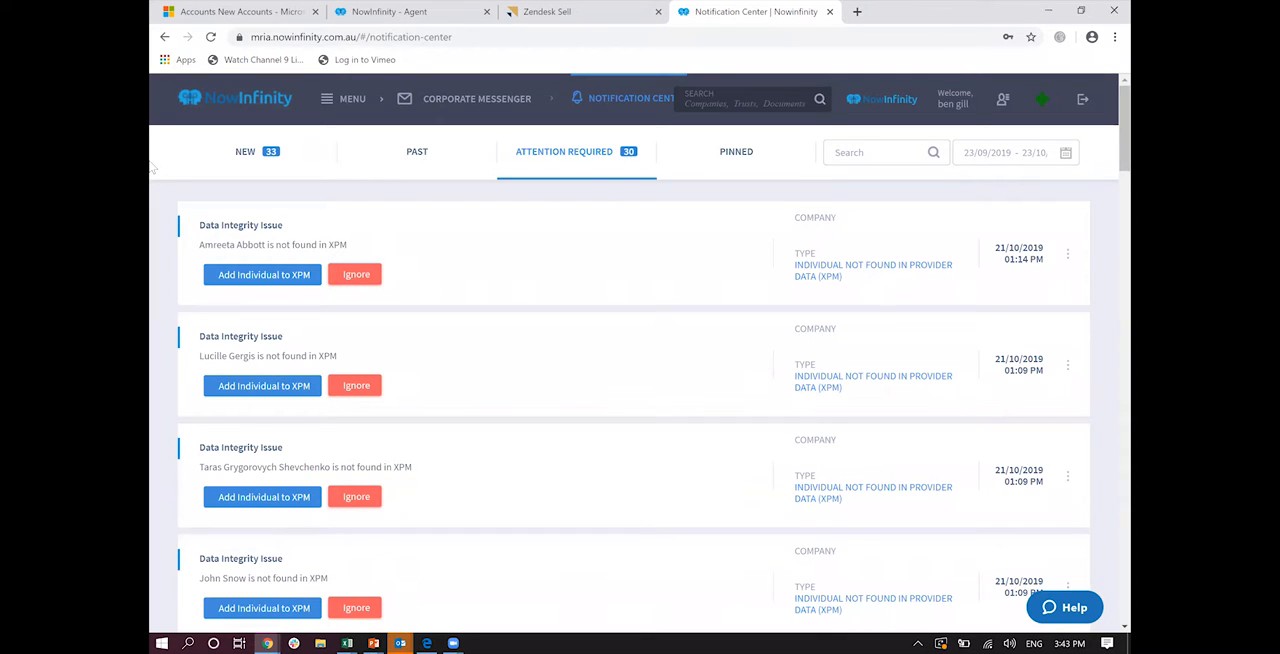
Step: Search Bundle Edit by an officer's surname and examine the matching companies and the bulk operations offered for them
{"action": "left_click", "coordinate": [331, 103]}
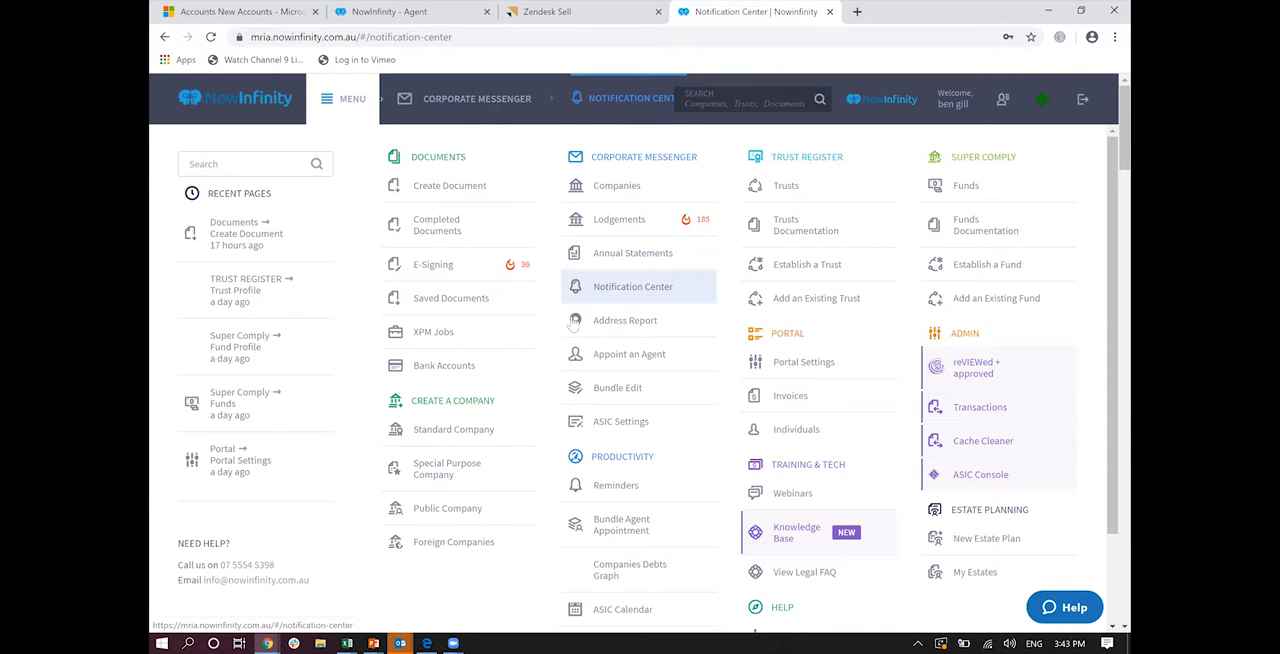
{"action": "left_click", "coordinate": [601, 391]}
{"action": "type", "text": "abbott"}
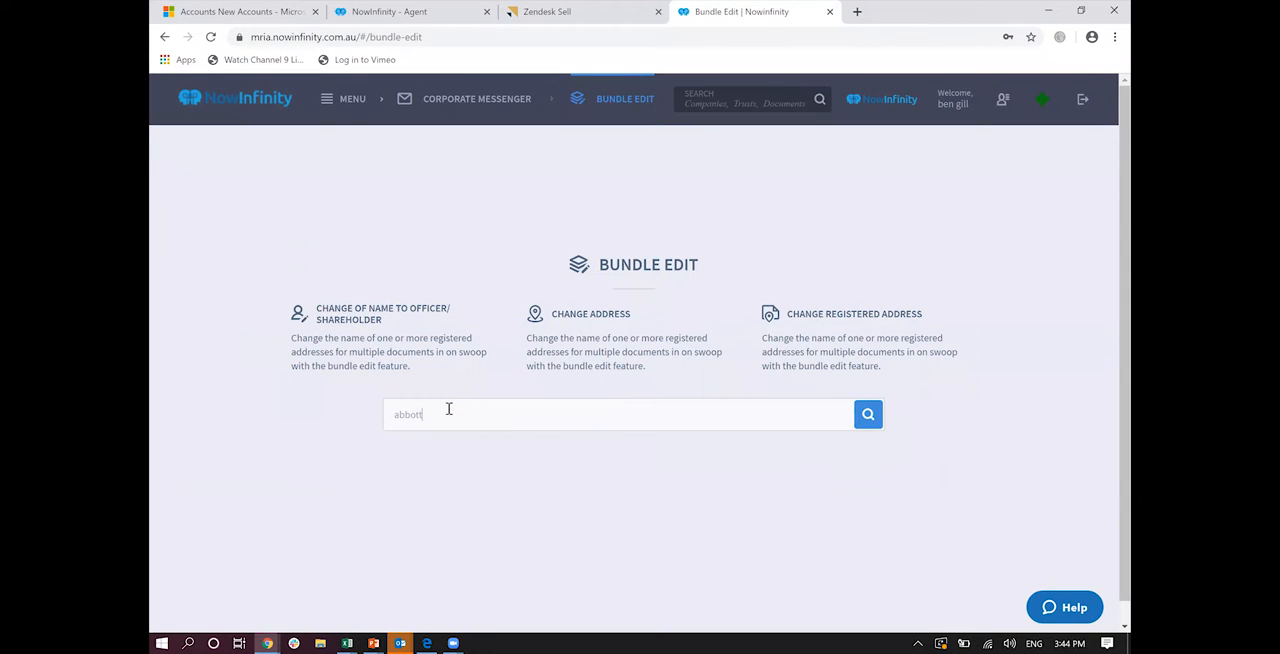
{"action": "key", "text": "Return"}
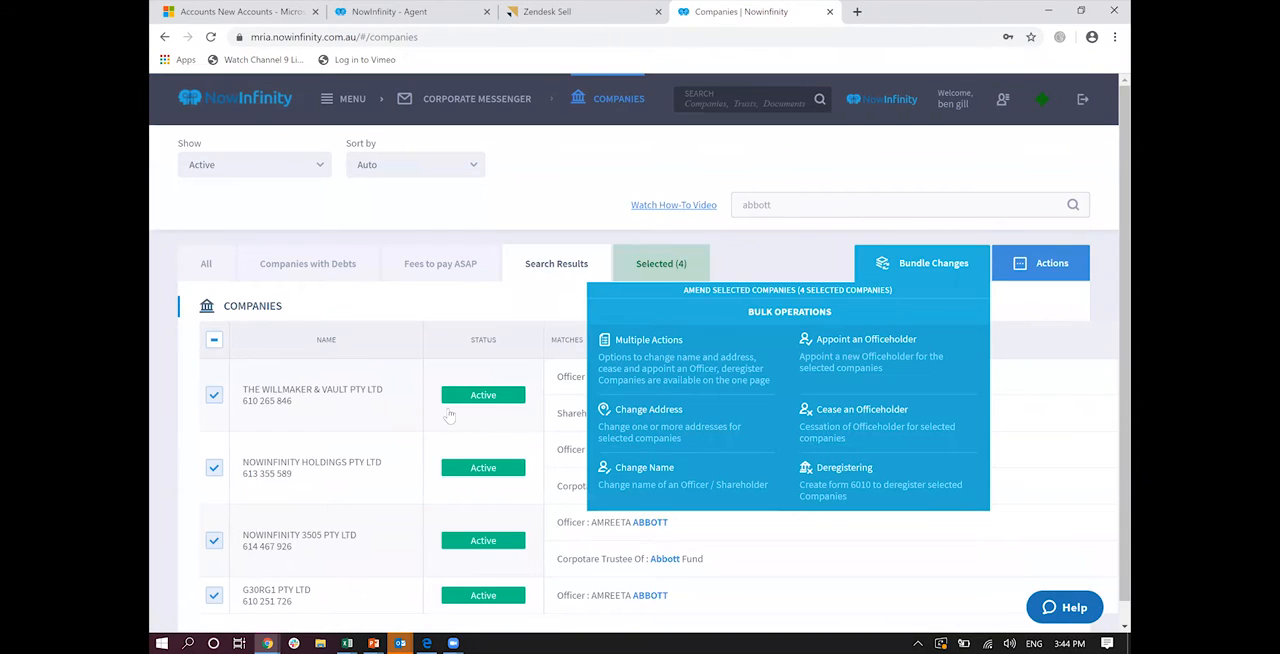
{"action": "scroll", "coordinate": [450, 415], "scroll_direction": "down", "scroll_amount": 1}
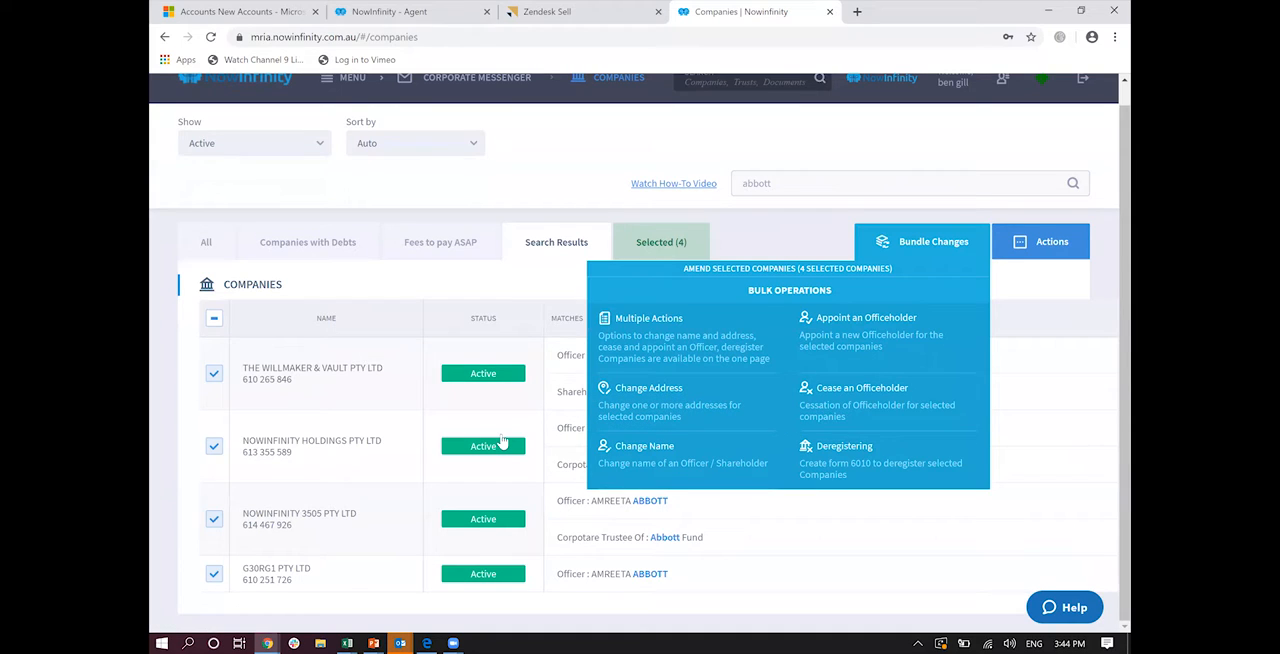
{"action": "scroll", "coordinate": [502, 443], "scroll_direction": "up", "scroll_amount": 1}
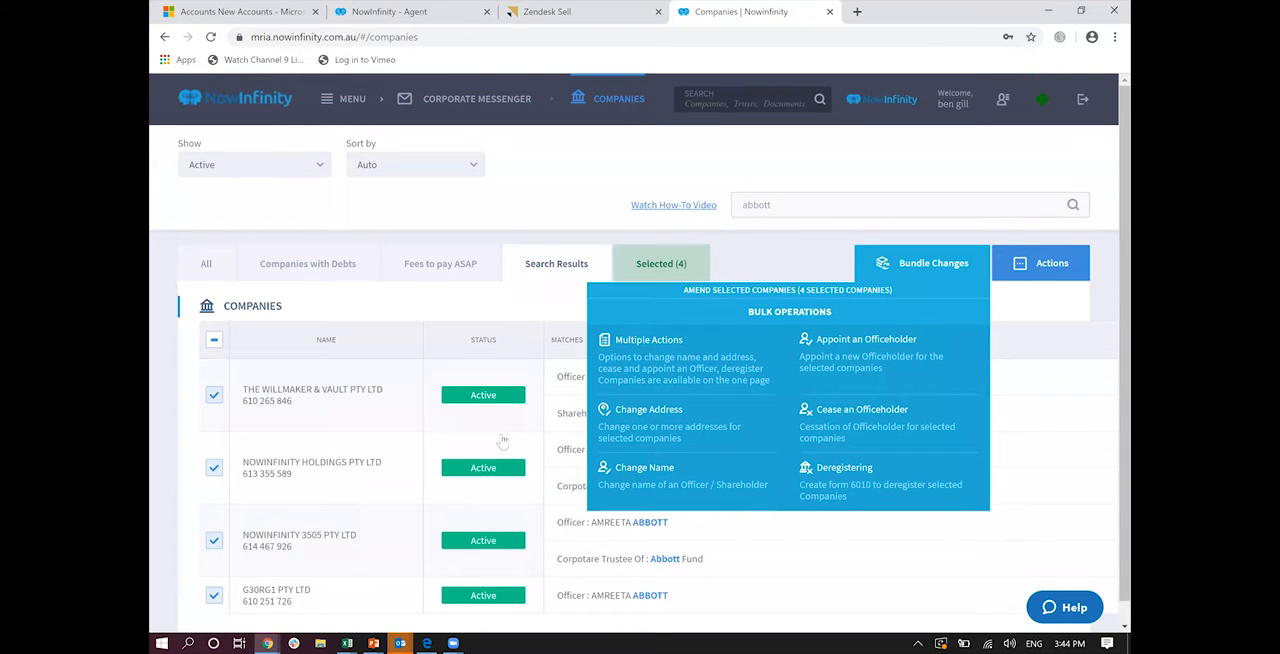
Step: Show the Bundle Agent Appointment page under Productivity
{"action": "left_click", "coordinate": [333, 103]}
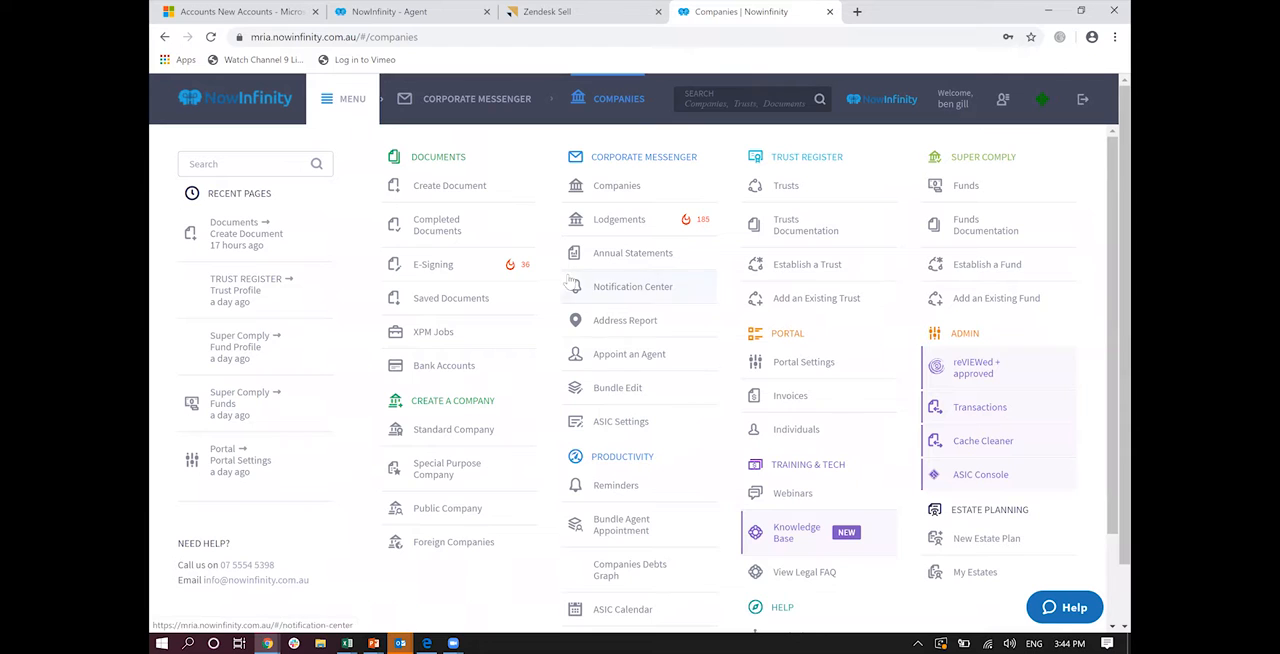
{"action": "left_click", "coordinate": [607, 519]}
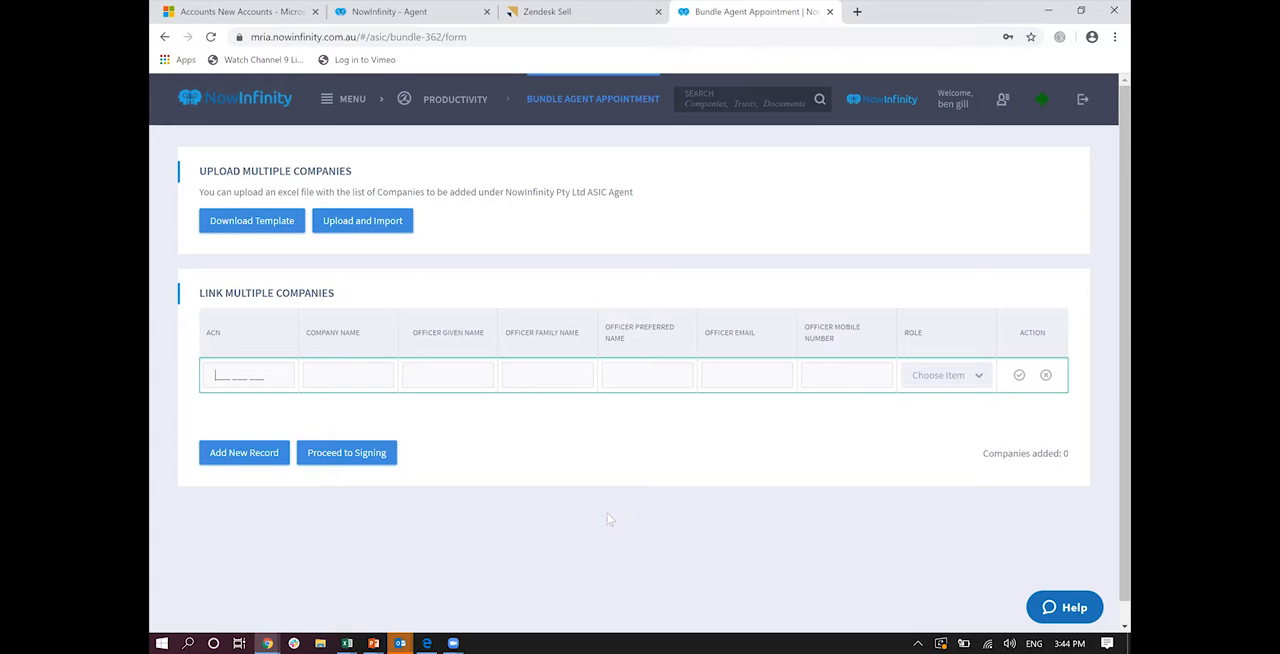
Step: View the ASIC Calendar of lodgement and payment deadlines, followed by the Companies Debts Graph
{"action": "left_click", "coordinate": [326, 99]}
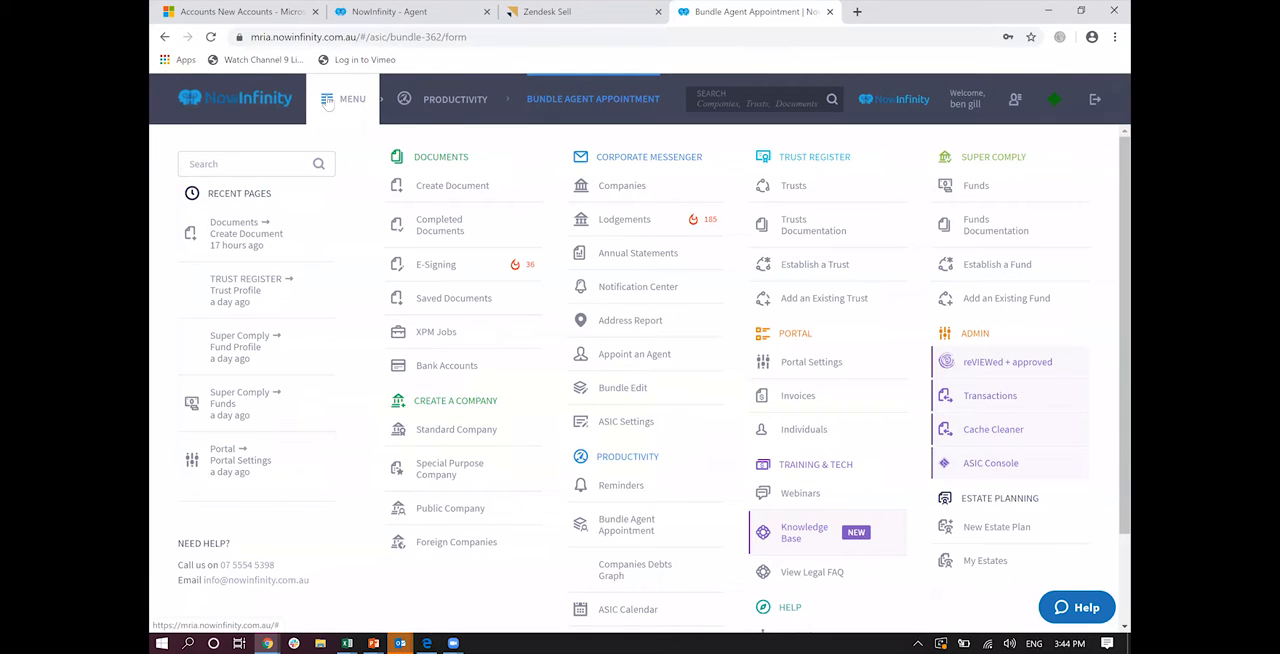
{"action": "scroll", "coordinate": [328, 104], "scroll_direction": "down", "scroll_amount": 1}
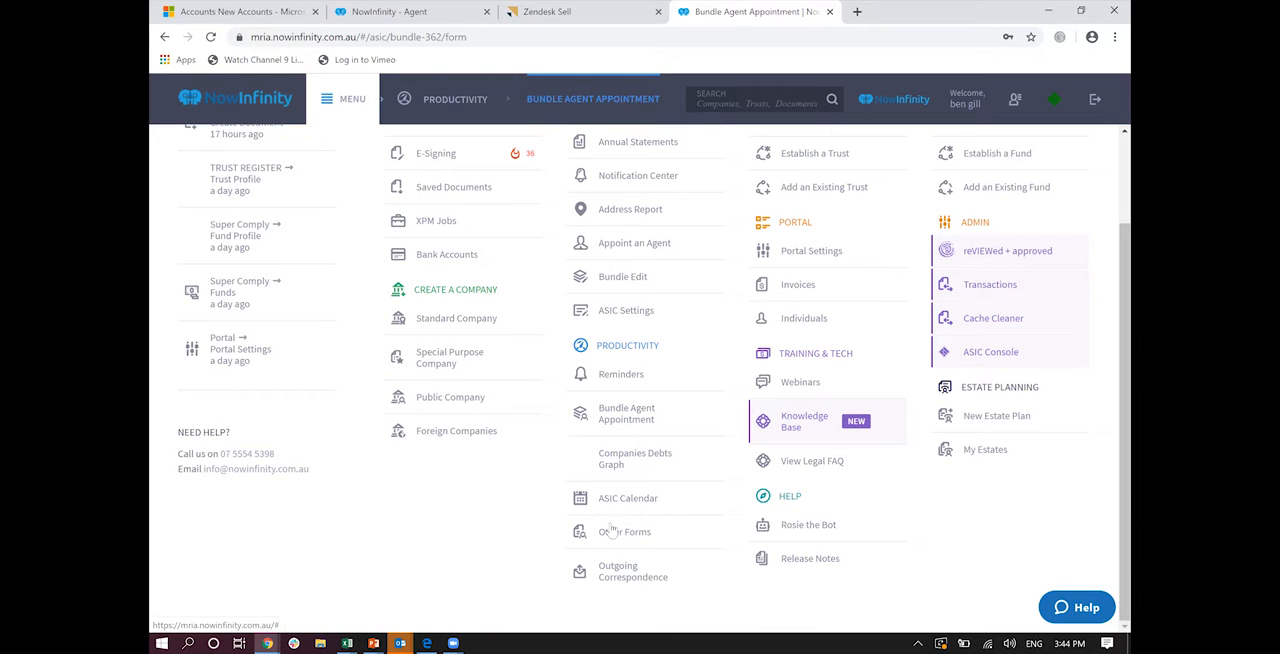
{"action": "left_click", "coordinate": [627, 498]}
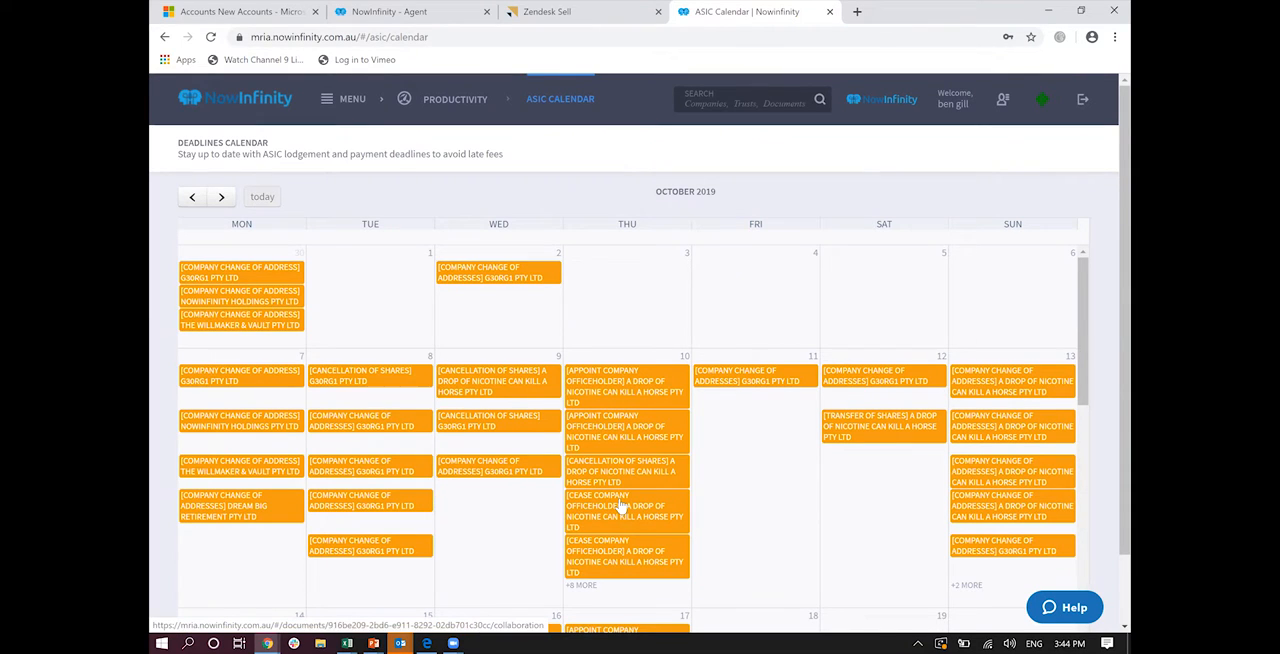
{"action": "left_click", "coordinate": [329, 104]}
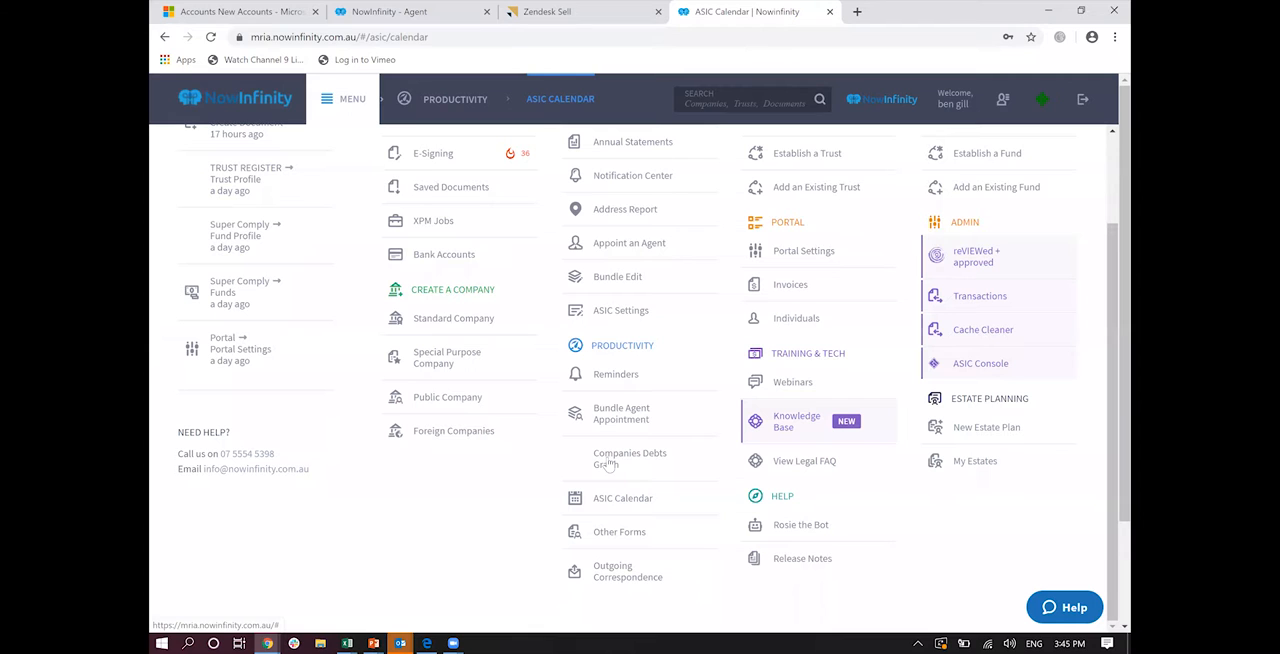
{"action": "left_click", "coordinate": [608, 466]}
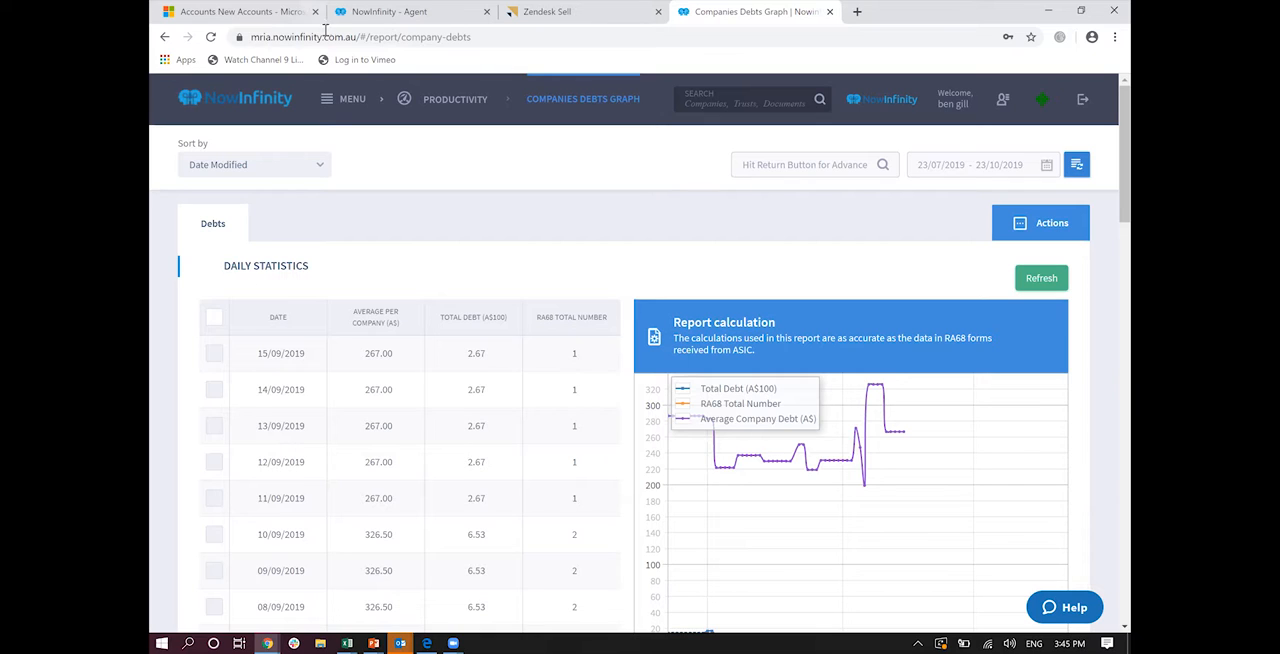
Step: Go to Create Document and start a new Discretionary Trust document
{"action": "left_click", "coordinate": [337, 104]}
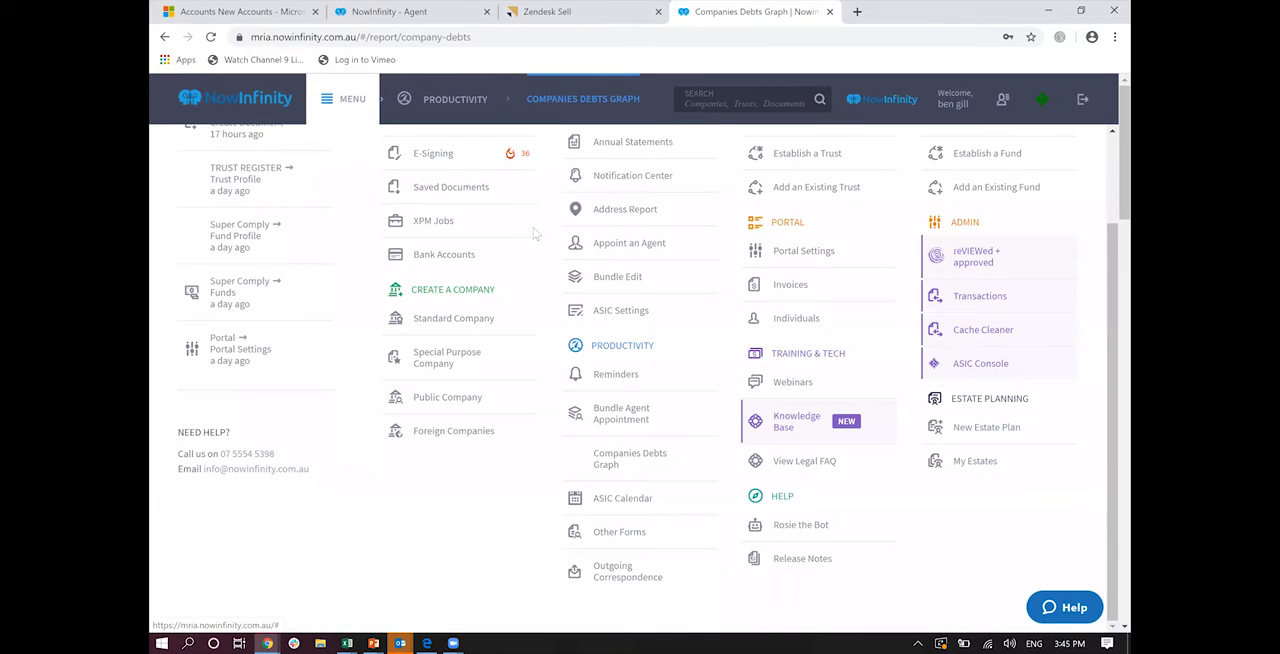
{"action": "scroll", "coordinate": [537, 232], "scroll_direction": "up", "scroll_amount": 2}
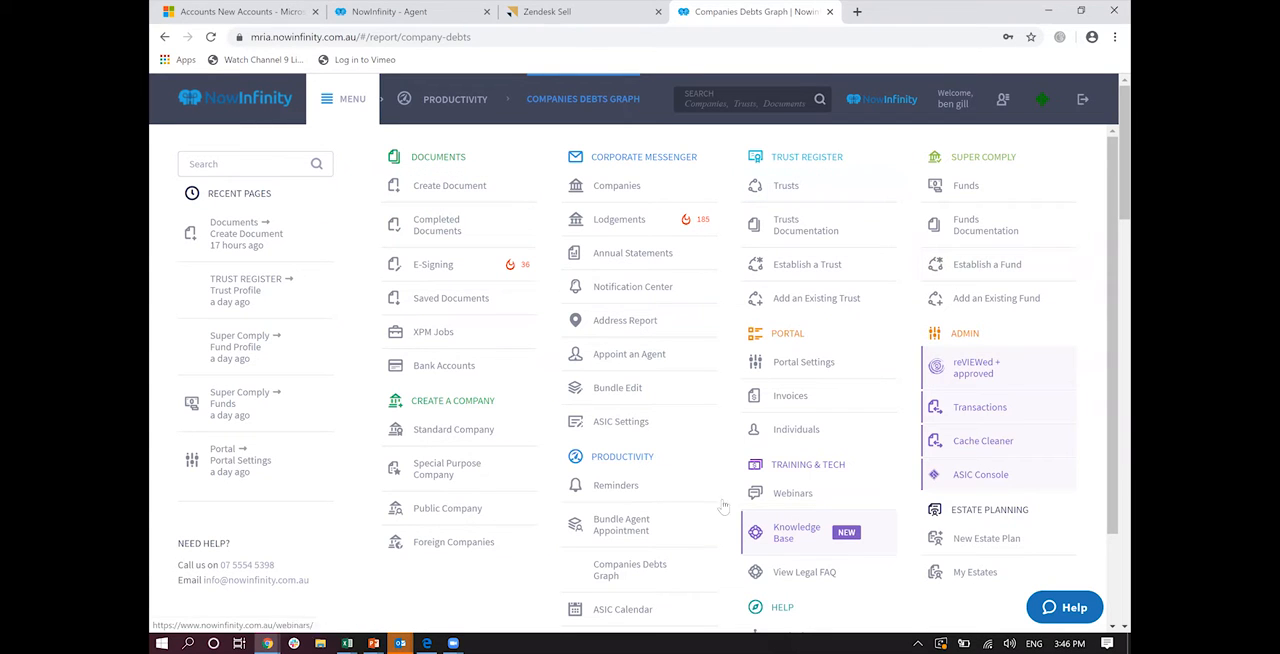
{"action": "left_click", "coordinate": [422, 190]}
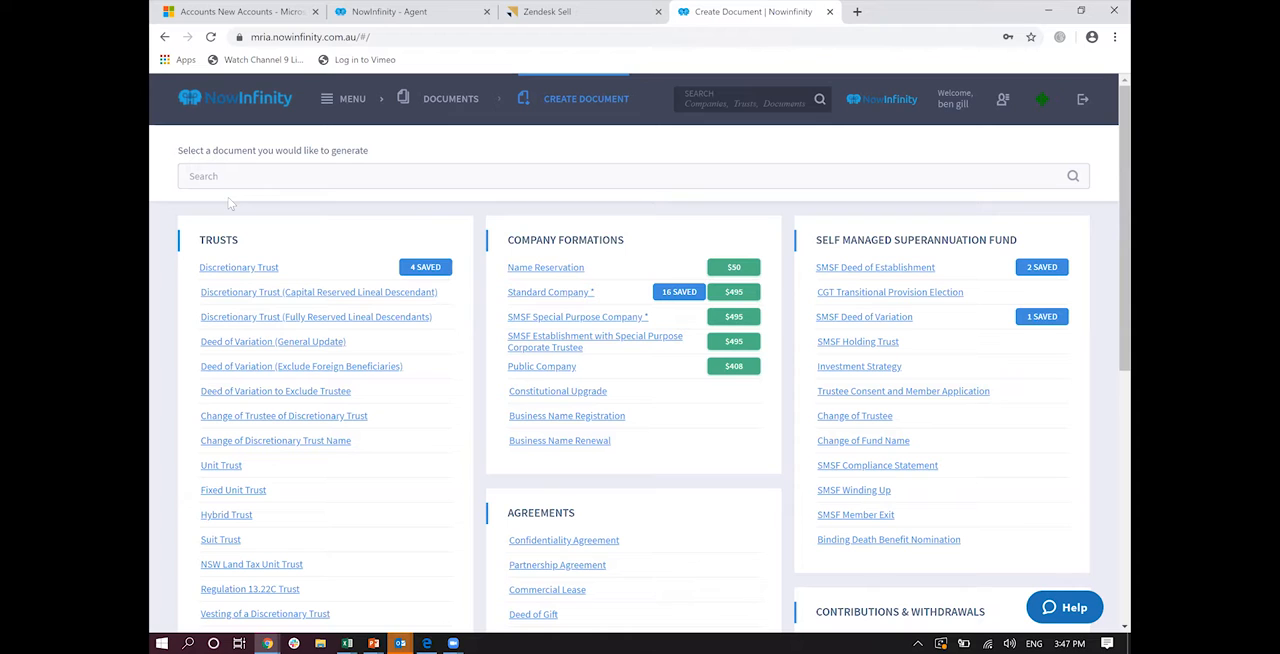
{"action": "left_click", "coordinate": [248, 270]}
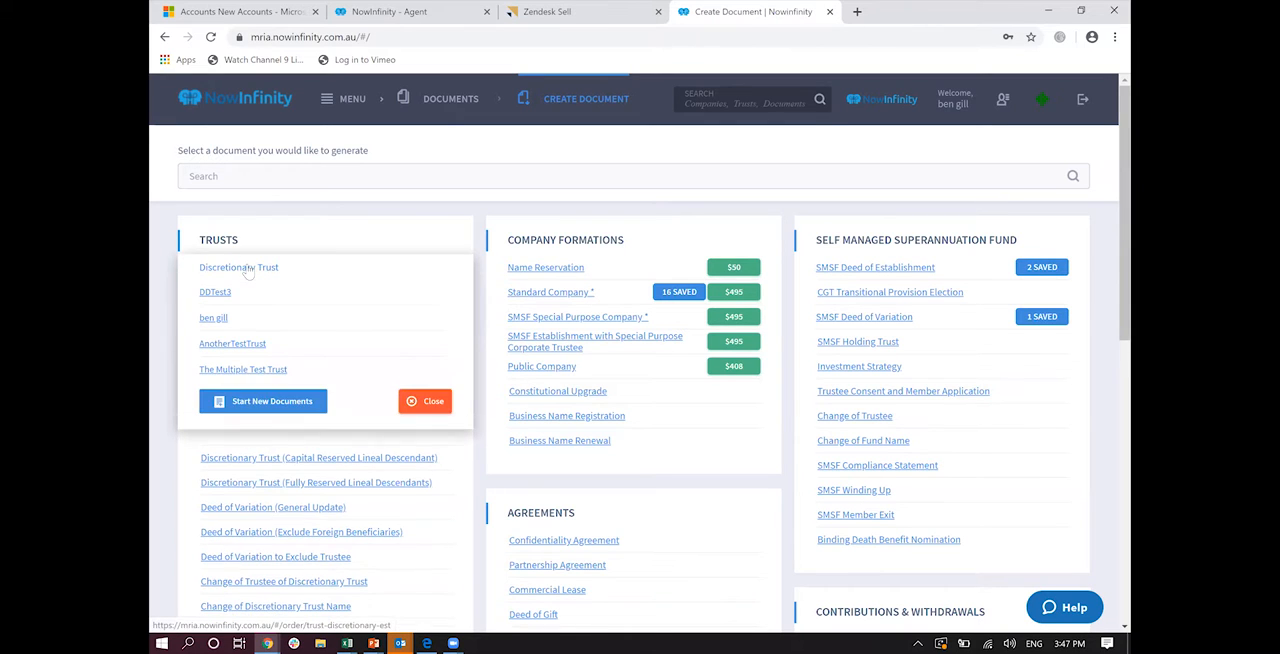
{"action": "left_click", "coordinate": [256, 402]}
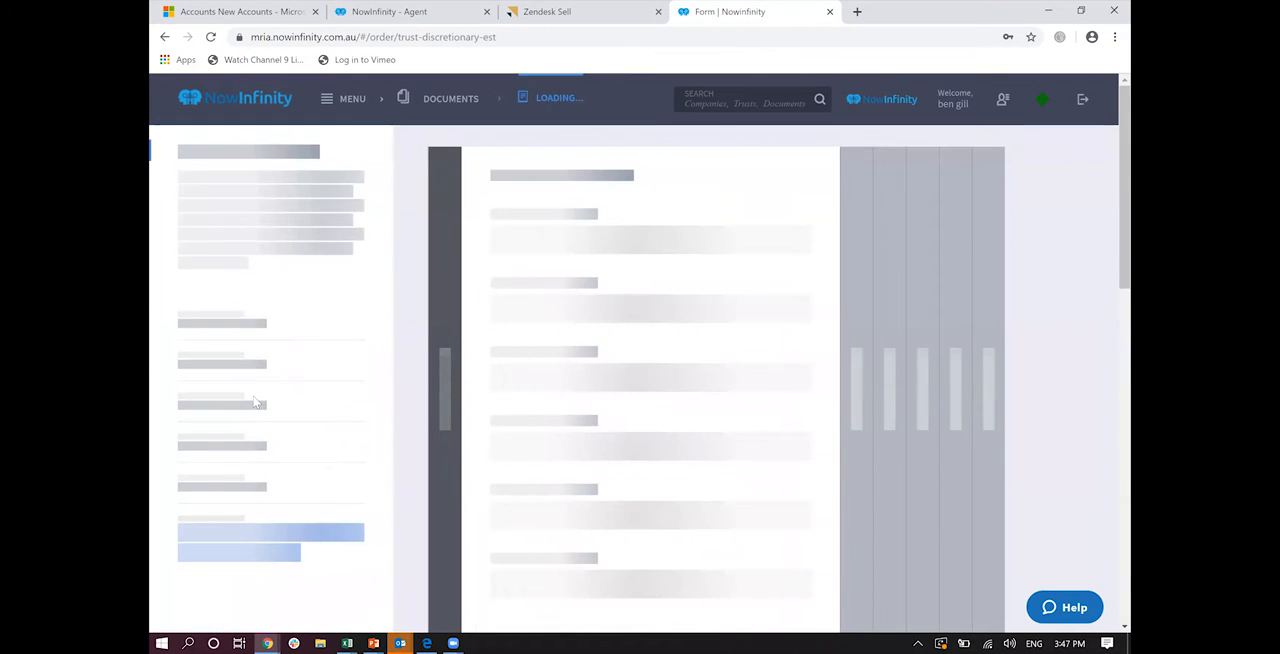
{"action": "scroll", "coordinate": [256, 402], "scroll_direction": "down", "scroll_amount": 5}
{"action": "scroll", "coordinate": [256, 402], "scroll_direction": "up", "scroll_amount": 2}
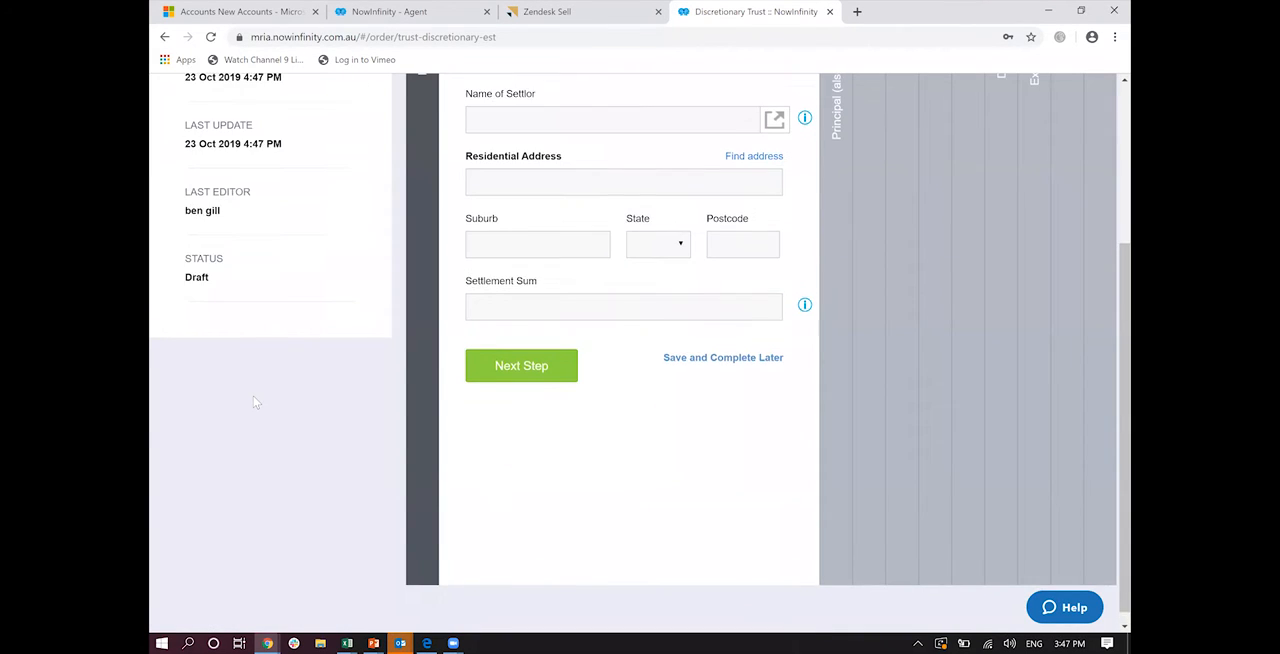
{"action": "scroll", "coordinate": [256, 402], "scroll_direction": "up", "scroll_amount": 2}
Step: Fill in the trust's name using the suggested earlier entry and set its jurisdiction to Queensland
{"action": "type", "text": "ben"}
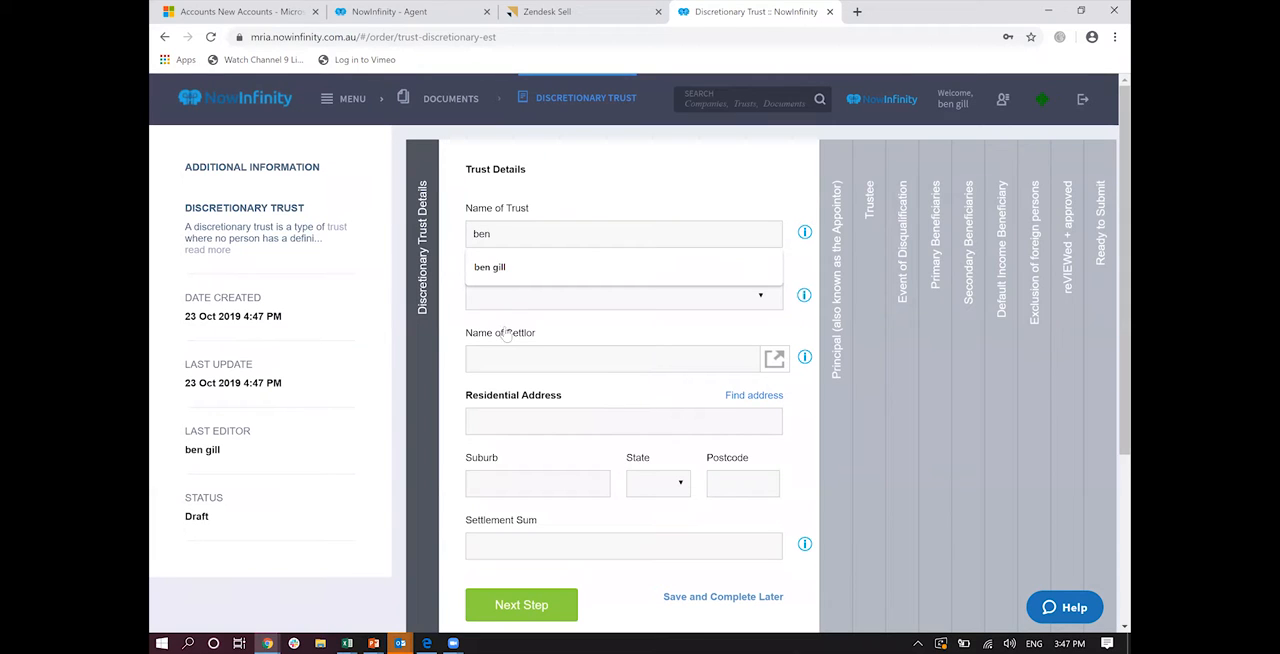
{"action": "left_click", "coordinate": [504, 274]}
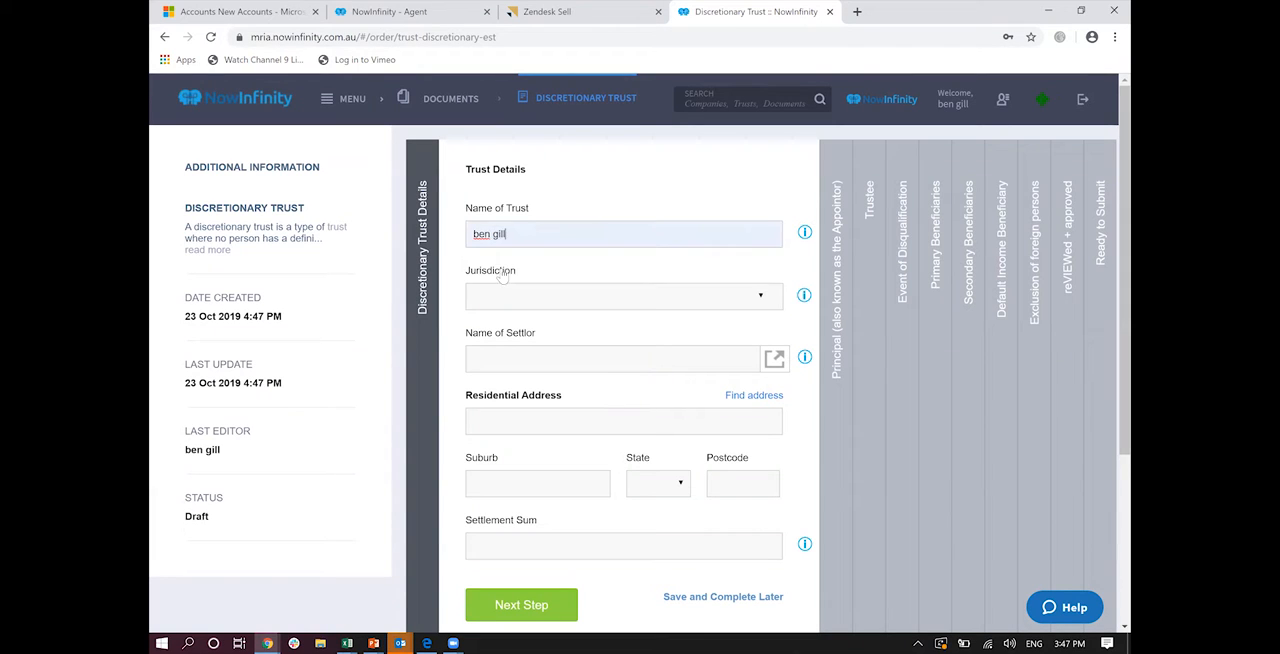
{"action": "left_click", "coordinate": [553, 299]}
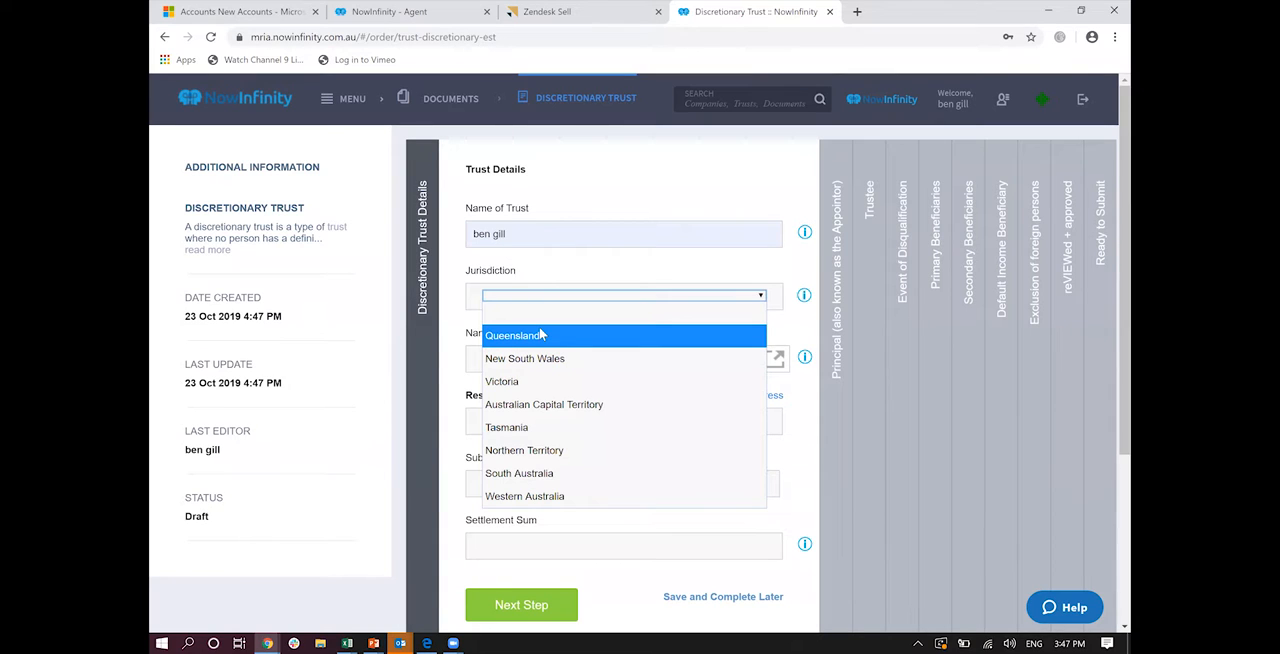
{"action": "left_click", "coordinate": [541, 336]}
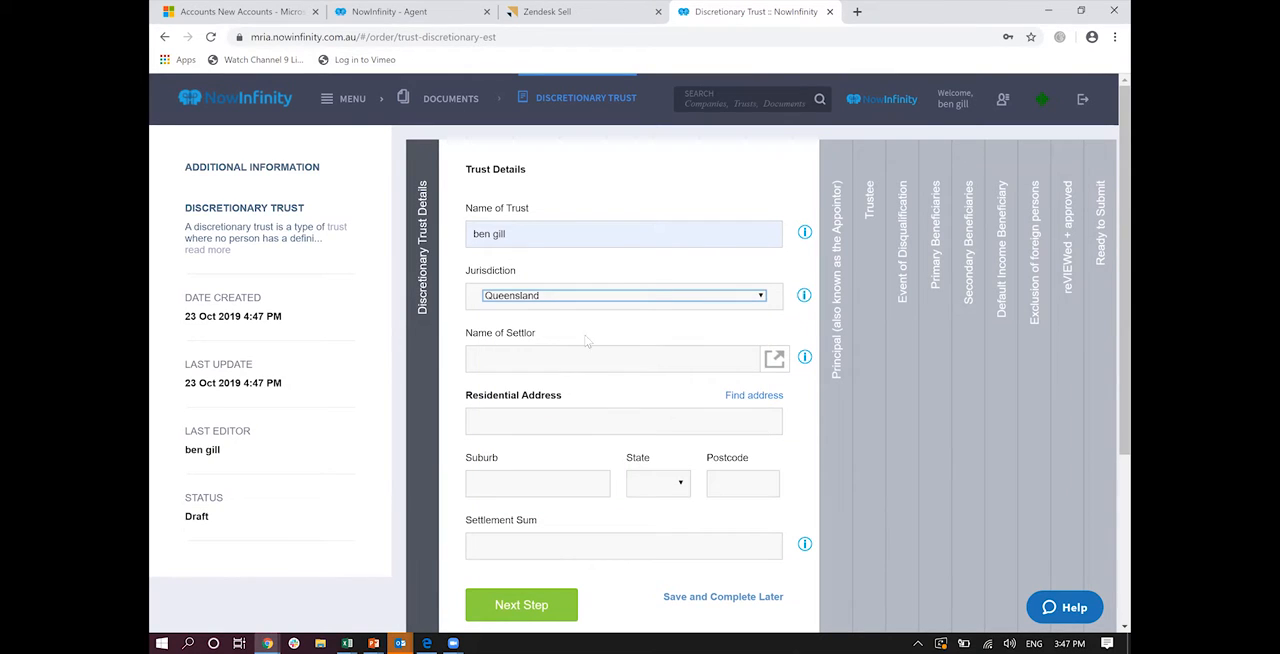
Step: Fill in the settlor's details from the first individual in the NowInfinity list, set the settlement sum to 0 and continue
{"action": "mouse_move", "coordinate": [775, 360]}
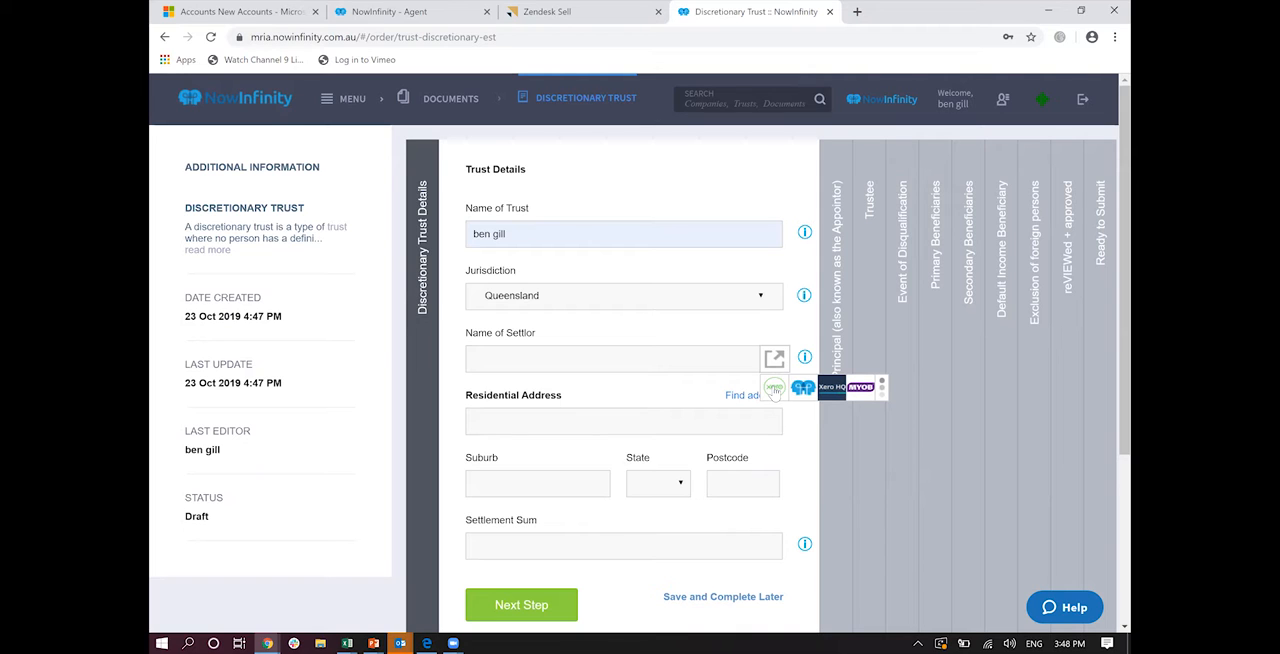
{"action": "left_click", "coordinate": [801, 388]}
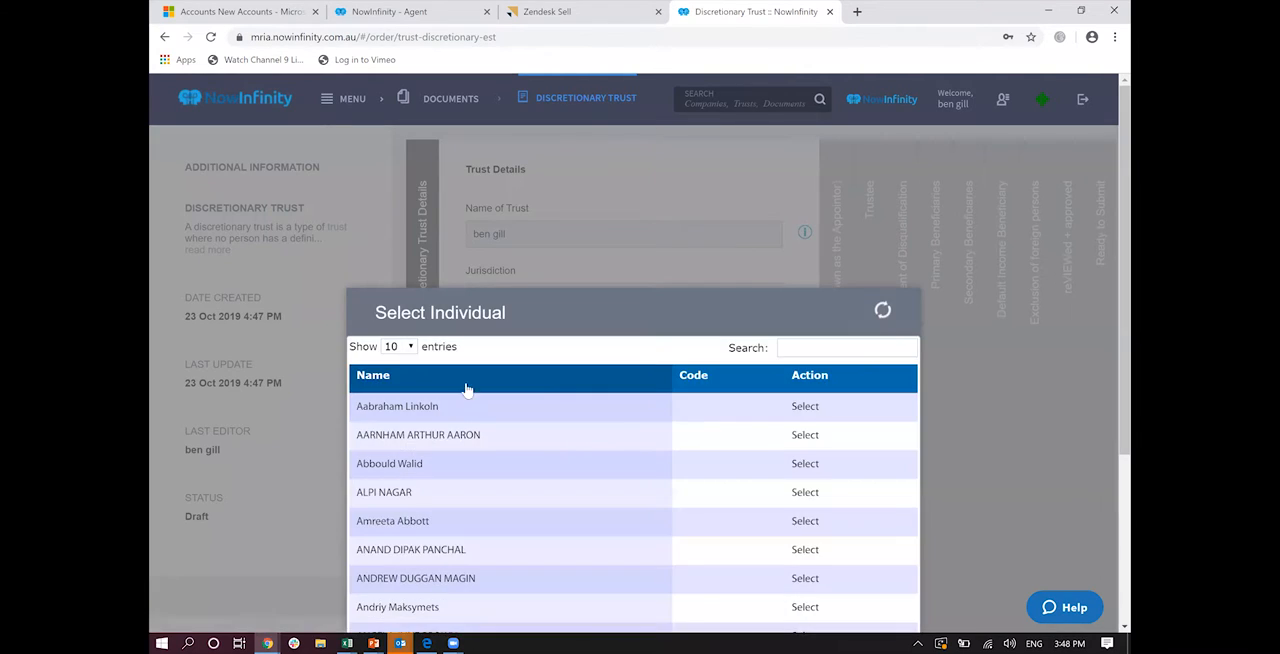
{"action": "left_click", "coordinate": [799, 411]}
{"action": "left_click", "coordinate": [511, 545]}
{"action": "type", "text": "0"}
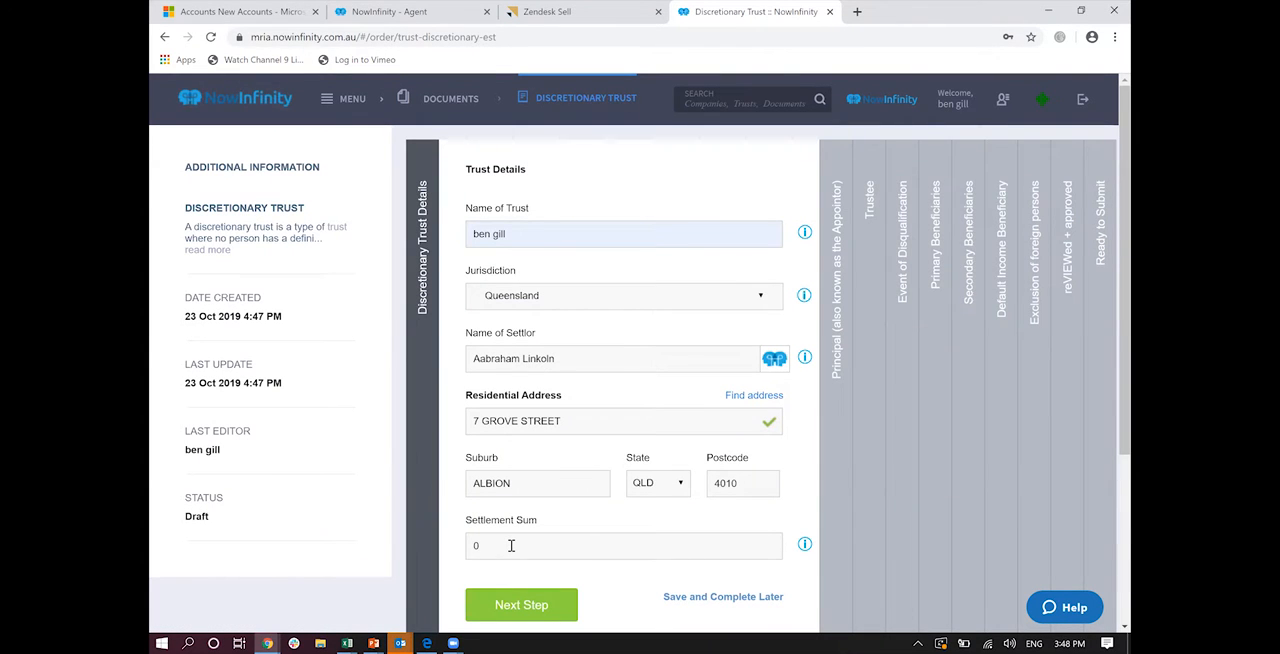
{"action": "scroll", "coordinate": [511, 545], "scroll_direction": "down", "scroll_amount": 2}
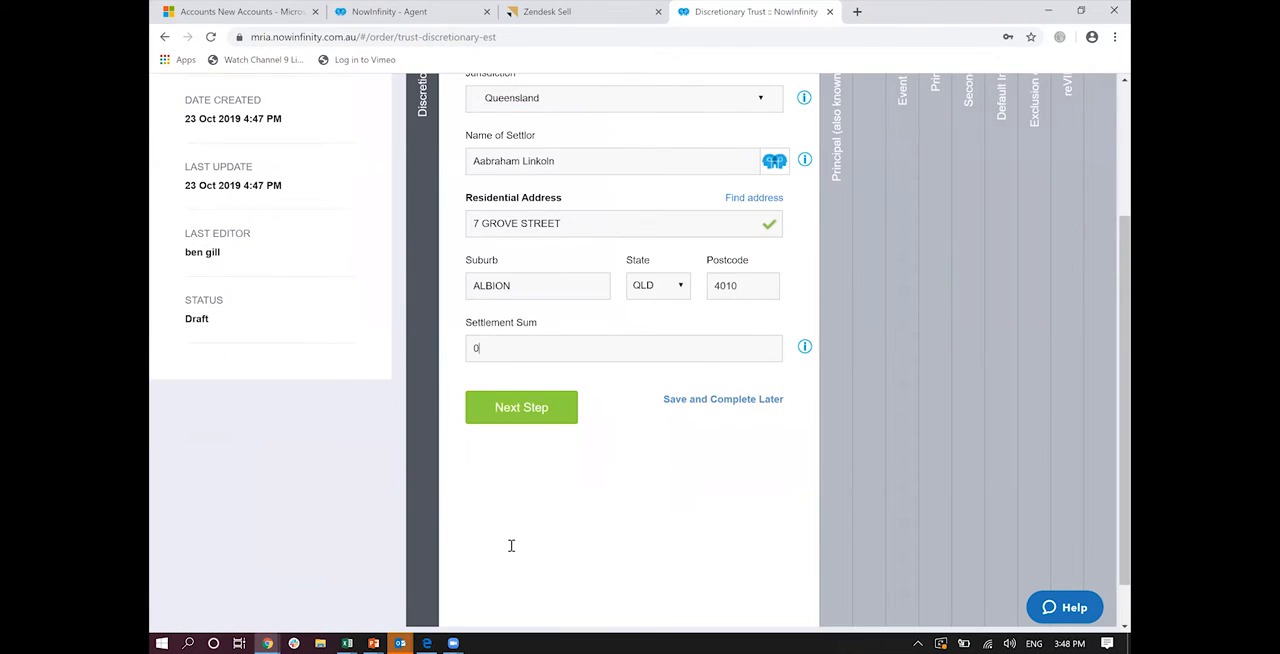
{"action": "left_click", "coordinate": [502, 410]}
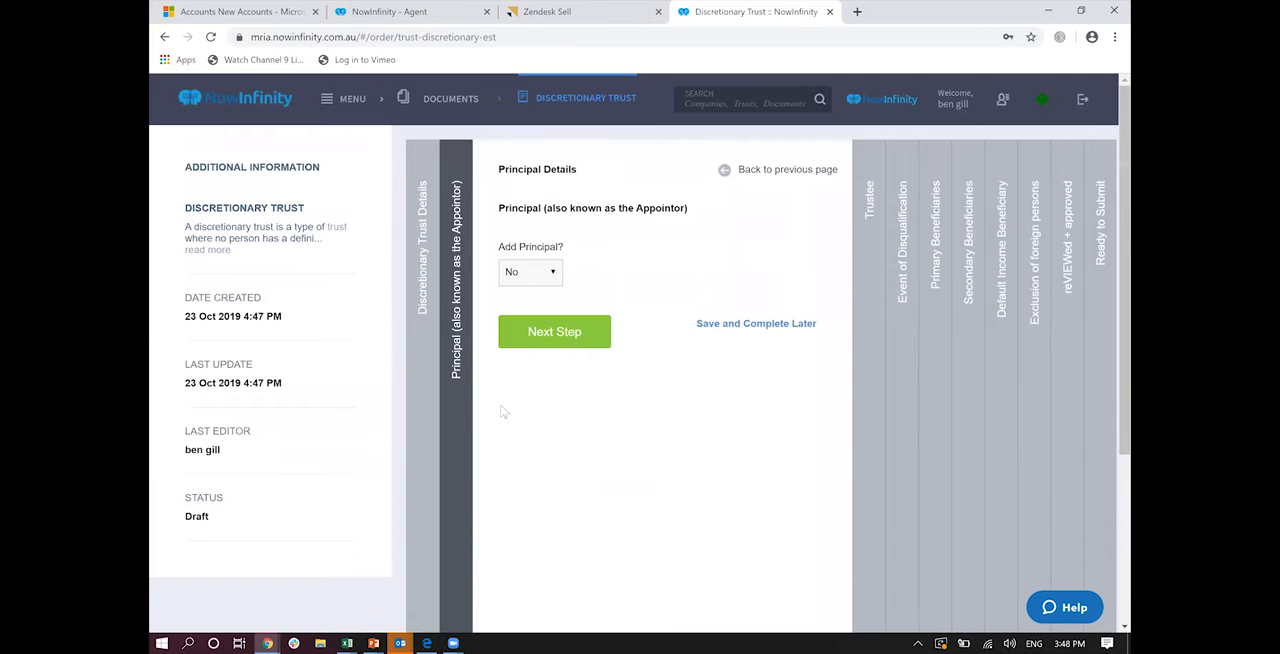
Step: Continue without a principal and set an Individual trustee using the first person in the NowInfinity list, with no additional trustee
{"action": "left_click", "coordinate": [535, 335]}
{"action": "left_click", "coordinate": [601, 234]}
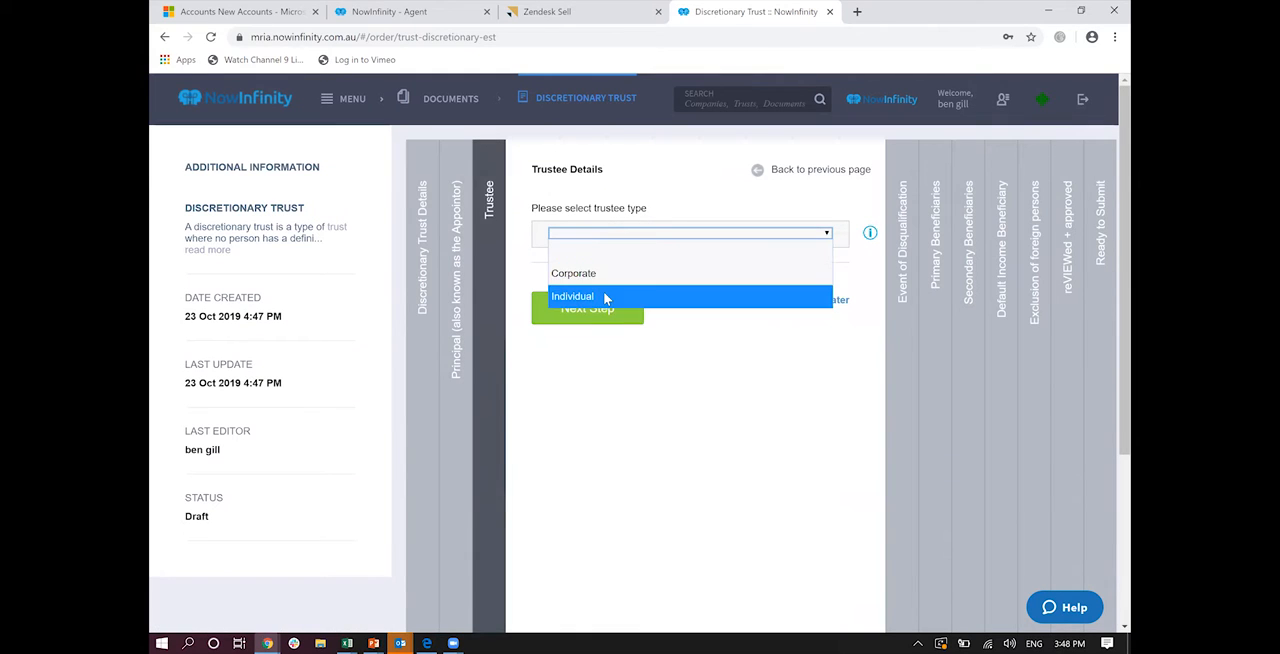
{"action": "left_click", "coordinate": [603, 296]}
{"action": "mouse_move", "coordinate": [835, 330]}
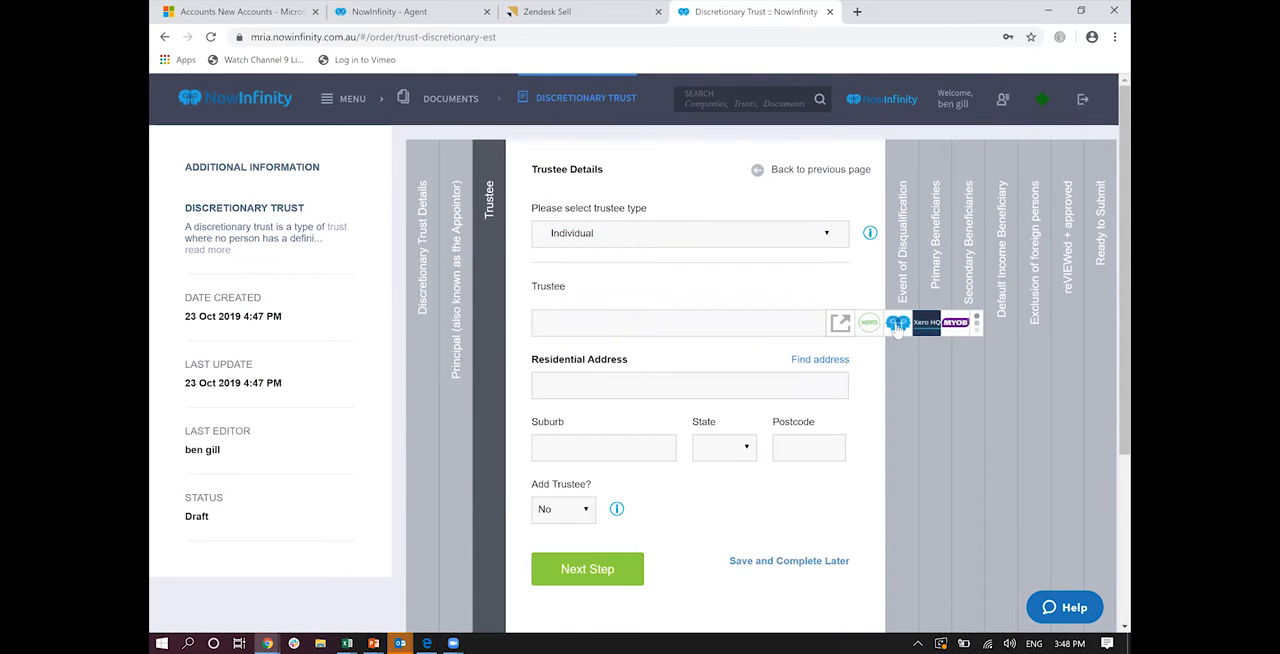
{"action": "left_click", "coordinate": [897, 325]}
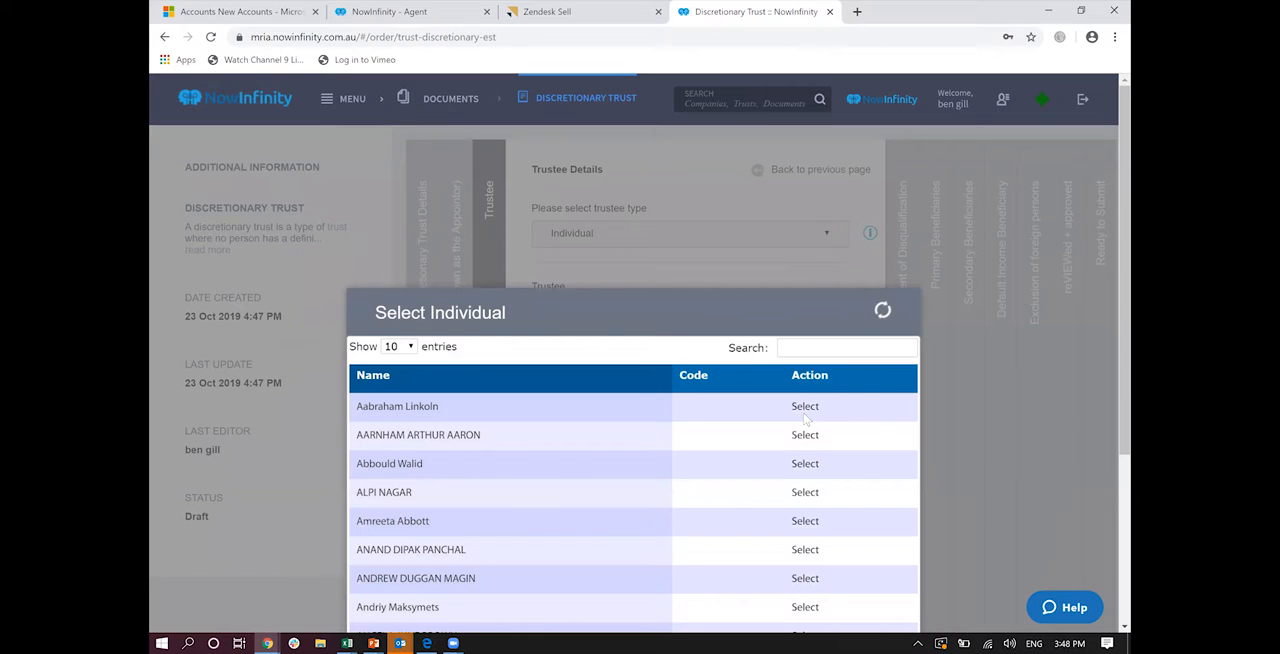
{"action": "left_click", "coordinate": [805, 408]}
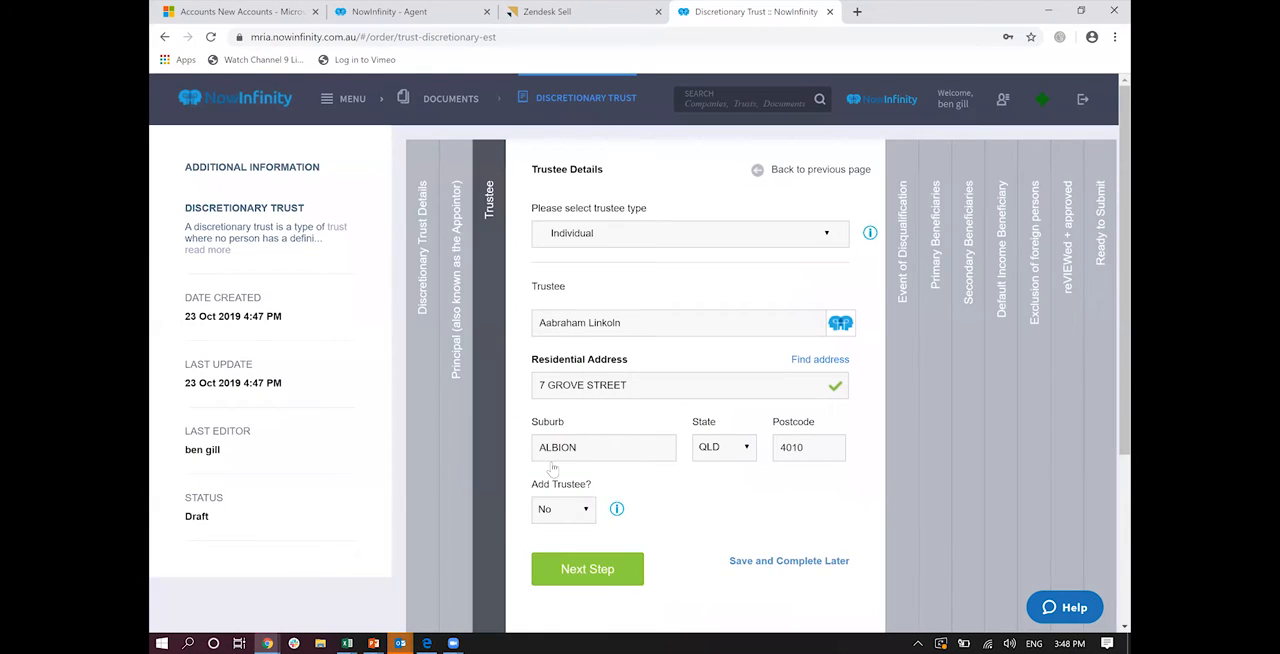
{"action": "scroll", "coordinate": [560, 480], "scroll_direction": "down", "scroll_amount": 1}
{"action": "left_click", "coordinate": [574, 502]}
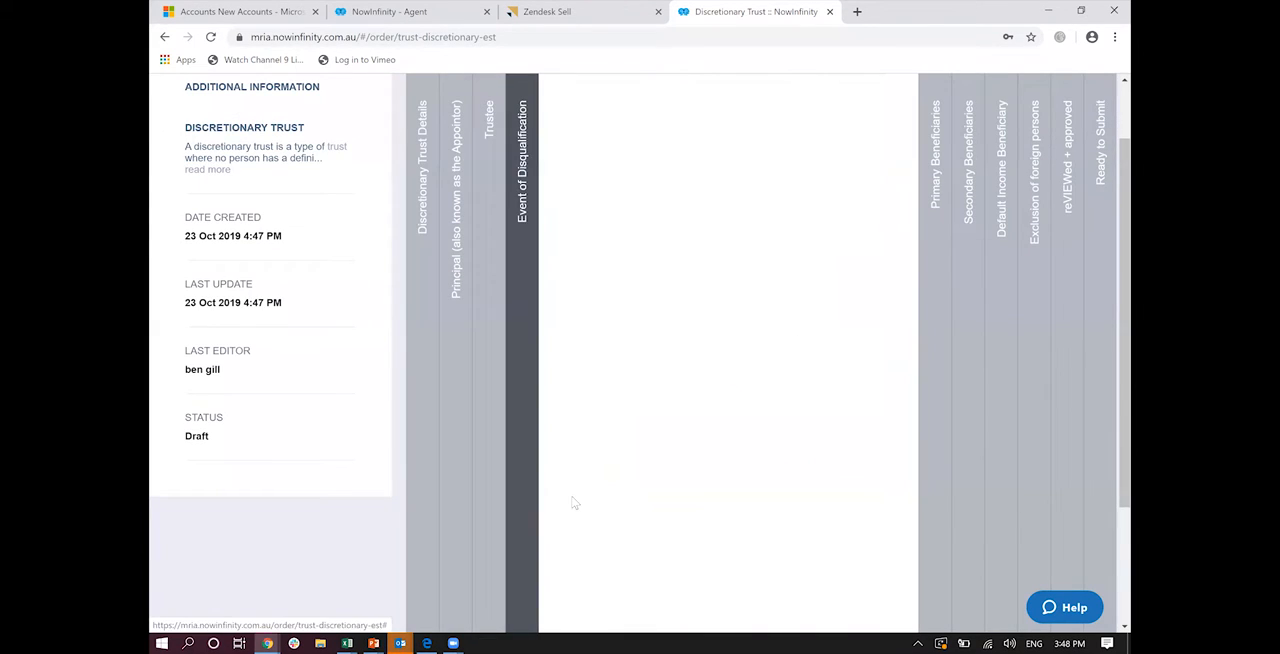
Step: Answer the Event of Disqualification question and continue to the primary beneficiaries
{"action": "left_click", "coordinate": [620, 230]}
{"action": "left_click", "coordinate": [625, 287]}
{"action": "left_click", "coordinate": [640, 424]}
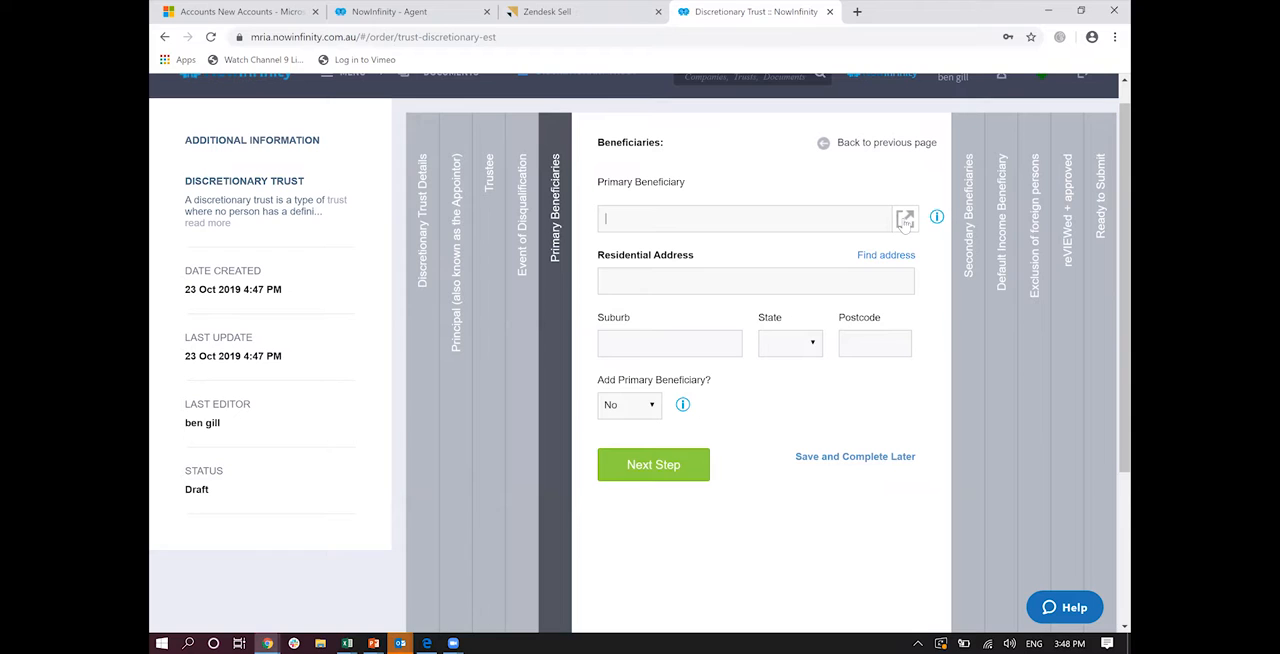
Step: Choose the primary beneficiary from the NowInfinity individuals and continue with Add Default Income Beneficiary left at No
{"action": "left_click", "coordinate": [905, 219]}
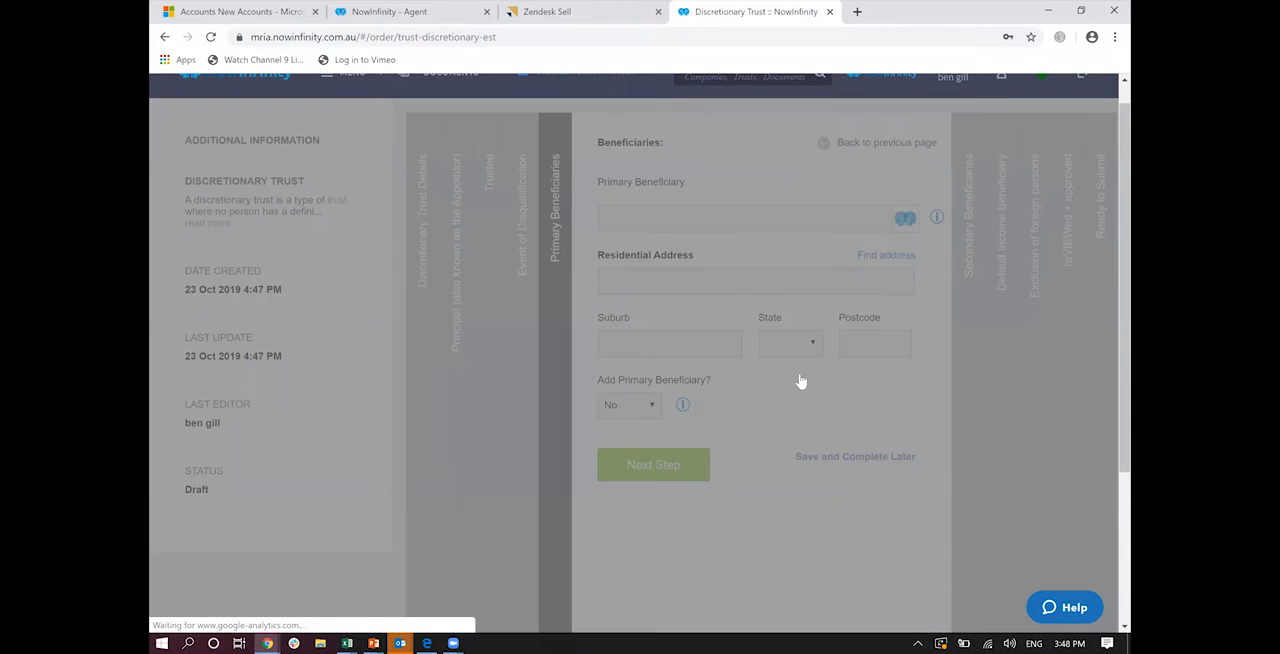
{"action": "left_click", "coordinate": [804, 379]}
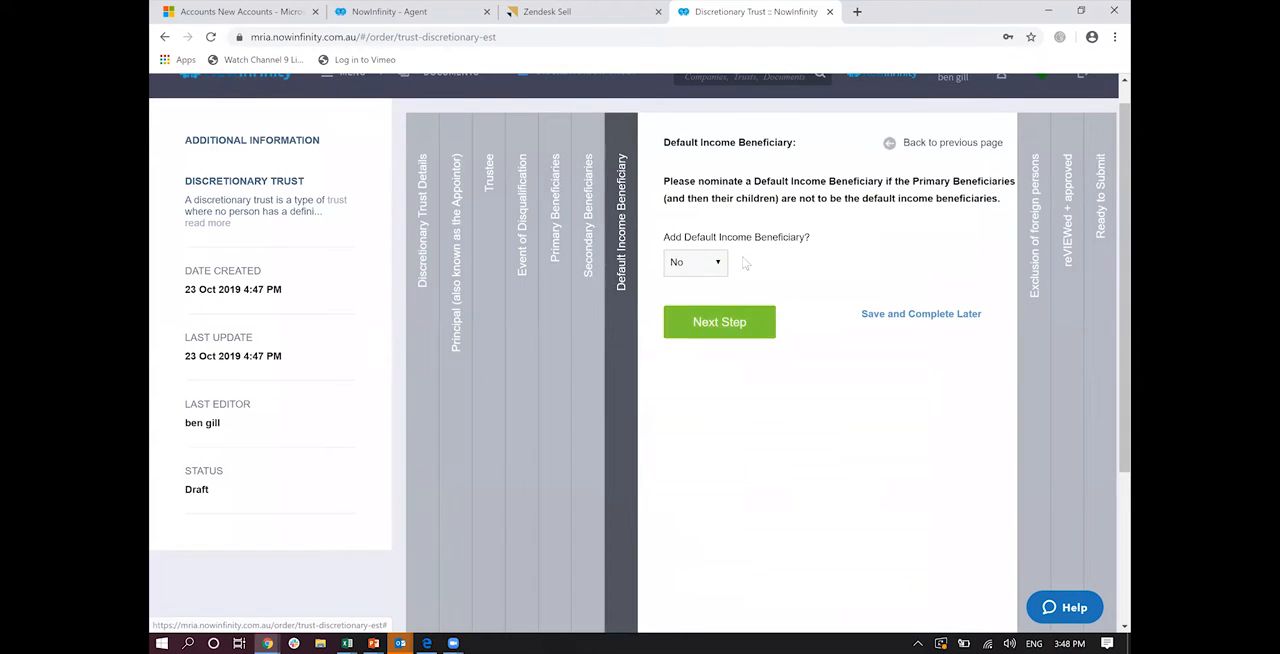
{"action": "left_click", "coordinate": [740, 316]}
Step: Exclude foreign persons as beneficiaries of the trust by answering Yes, and accept the Exclusion of Foreign Persons notice
{"action": "left_click", "coordinate": [745, 207]}
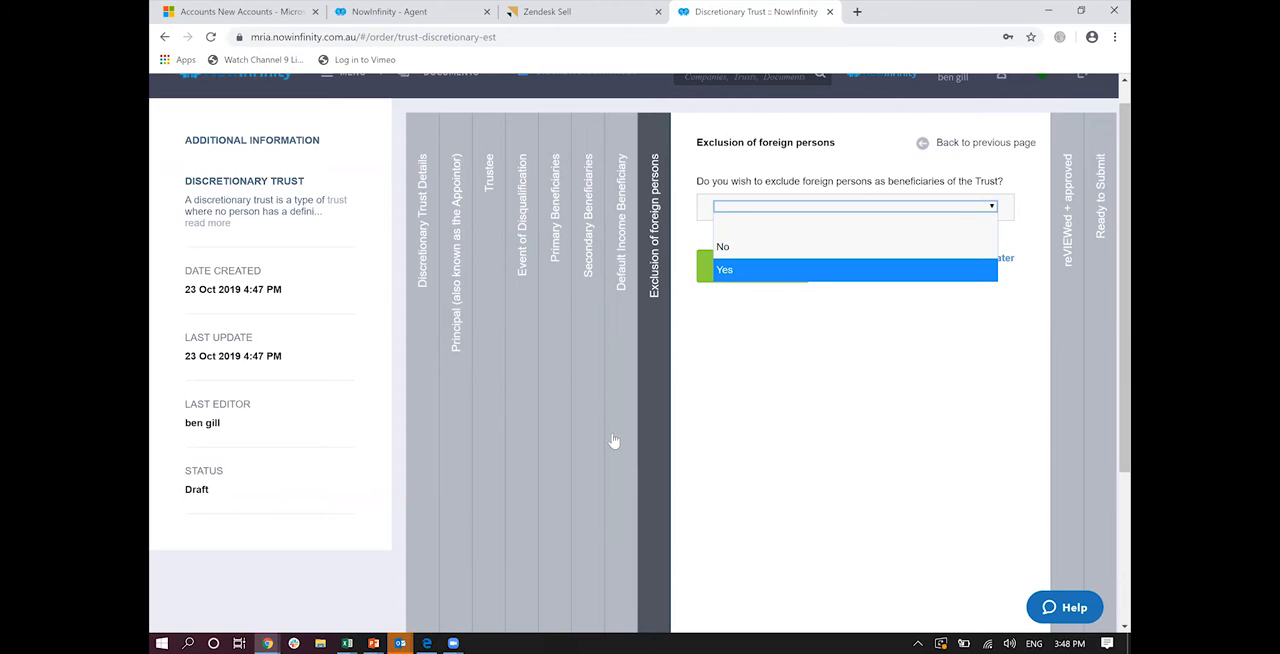
{"action": "key", "text": "Return"}
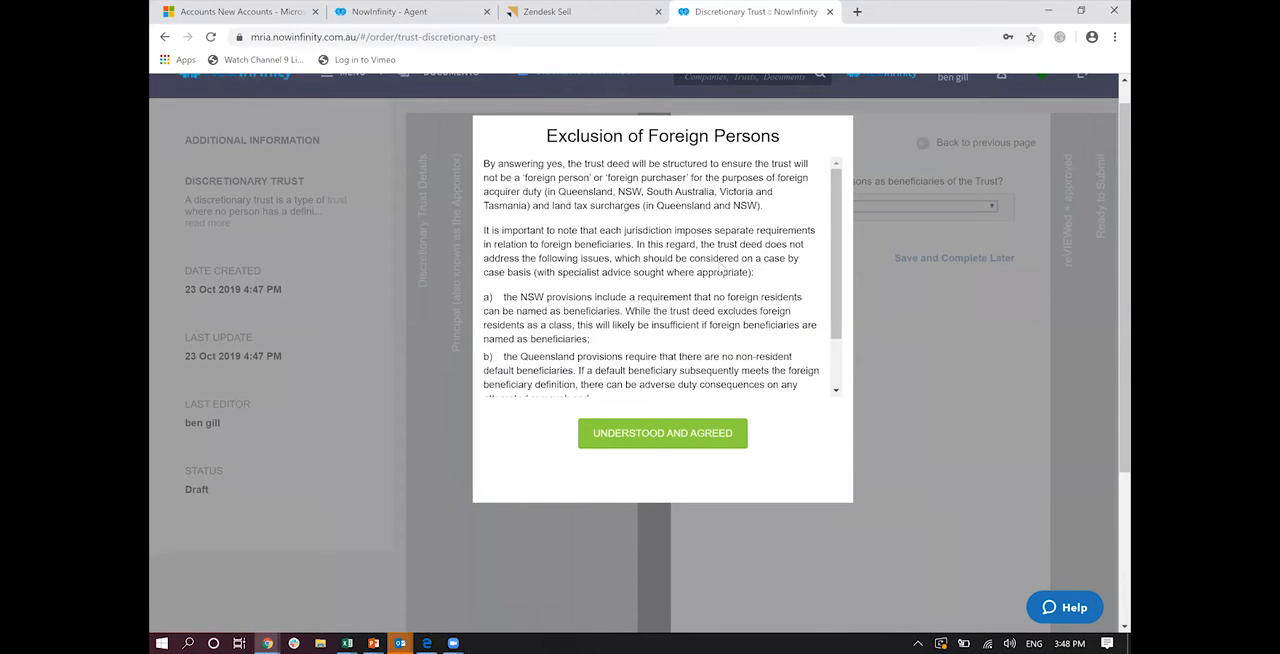
{"action": "left_click", "coordinate": [716, 433]}
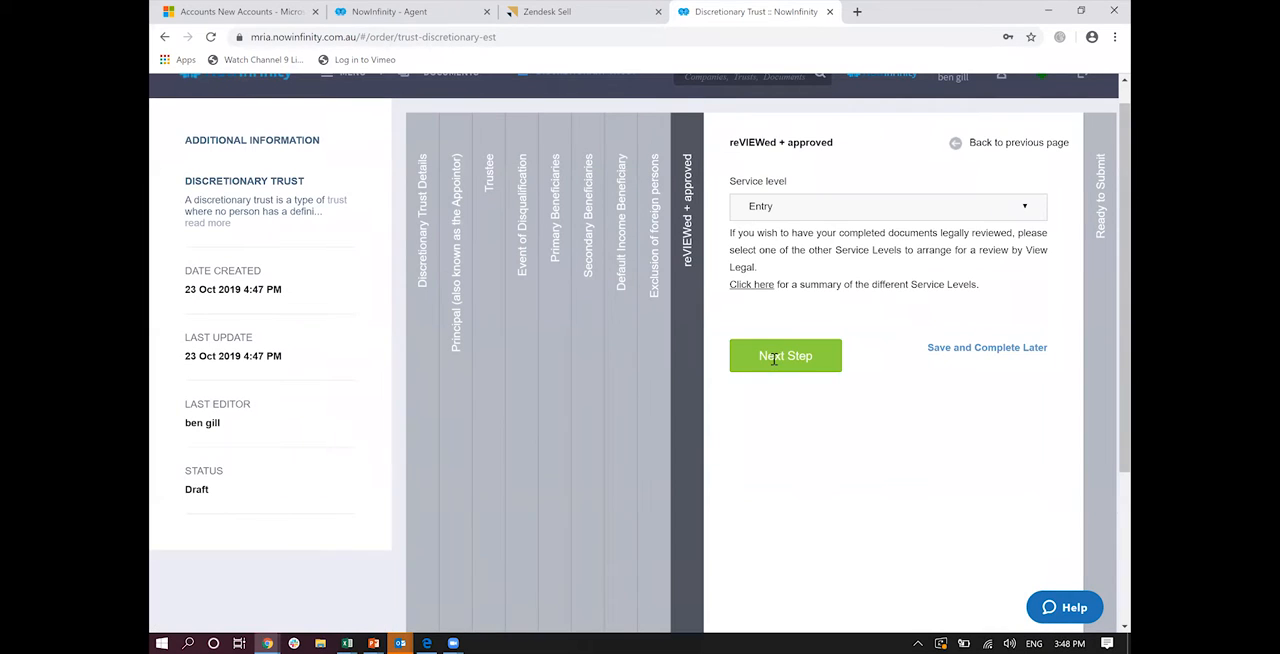
Step: Proceed to the Ready to Submit stage and complete the Discretionary Trust document without a hard copy or different logo
{"action": "left_click", "coordinate": [774, 358]}
{"action": "scroll", "coordinate": [800, 442], "scroll_direction": "down", "scroll_amount": 2}
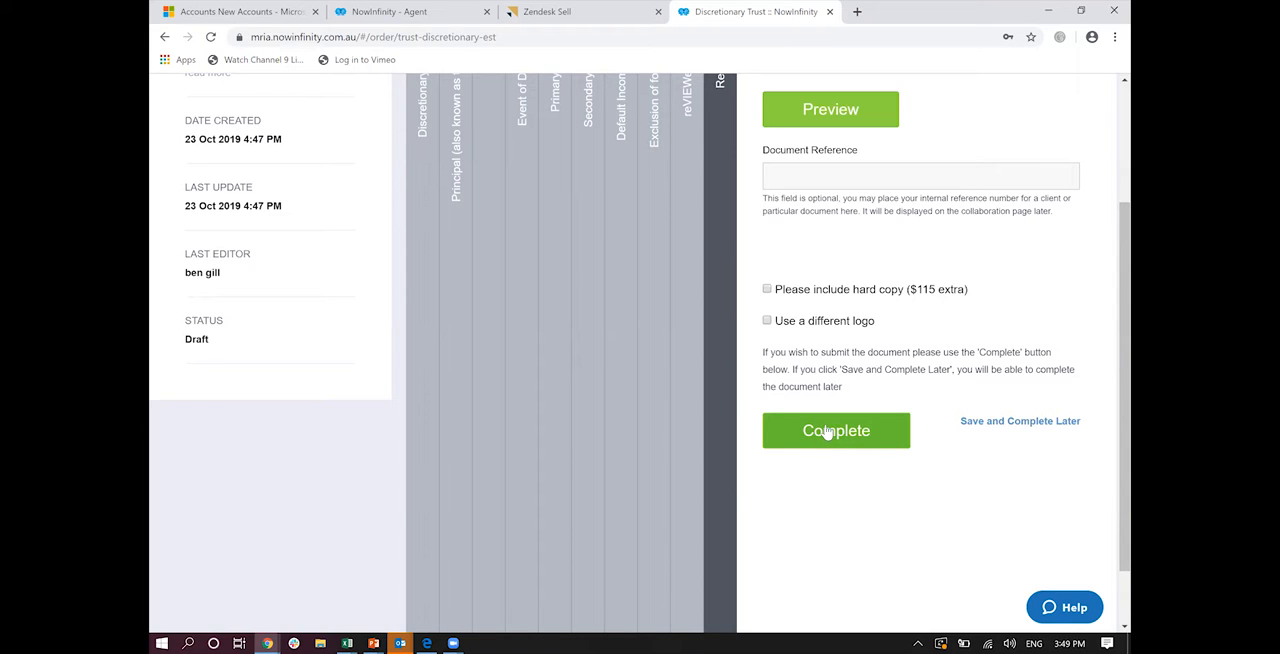
{"action": "left_click", "coordinate": [824, 432]}
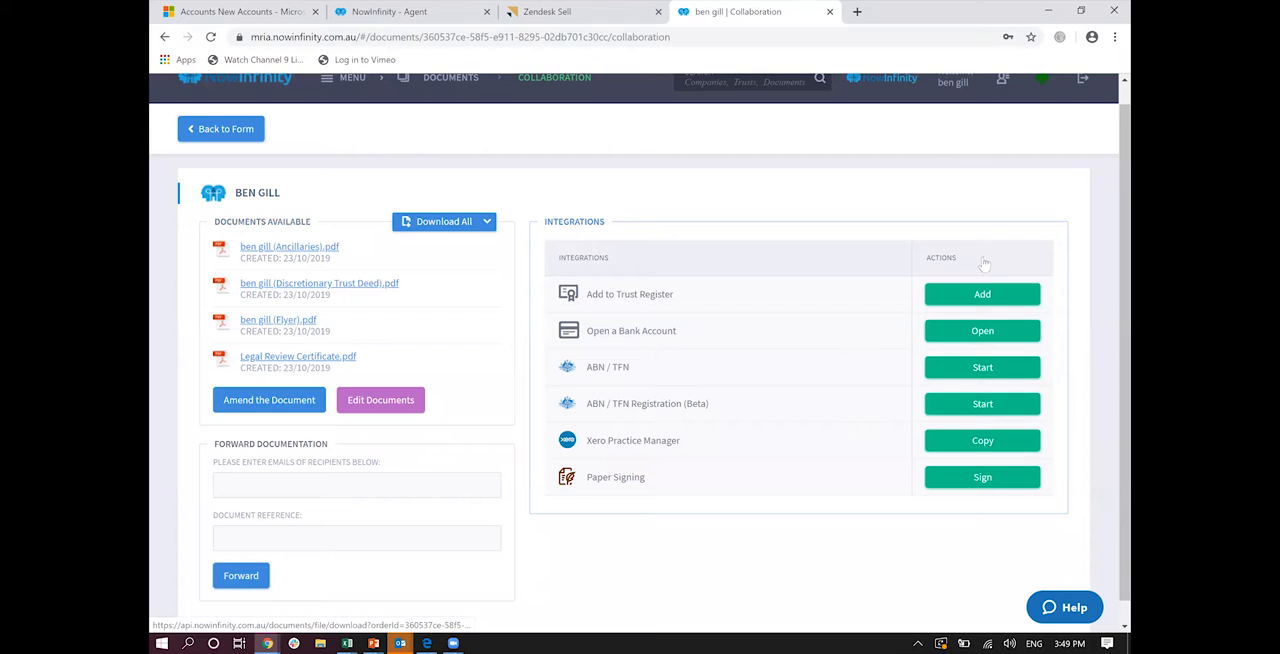
Step: Add the new trust to the Trust Register, keeping the suggested account manager and signing contact
{"action": "left_click", "coordinate": [988, 294]}
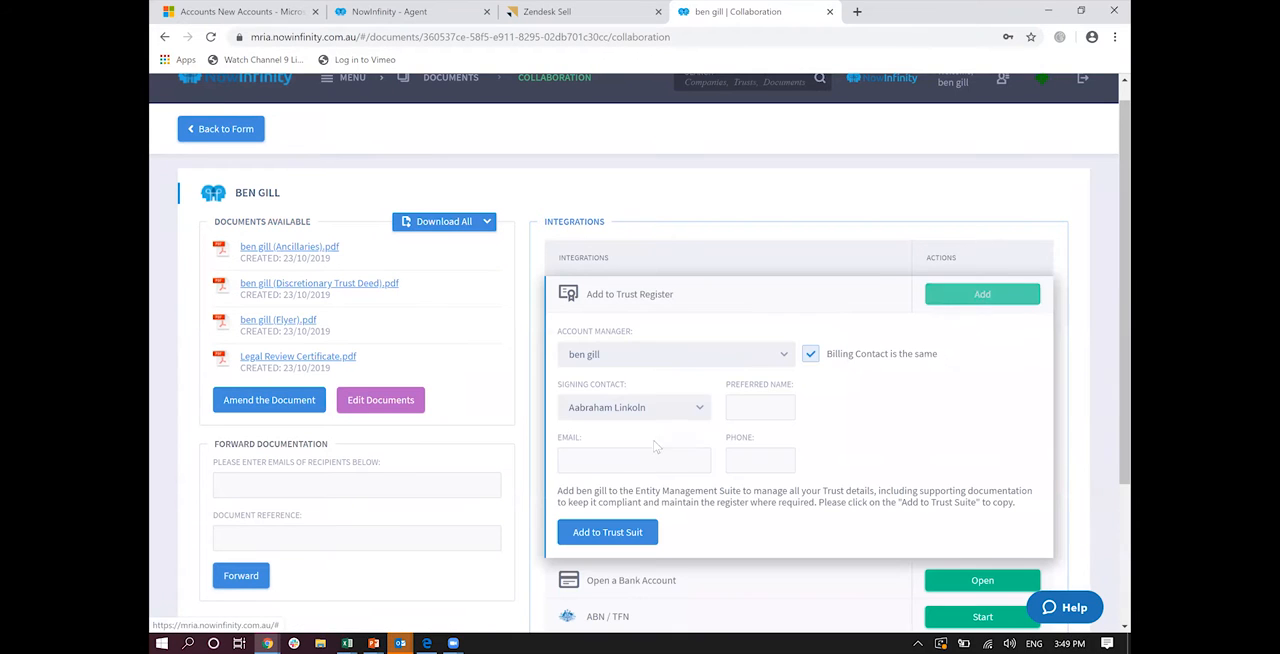
{"action": "left_click", "coordinate": [620, 537]}
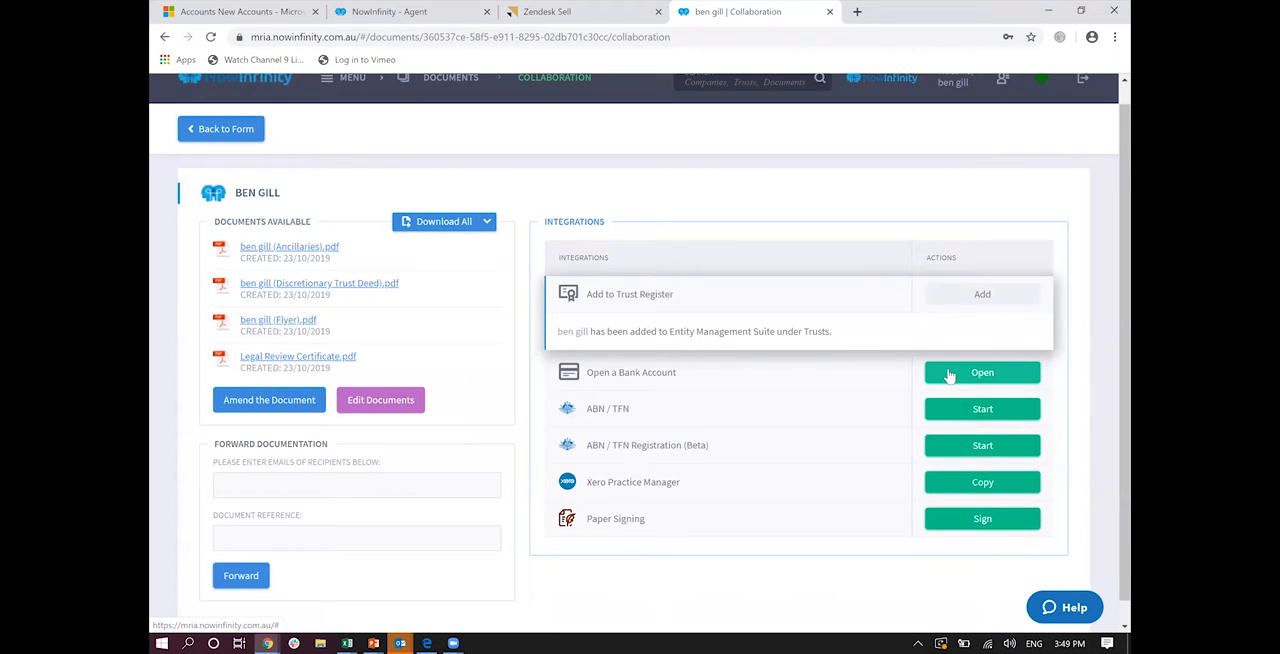
Step: Start the trust's ABN / TFN application, proceed to the ABN entitlement questions, and return to the document's collaboration page
{"action": "left_click", "coordinate": [952, 414]}
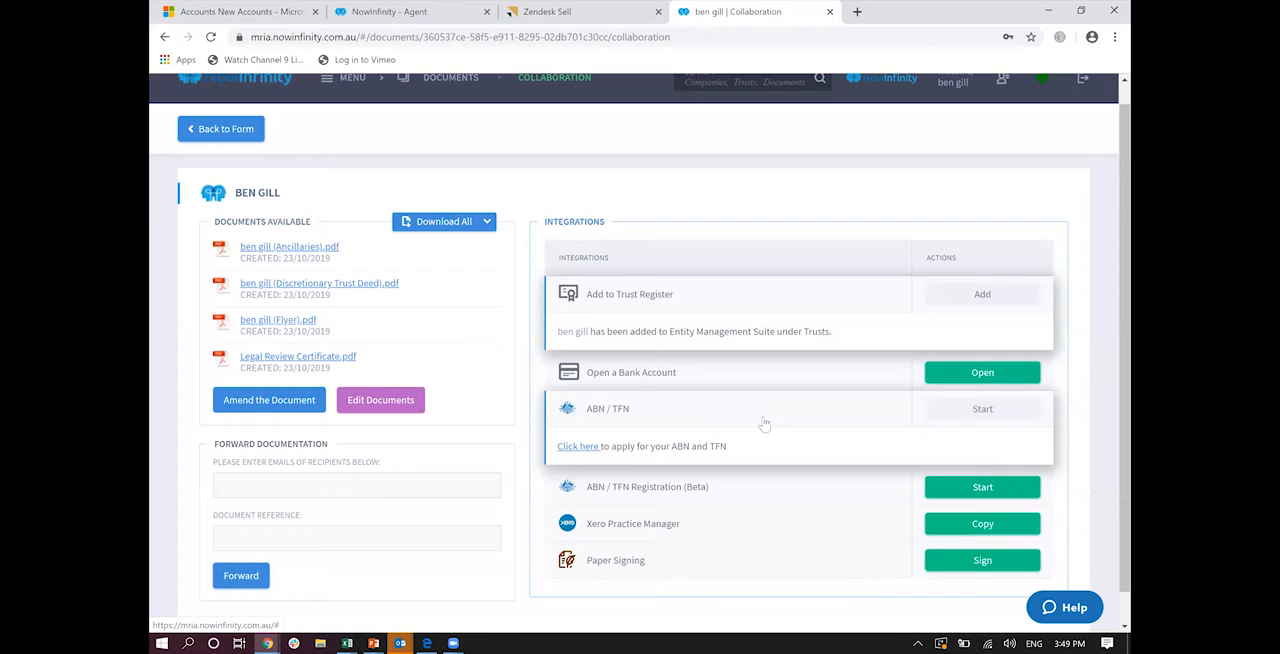
{"action": "left_click", "coordinate": [576, 447]}
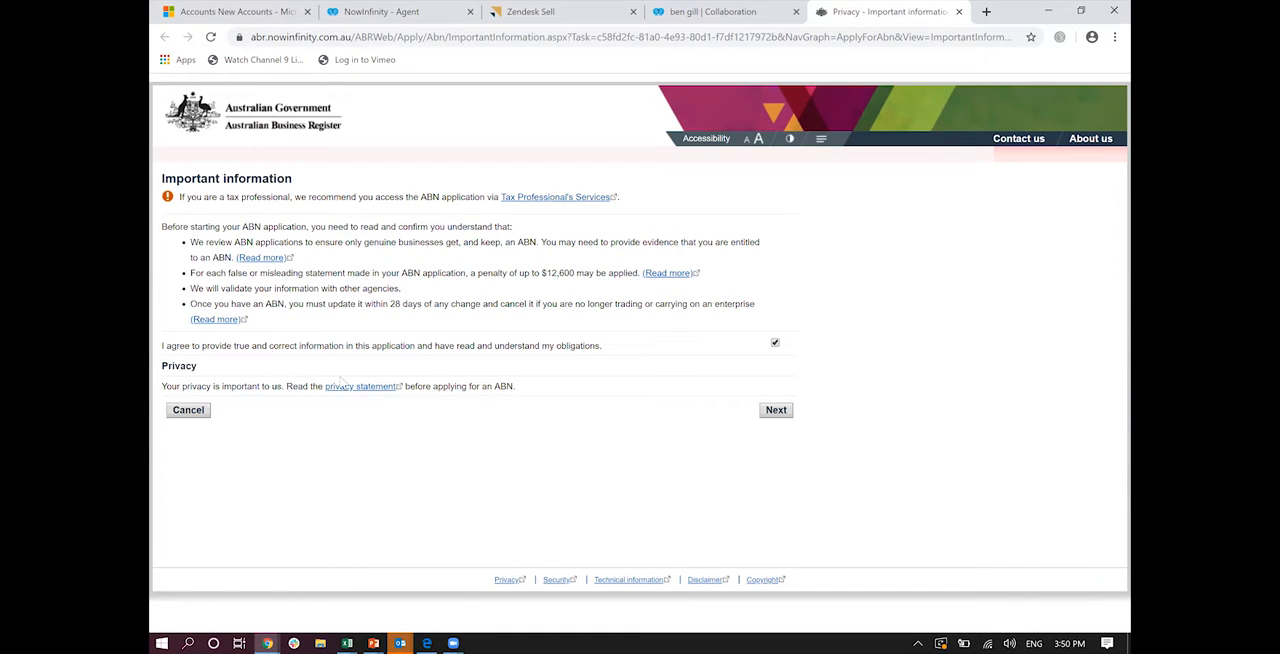
{"action": "left_click", "coordinate": [771, 409]}
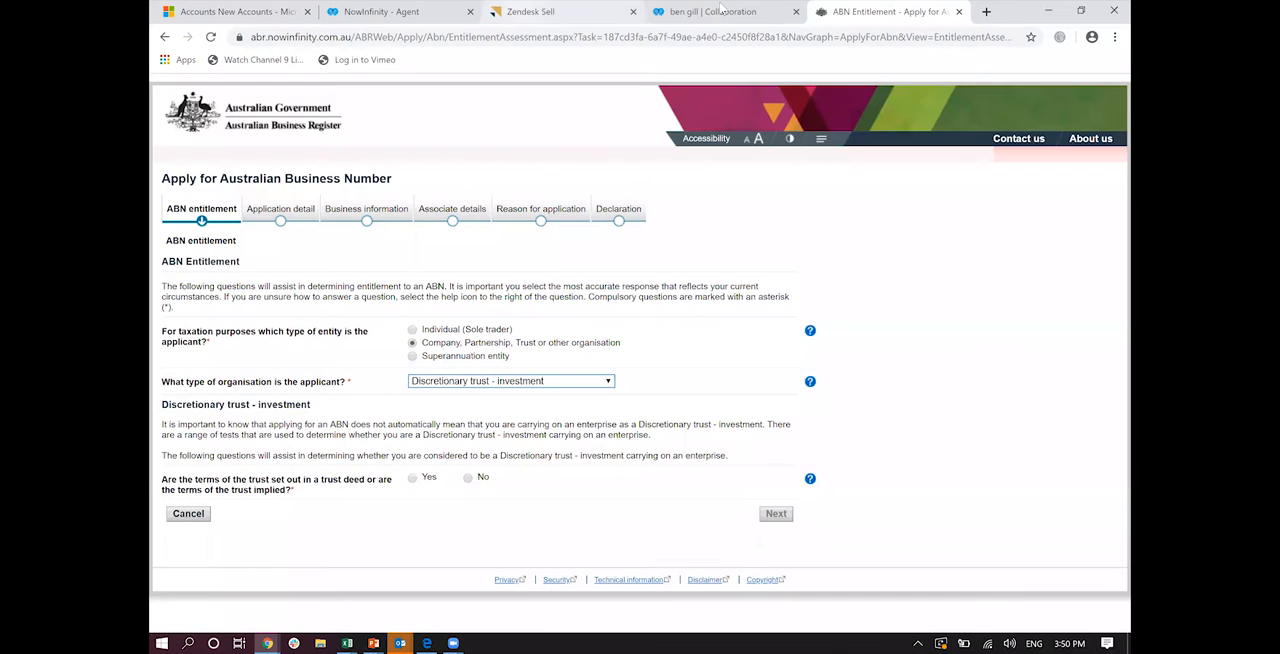
{"action": "left_click", "coordinate": [720, 10]}
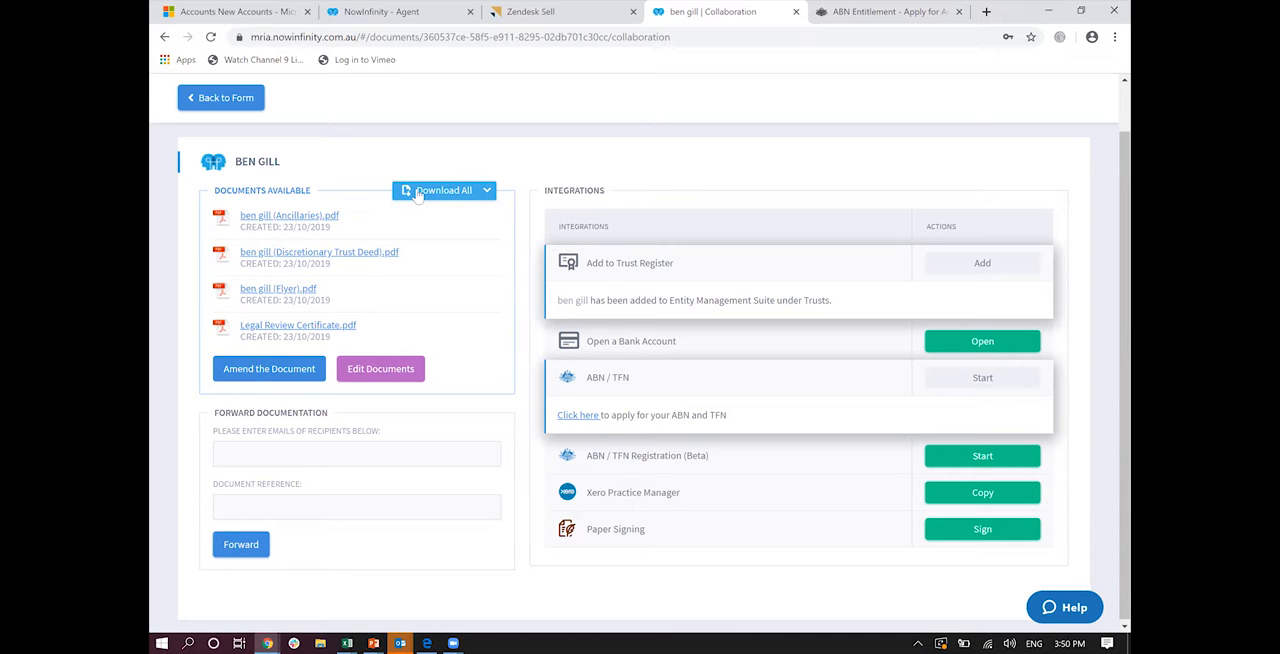
Step: Open Create Document and look through the available document types, from trusts and company formations to pensions, loans and EPOA
{"action": "scroll", "coordinate": [418, 195], "scroll_direction": "up", "scroll_amount": 1}
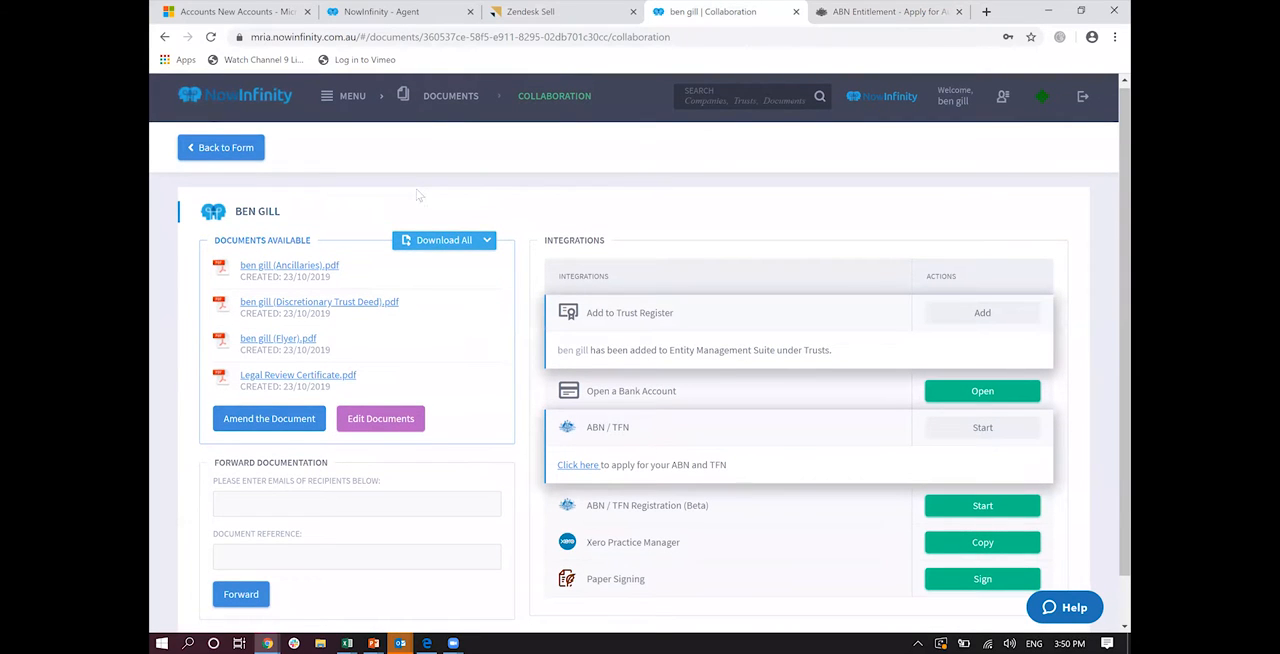
{"action": "left_click", "coordinate": [326, 102]}
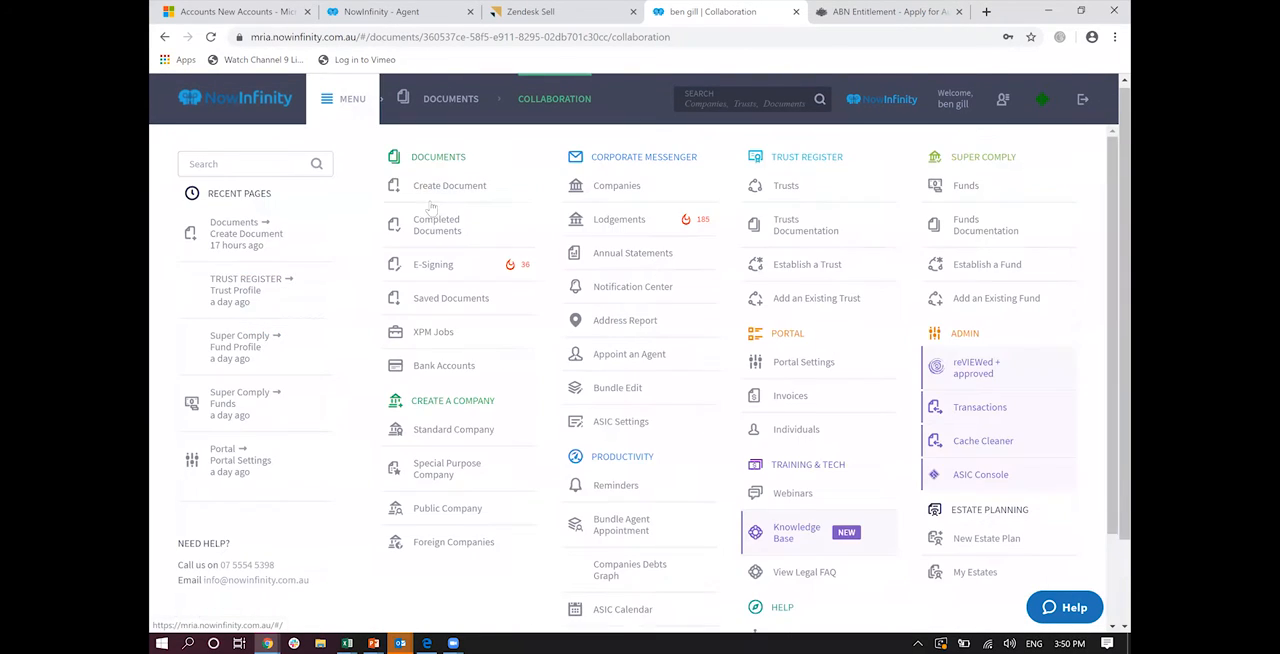
{"action": "left_click", "coordinate": [435, 192]}
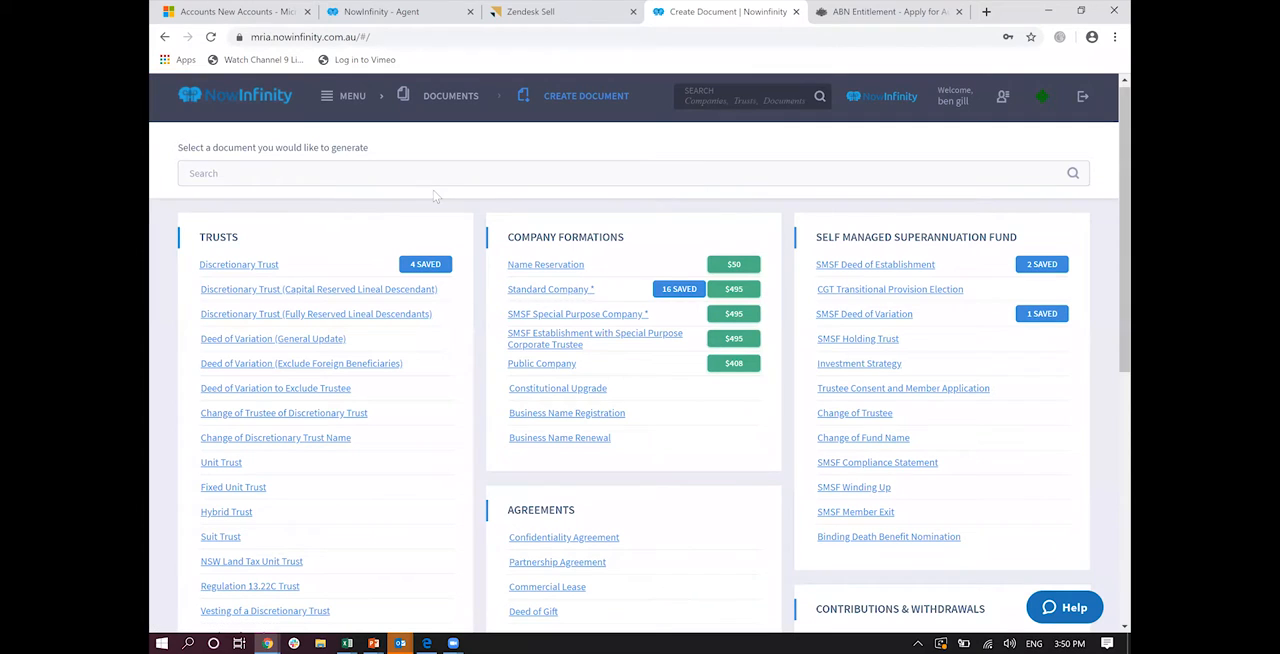
{"action": "scroll", "coordinate": [433, 190], "scroll_direction": "down", "scroll_amount": 1}
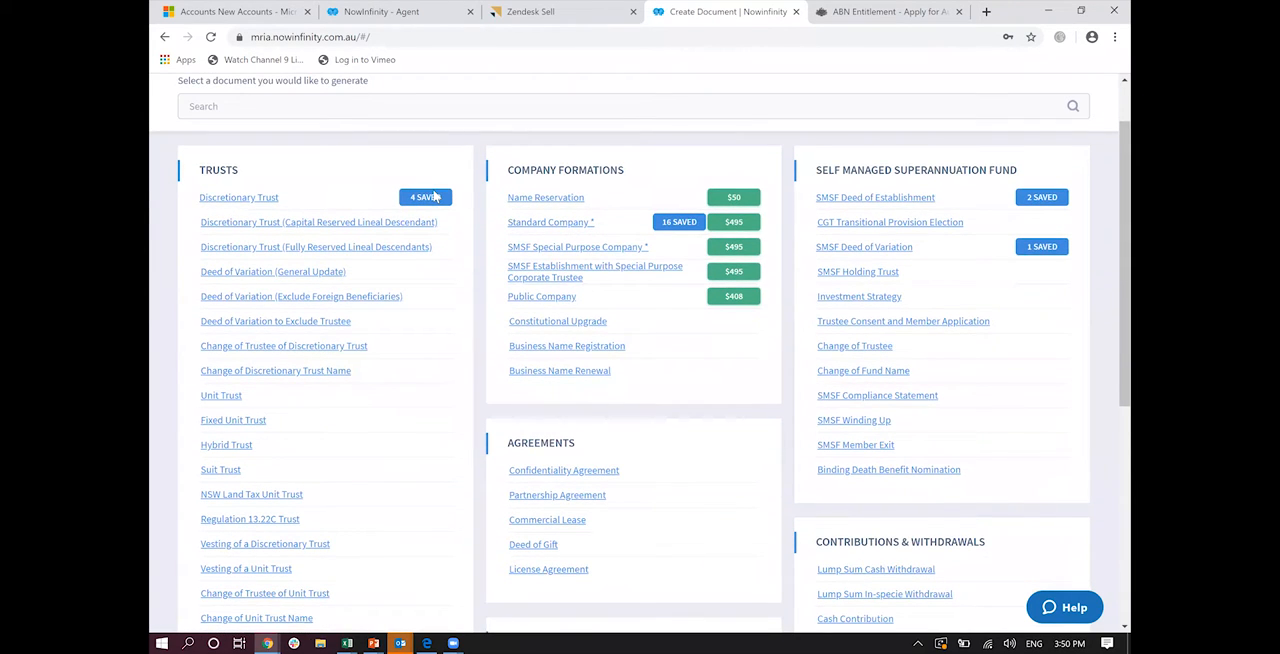
{"action": "scroll", "coordinate": [435, 196], "scroll_direction": "down", "scroll_amount": 1}
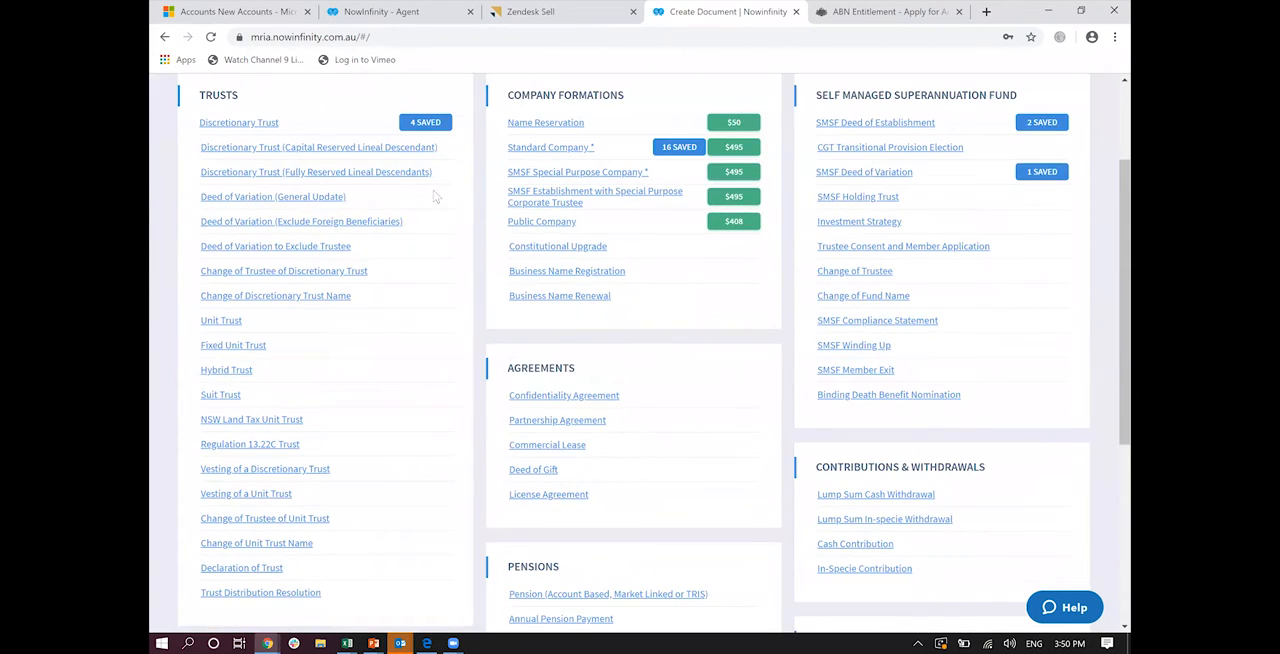
{"action": "scroll", "coordinate": [435, 196], "scroll_direction": "down", "scroll_amount": 4}
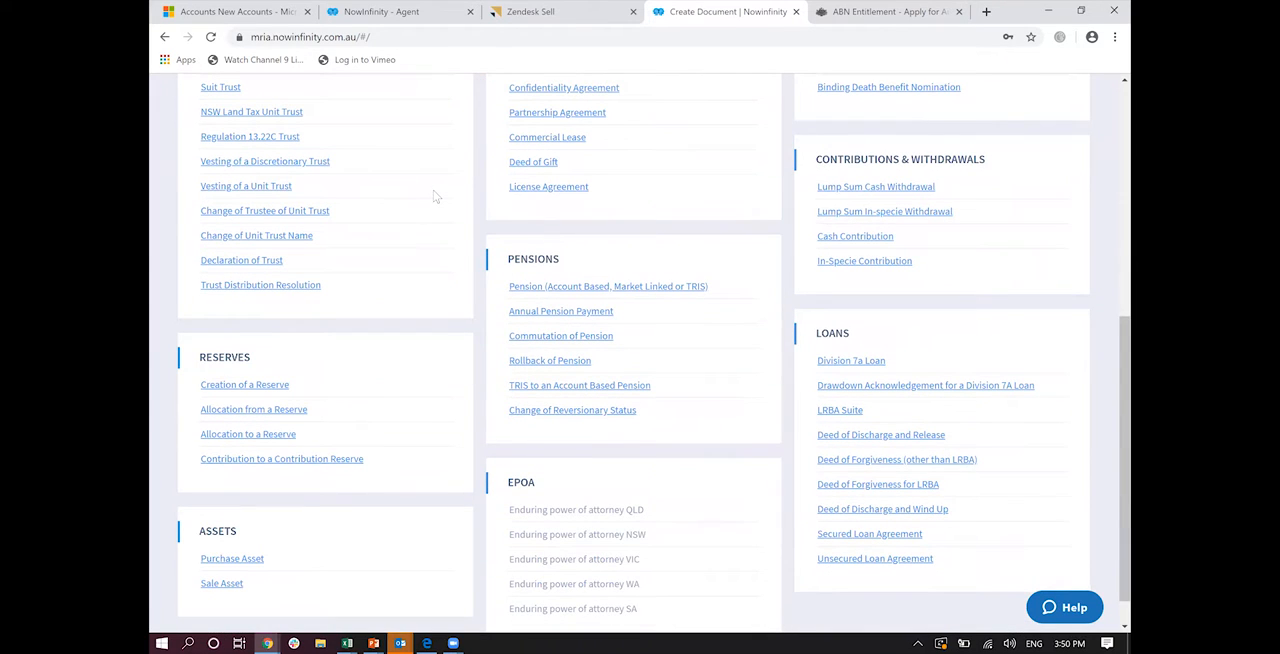
{"action": "scroll", "coordinate": [435, 196], "scroll_direction": "down", "scroll_amount": 1}
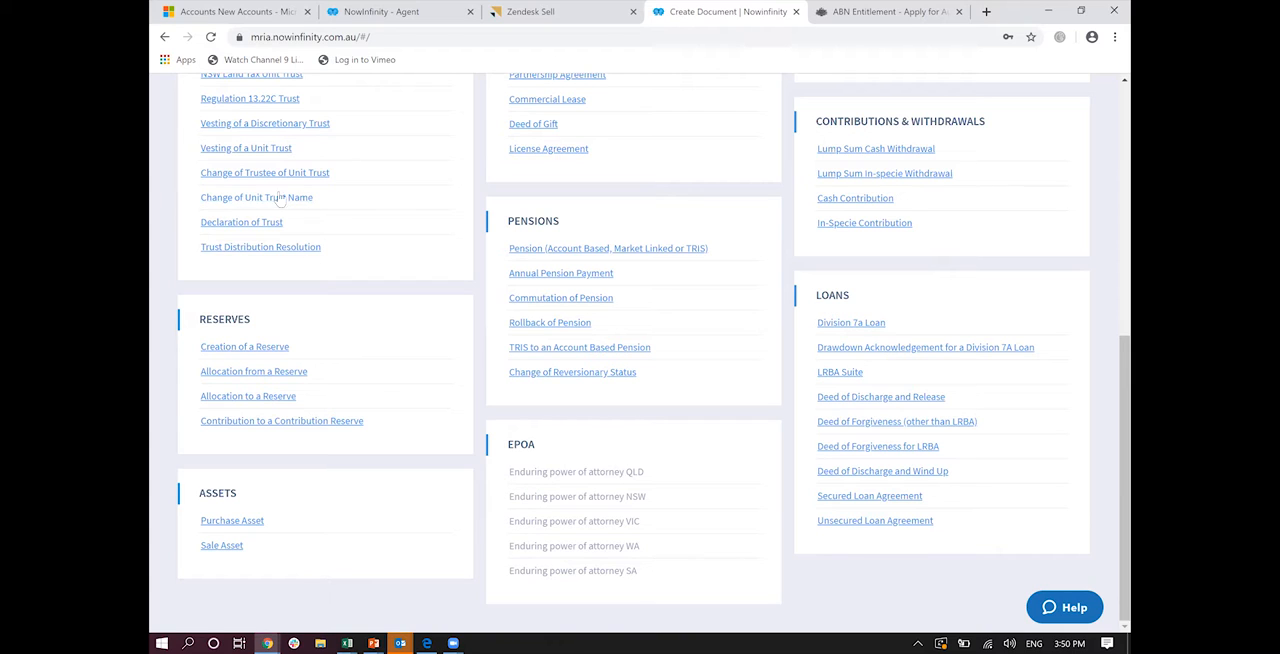
{"action": "scroll", "coordinate": [186, 130], "scroll_direction": "up", "scroll_amount": 1}
{"action": "scroll", "coordinate": [186, 130], "scroll_direction": "up", "scroll_amount": 2}
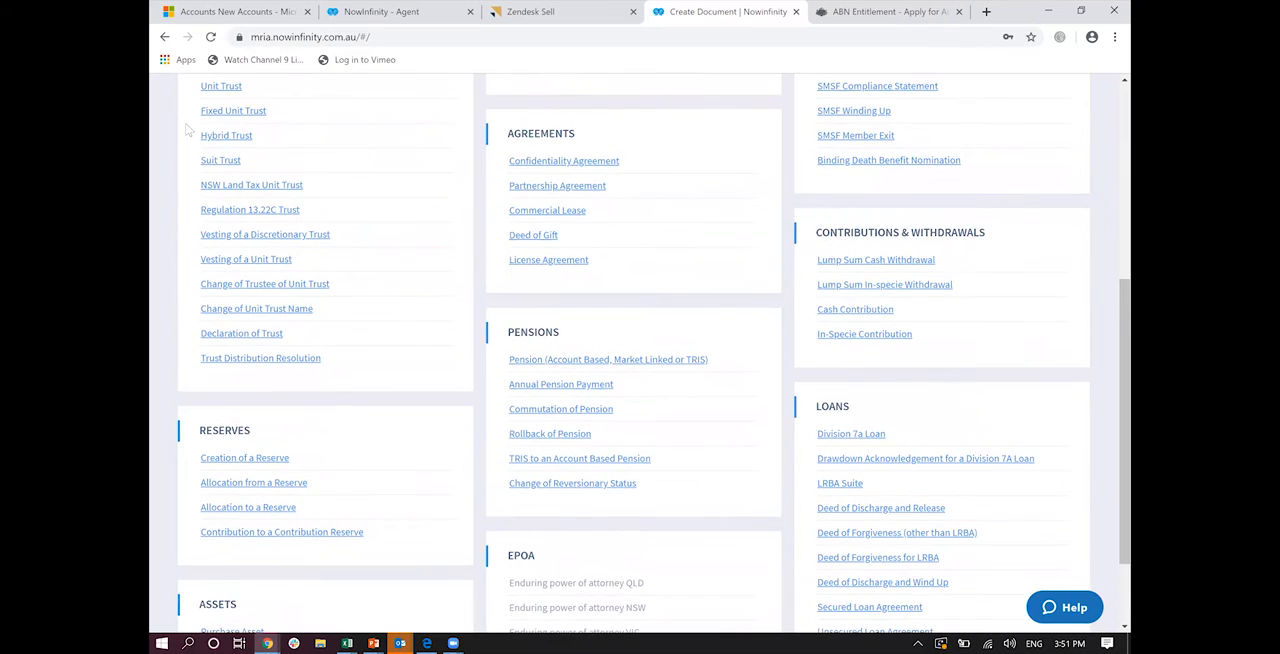
{"action": "scroll", "coordinate": [162, 233], "scroll_direction": "up", "scroll_amount": 1}
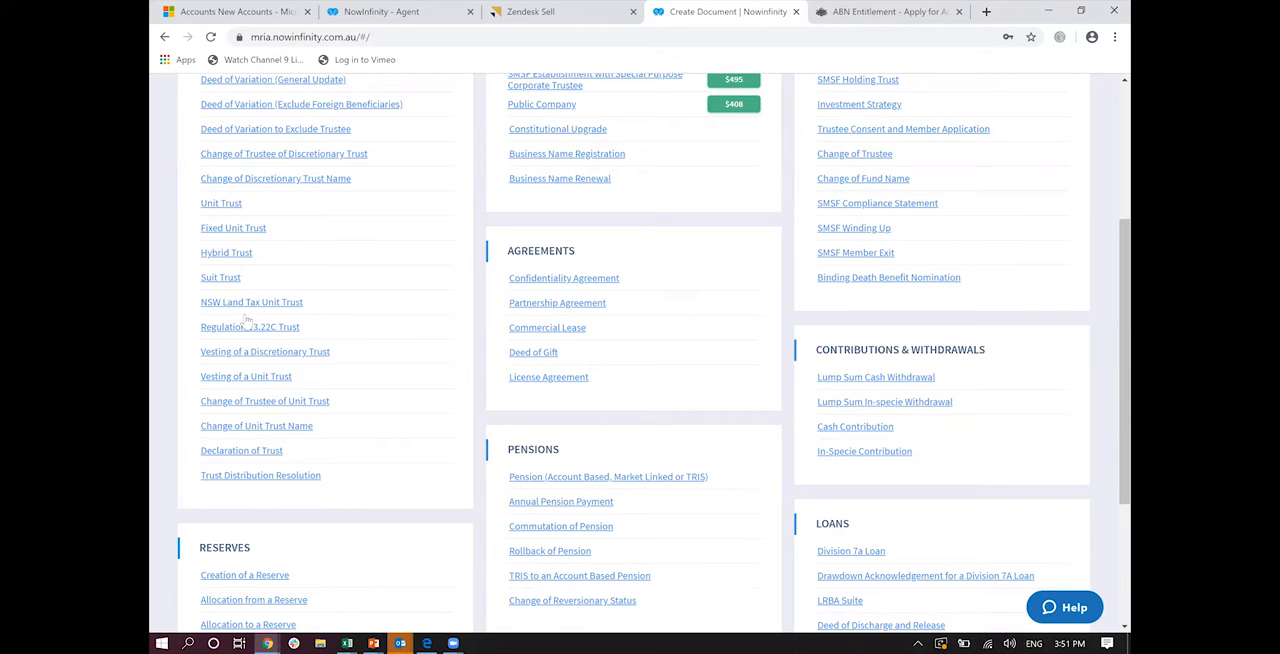
{"action": "scroll", "coordinate": [246, 320], "scroll_direction": "up", "scroll_amount": 3}
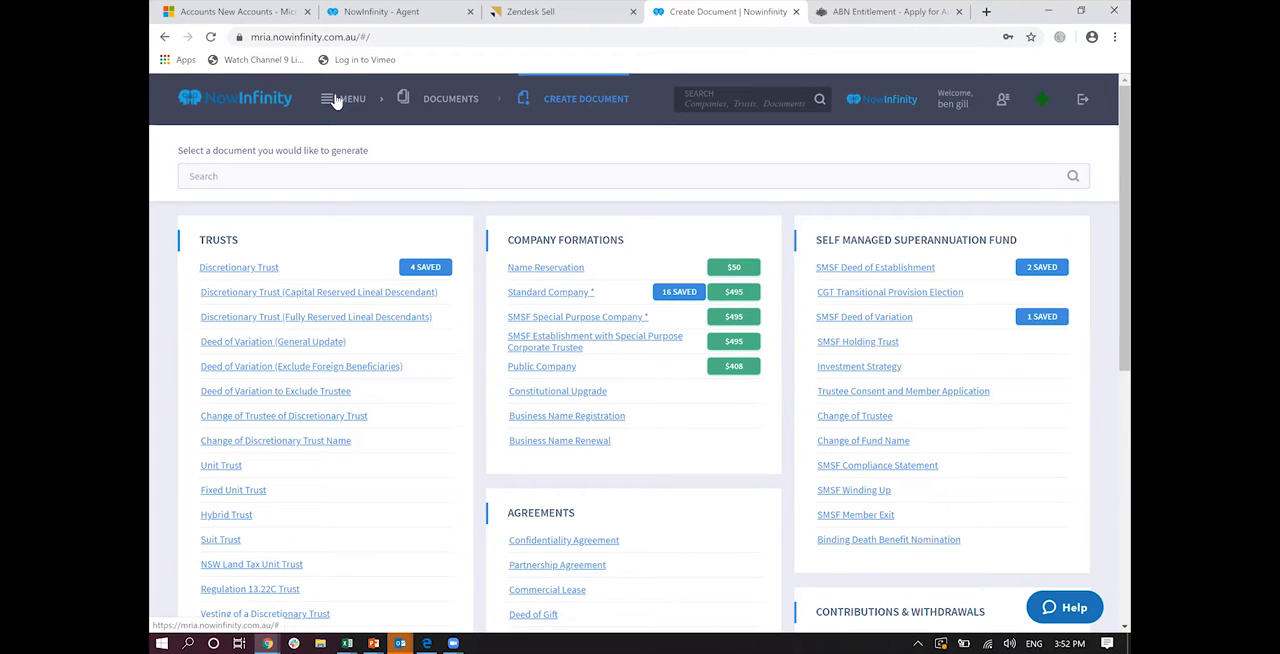
{"action": "scroll", "coordinate": [336, 101], "scroll_direction": "down", "scroll_amount": 1}
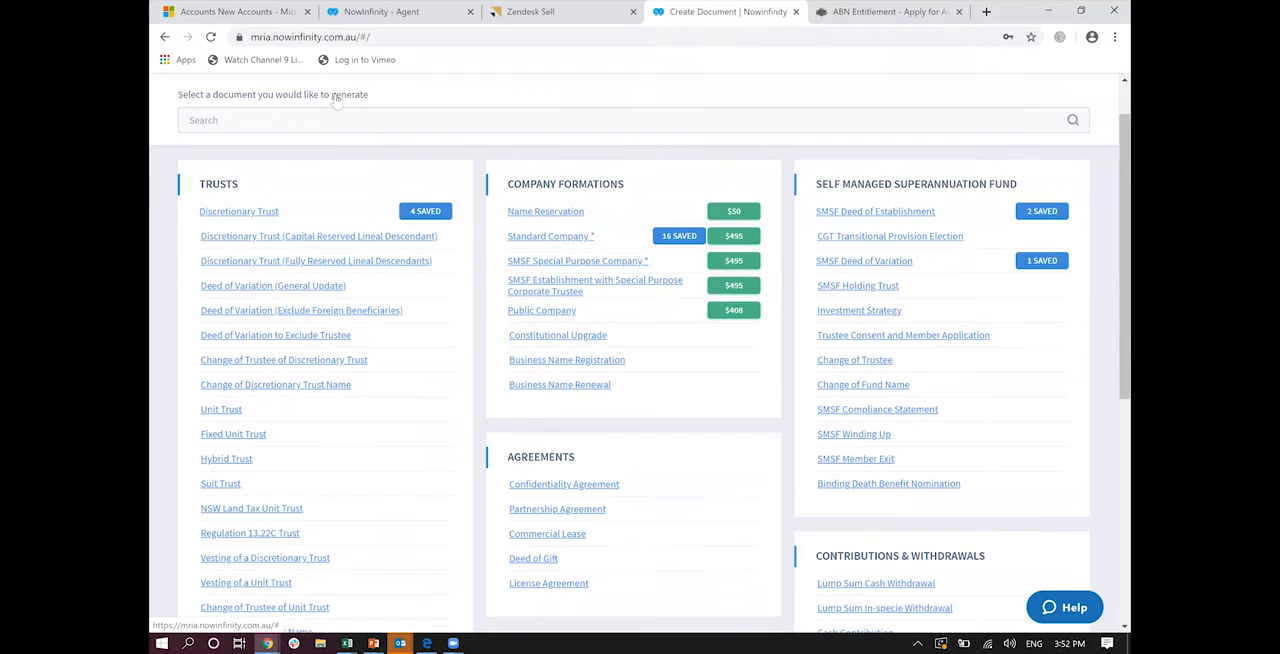
Step: Review the trust, company formation, agreement, SMSF and contribution documents available for creation
{"action": "scroll", "coordinate": [336, 101], "scroll_direction": "down", "scroll_amount": 1}
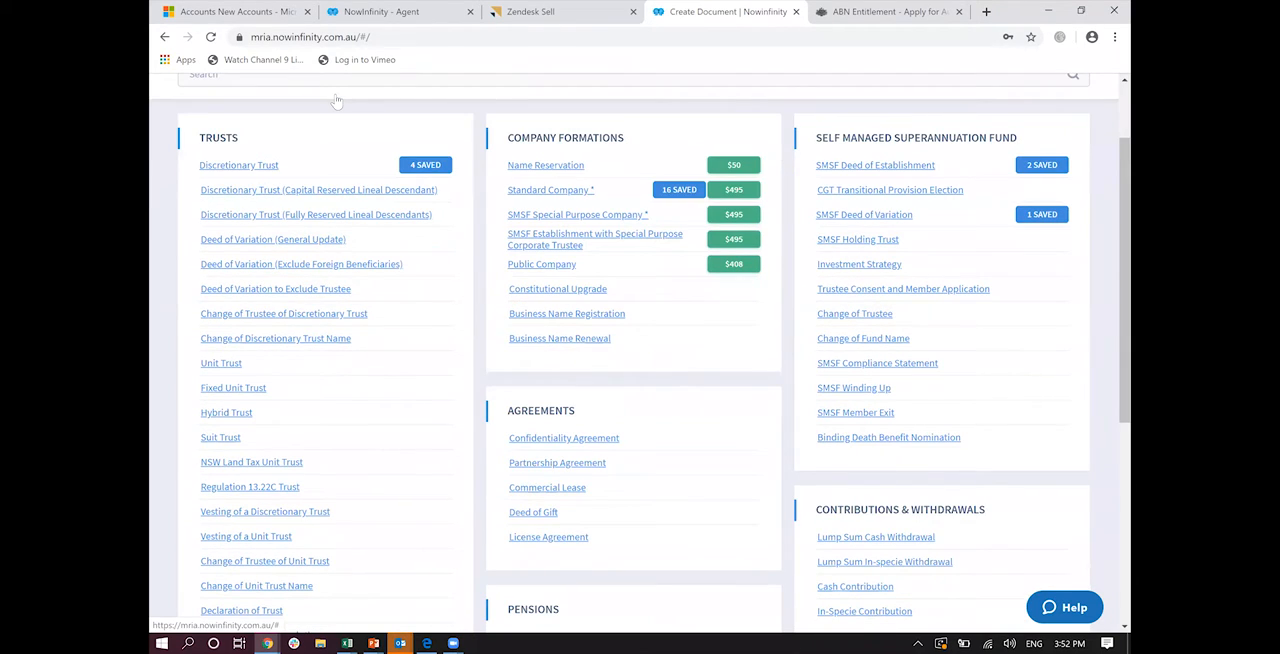
{"action": "scroll", "coordinate": [336, 101], "scroll_direction": "down", "scroll_amount": 1}
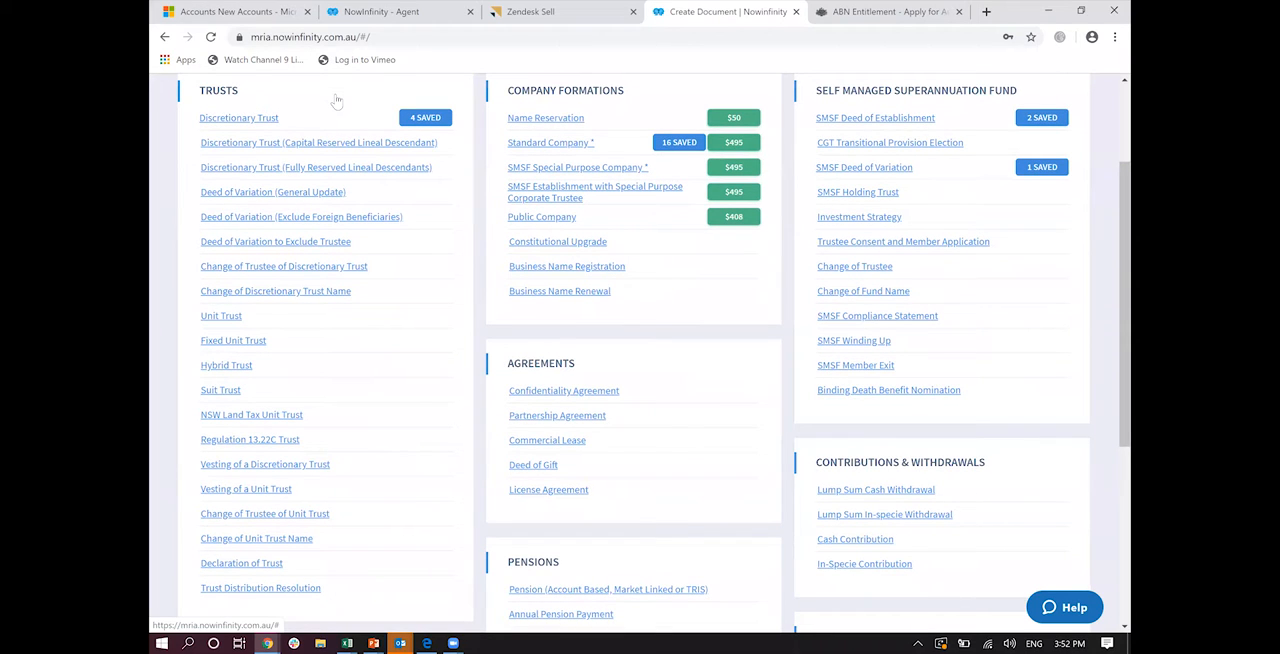
{"action": "scroll", "coordinate": [336, 101], "scroll_direction": "up", "scroll_amount": 1}
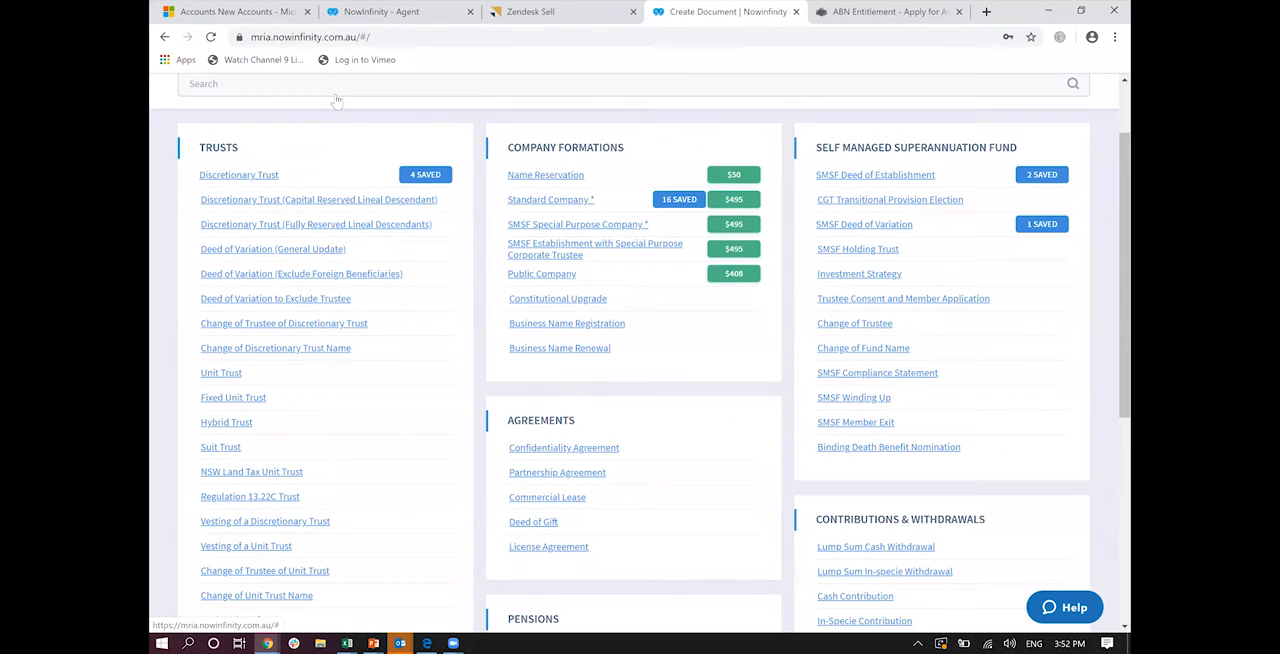
{"action": "scroll", "coordinate": [336, 101], "scroll_direction": "up", "scroll_amount": 2}
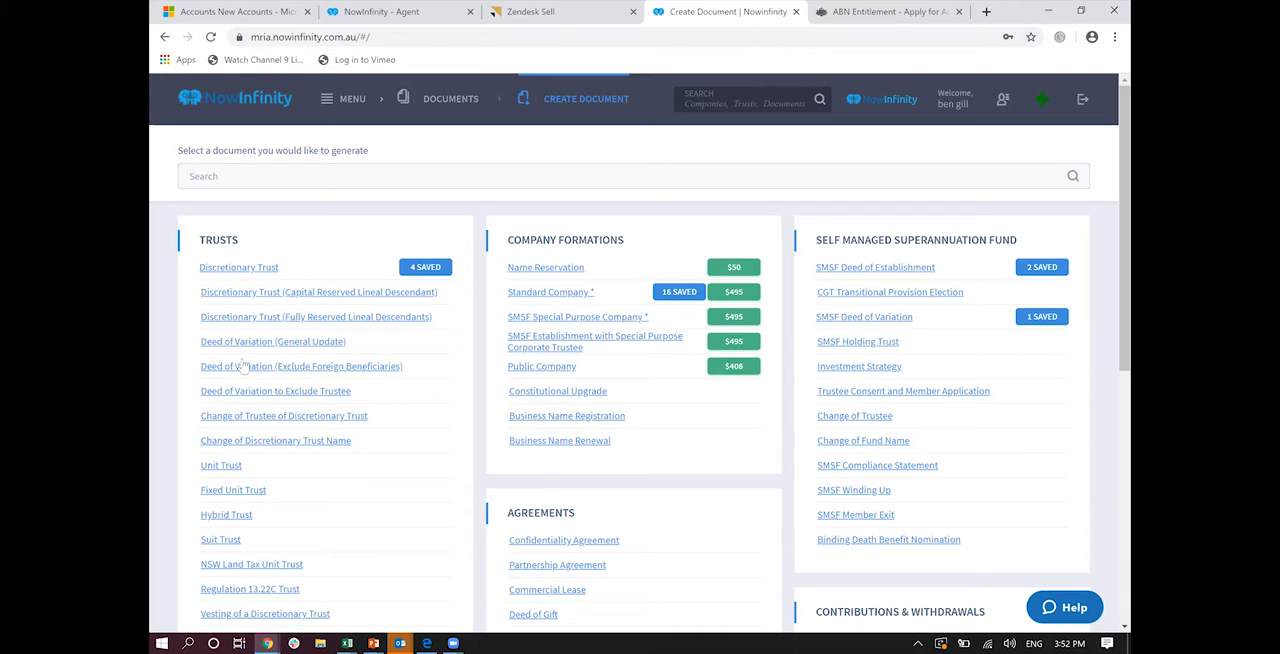
Step: Open the list of trusts in the Trust Register
{"action": "left_click", "coordinate": [336, 112]}
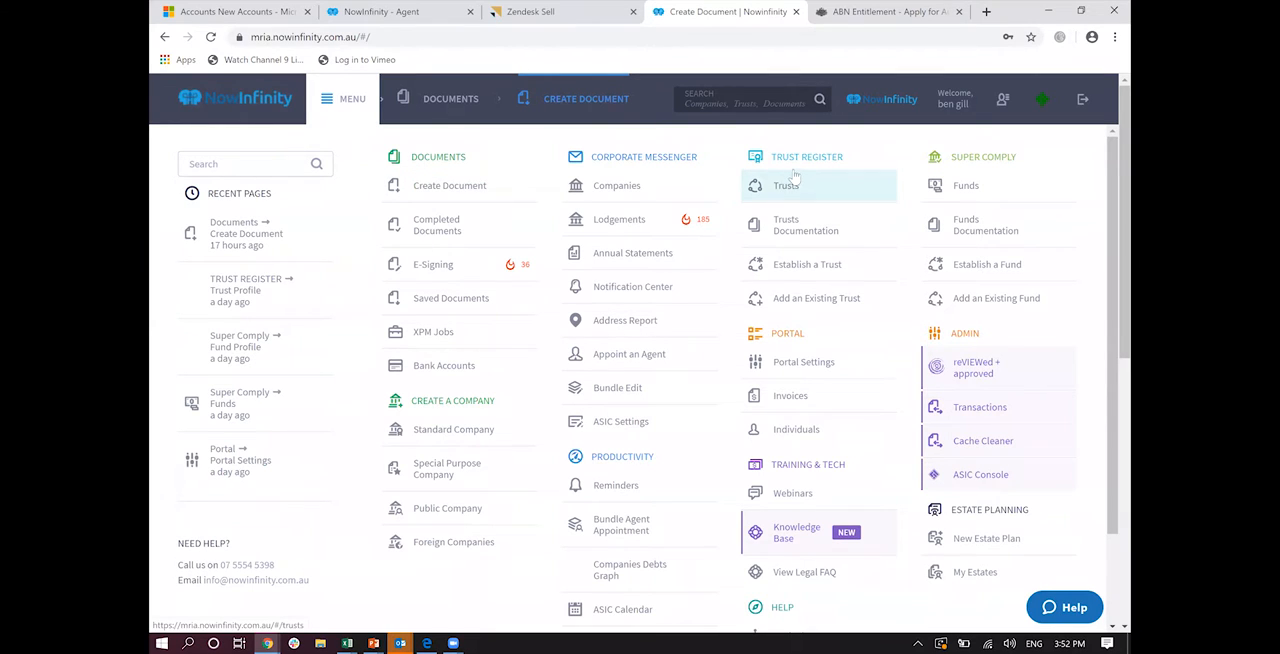
{"action": "left_click", "coordinate": [786, 297]}
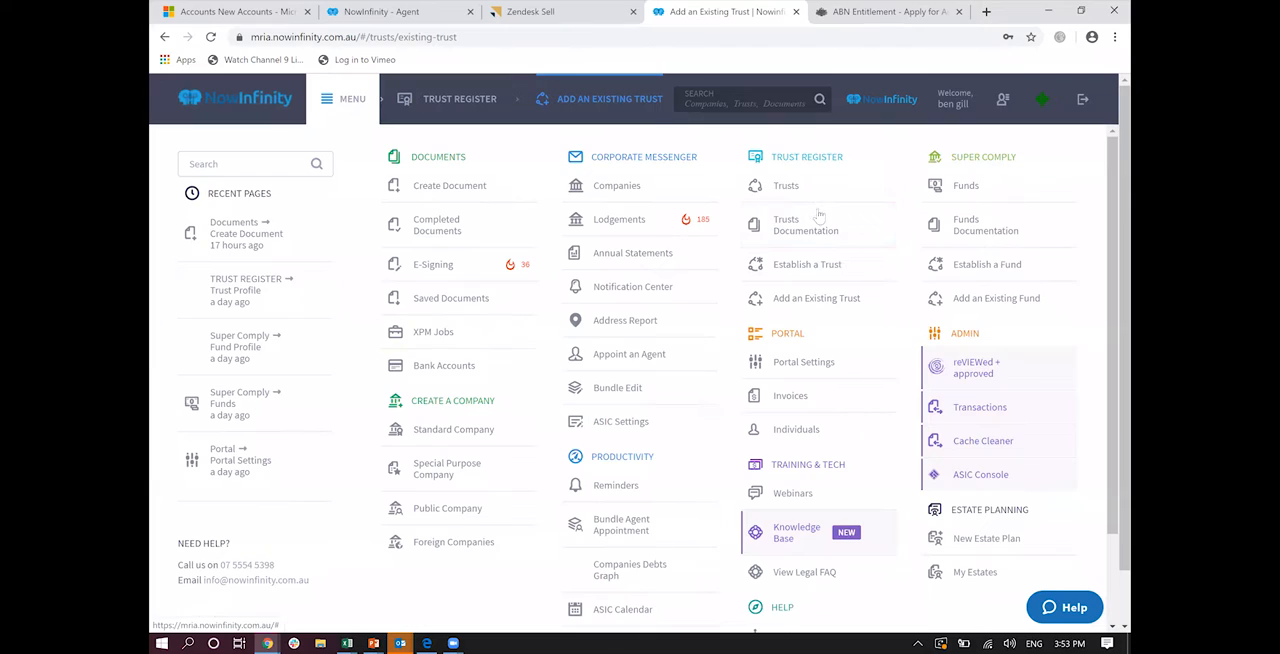
{"action": "left_click", "coordinate": [786, 189]}
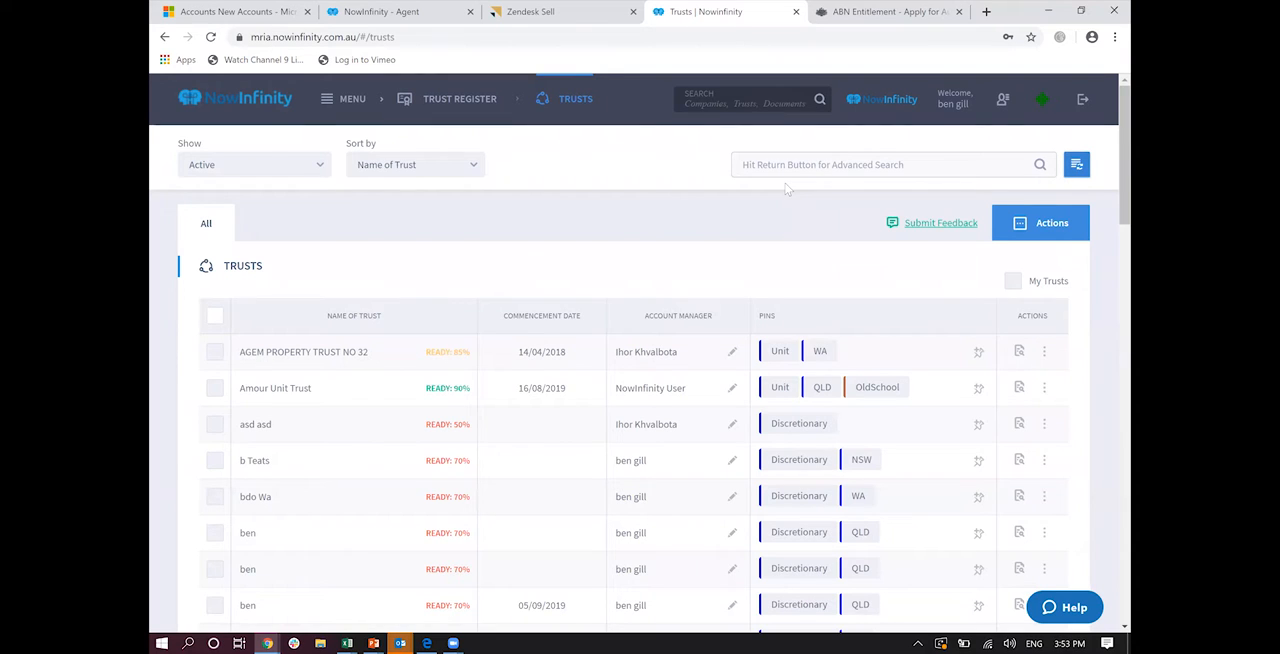
Step: Expand the Amour Unit Trust entry to check its summary and open its full profile
{"action": "scroll", "coordinate": [787, 189], "scroll_direction": "down", "scroll_amount": 1}
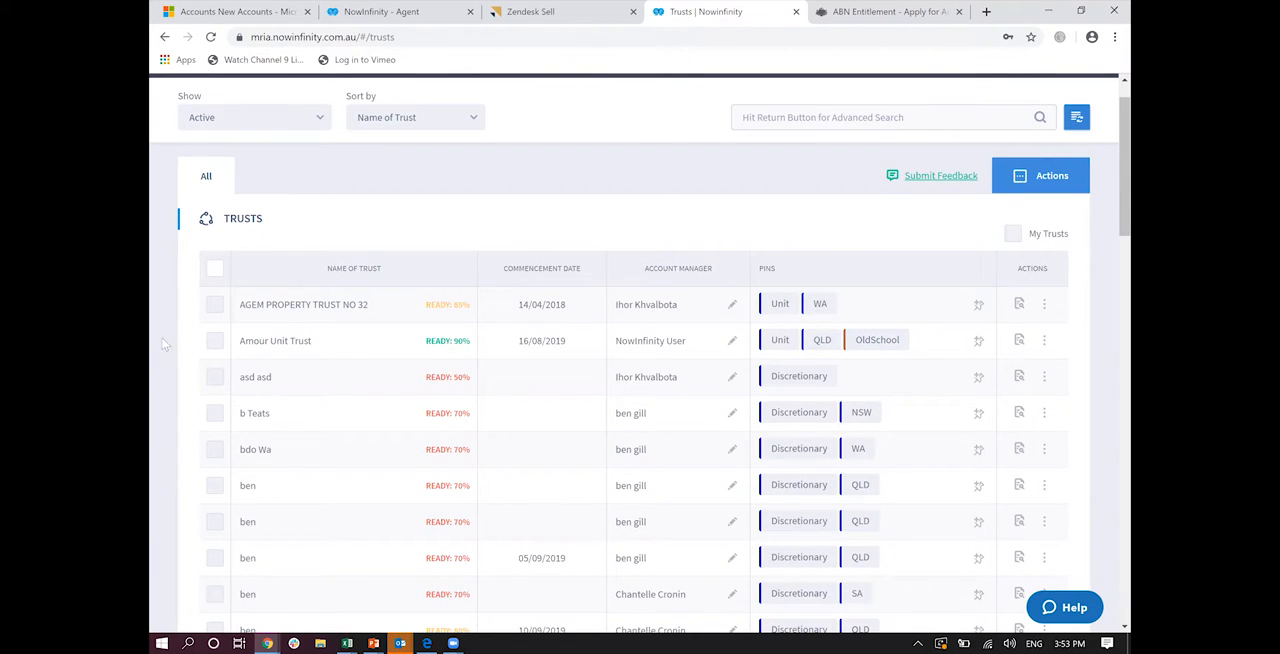
{"action": "left_click", "coordinate": [295, 341]}
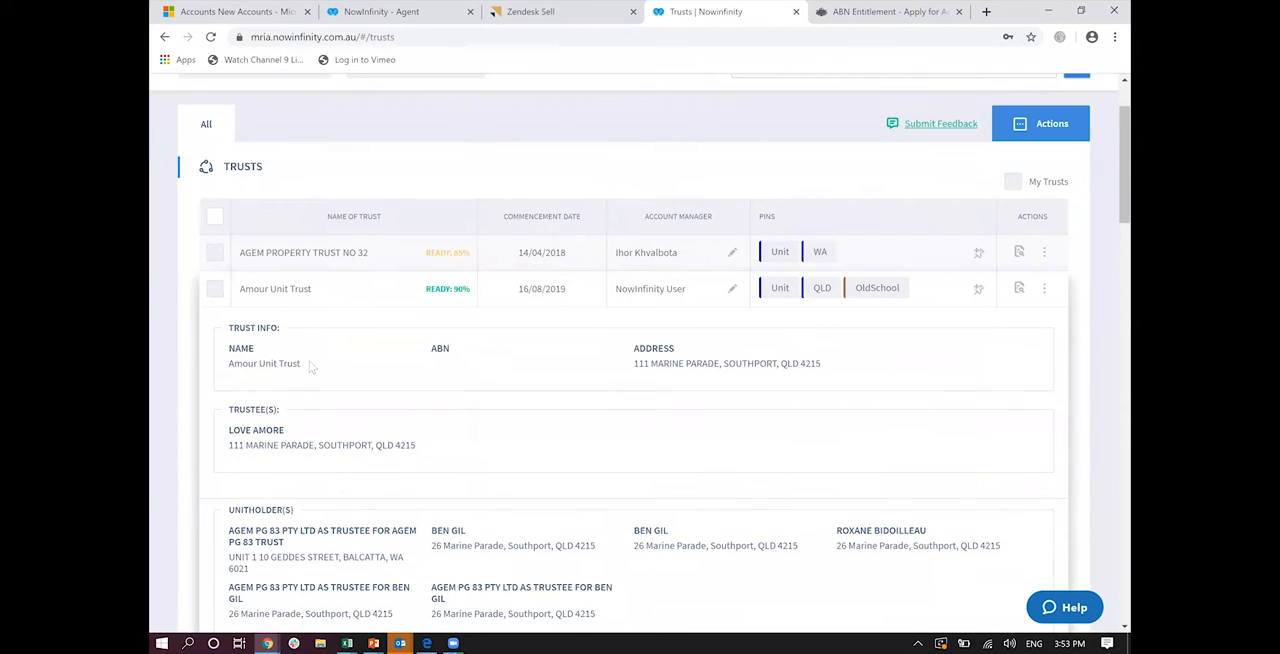
{"action": "scroll", "coordinate": [700, 480], "scroll_direction": "down", "scroll_amount": 2}
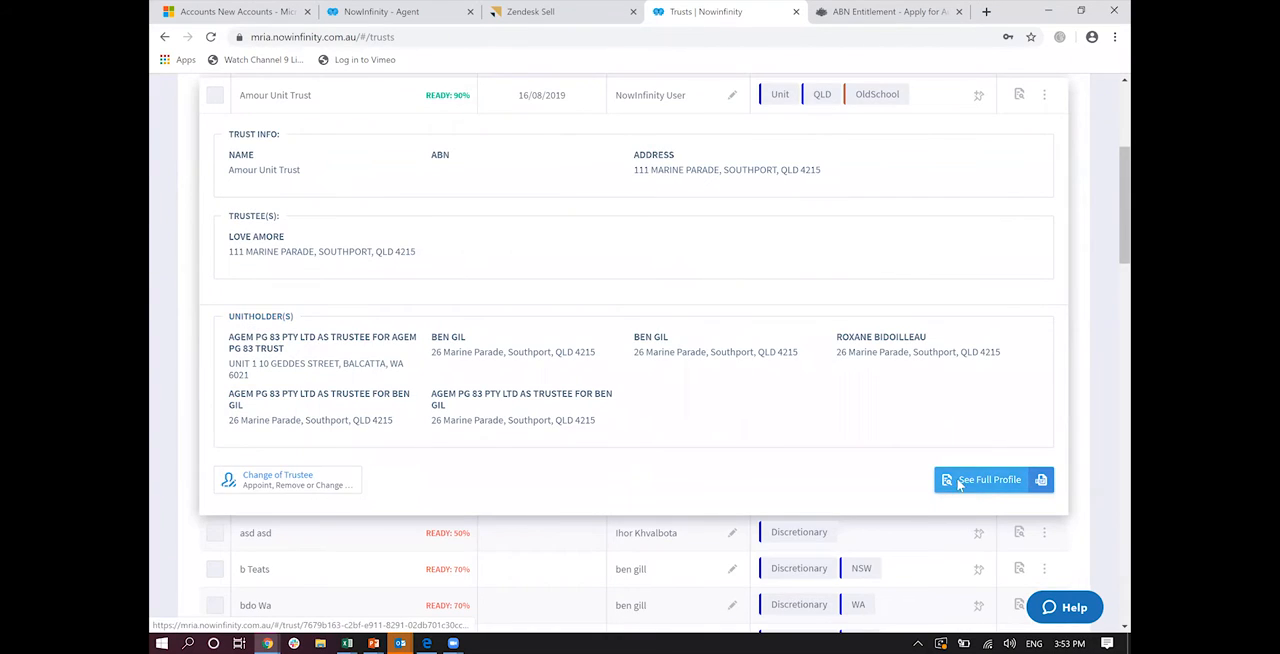
{"action": "left_click", "coordinate": [958, 482]}
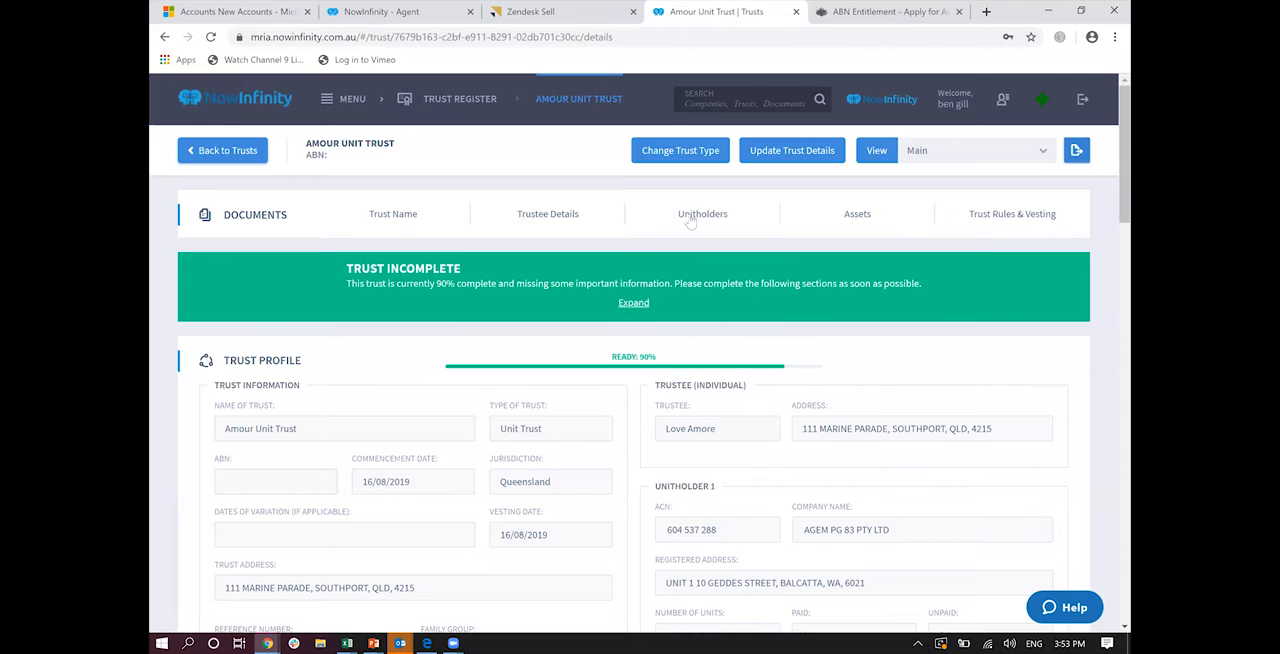
Step: Check the document options offered for the unit trust's unitholders, name and assets
{"action": "left_click", "coordinate": [690, 222]}
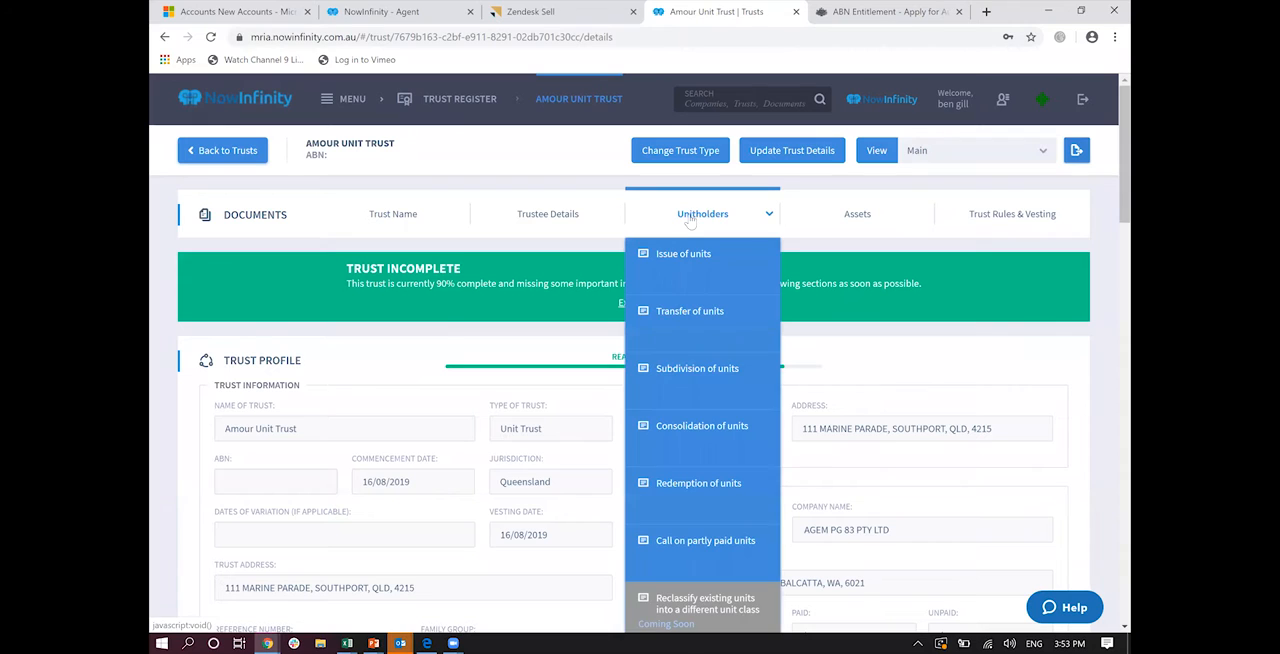
{"action": "left_click", "coordinate": [515, 215]}
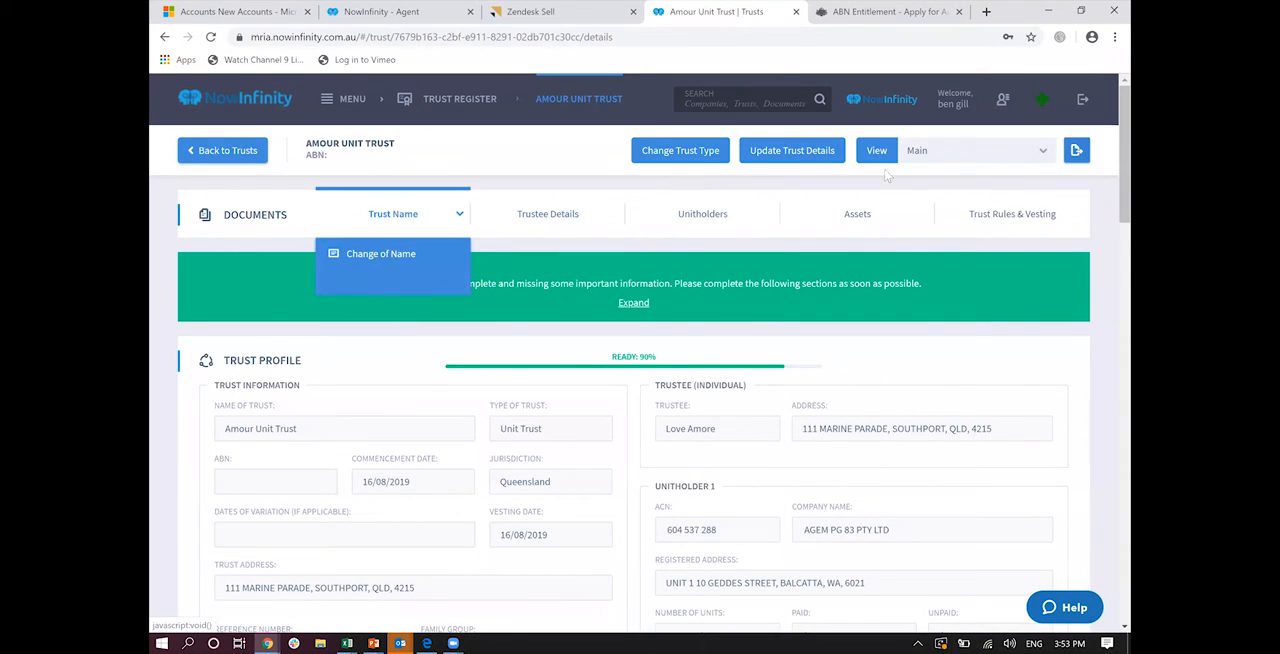
{"action": "mouse_move", "coordinate": [972, 220]}
{"action": "mouse_move", "coordinate": [857, 226]}
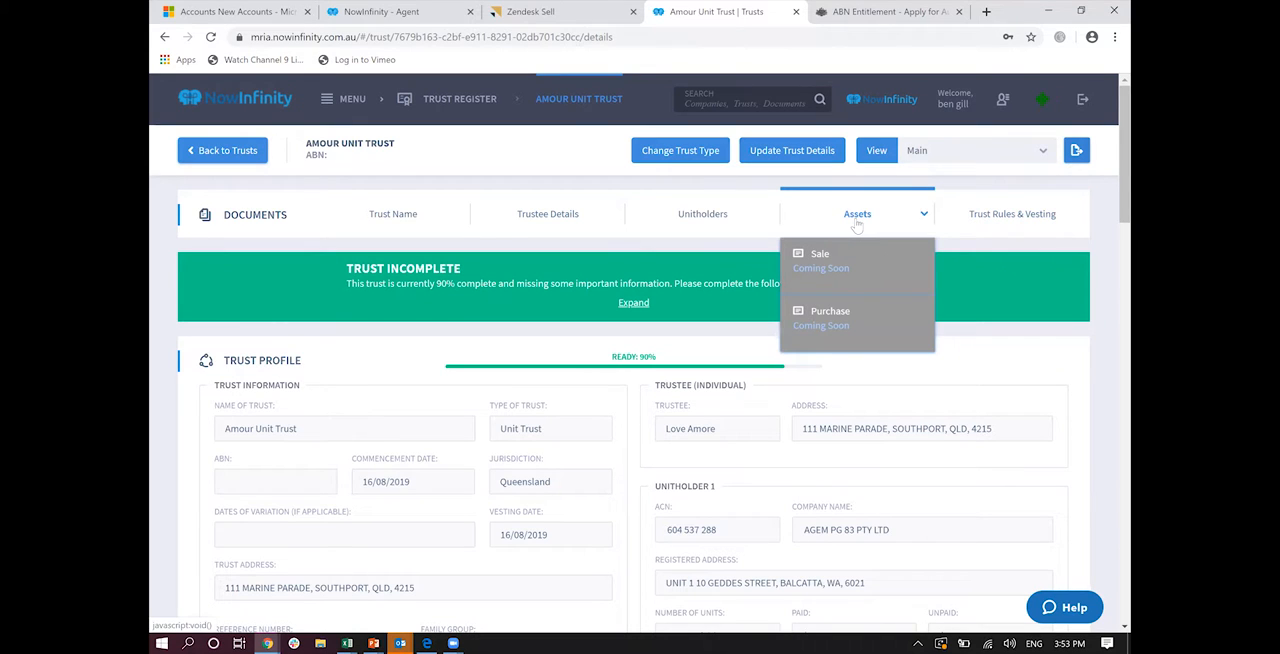
Step: Show the trust's Units view and examine its unit structure, allotments and unit breakdown charts
{"action": "left_click", "coordinate": [930, 155]}
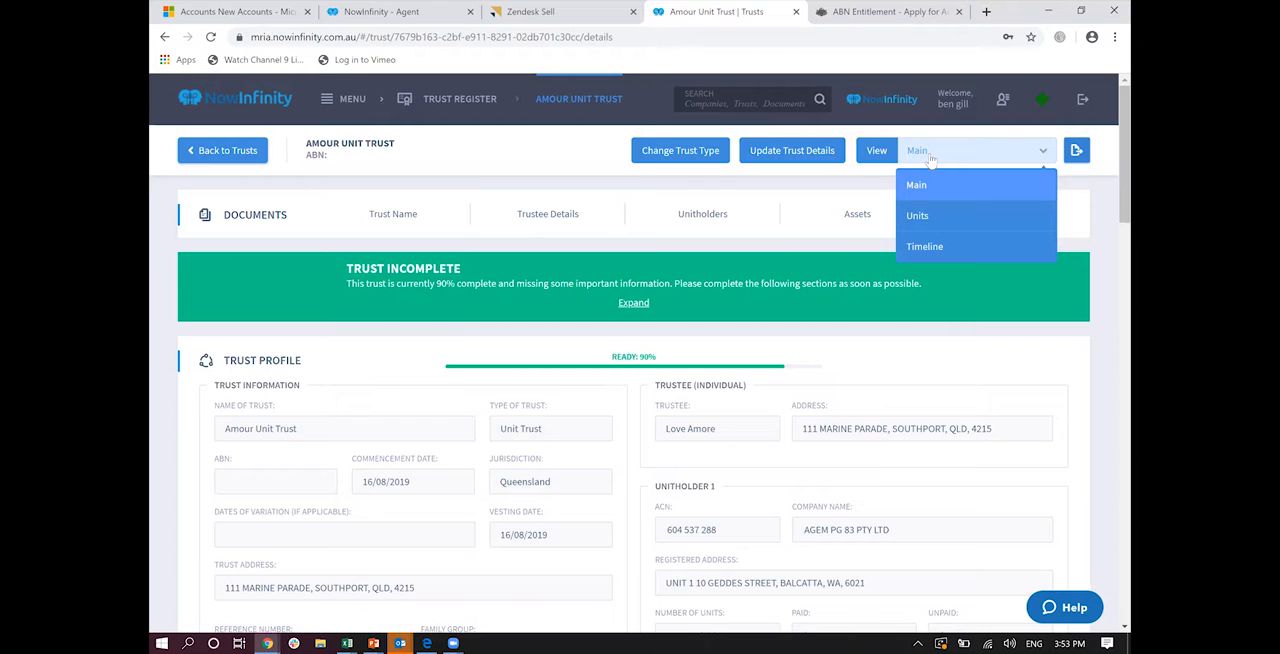
{"action": "left_click", "coordinate": [924, 214]}
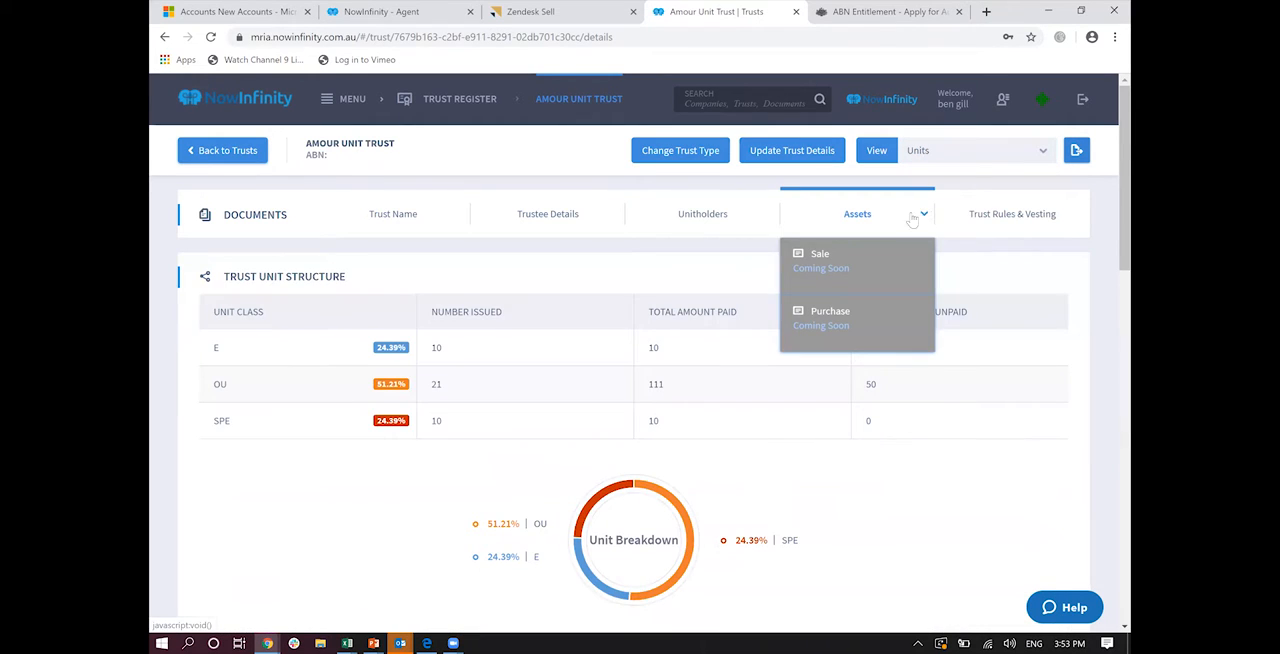
{"action": "scroll", "coordinate": [675, 289], "scroll_direction": "down", "scroll_amount": 6}
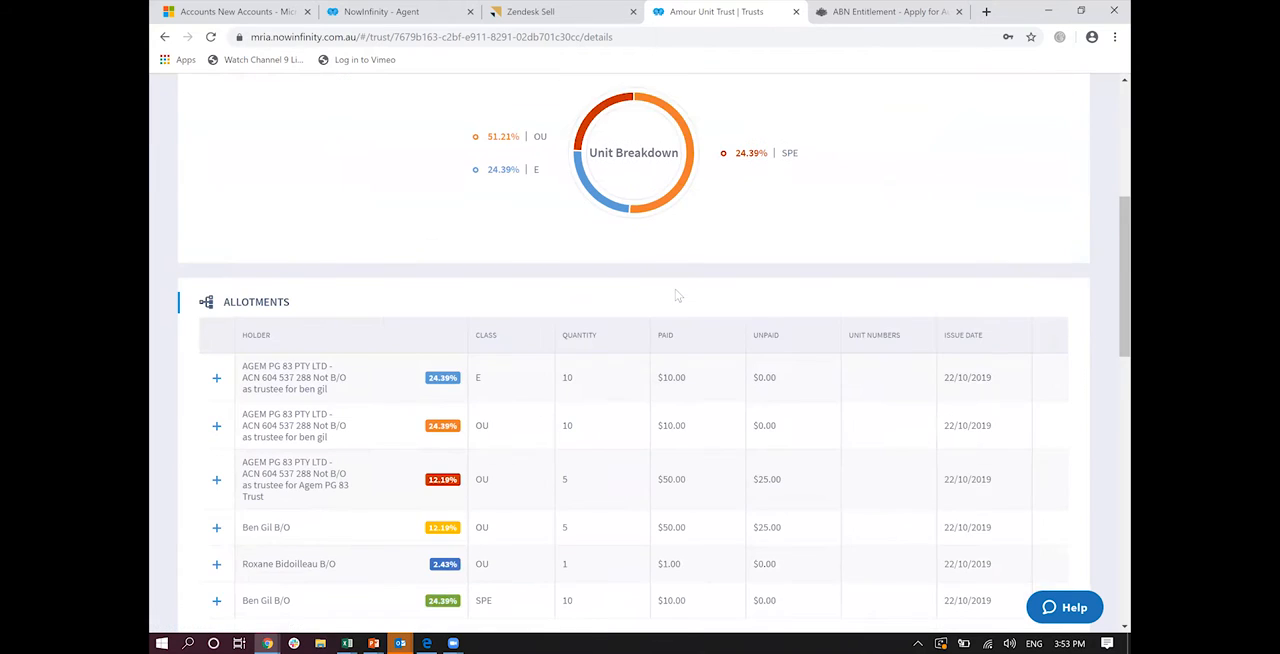
{"action": "scroll", "coordinate": [676, 295], "scroll_direction": "down", "scroll_amount": 3}
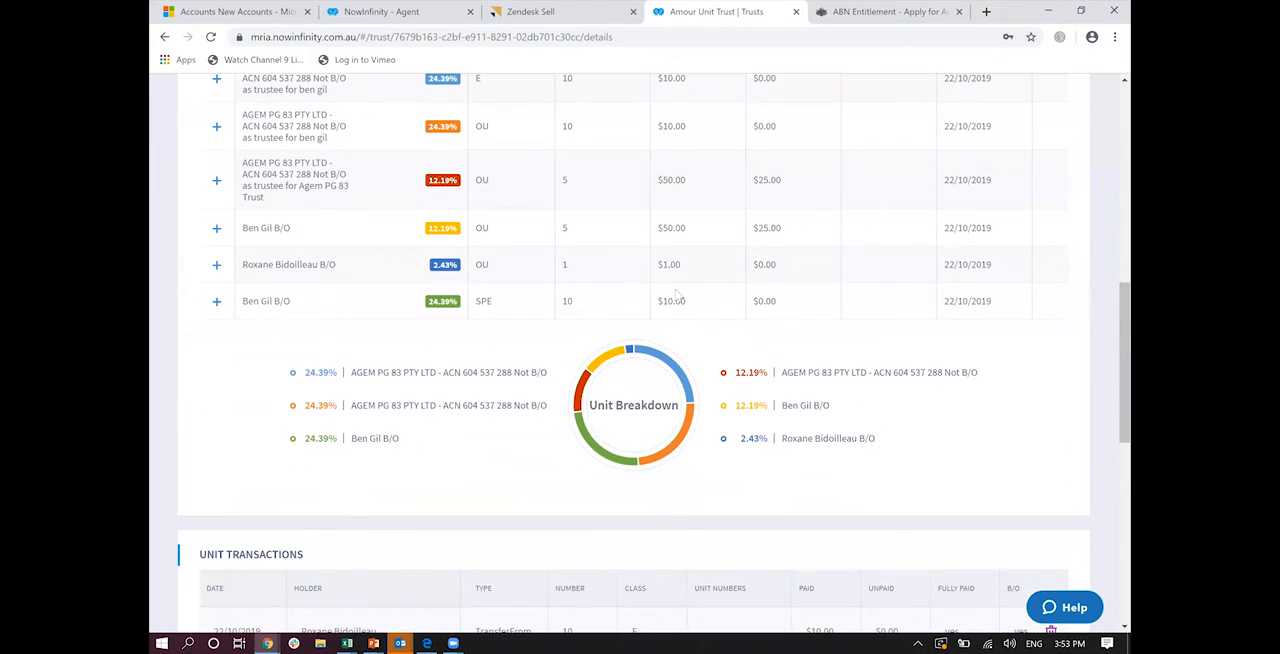
{"action": "scroll", "coordinate": [675, 291], "scroll_direction": "up", "scroll_amount": 10}
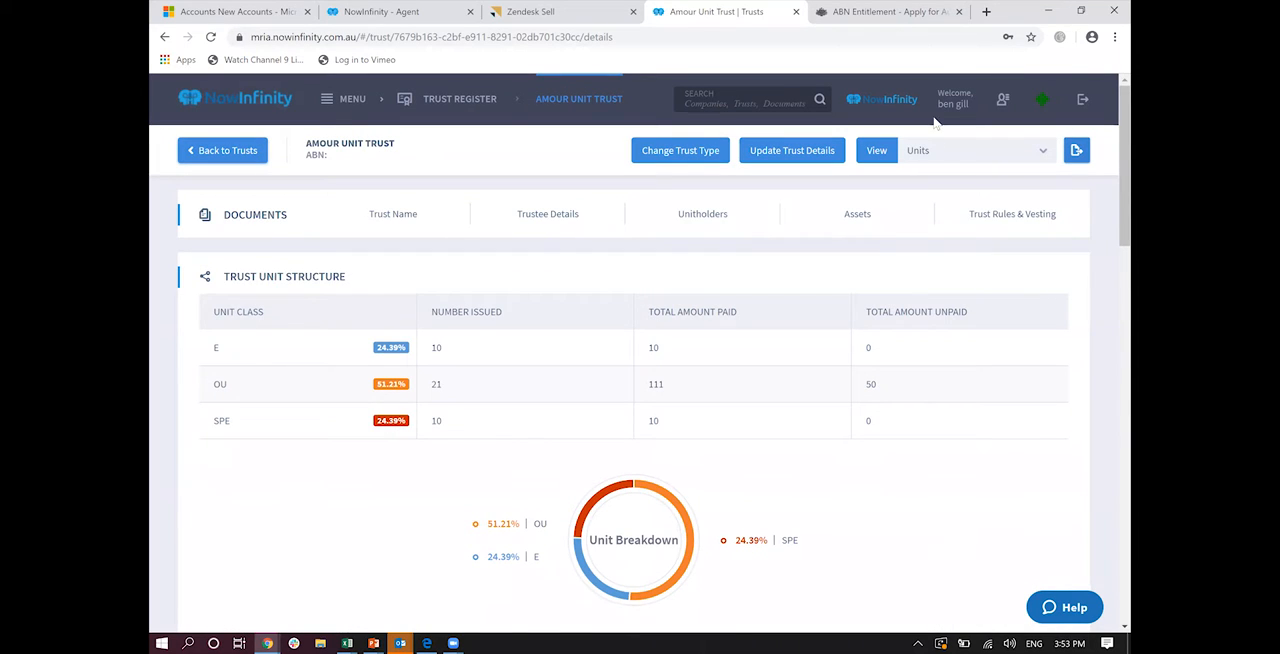
Step: Show the trust's Timeline view, examine its events back to the establishment entry, and return to the Main view
{"action": "left_click", "coordinate": [934, 154]}
{"action": "left_click", "coordinate": [940, 252]}
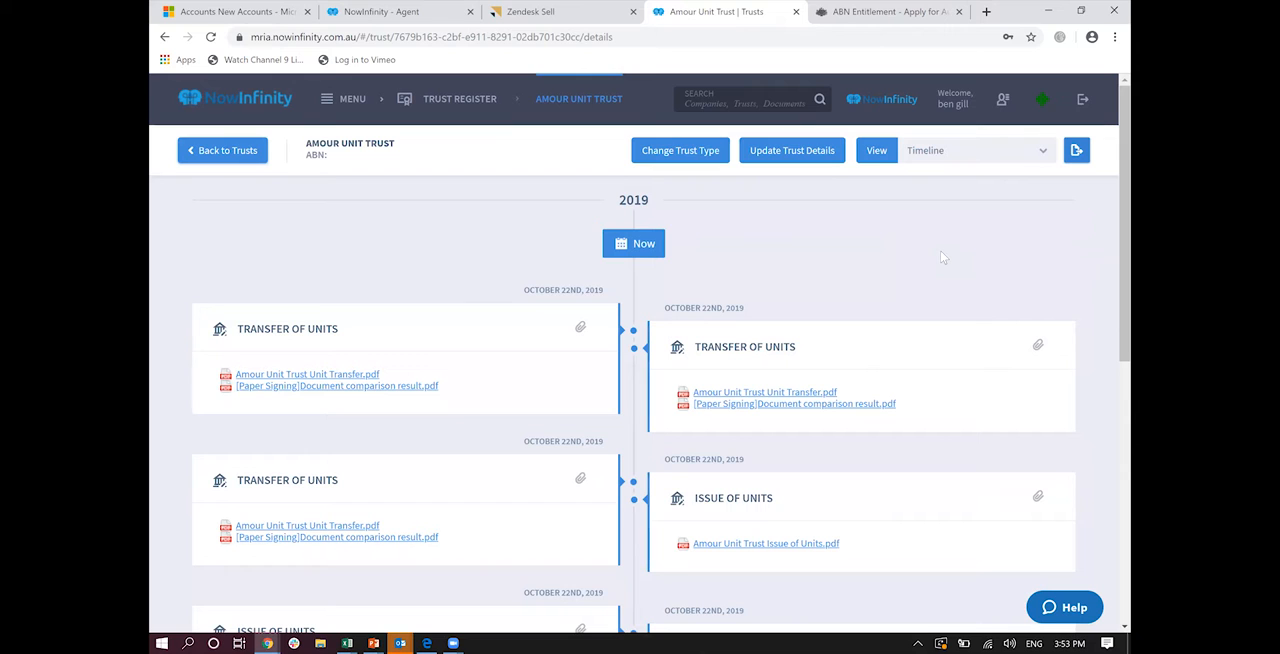
{"action": "scroll", "coordinate": [940, 257], "scroll_direction": "down", "scroll_amount": 5}
{"action": "scroll", "coordinate": [940, 257], "scroll_direction": "down", "scroll_amount": 1}
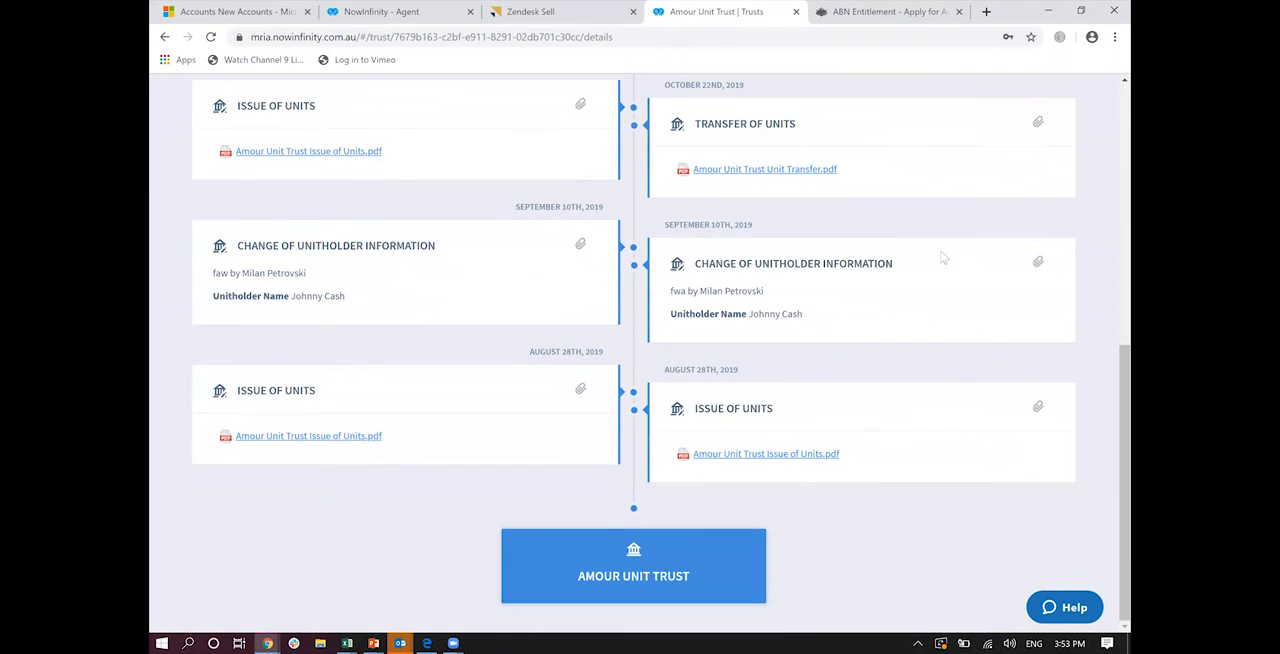
{"action": "mouse_move", "coordinate": [634, 466]}
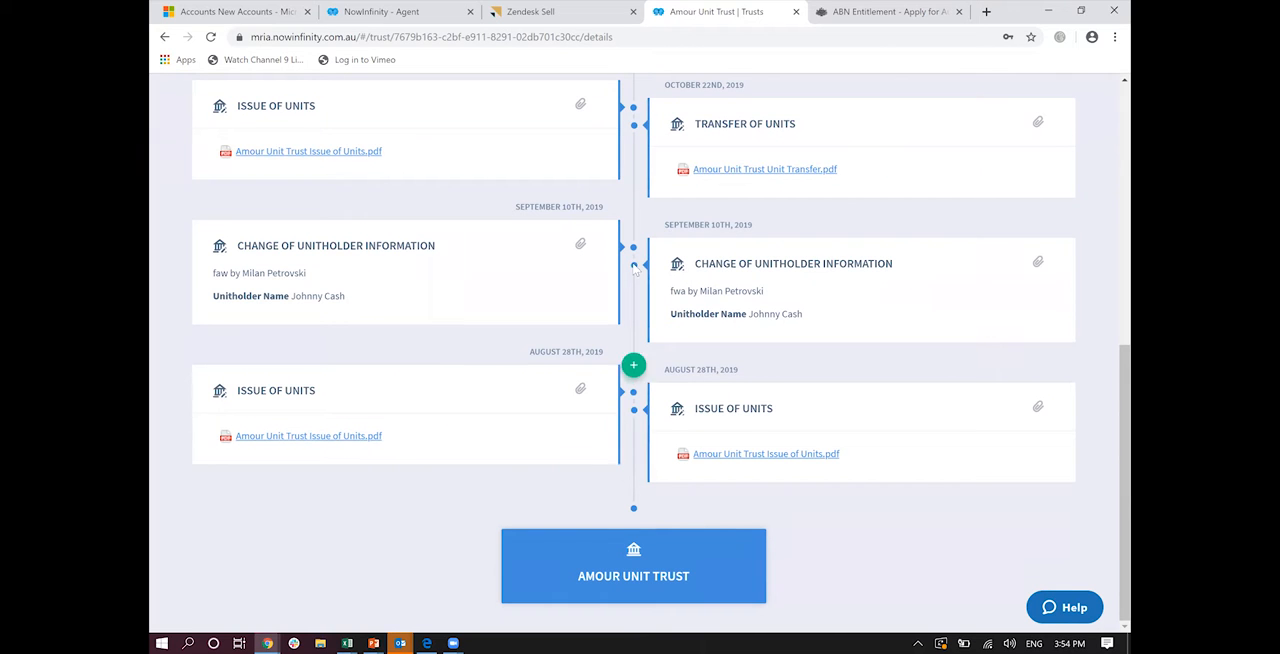
{"action": "scroll", "coordinate": [634, 275], "scroll_direction": "up", "scroll_amount": 6}
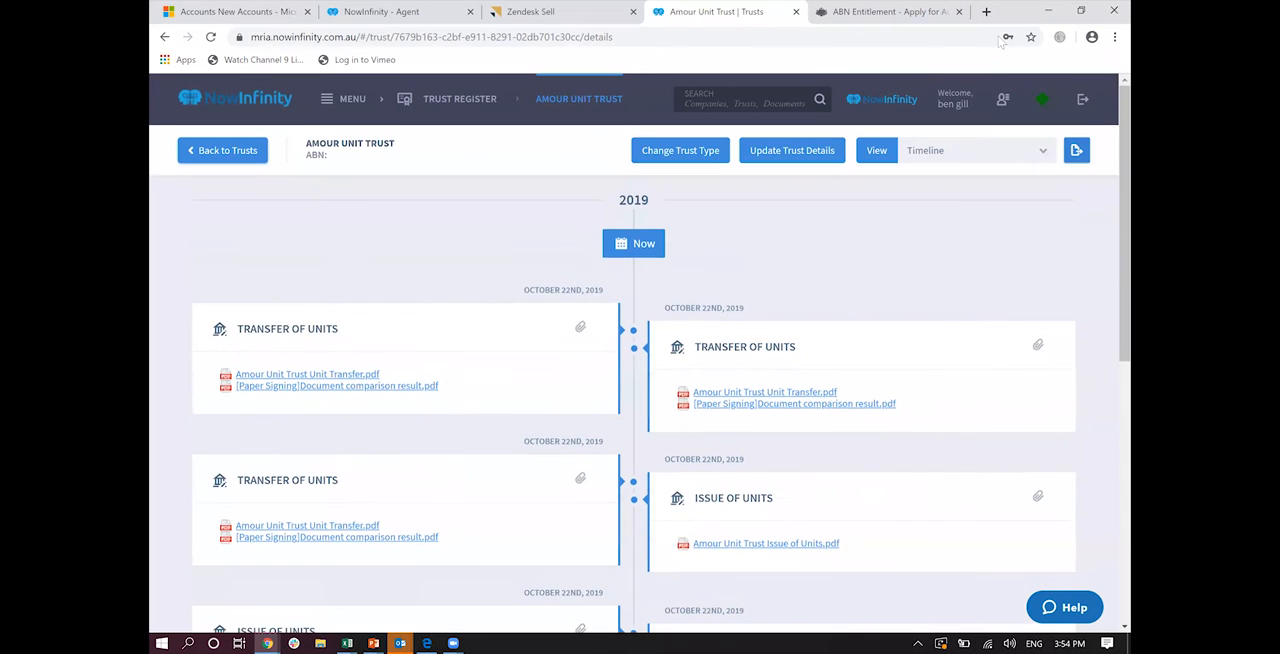
{"action": "left_click", "coordinate": [965, 151]}
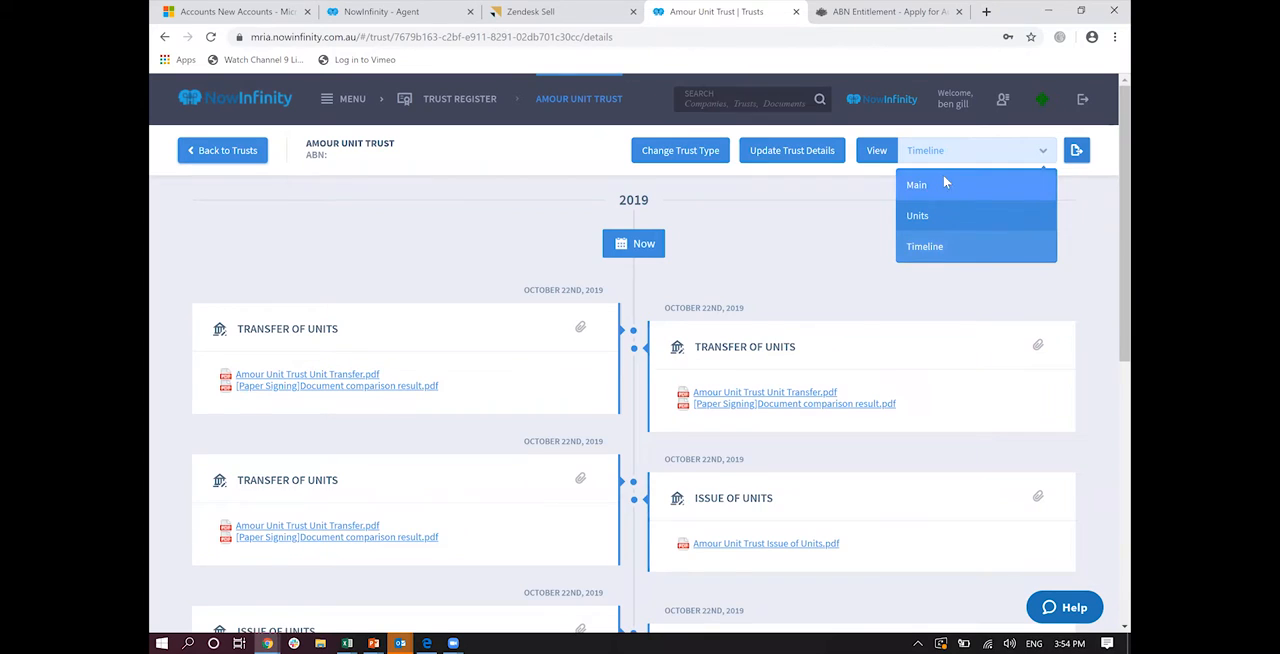
{"action": "left_click", "coordinate": [943, 176]}
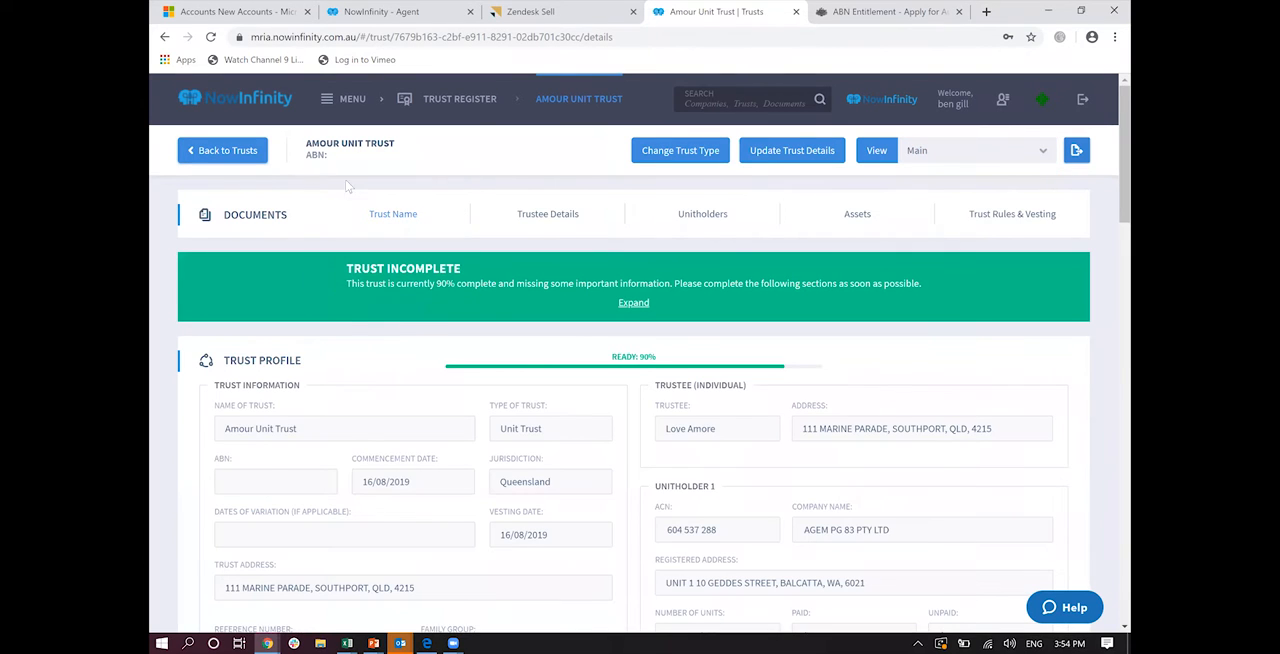
Step: Return to the Trust Register's list of trusts and look through it for a discretionary trust
{"action": "left_click", "coordinate": [327, 104]}
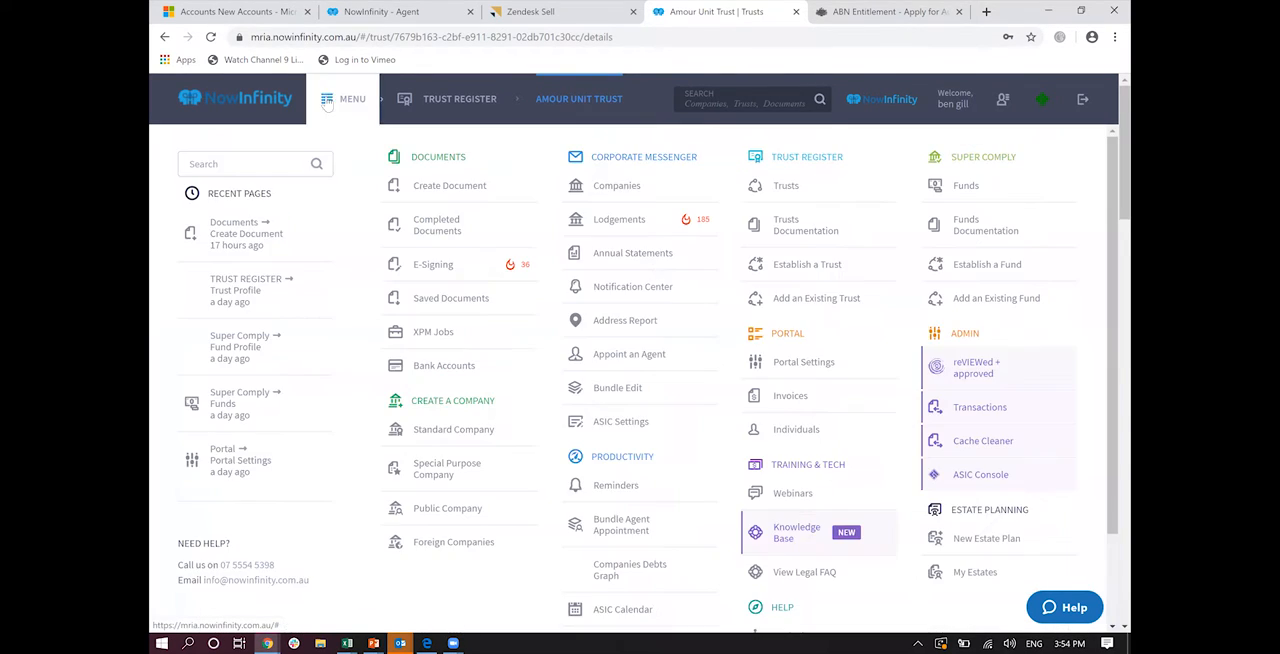
{"action": "left_click", "coordinate": [785, 186]}
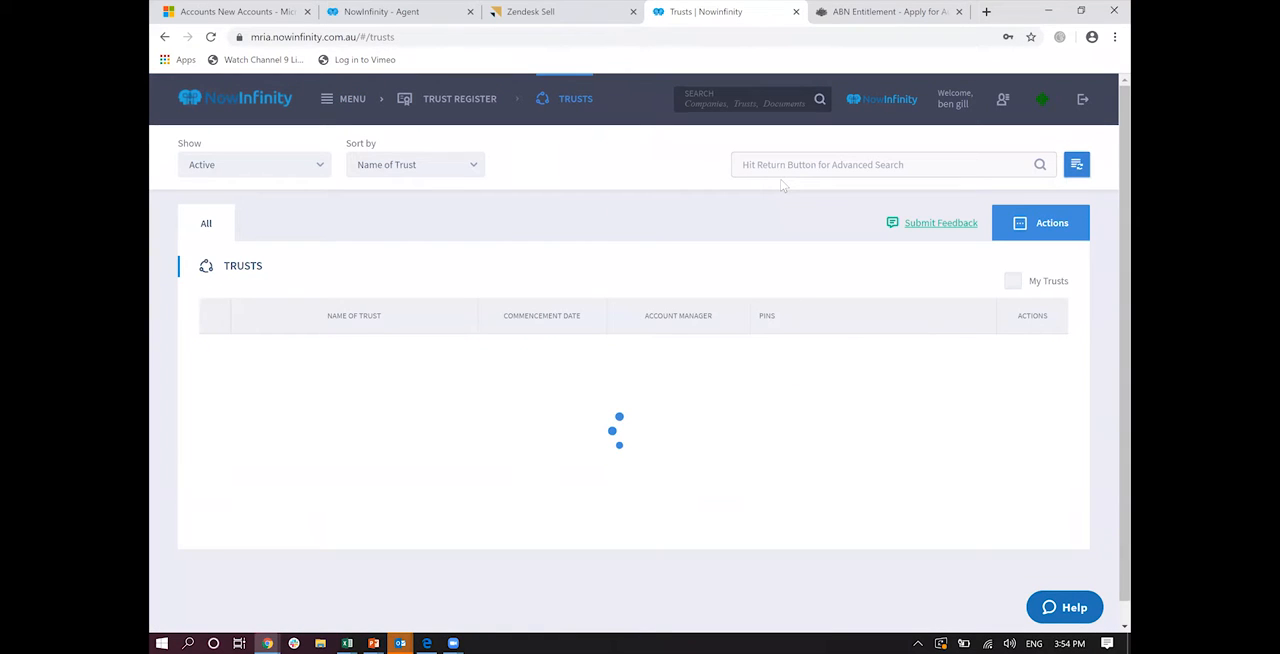
{"action": "scroll", "coordinate": [783, 186], "scroll_direction": "down", "scroll_amount": 10}
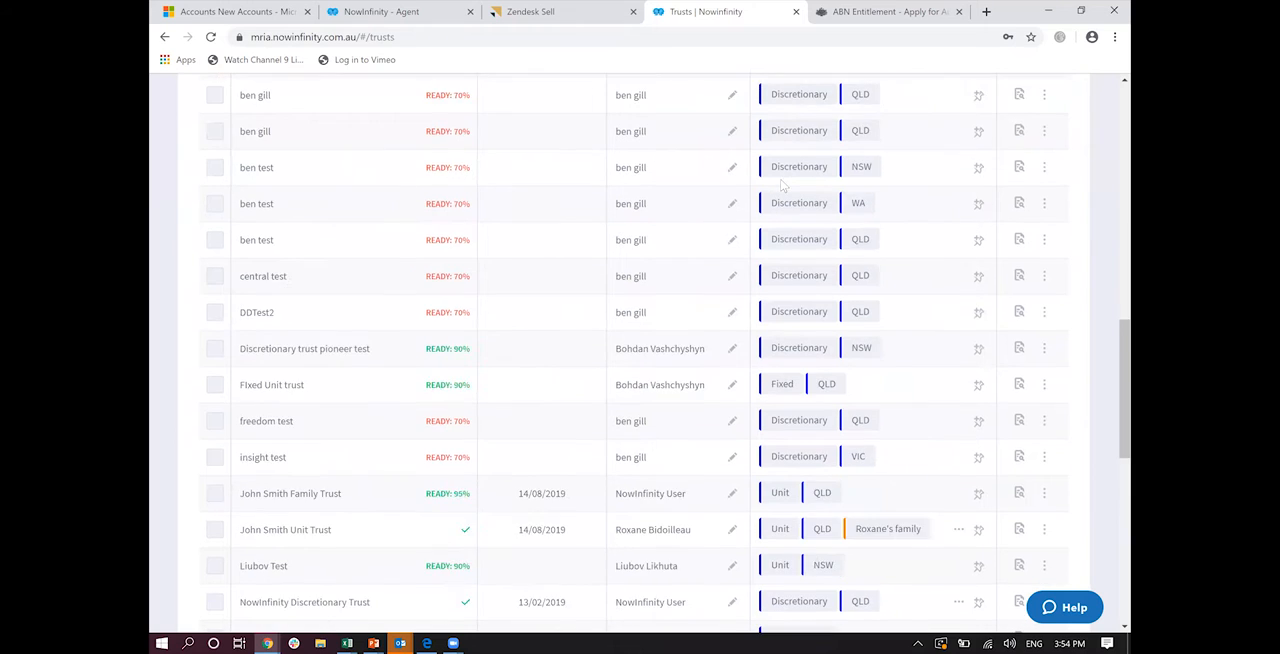
{"action": "scroll", "coordinate": [782, 186], "scroll_direction": "down", "scroll_amount": 1}
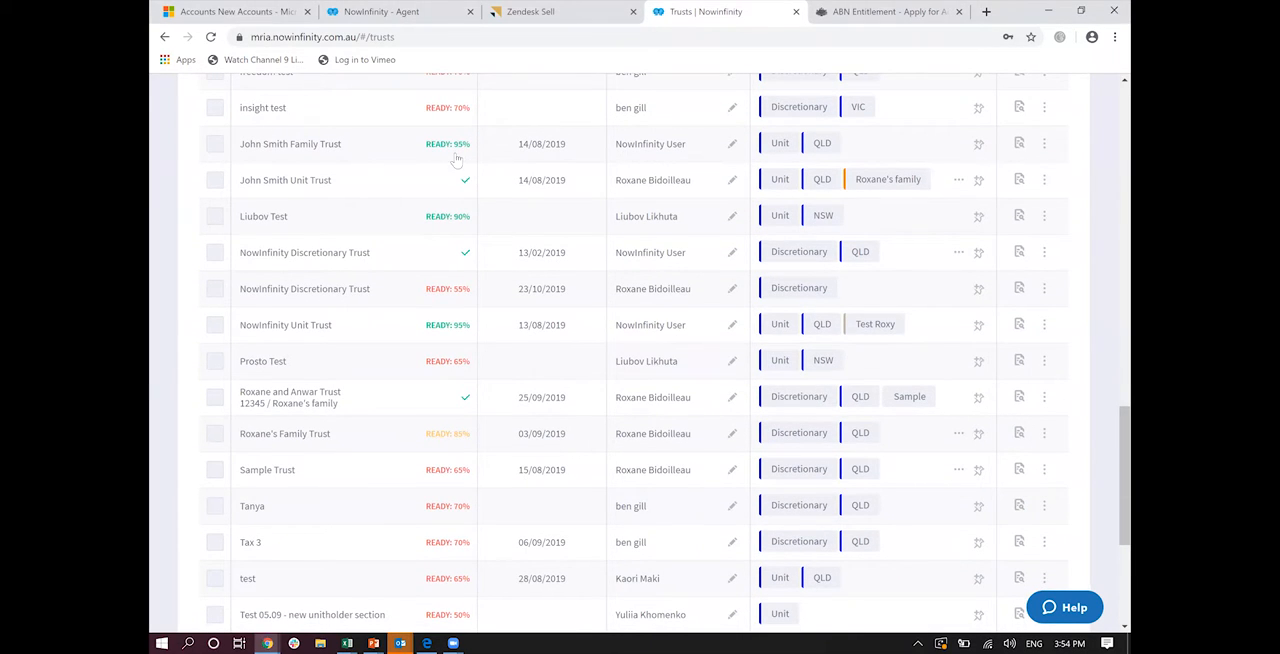
{"action": "scroll", "coordinate": [456, 160], "scroll_direction": "up", "scroll_amount": 2}
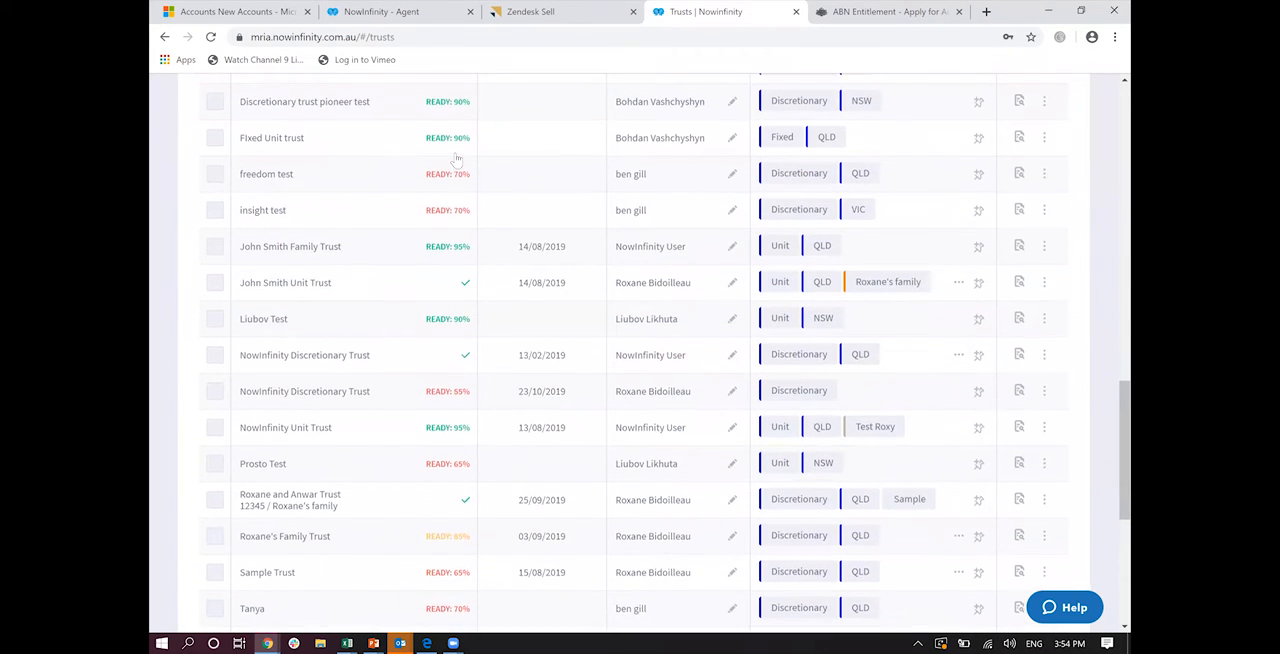
{"action": "scroll", "coordinate": [456, 160], "scroll_direction": "up", "scroll_amount": 2}
{"action": "scroll", "coordinate": [456, 160], "scroll_direction": "down", "scroll_amount": 1}
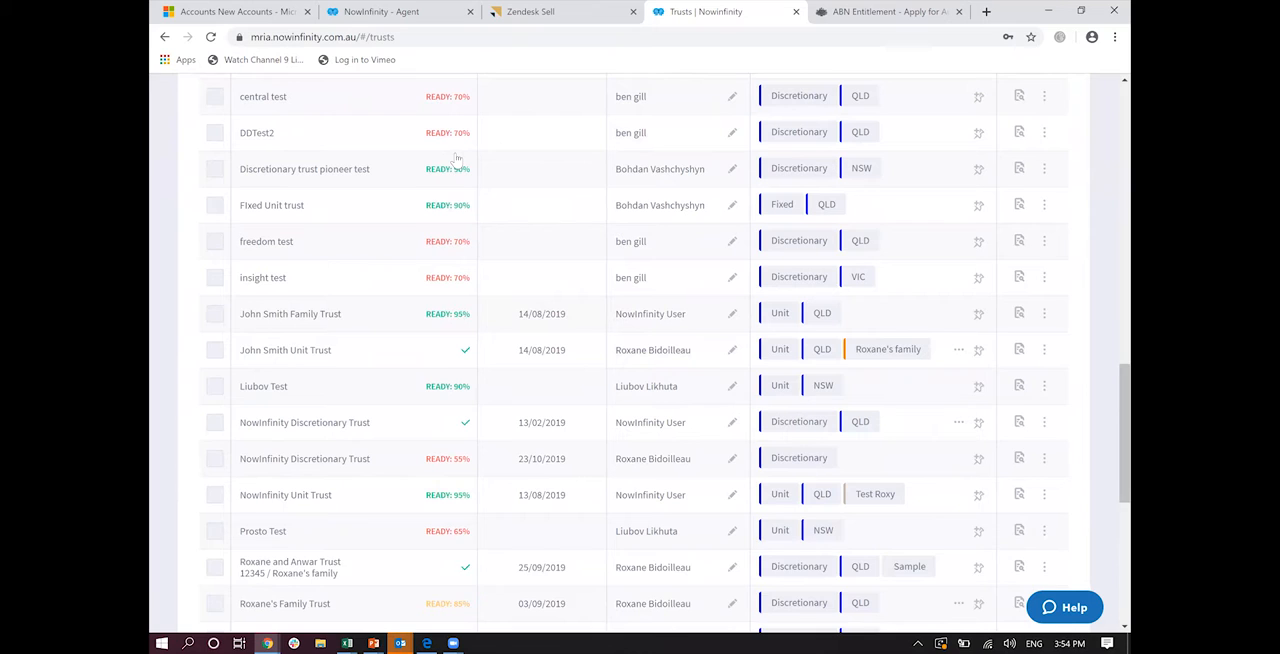
{"action": "scroll", "coordinate": [456, 160], "scroll_direction": "up", "scroll_amount": 1}
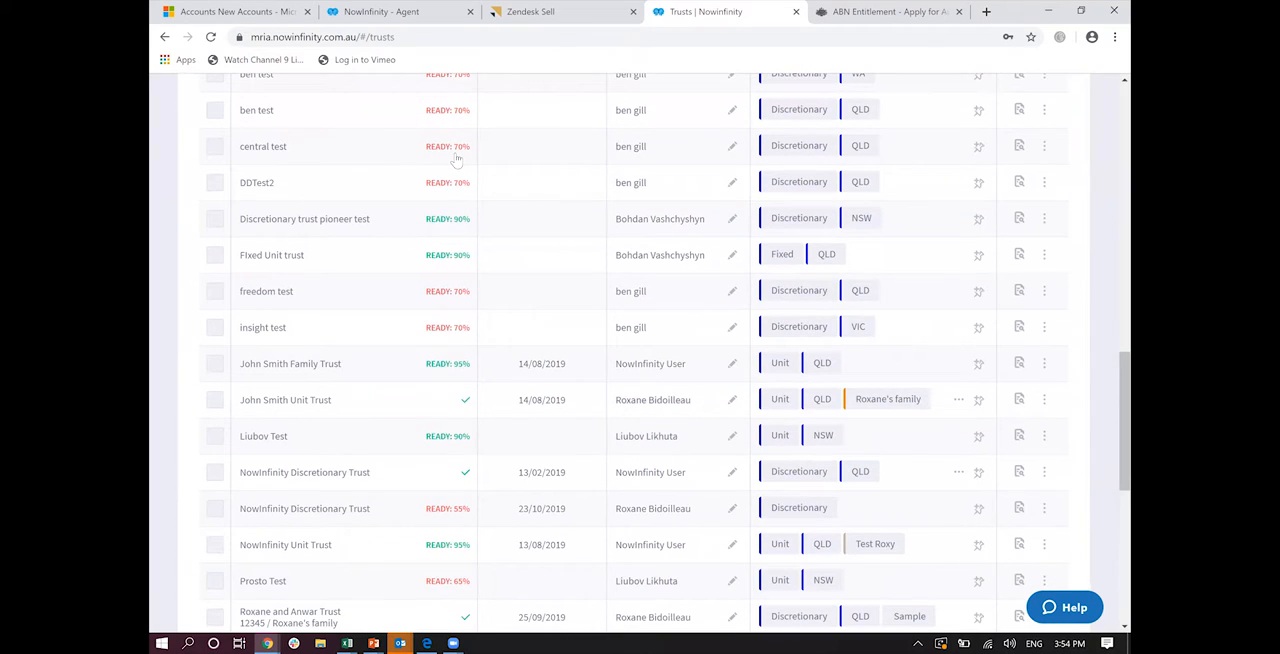
Step: Expand the Discretionary trust pioneer test entry, check its summary, and open its full profile
{"action": "left_click", "coordinate": [287, 224]}
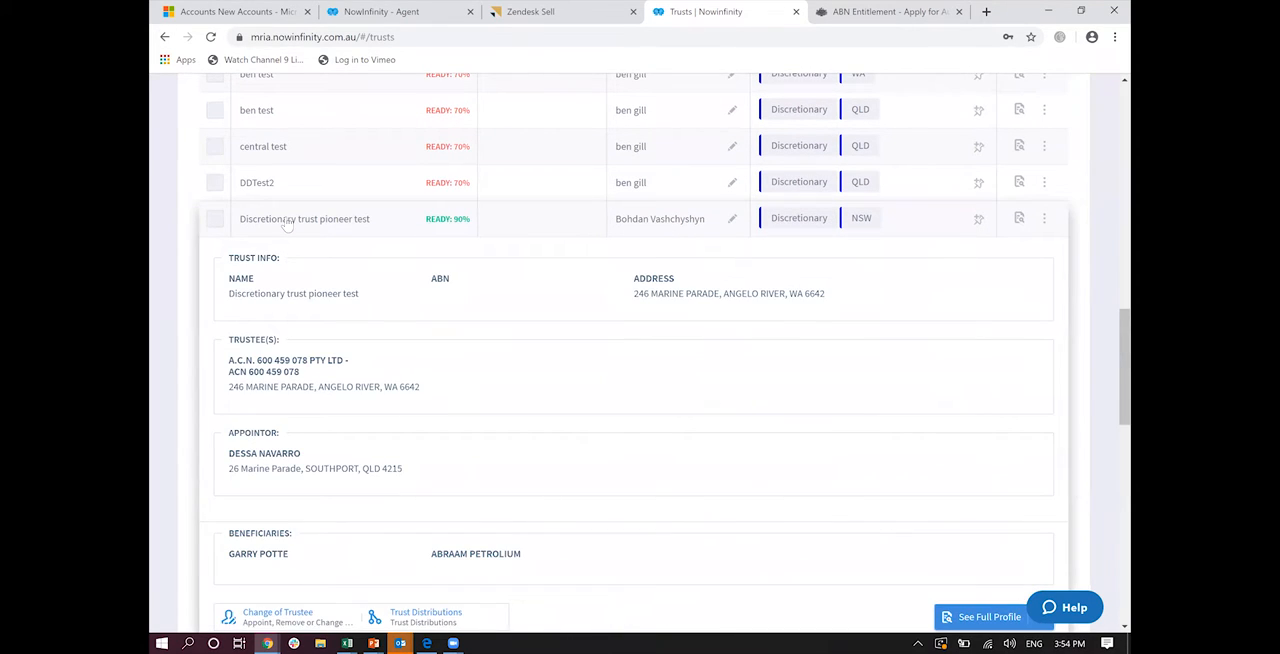
{"action": "scroll", "coordinate": [287, 224], "scroll_direction": "down", "scroll_amount": 2}
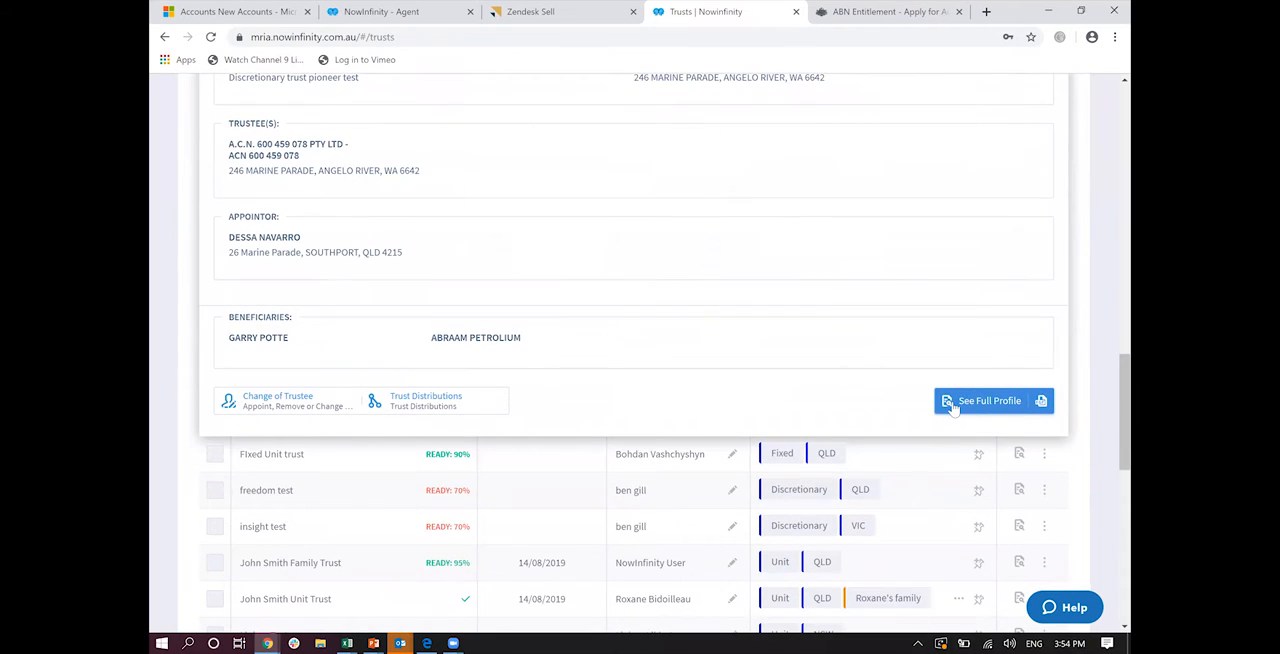
{"action": "left_click", "coordinate": [953, 404]}
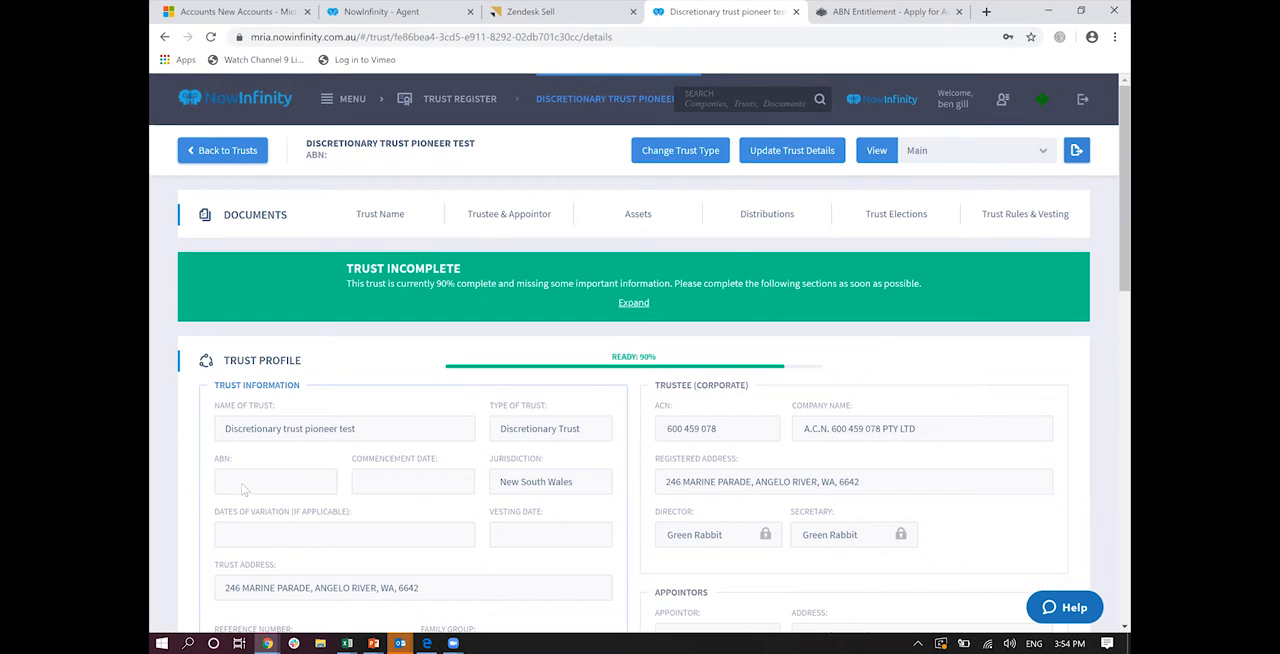
Step: Start a Trust Distribution and Minutes document from the trust profile and accept the prefilled trust, corporate trustee and two beneficiary details
{"action": "mouse_move", "coordinate": [756, 219]}
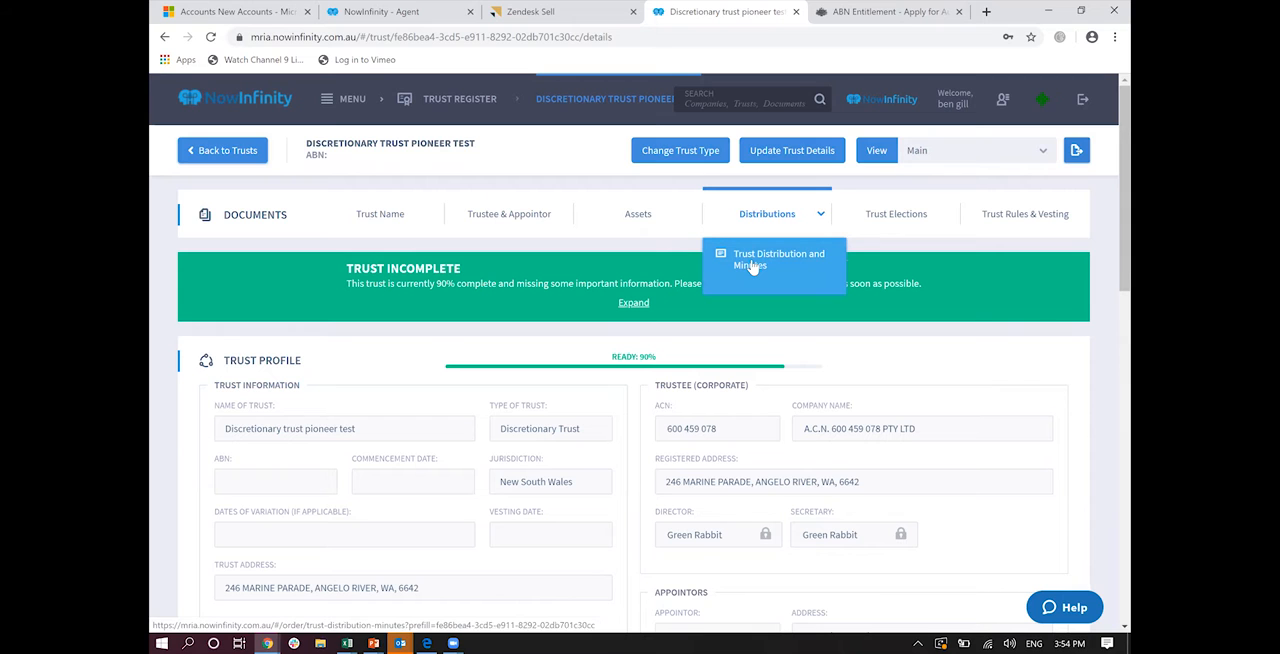
{"action": "left_click", "coordinate": [752, 264]}
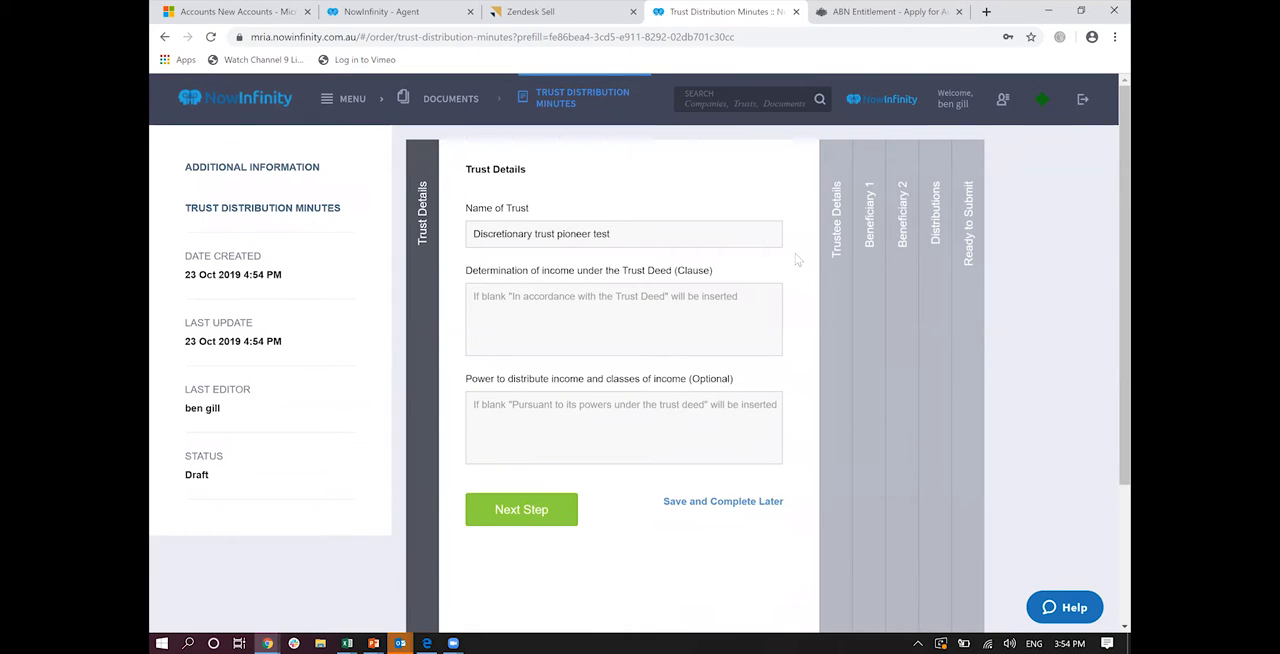
{"action": "left_click", "coordinate": [516, 520]}
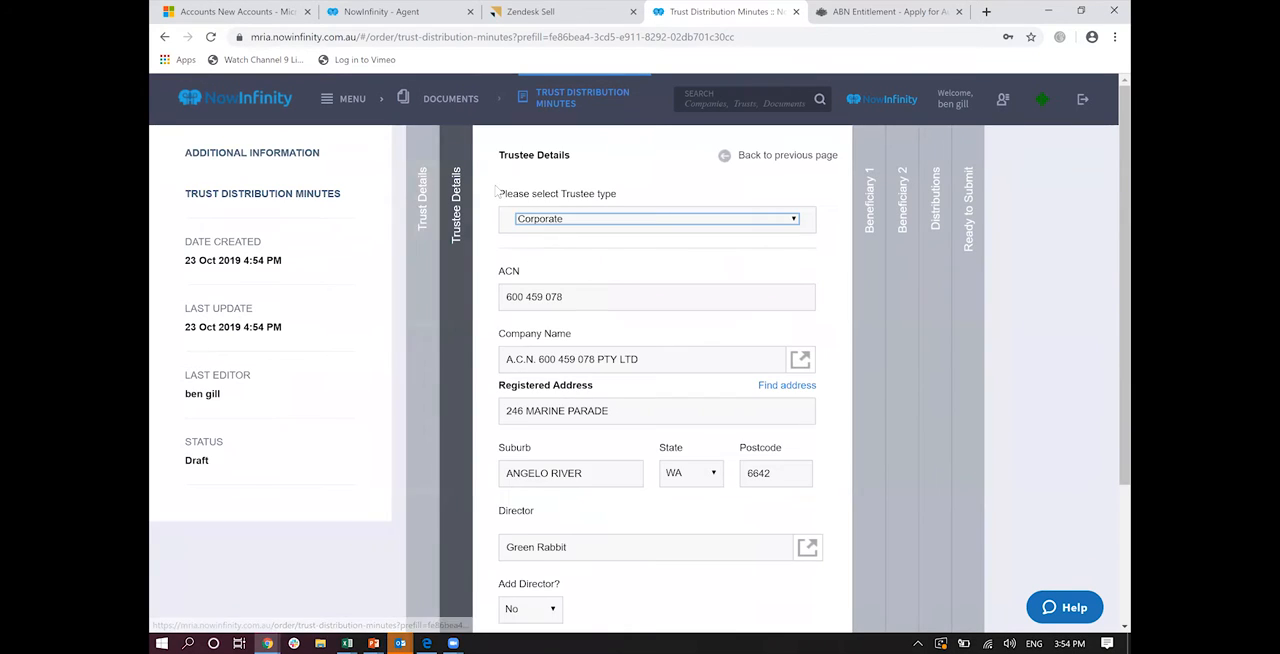
{"action": "scroll", "coordinate": [600, 463], "scroll_direction": "down", "scroll_amount": 3}
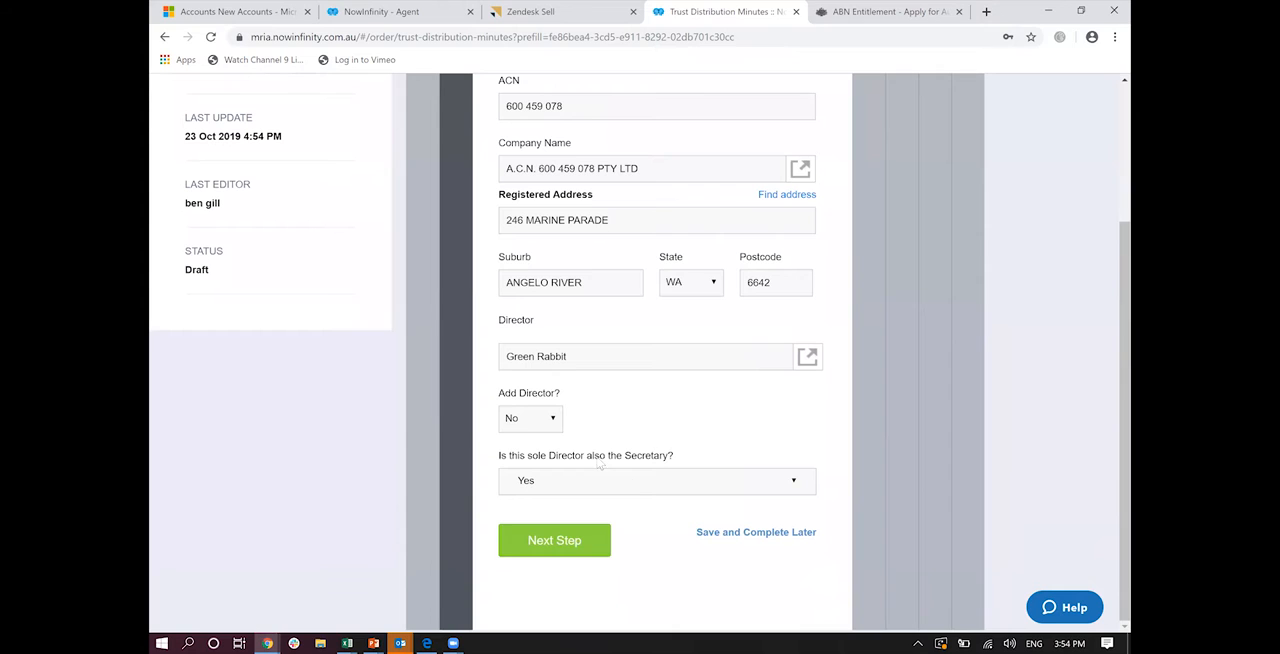
{"action": "left_click", "coordinate": [562, 538]}
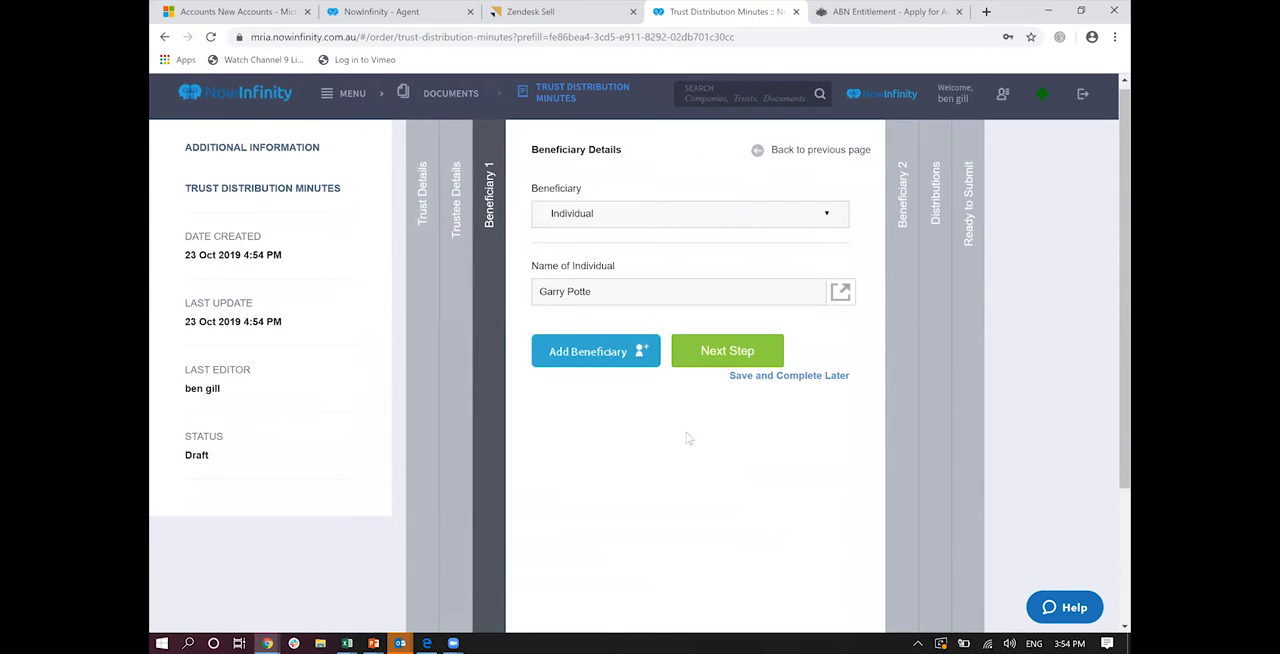
{"action": "left_click", "coordinate": [710, 358]}
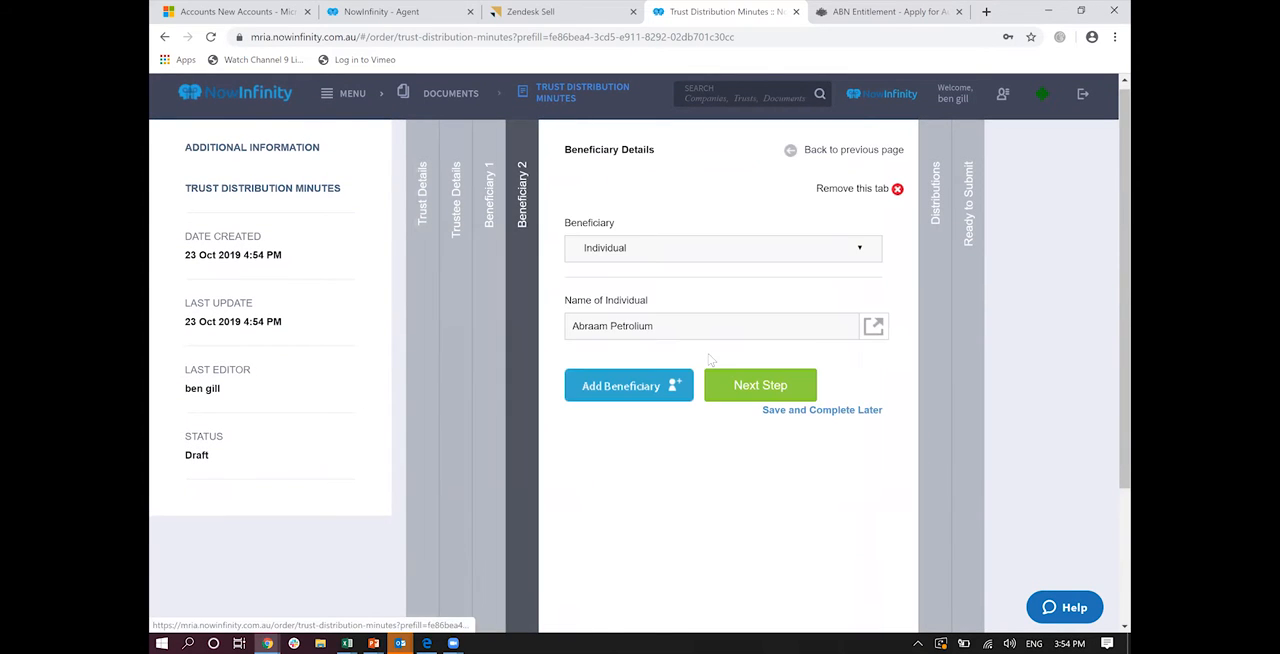
{"action": "left_click", "coordinate": [748, 387]}
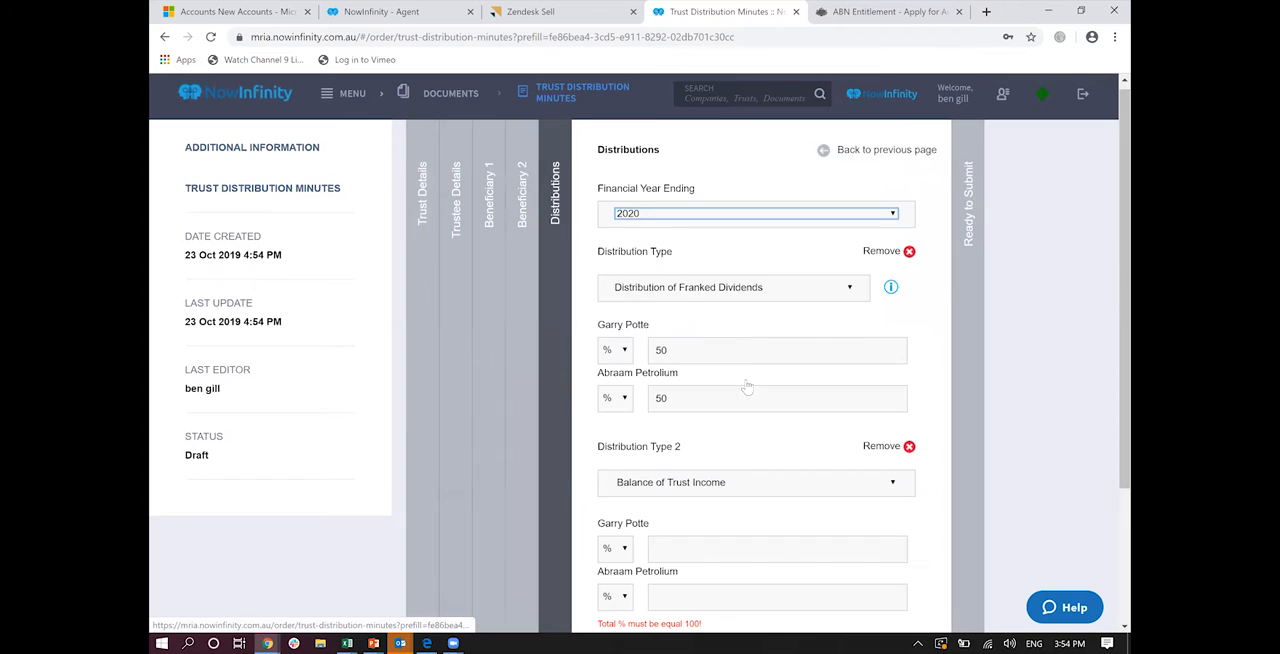
Step: Remove the second distribution, Balance of Trust Income, and check the type and percentage options of the remaining franked dividends distribution
{"action": "left_click", "coordinate": [884, 447]}
{"action": "left_click", "coordinate": [737, 292]}
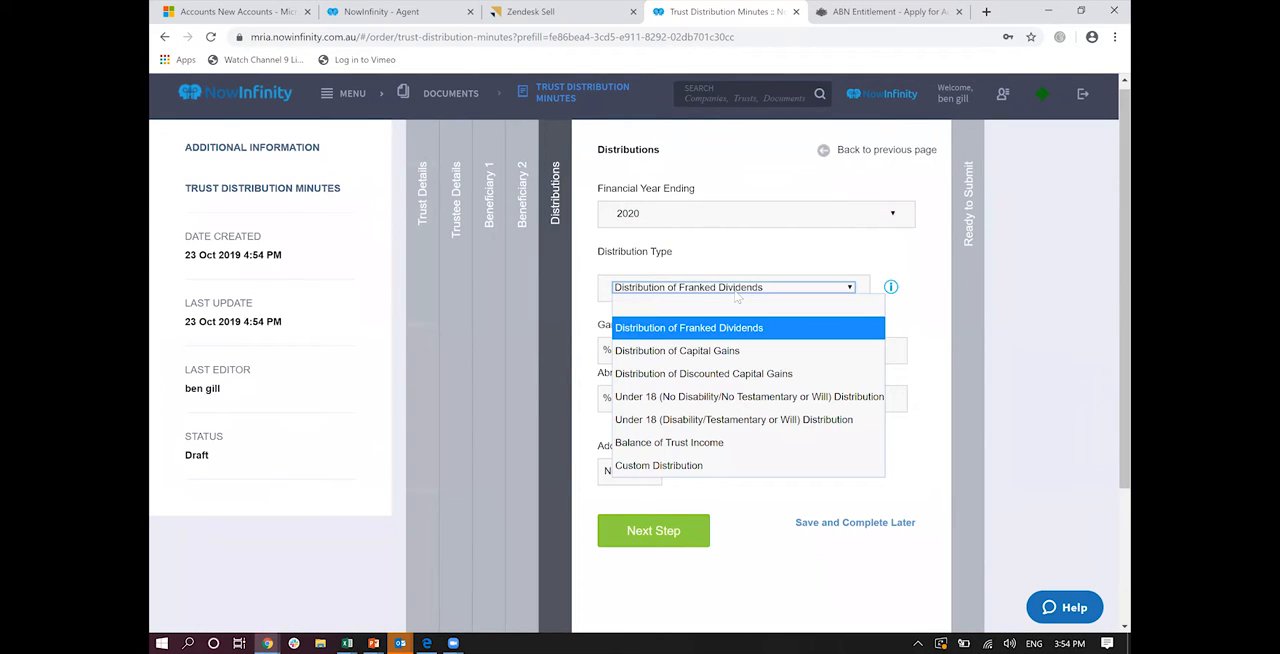
{"action": "left_click", "coordinate": [737, 292]}
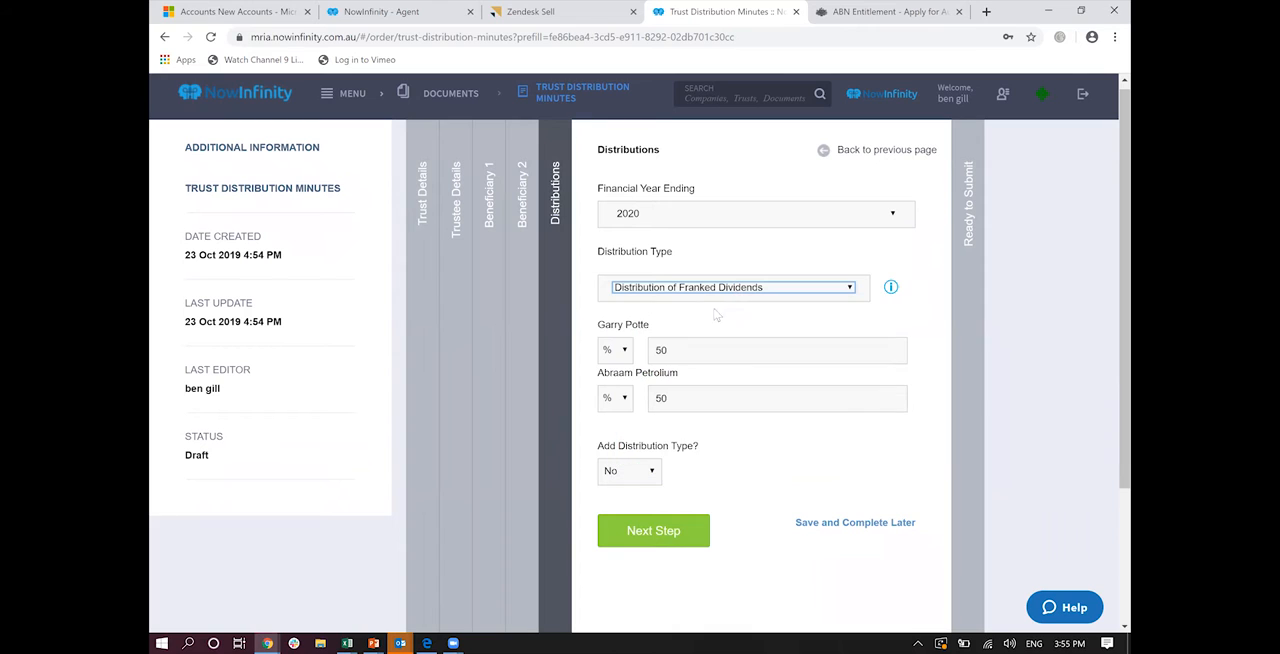
{"action": "left_click", "coordinate": [625, 399]}
{"action": "left_click", "coordinate": [626, 400]}
Step: Accept the distributions and complete the trust distribution minutes without a document reference, hard copy or different logo
{"action": "left_click", "coordinate": [653, 525]}
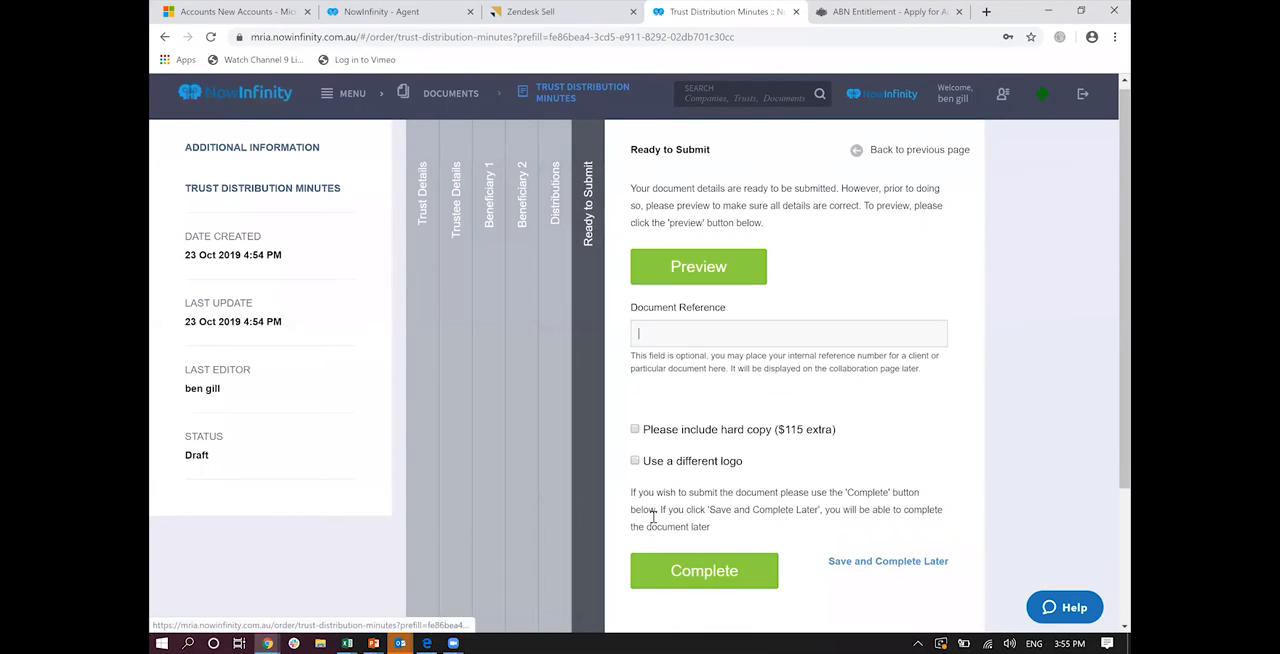
{"action": "scroll", "coordinate": [713, 452], "scroll_direction": "down", "scroll_amount": 1}
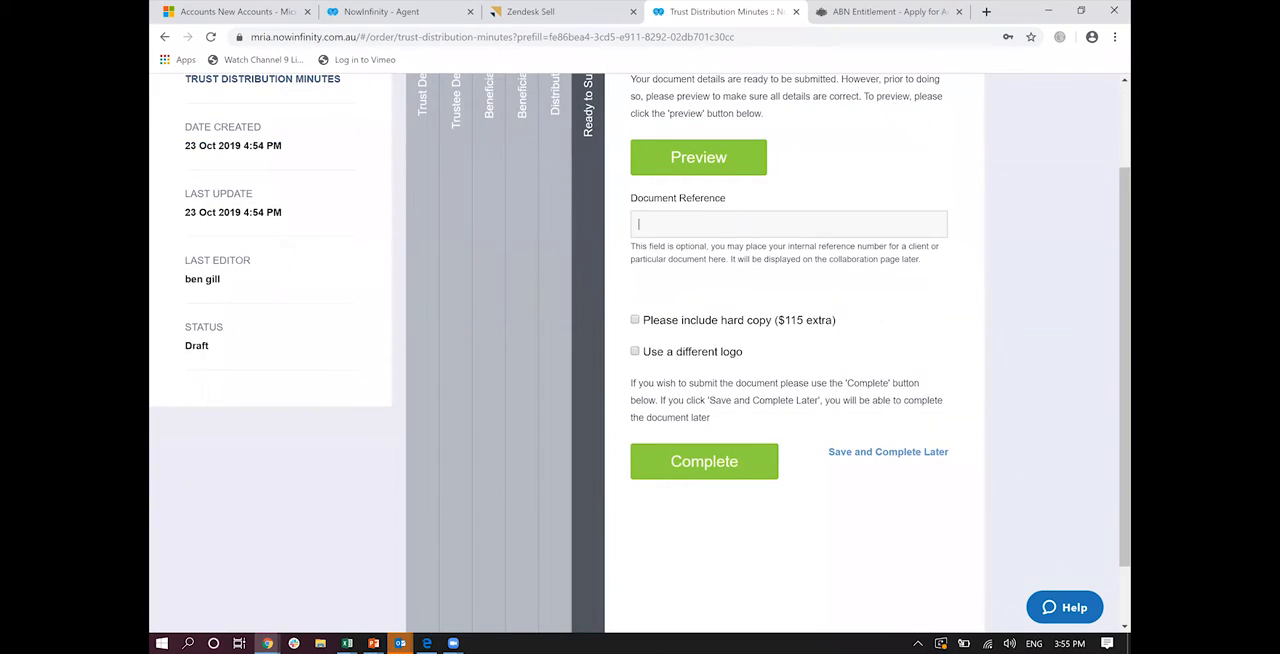
{"action": "left_click", "coordinate": [664, 470]}
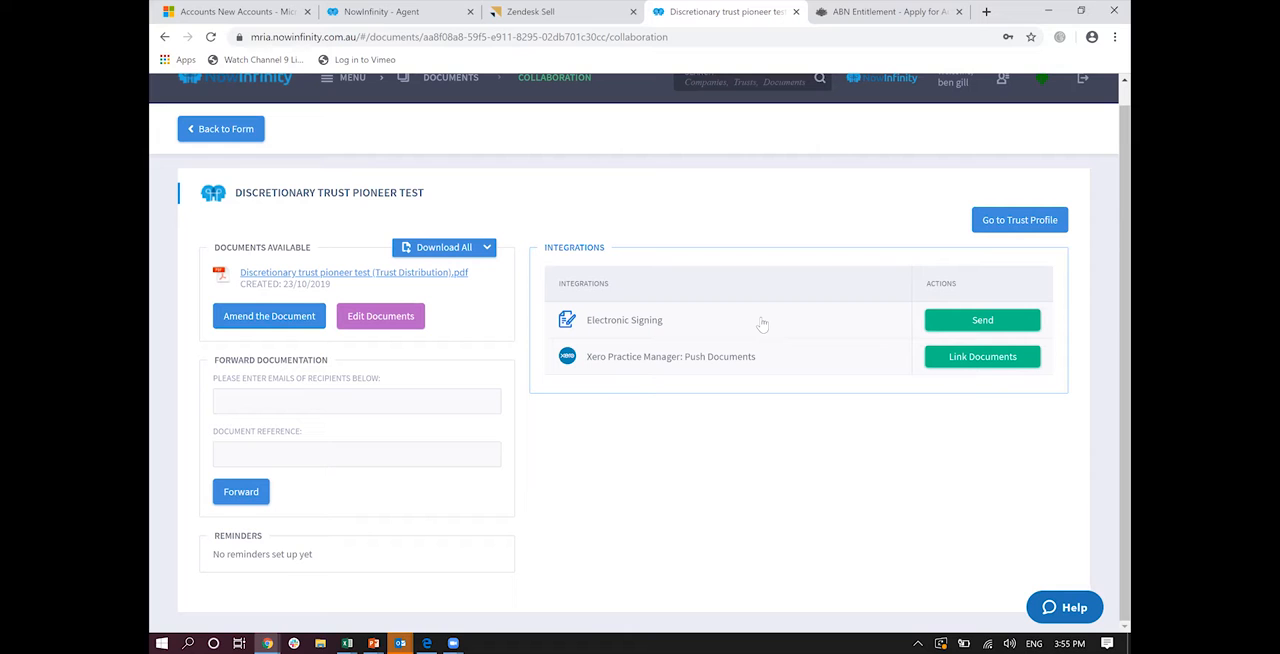
{"action": "scroll", "coordinate": [762, 323], "scroll_direction": "up", "scroll_amount": 1}
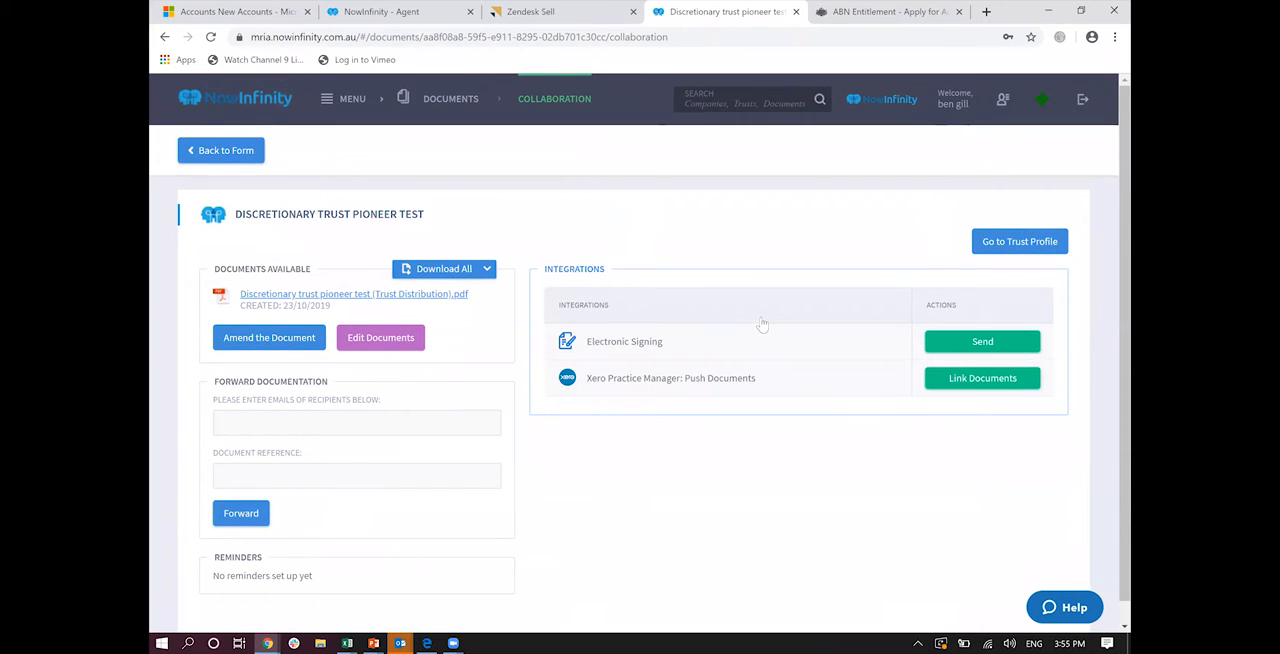
Step: Open the Create Document page and look through the listed trust document types down to Trust Distribution Resolution
{"action": "left_click", "coordinate": [341, 106]}
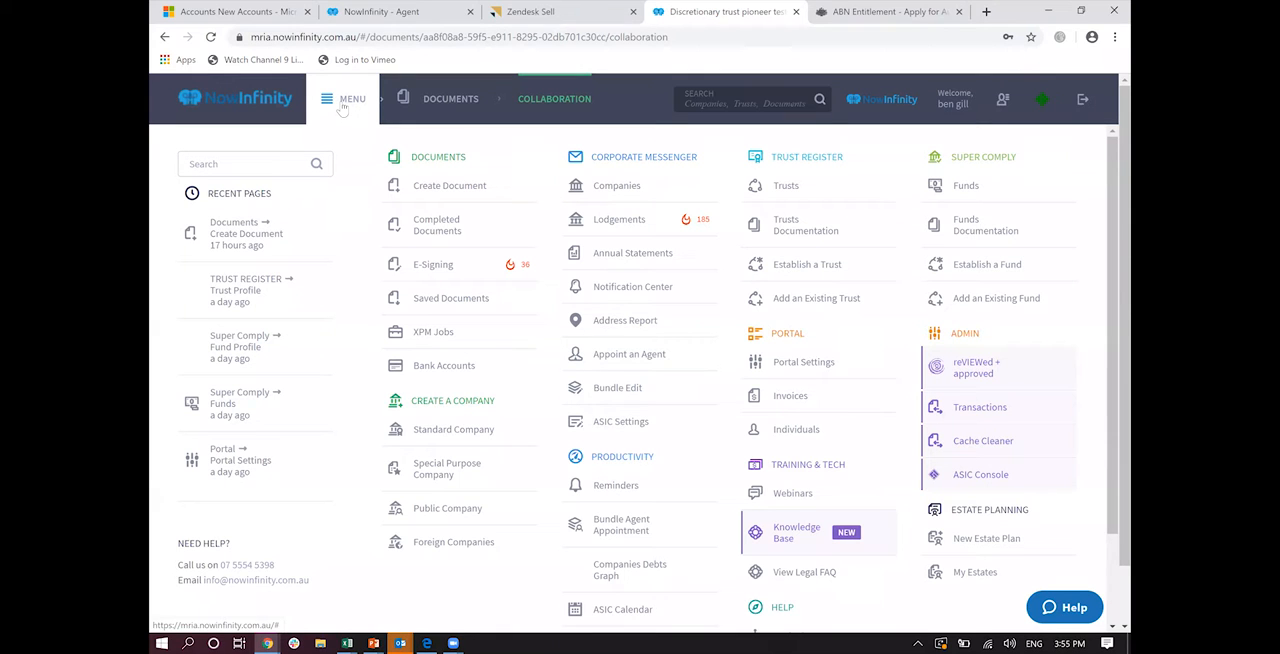
{"action": "left_click", "coordinate": [437, 190]}
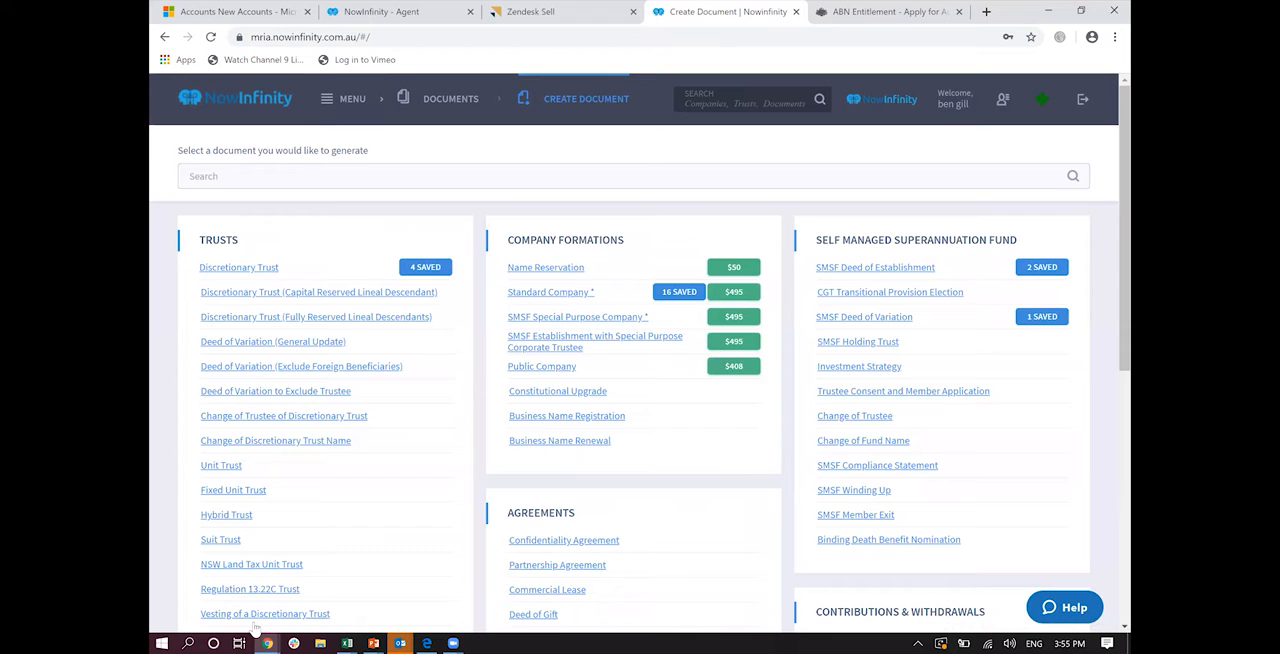
{"action": "scroll", "coordinate": [255, 625], "scroll_direction": "down", "scroll_amount": 3}
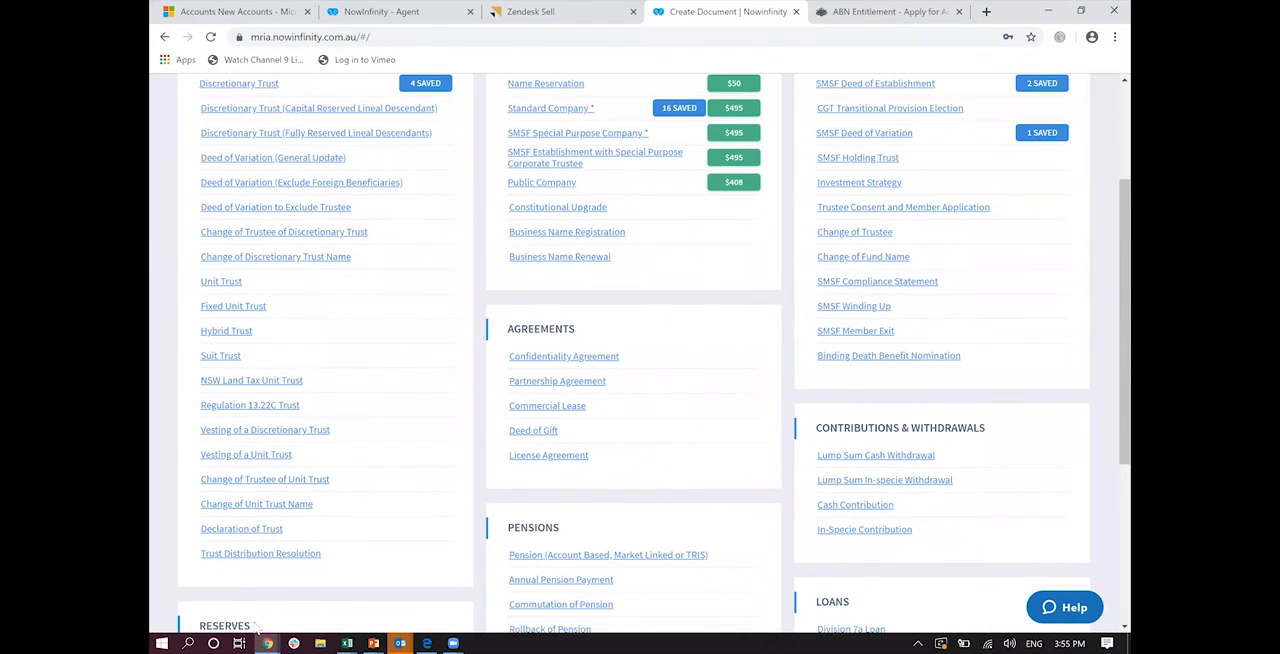
{"action": "scroll", "coordinate": [205, 115], "scroll_direction": "up", "scroll_amount": 3}
Step: In the Super Comply funds list, expand the AHLMGIBSON SUPERANNUATION FUND established 12/06/2017 and start an SMSF Deed of Variation for it
{"action": "left_click", "coordinate": [325, 98]}
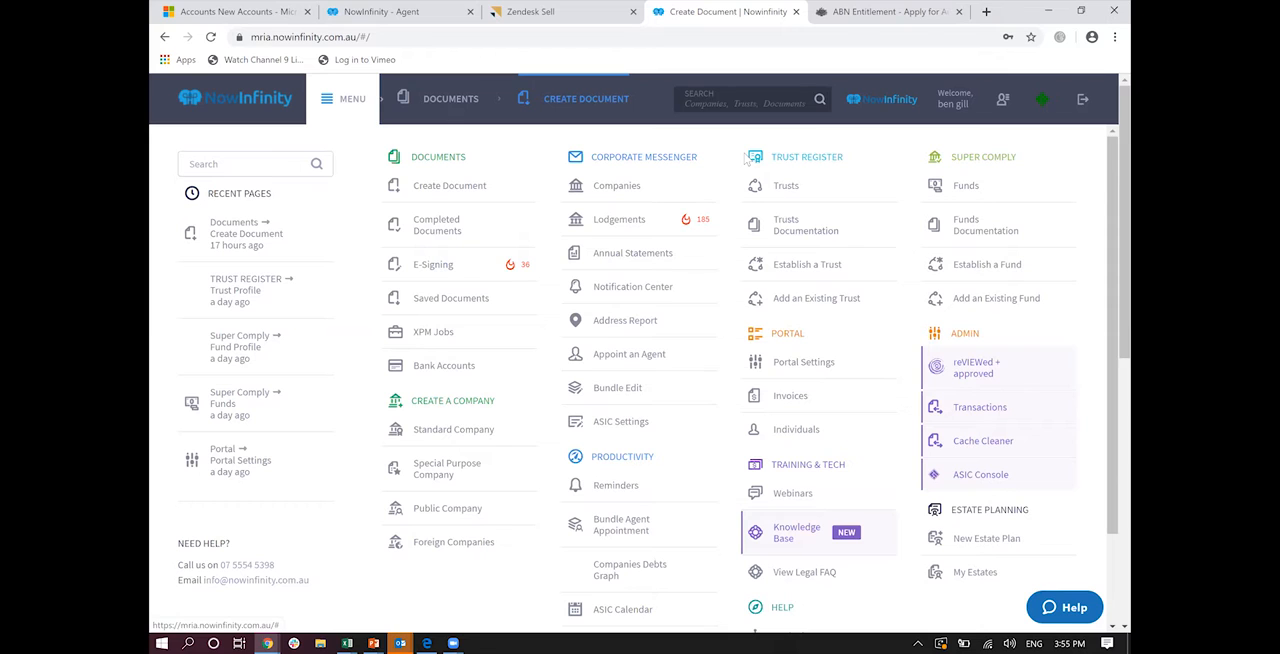
{"action": "left_click", "coordinate": [940, 185]}
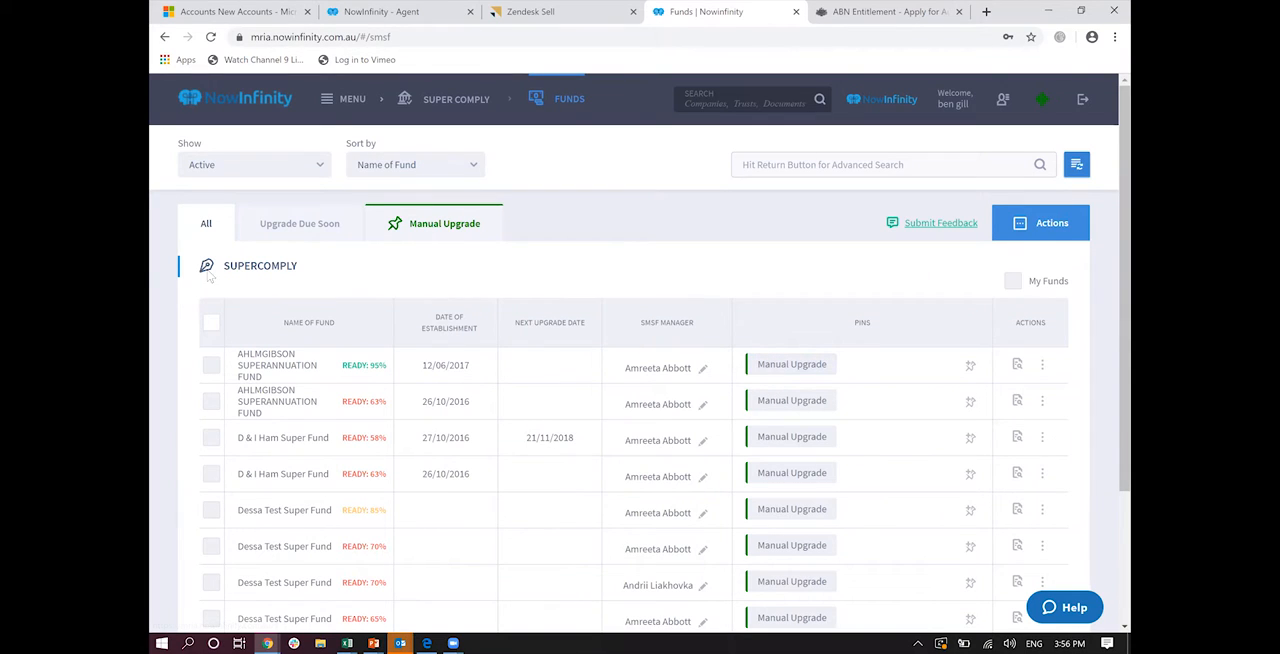
{"action": "left_click", "coordinate": [272, 366]}
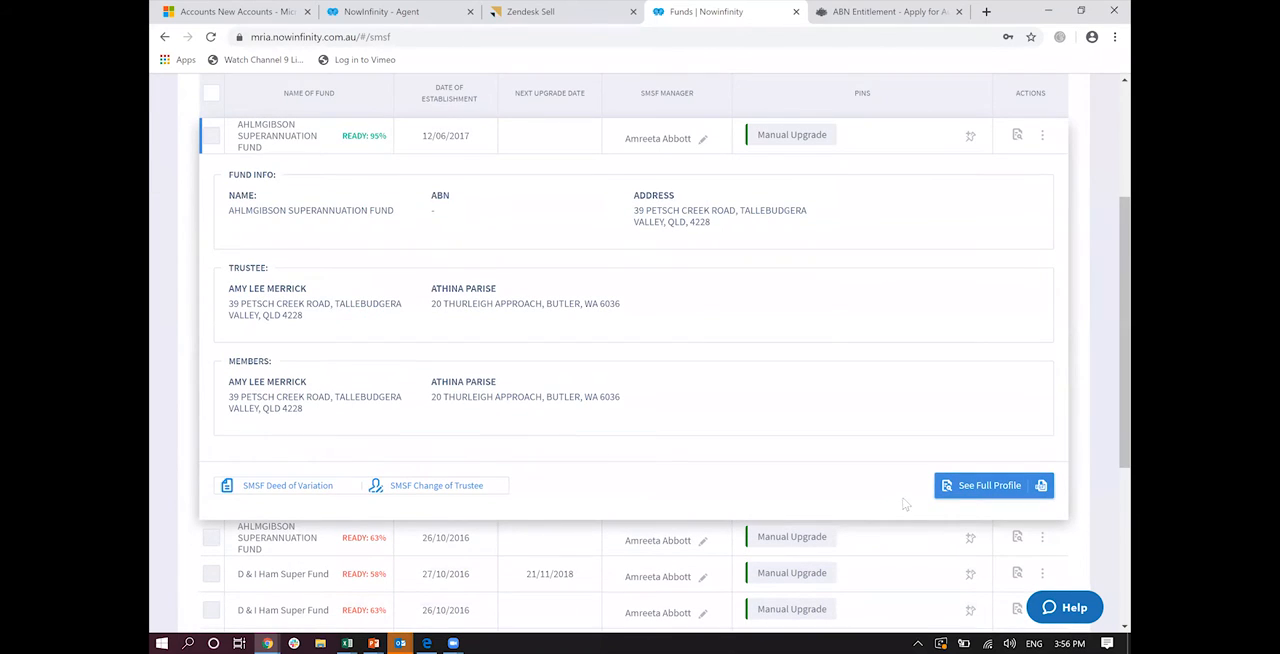
{"action": "left_click", "coordinate": [289, 486]}
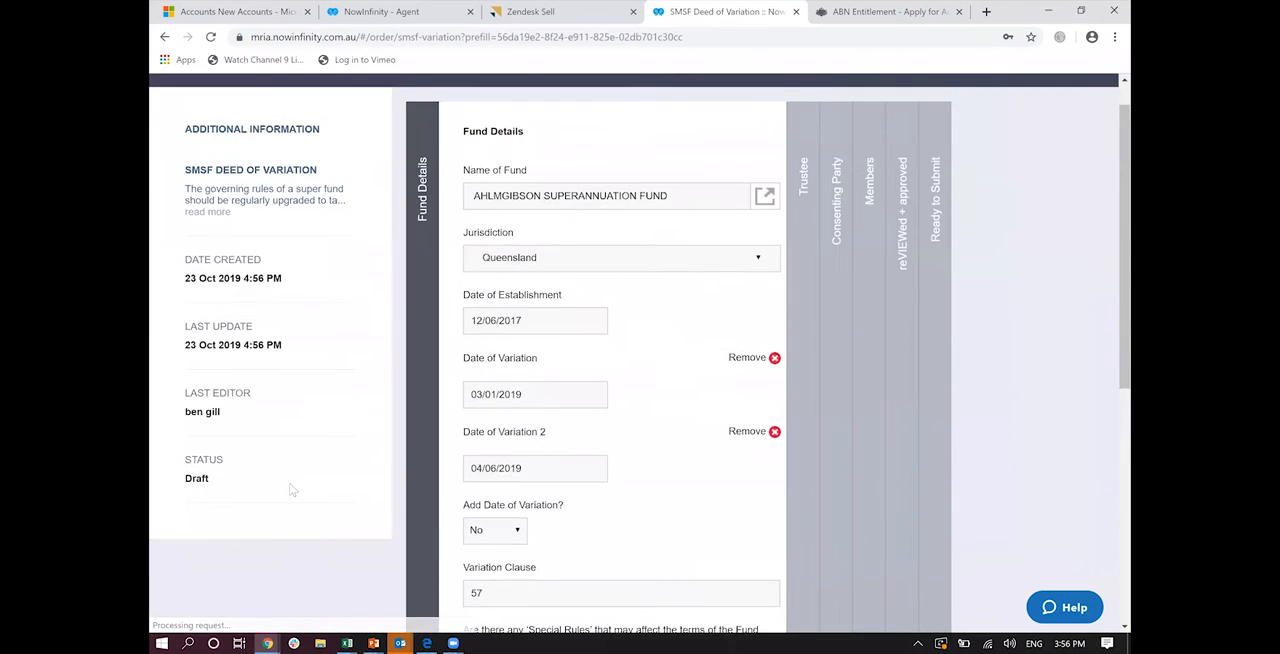
Step: Review the prefilled fund details, including the variation dates and variation clause 57, and accept them
{"action": "scroll", "coordinate": [290, 488], "scroll_direction": "down", "scroll_amount": 2}
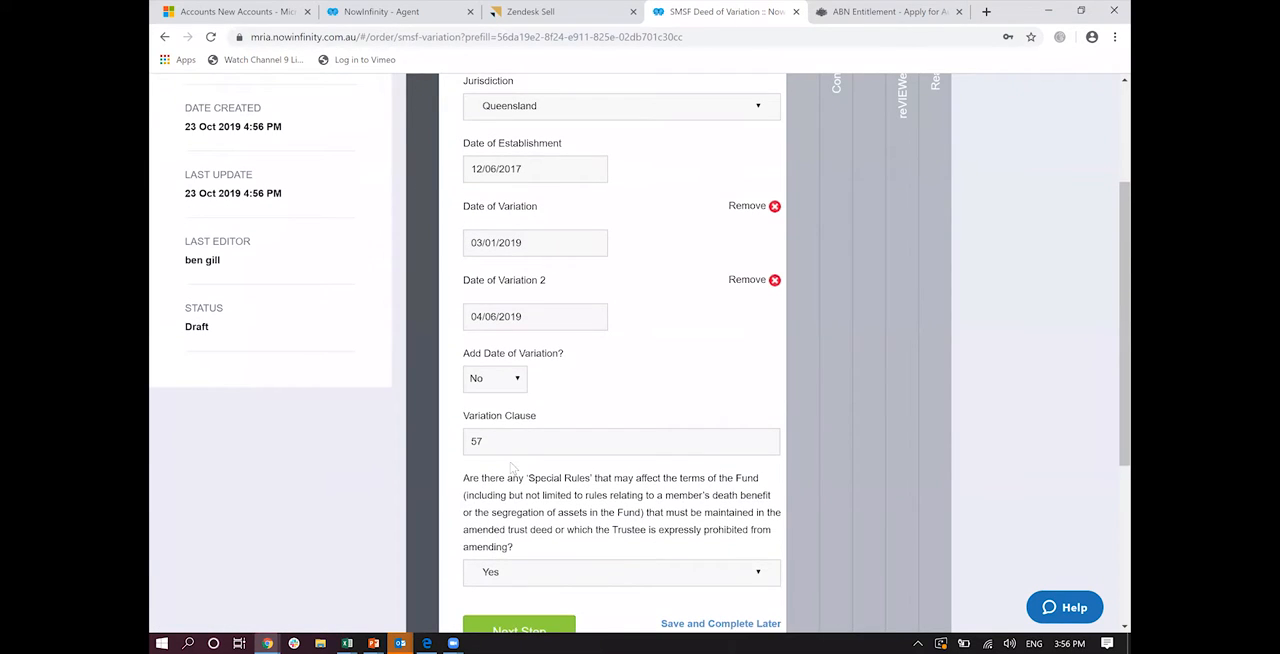
{"action": "left_click_drag", "start_coordinate": [503, 443], "coordinate": [443, 441]}
{"action": "scroll", "coordinate": [443, 441], "scroll_direction": "down", "scroll_amount": 1}
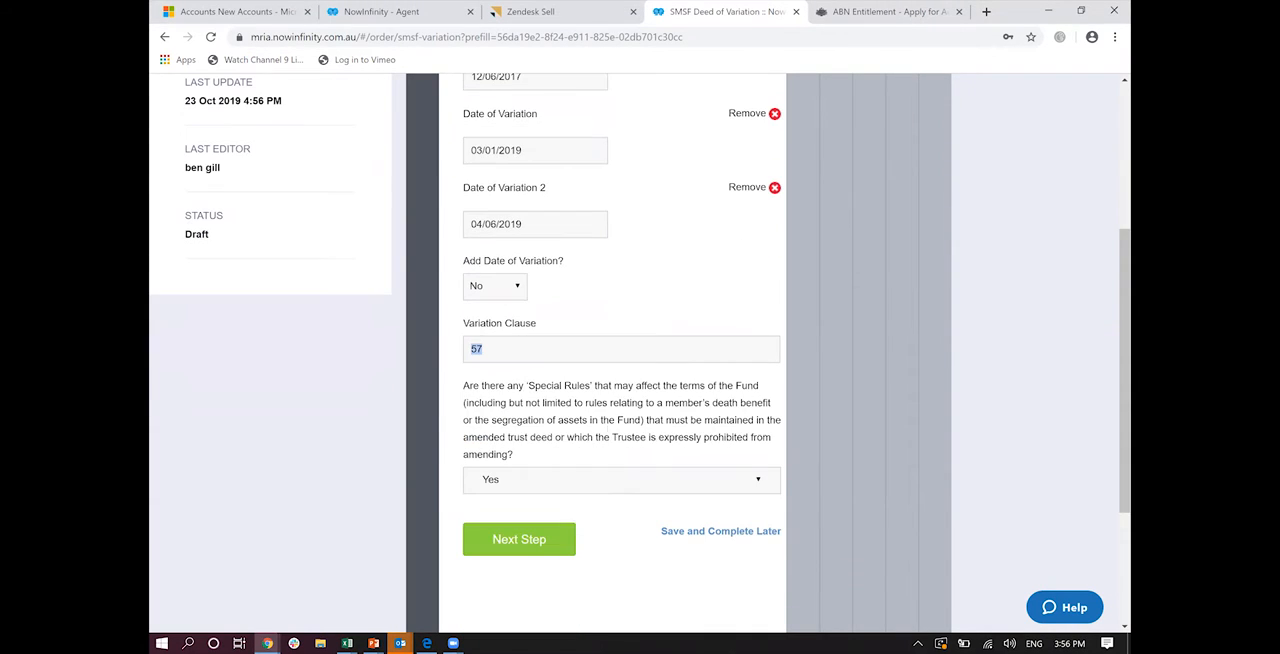
{"action": "left_click", "coordinate": [519, 538]}
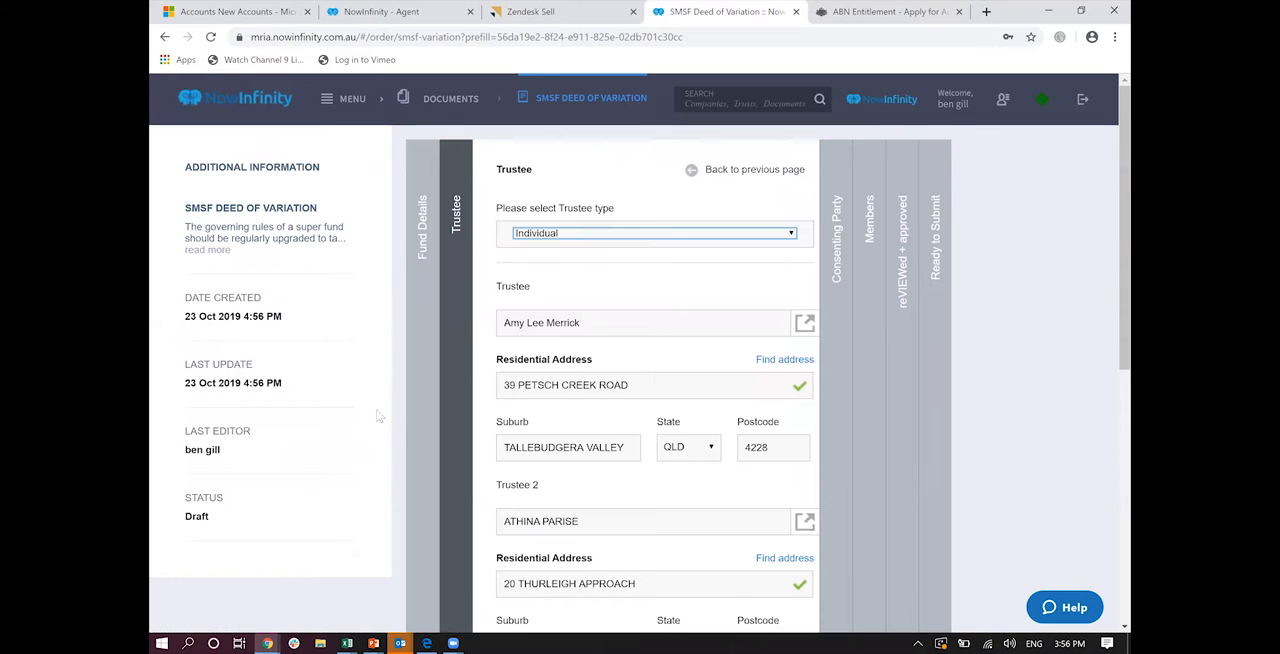
Step: Accept the prefilled trustee, consenting party and member details, and keep the Entry service level for the legal review
{"action": "scroll", "coordinate": [378, 415], "scroll_direction": "down", "scroll_amount": 2}
{"action": "scroll", "coordinate": [378, 415], "scroll_direction": "down", "scroll_amount": 4}
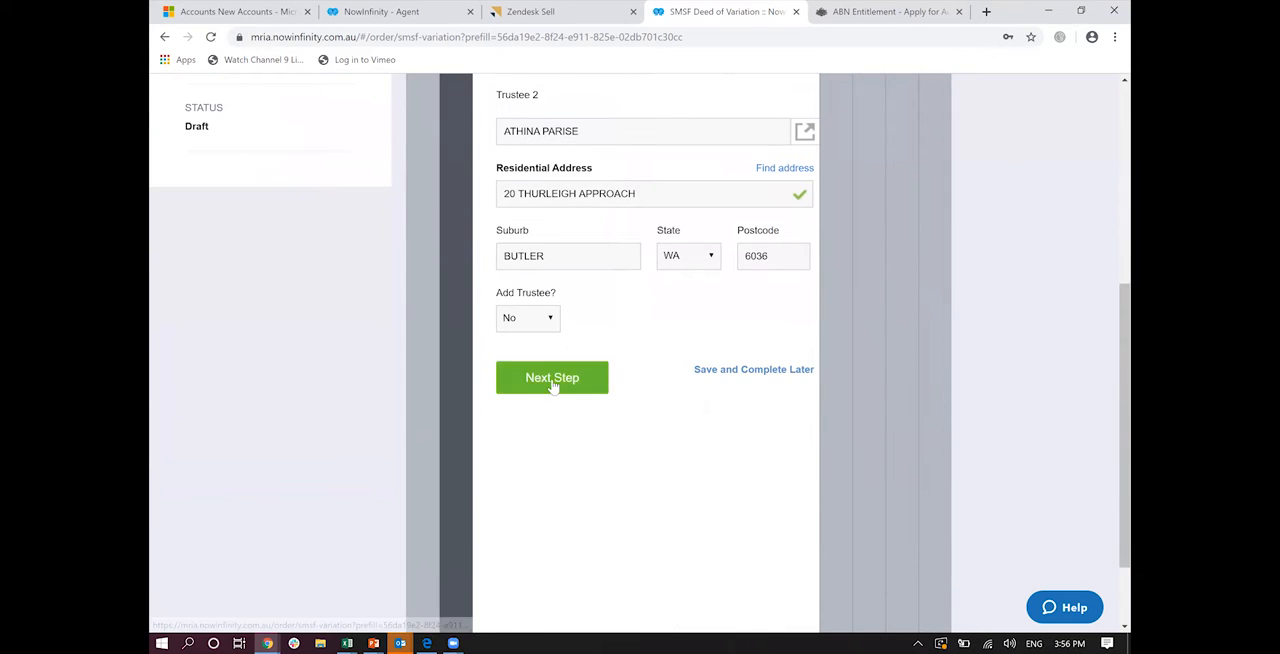
{"action": "left_click", "coordinate": [551, 386]}
{"action": "left_click", "coordinate": [549, 369]}
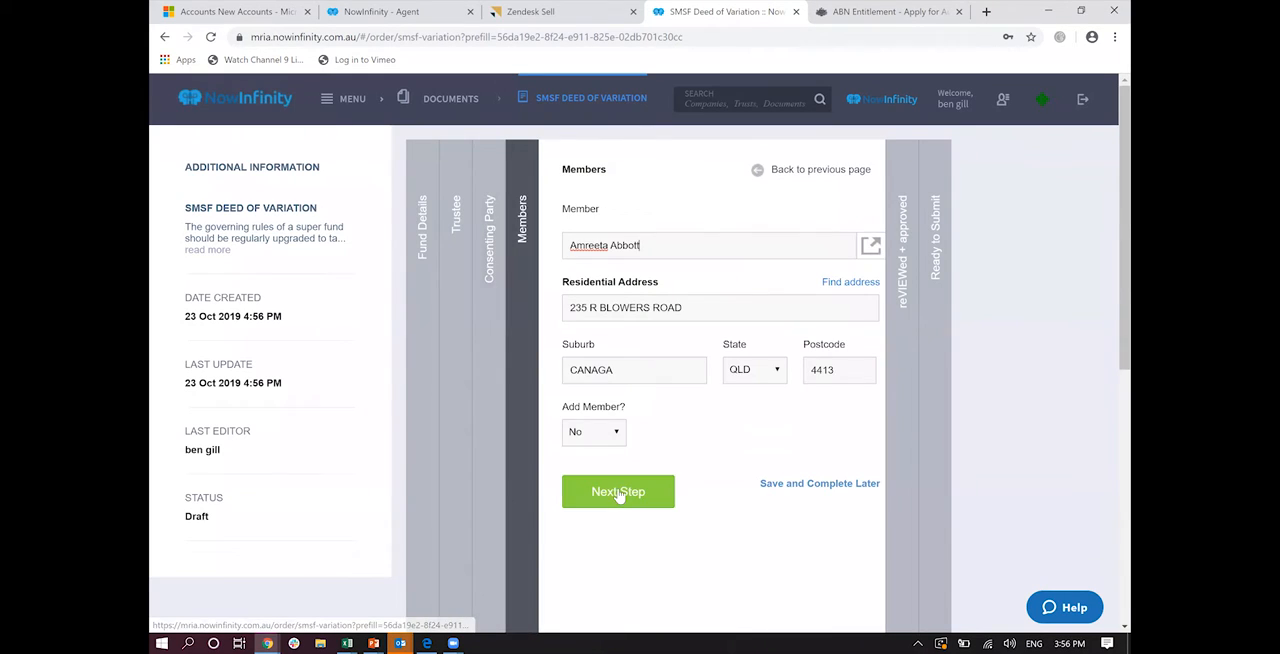
{"action": "left_click", "coordinate": [620, 493]}
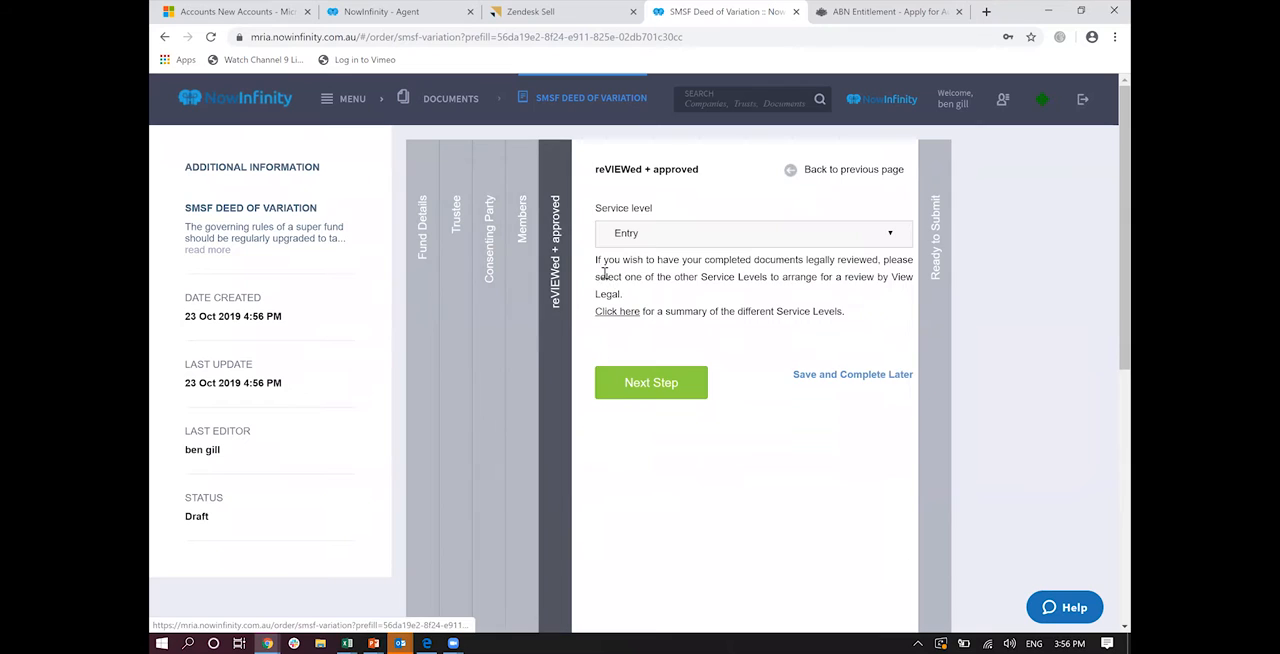
{"action": "left_click", "coordinate": [636, 385]}
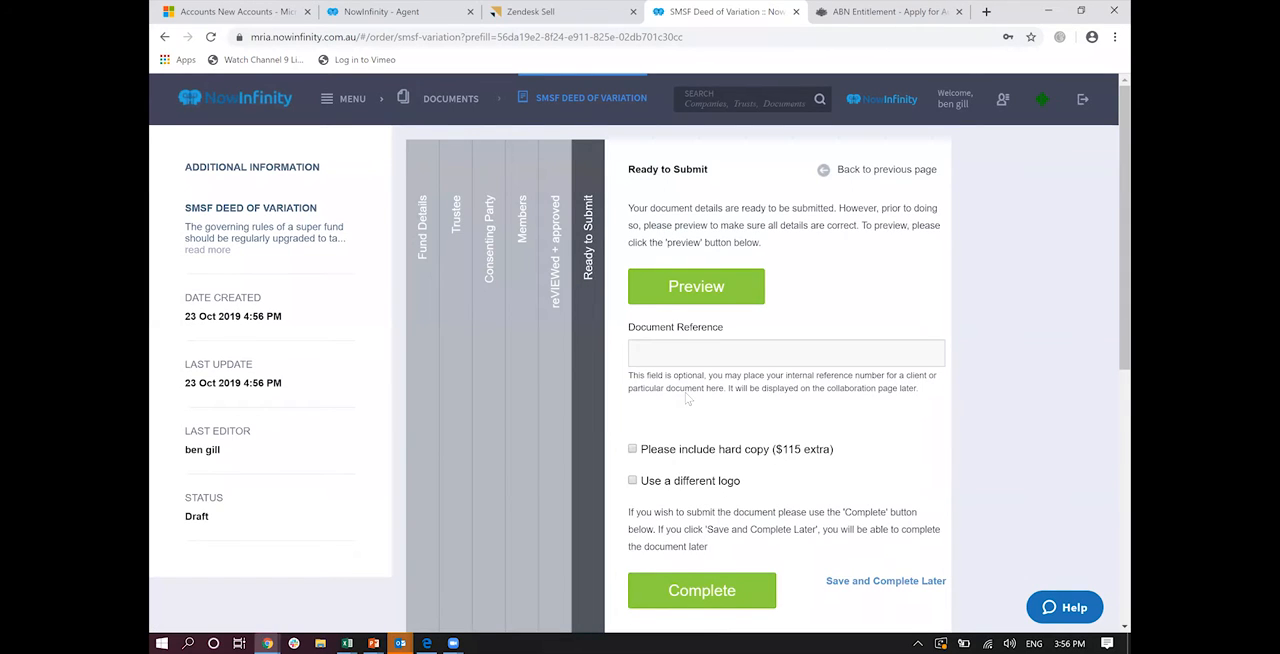
Step: Complete the SMSF Deed of Variation without extra options and view its generated documents and integrations
{"action": "scroll", "coordinate": [685, 395], "scroll_direction": "down", "scroll_amount": 2}
{"action": "left_click", "coordinate": [686, 400]}
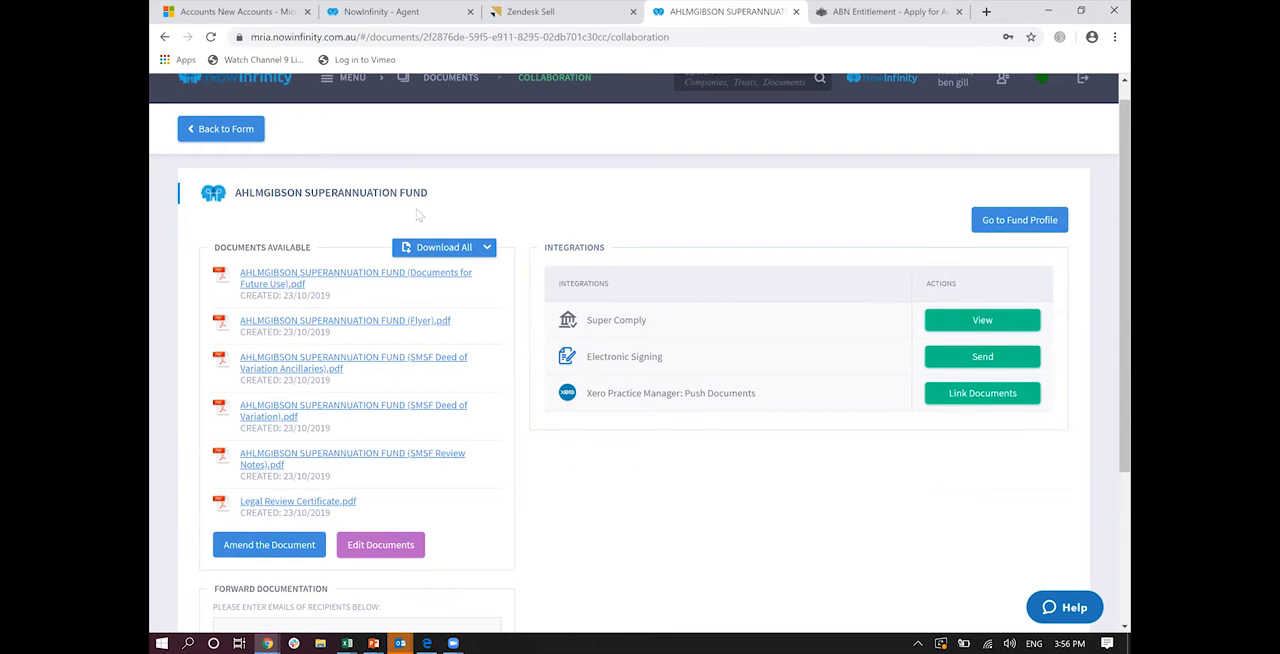
{"action": "scroll", "coordinate": [419, 214], "scroll_direction": "up", "scroll_amount": 1}
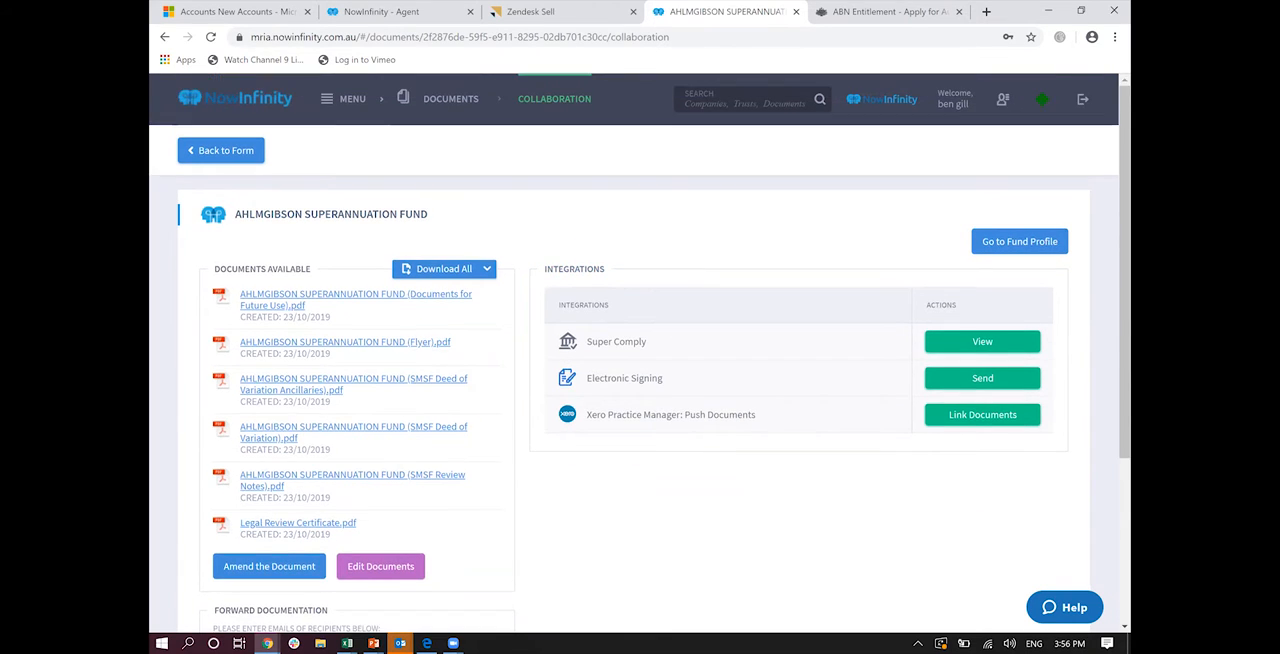
Step: Open the Super Comply form for adding an existing fund and look through its fund, trustee and member fields
{"action": "left_click", "coordinate": [327, 105]}
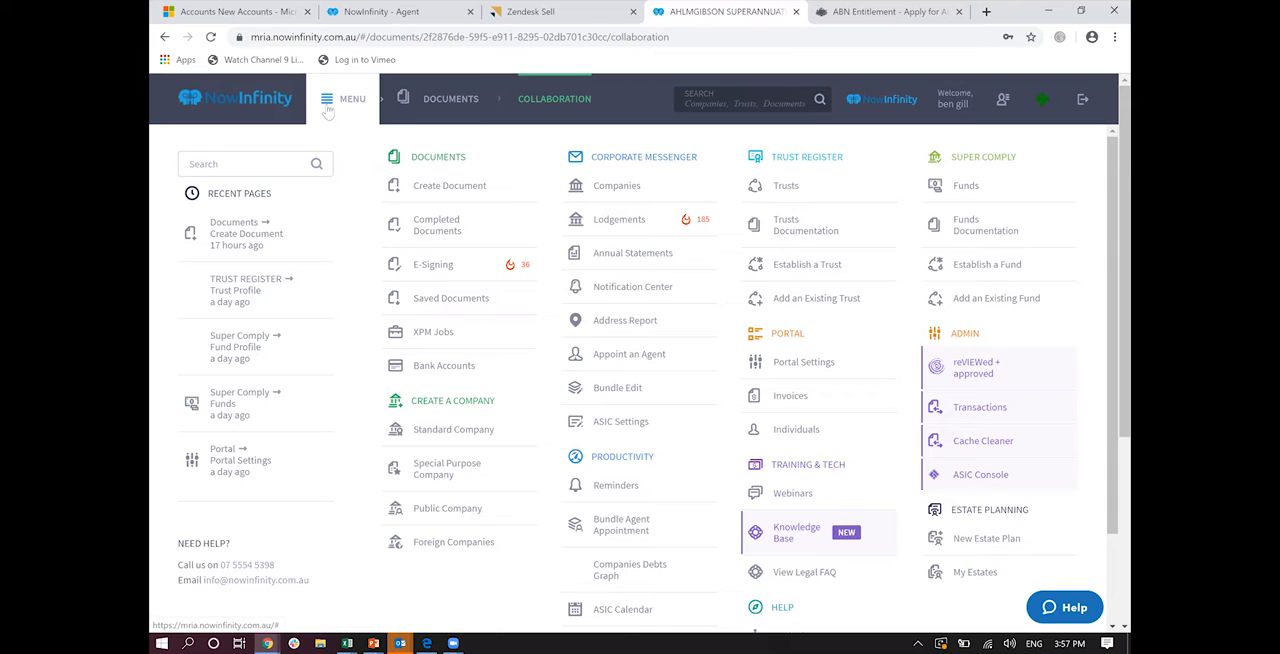
{"action": "left_click", "coordinate": [942, 303]}
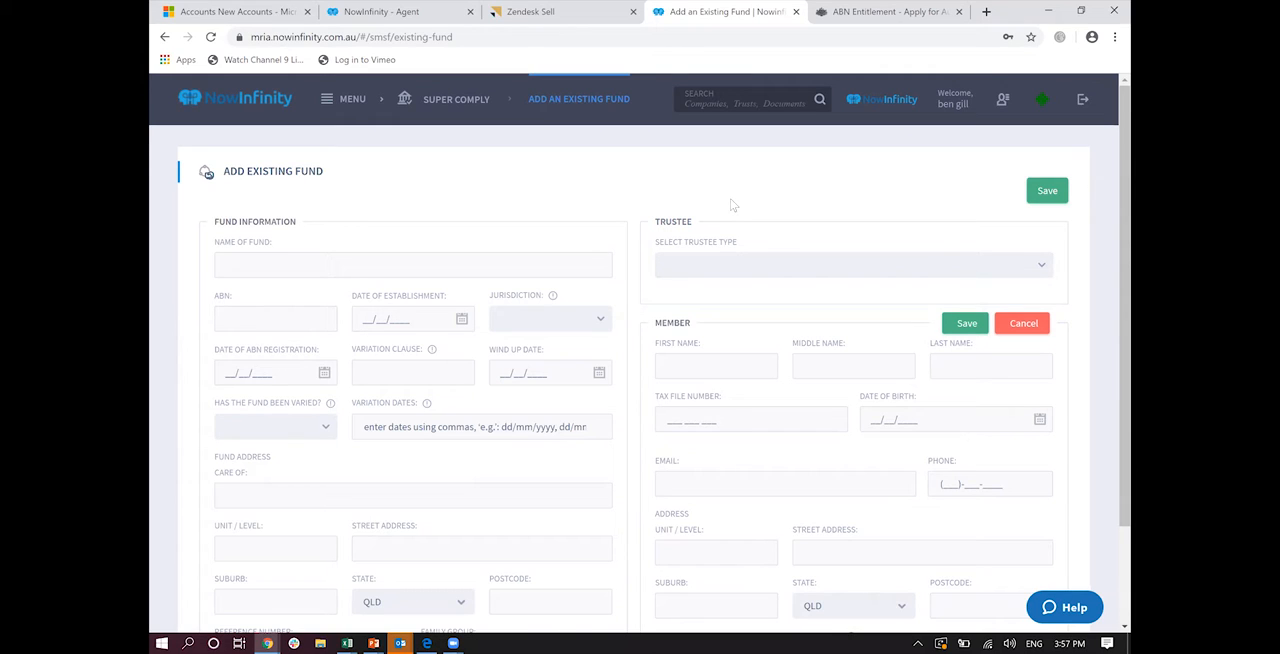
{"action": "scroll", "coordinate": [731, 205], "scroll_direction": "down", "scroll_amount": 2}
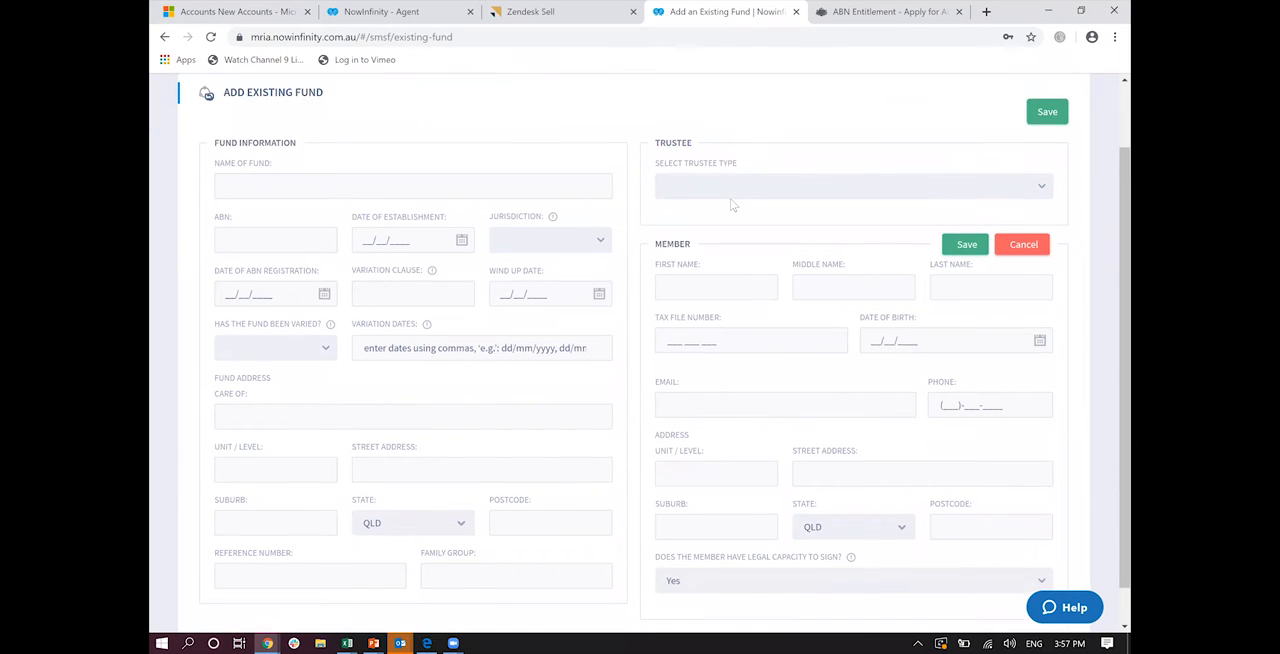
{"action": "scroll", "coordinate": [731, 205], "scroll_direction": "up", "scroll_amount": 2}
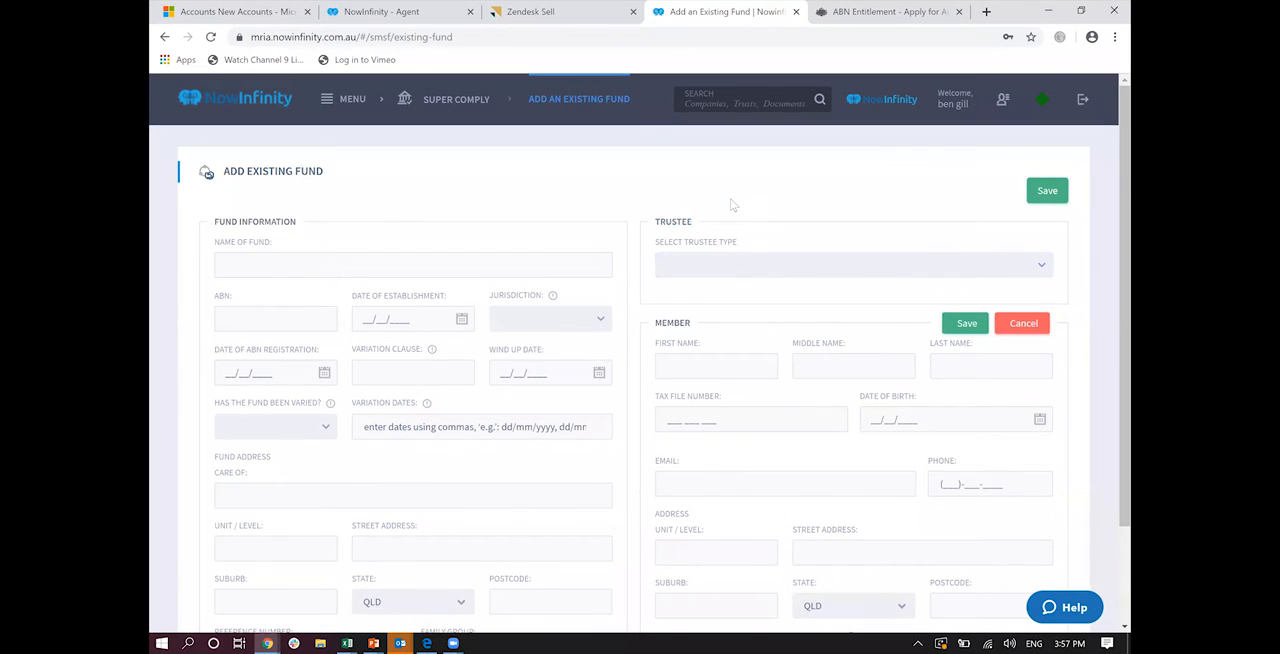
Step: Leave the blank fund form for the site-wide overview of NowInfinity's feature areas
{"action": "left_click", "coordinate": [327, 105]}
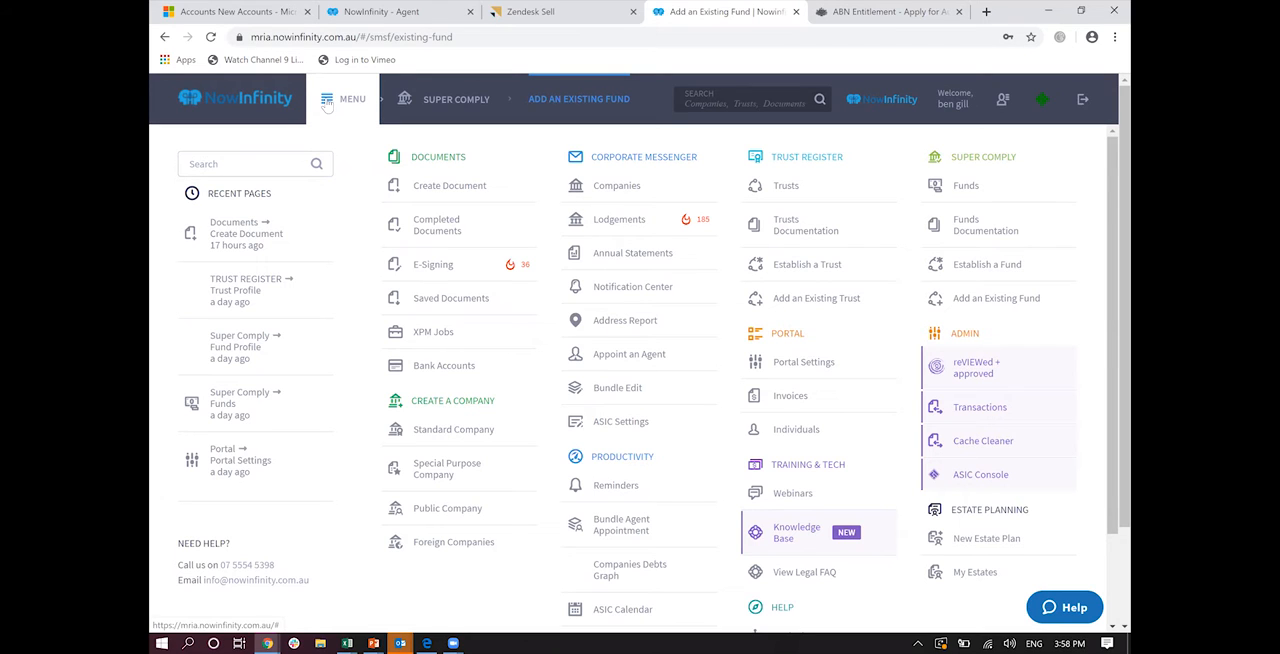
Step: View the blank form for adding an existing trust and the Trust Register's list of trusts
{"action": "left_click", "coordinate": [793, 295]}
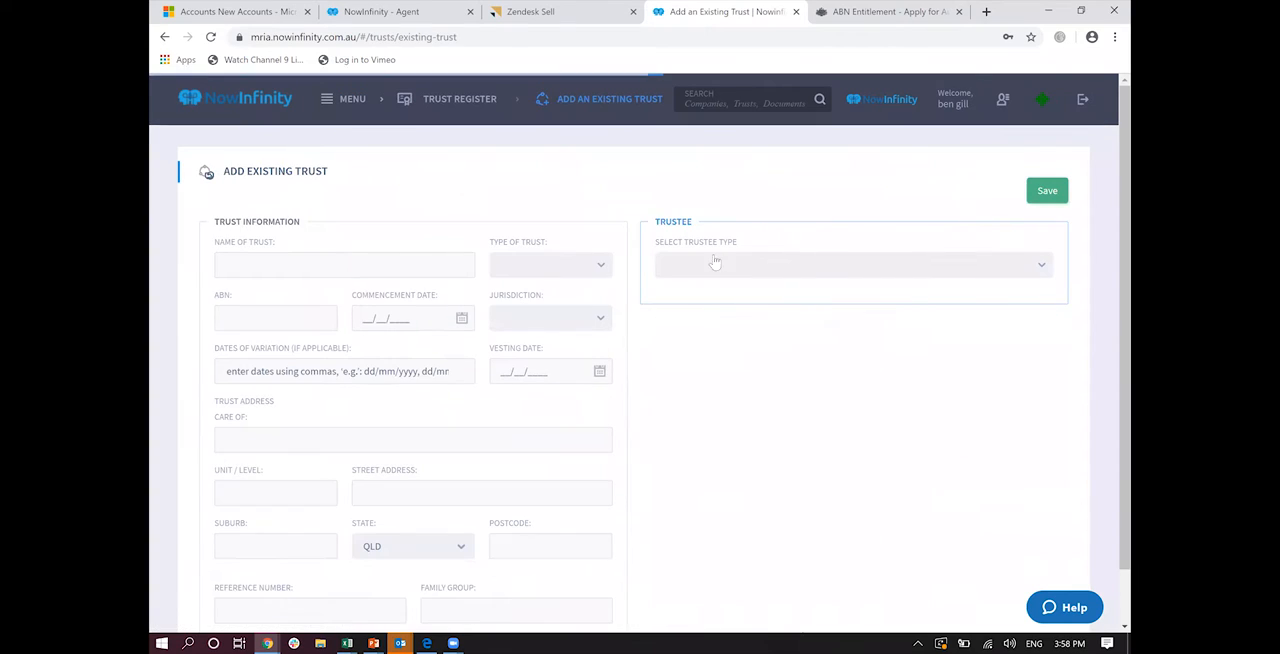
{"action": "left_click", "coordinate": [332, 100]}
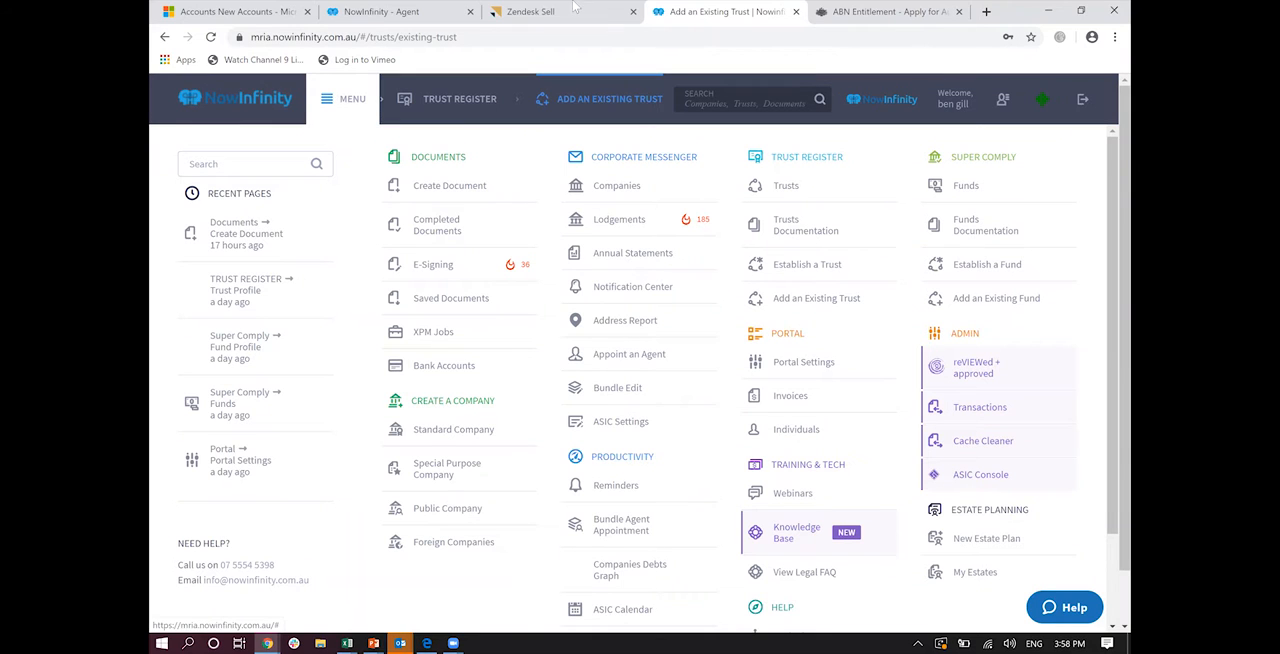
{"action": "left_click", "coordinate": [792, 189]}
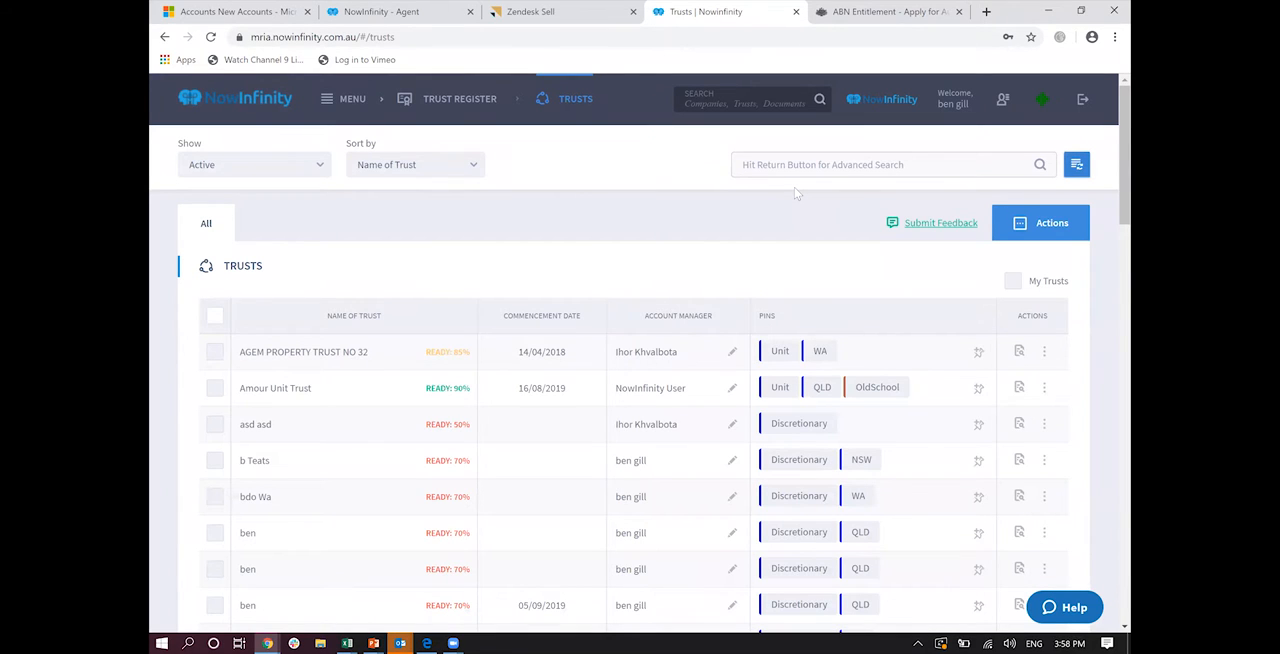
{"action": "left_click", "coordinate": [327, 101]}
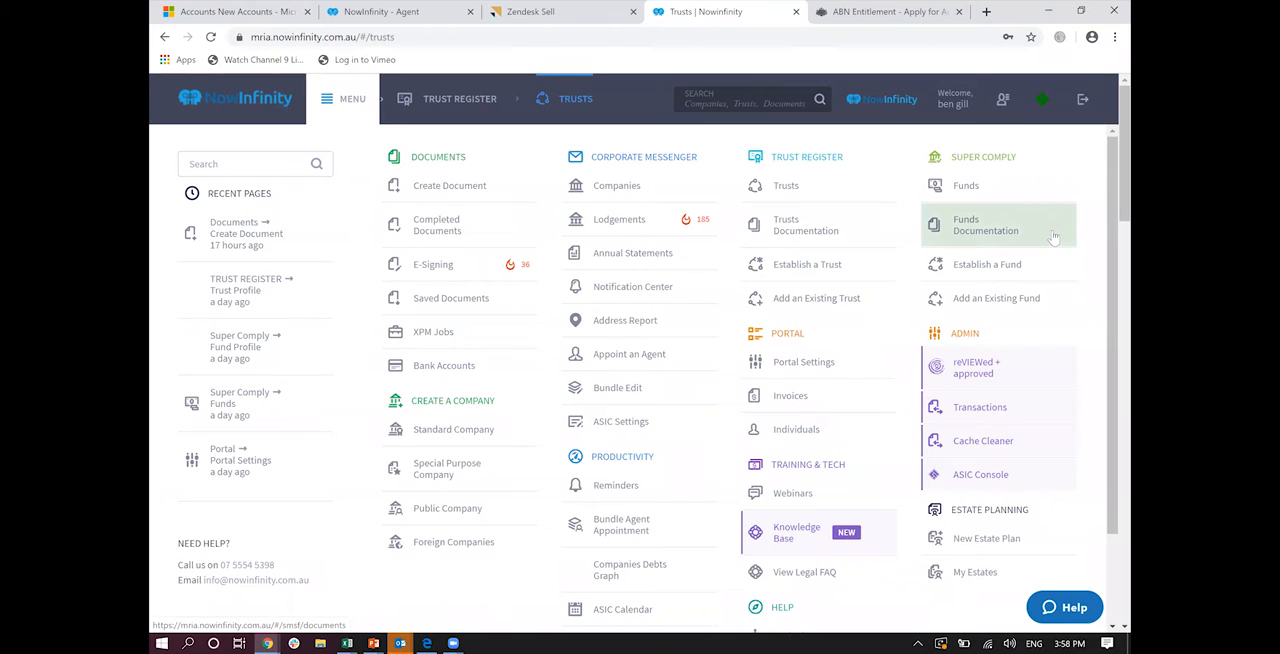
{"action": "left_click_drag", "start_coordinate": [1122, 213], "coordinate": [1110, 308]}
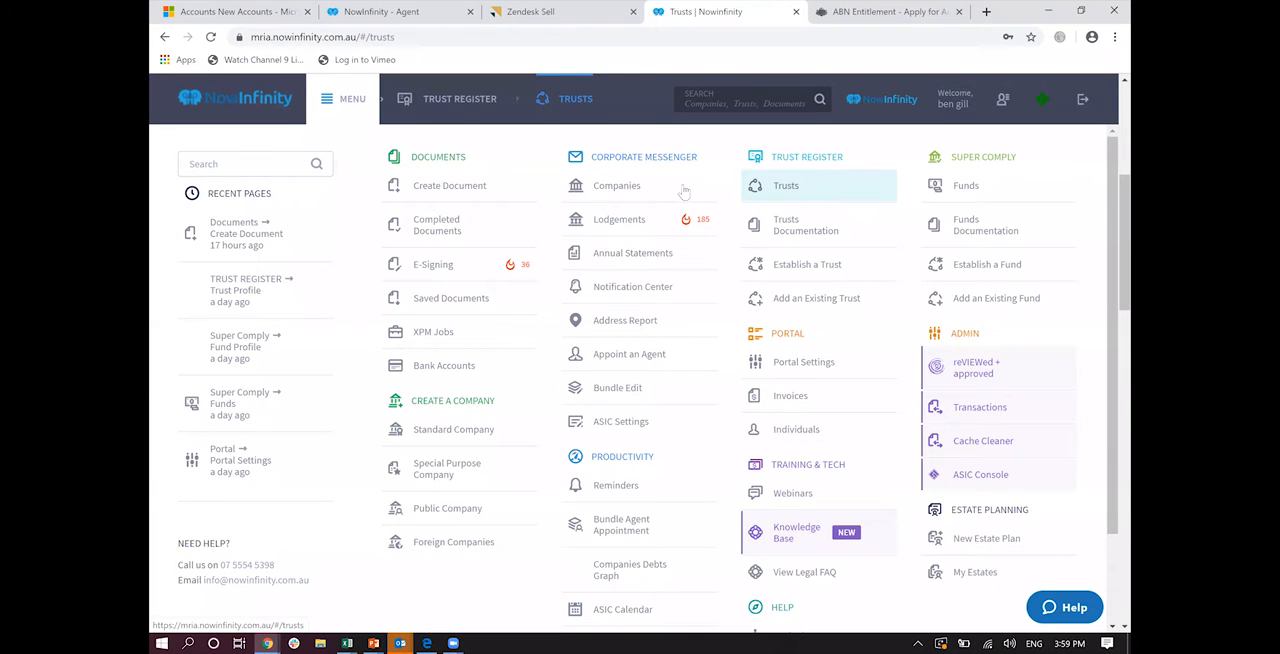
Step: Open the Corporate Messenger companies list and show the shares view of A DROP OF NICOTINE CAN KILL A HORSE PTY LTD
{"action": "left_click", "coordinate": [633, 187]}
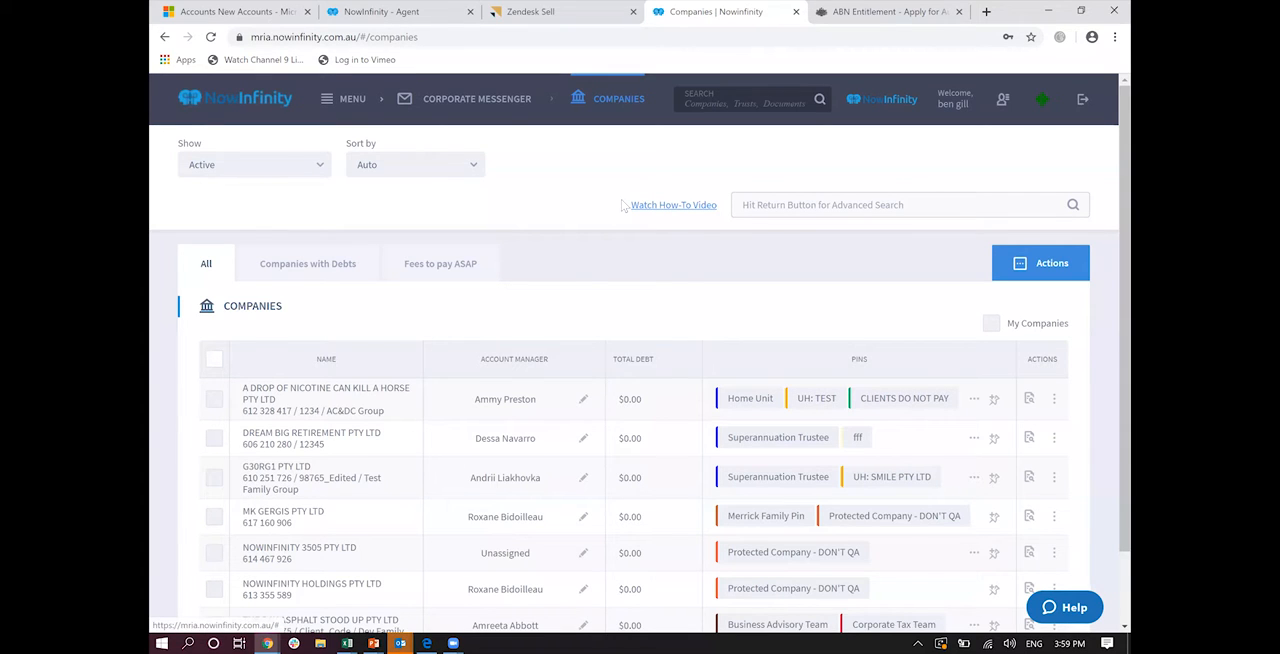
{"action": "left_click", "coordinate": [343, 99]}
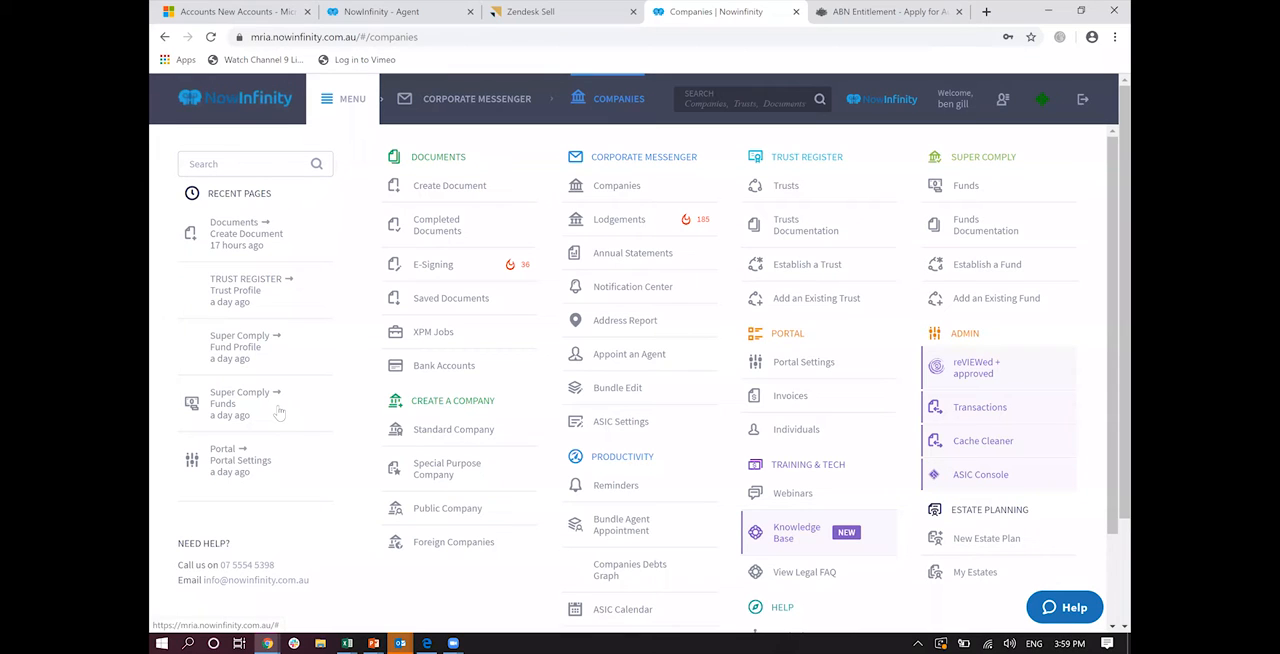
{"action": "left_click", "coordinate": [962, 437]}
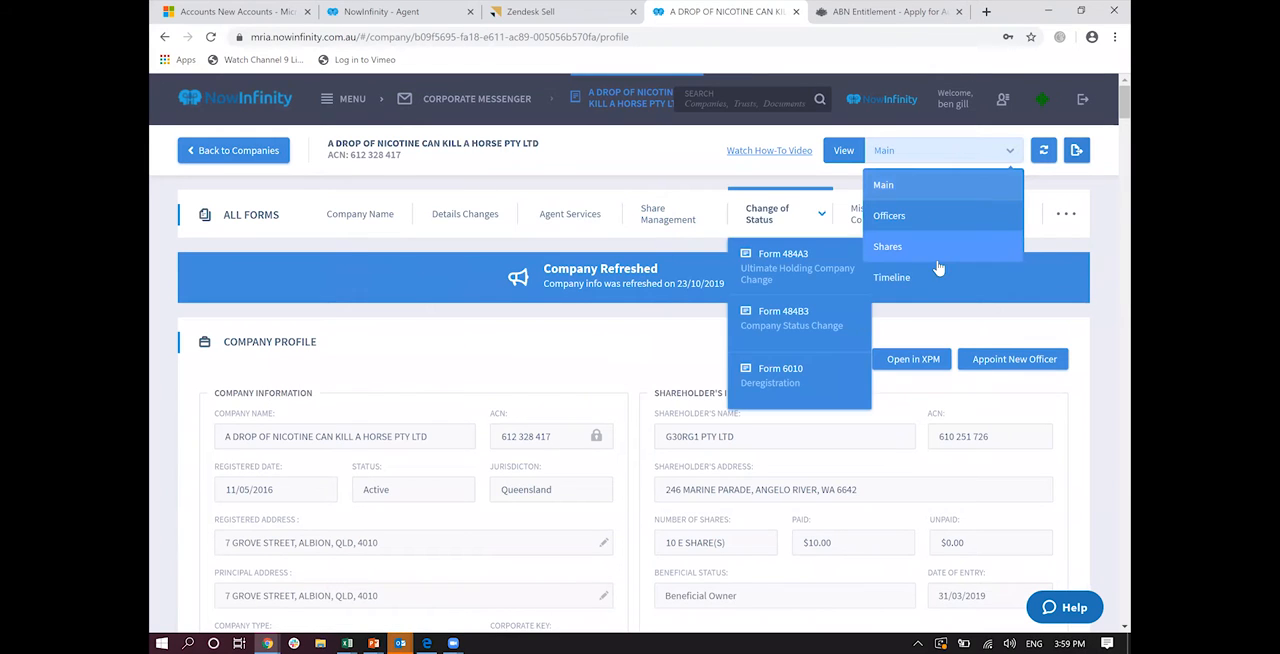
{"action": "left_click", "coordinate": [933, 257]}
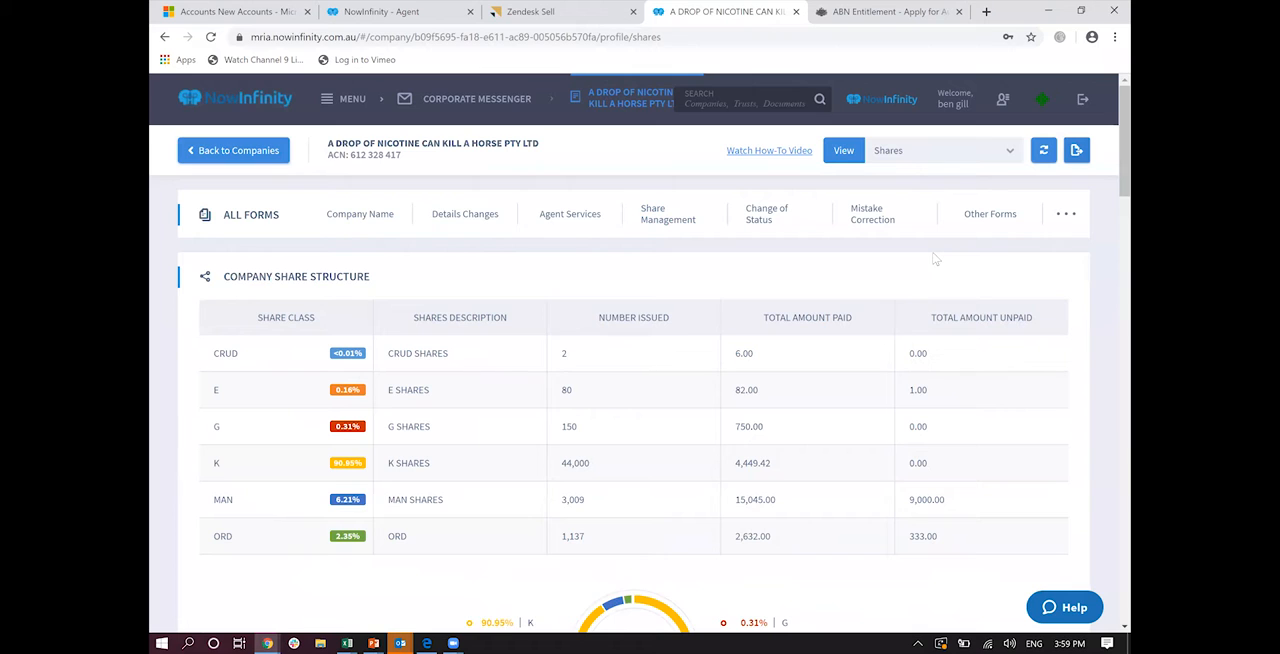
Step: Examine the company's share structure, allotments, share certificates and share transactions
{"action": "scroll", "coordinate": [935, 259], "scroll_direction": "down", "scroll_amount": 3}
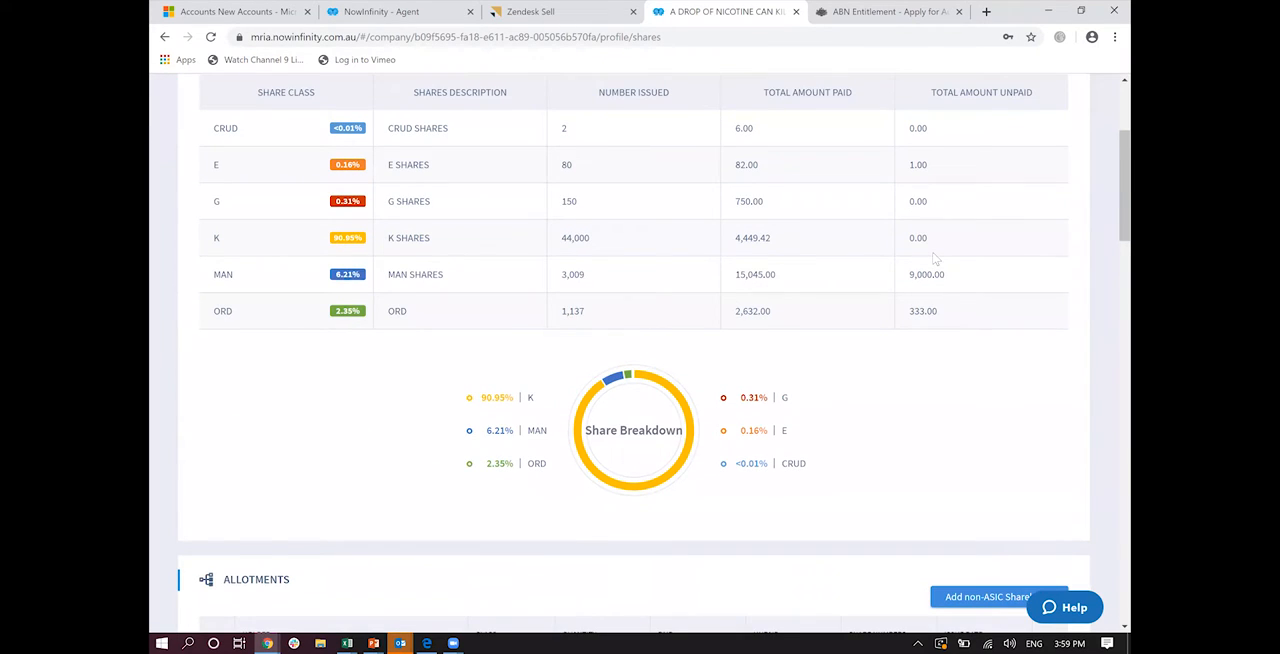
{"action": "scroll", "coordinate": [935, 259], "scroll_direction": "down", "scroll_amount": 2}
{"action": "scroll", "coordinate": [935, 259], "scroll_direction": "down", "scroll_amount": 8}
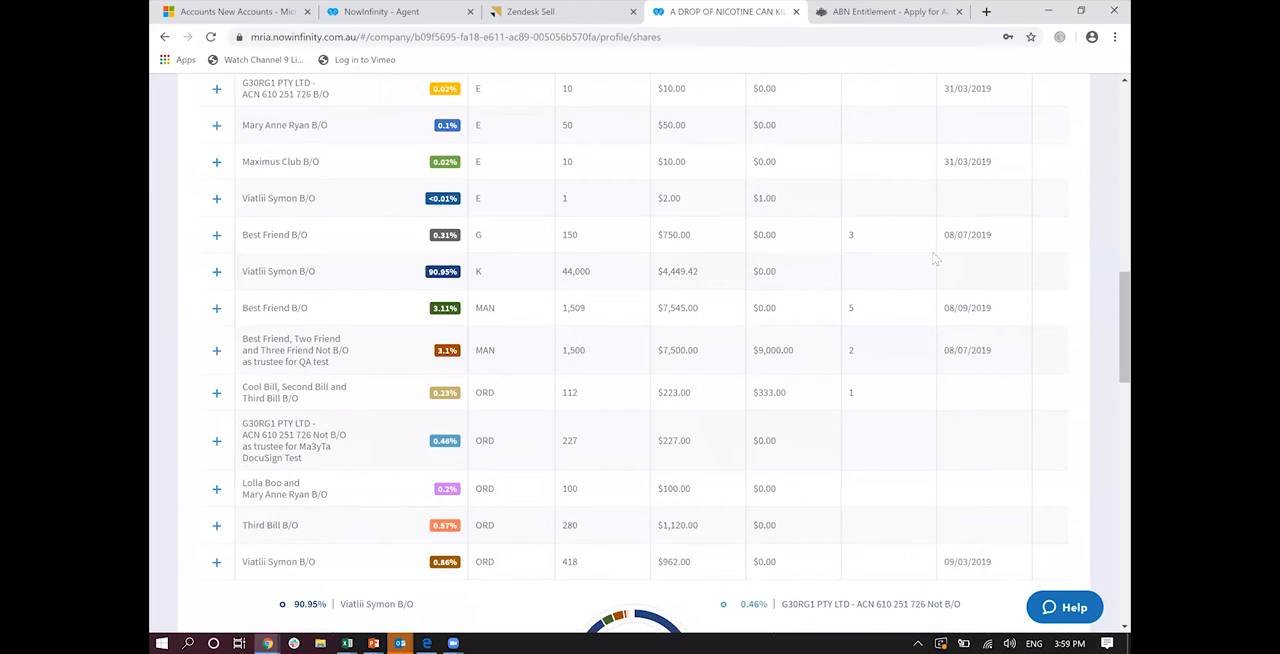
{"action": "scroll", "coordinate": [935, 259], "scroll_direction": "down", "scroll_amount": 7}
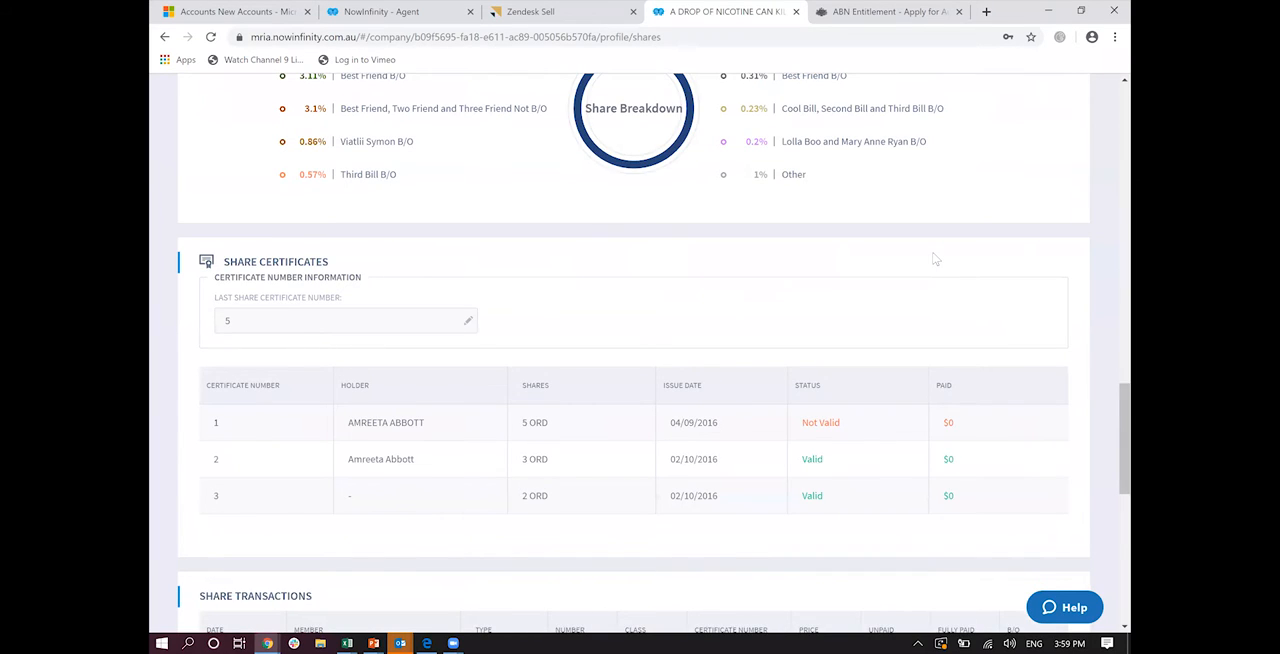
{"action": "scroll", "coordinate": [935, 259], "scroll_direction": "down", "scroll_amount": 5}
{"action": "scroll", "coordinate": [935, 259], "scroll_direction": "down", "scroll_amount": 1}
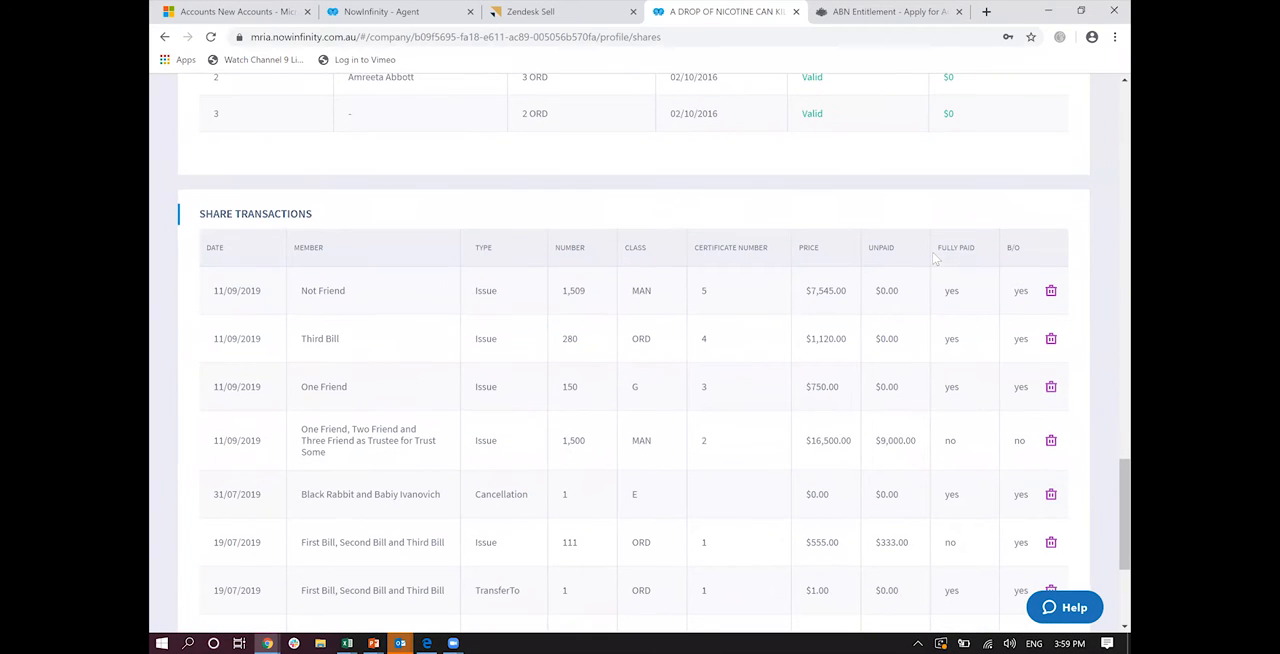
{"action": "scroll", "coordinate": [935, 259], "scroll_direction": "up", "scroll_amount": 10}
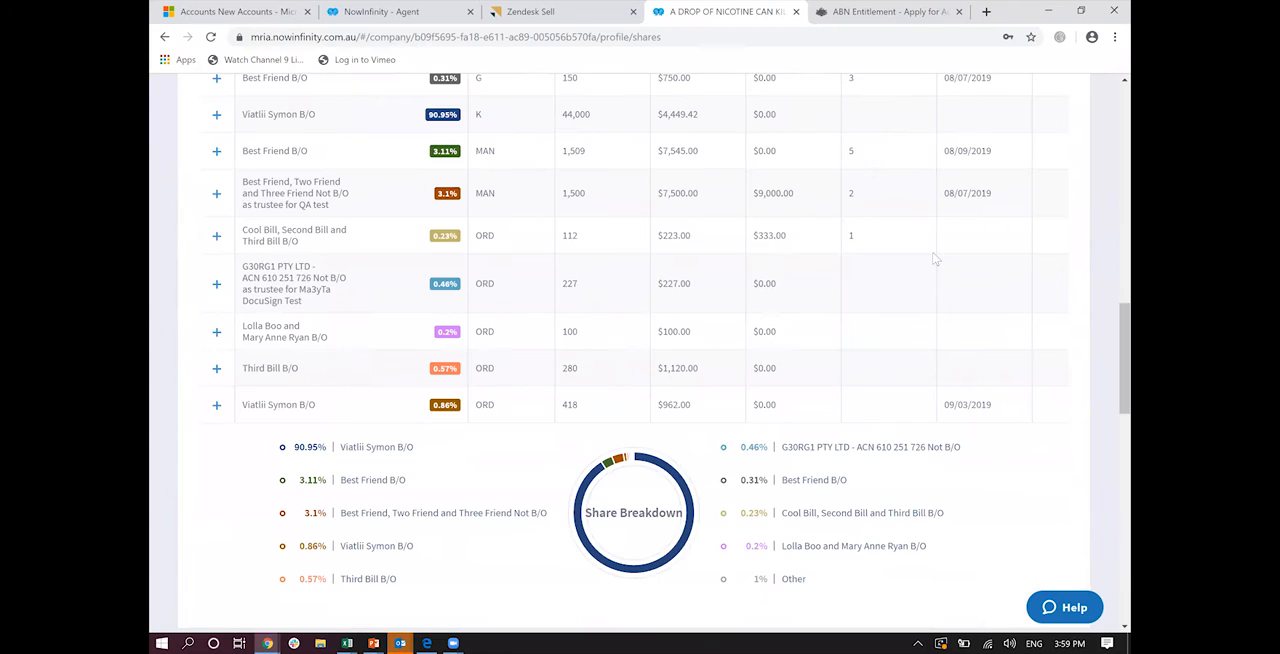
{"action": "scroll", "coordinate": [935, 259], "scroll_direction": "up", "scroll_amount": 2}
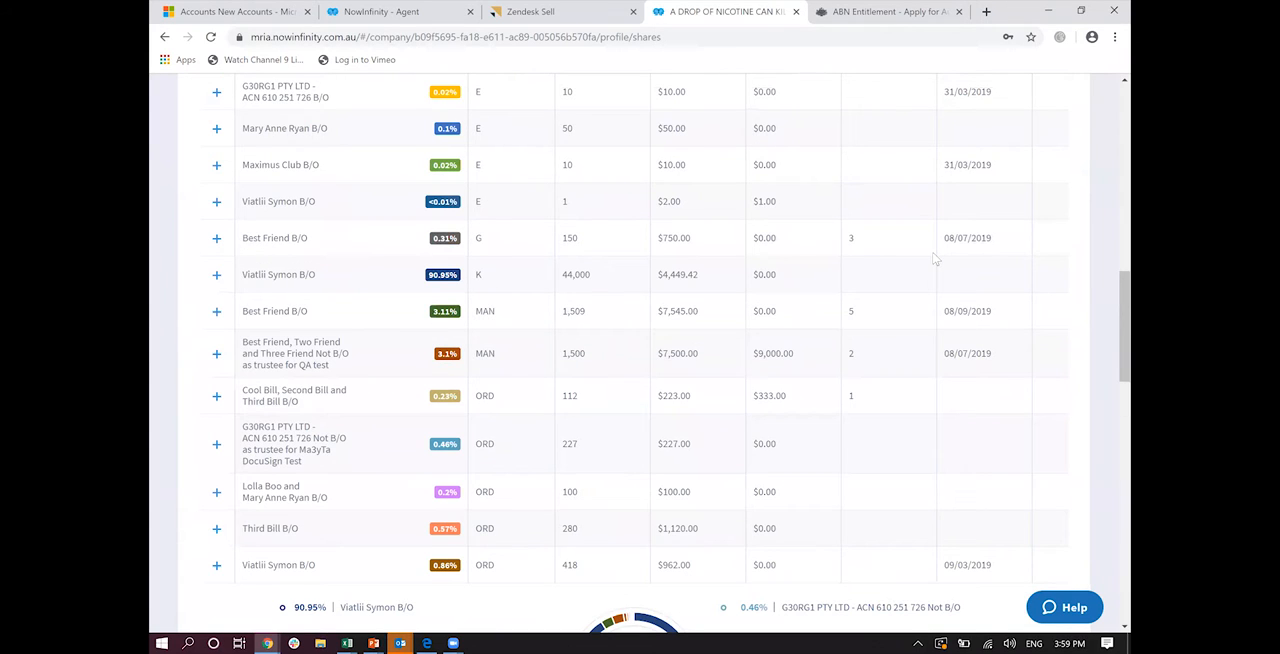
{"action": "scroll", "coordinate": [935, 259], "scroll_direction": "down", "scroll_amount": 12}
{"action": "scroll", "coordinate": [935, 259], "scroll_direction": "up", "scroll_amount": 1}
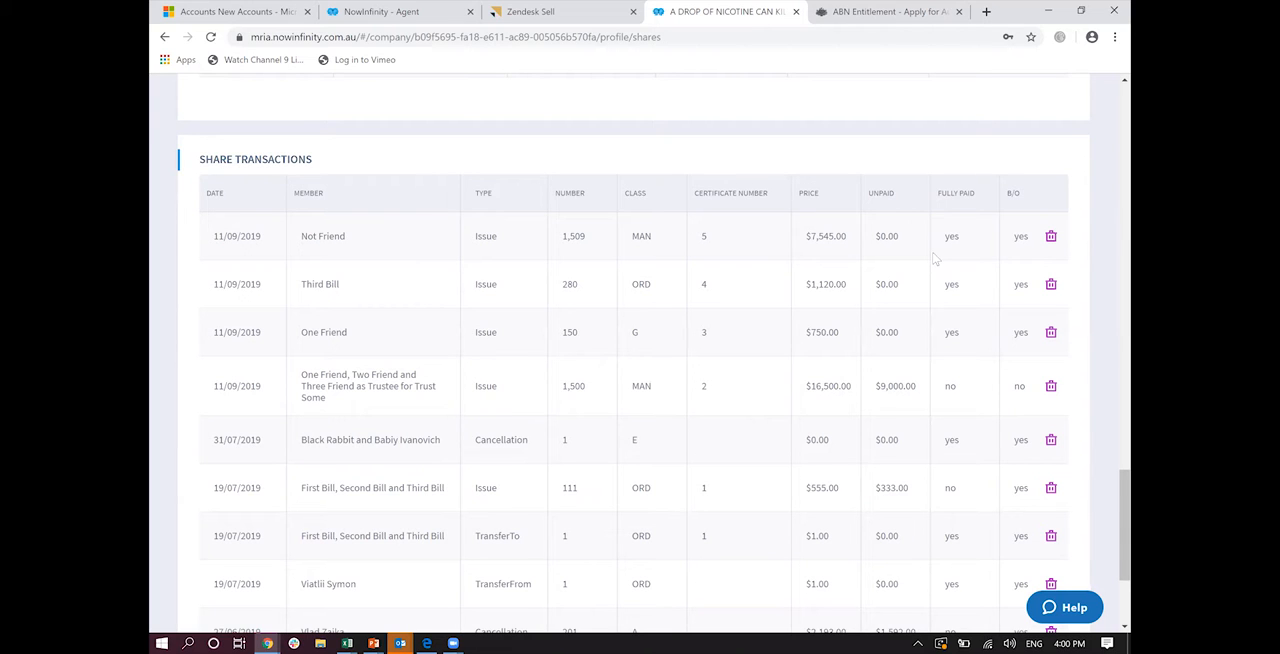
{"action": "scroll", "coordinate": [935, 259], "scroll_direction": "up", "scroll_amount": 1}
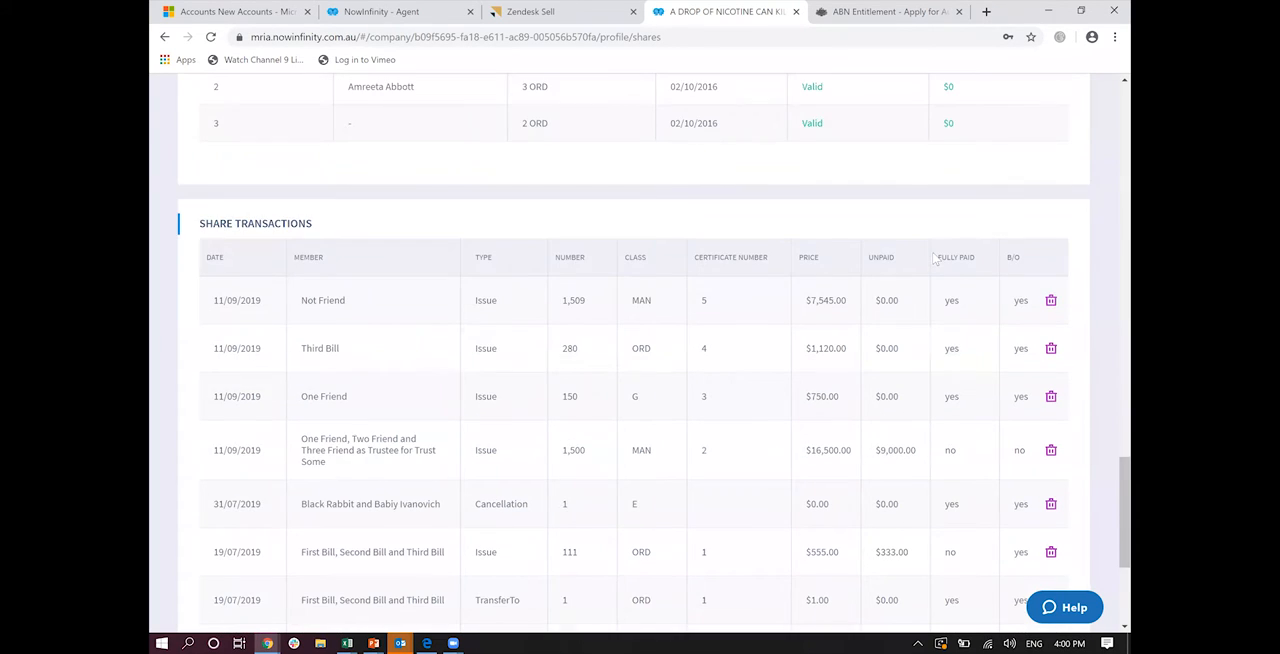
{"action": "scroll", "coordinate": [935, 259], "scroll_direction": "up", "scroll_amount": 2}
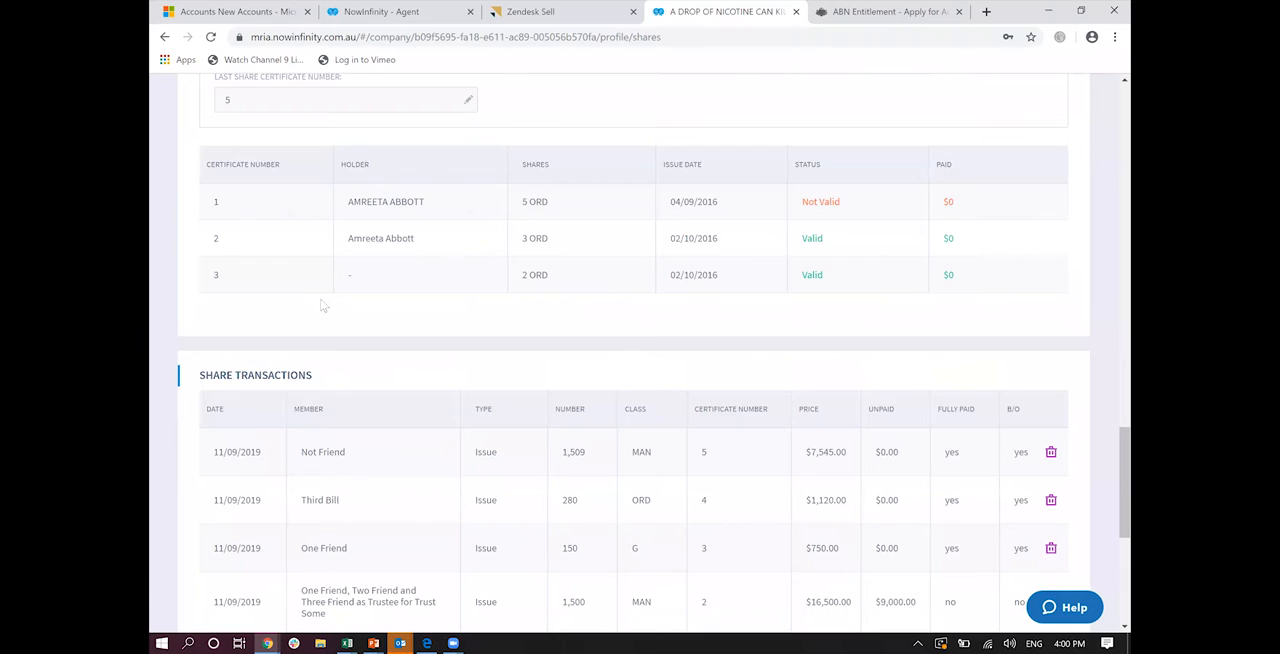
{"action": "scroll", "coordinate": [323, 306], "scroll_direction": "up", "scroll_amount": 5}
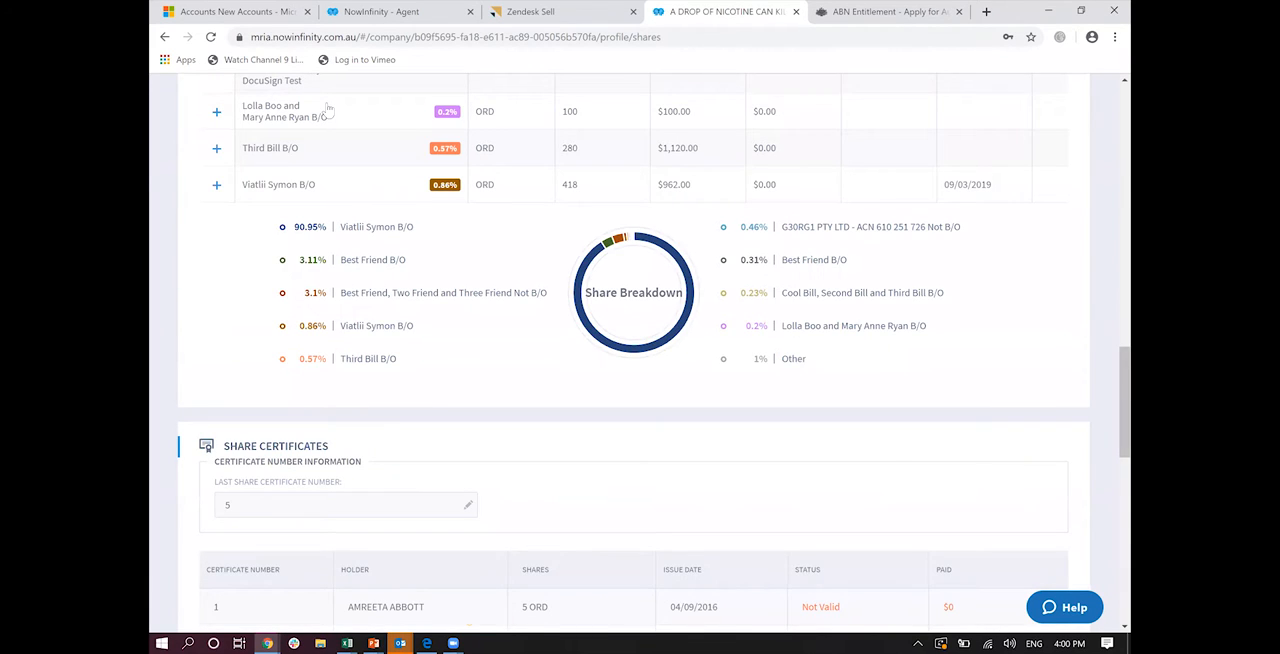
{"action": "scroll", "coordinate": [327, 108], "scroll_direction": "up", "scroll_amount": 10}
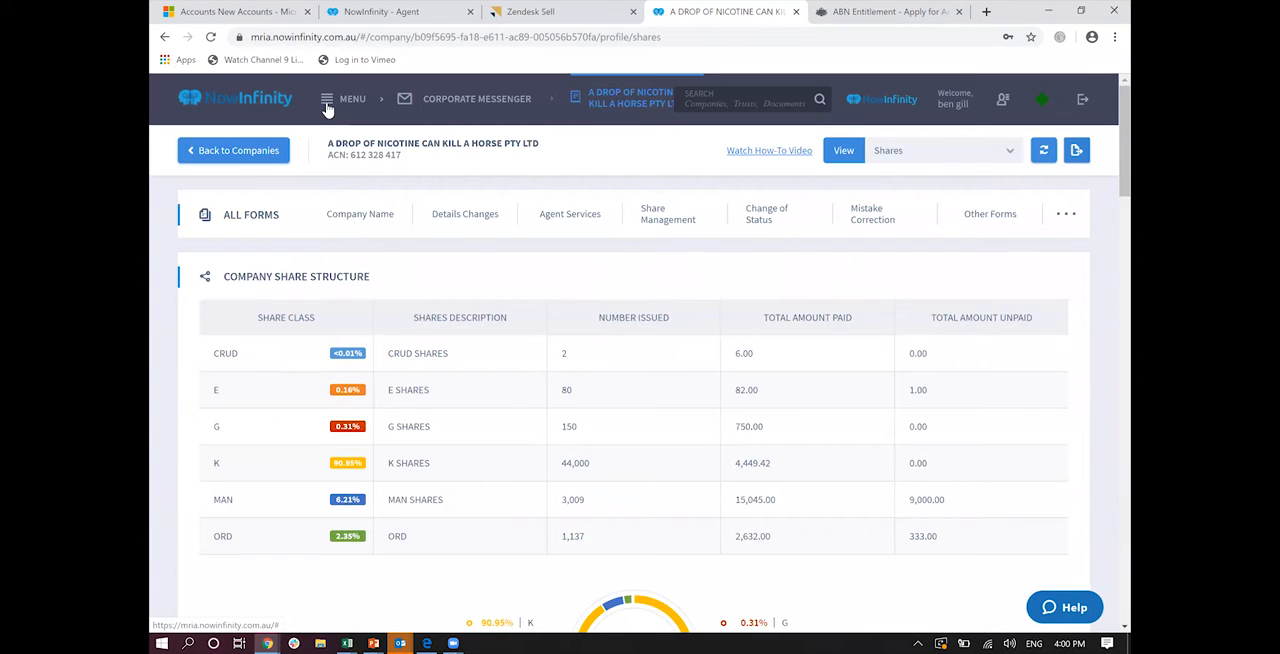
Step: Configure a new estate plan for a couple with a Will Only package, Standard will and Compliance service level
{"action": "left_click", "coordinate": [327, 108]}
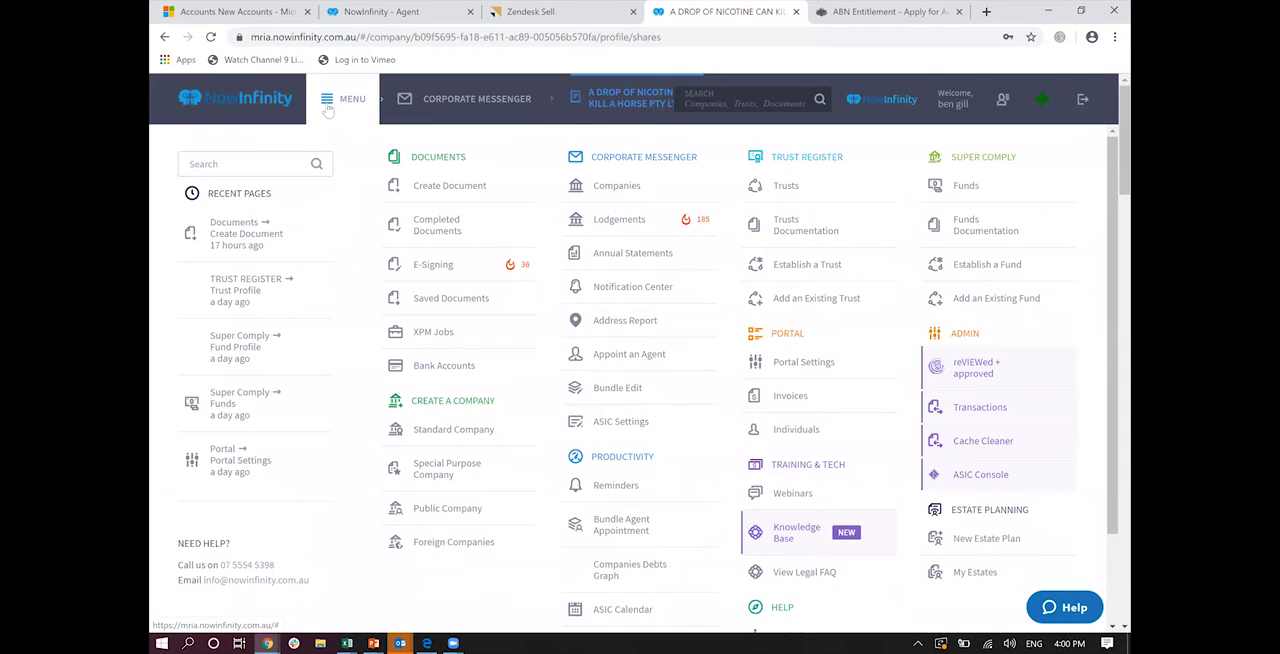
{"action": "scroll", "coordinate": [577, 183], "scroll_direction": "down", "scroll_amount": 1}
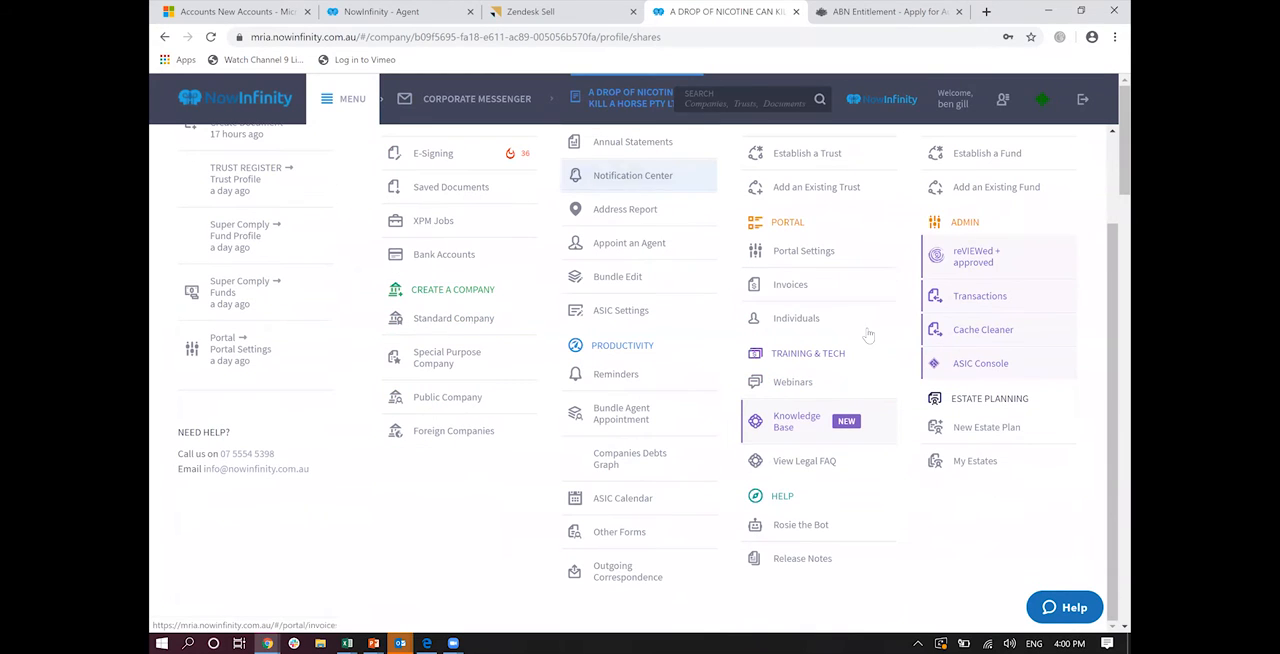
{"action": "left_click", "coordinate": [950, 427]}
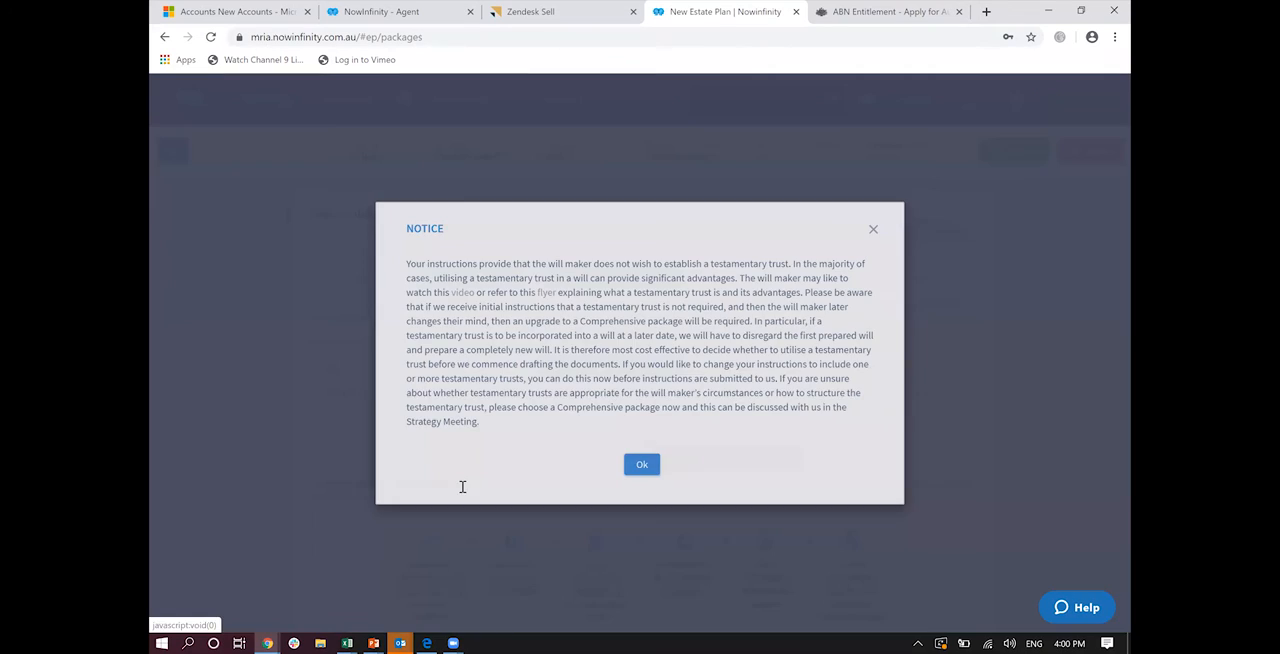
{"action": "left_click", "coordinate": [640, 464]}
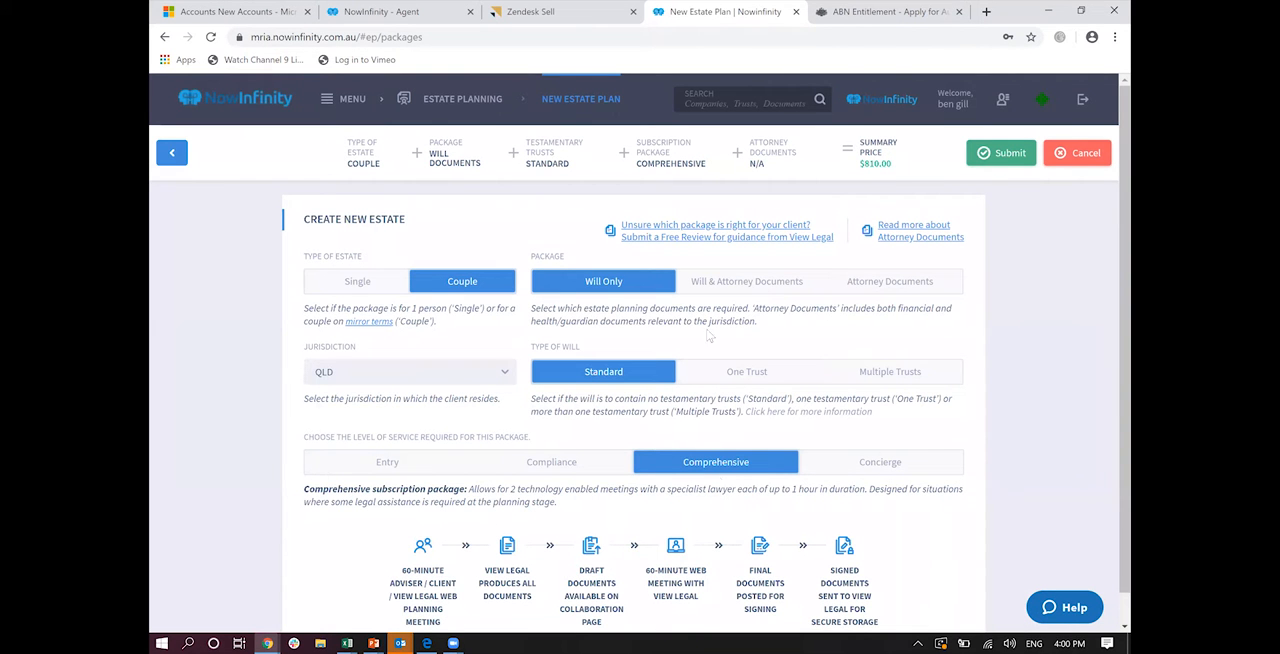
{"action": "left_click", "coordinate": [517, 465]}
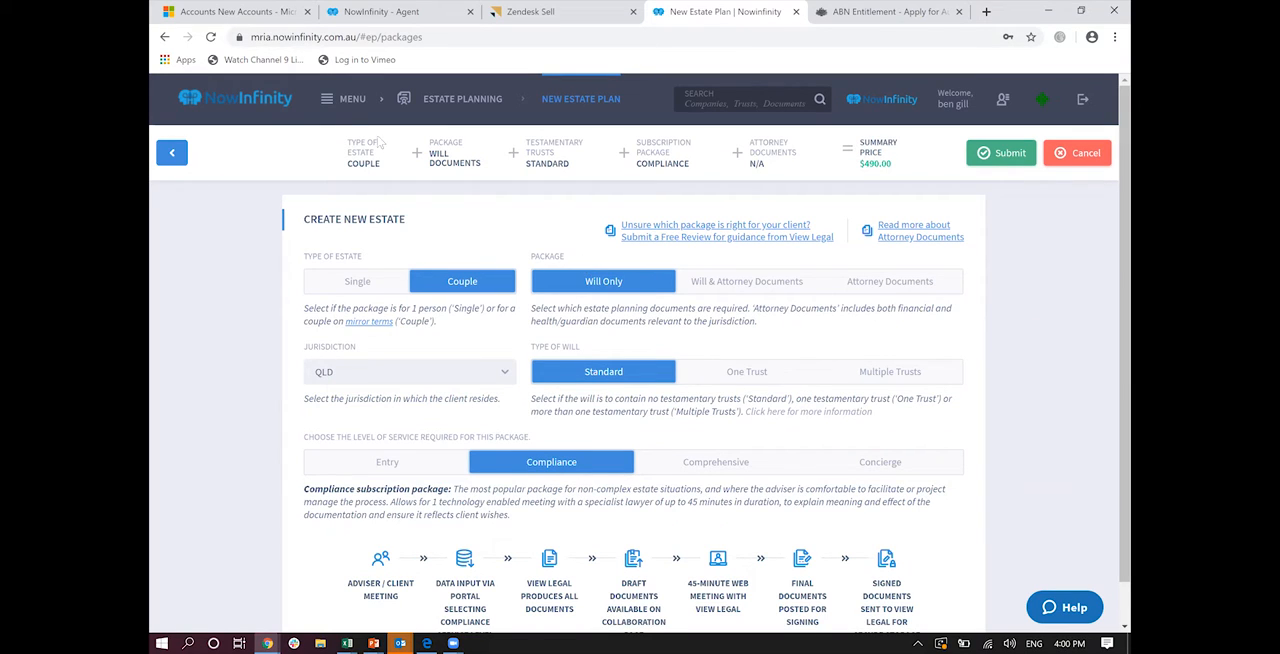
Step: Leave the estate plan for the feature overview and view the list of documents that can be generated
{"action": "left_click", "coordinate": [342, 118]}
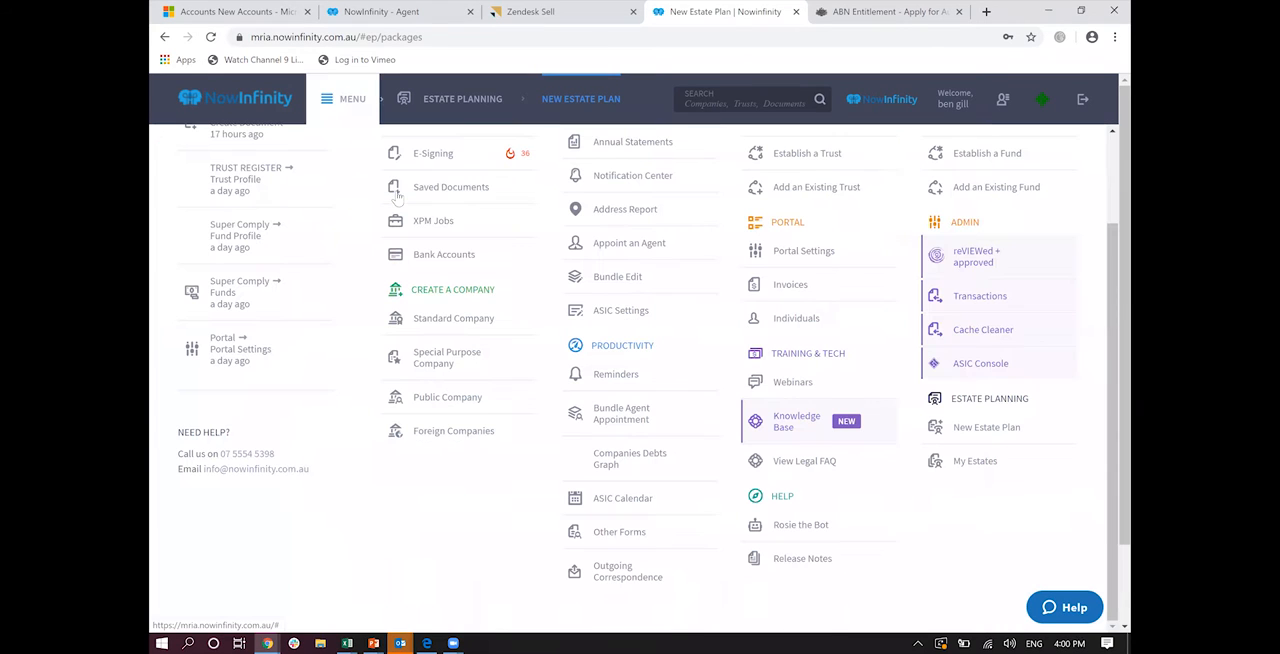
{"action": "scroll", "coordinate": [850, 360], "scroll_direction": "up", "scroll_amount": 1}
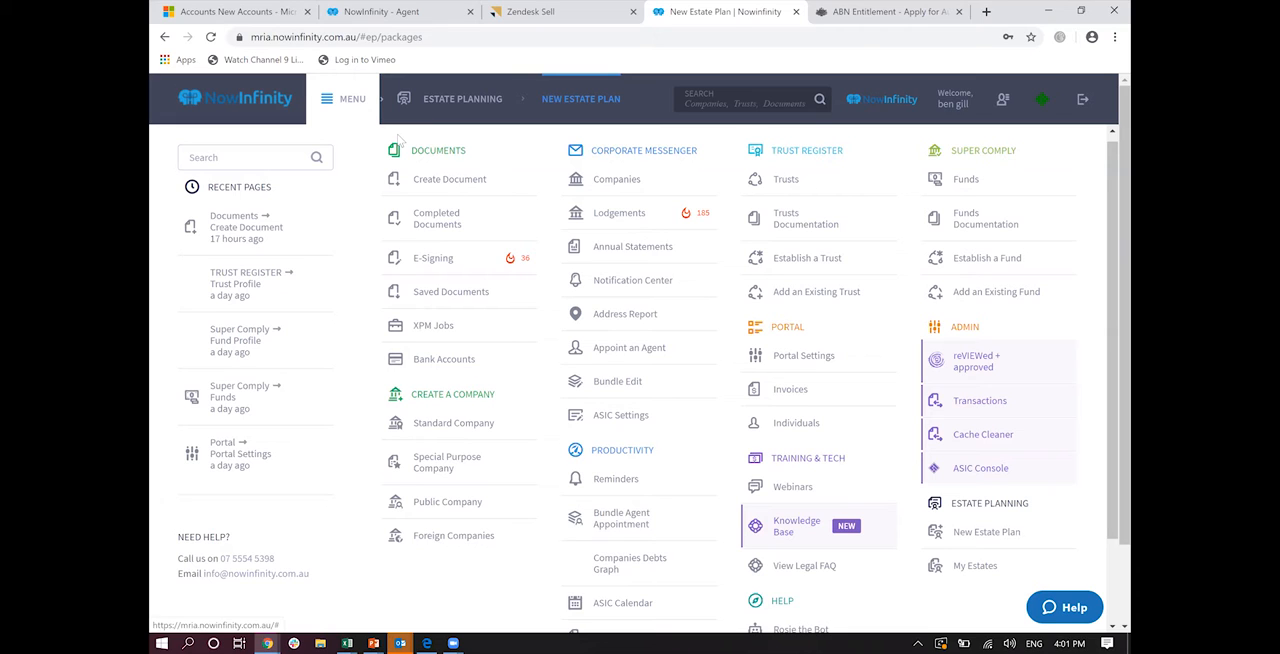
{"action": "left_click", "coordinate": [455, 180]}
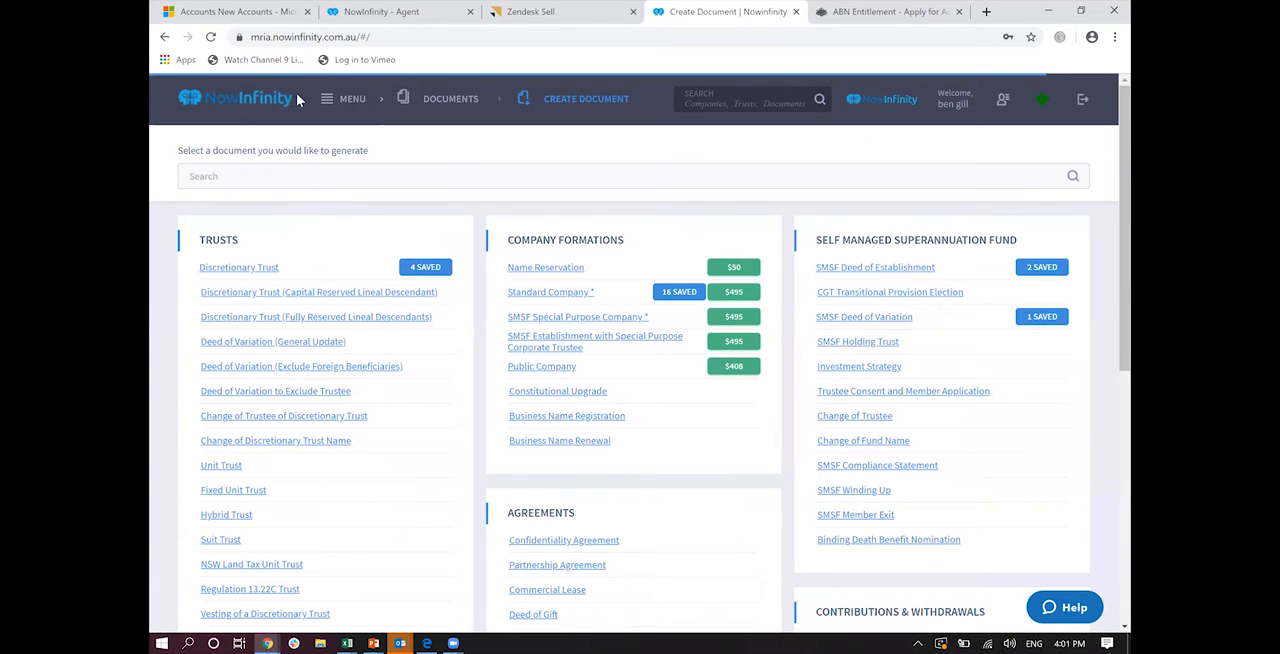
Step: Configure a new Single estate plan with a Will Only package, Standard will and Entry service level
{"action": "left_click", "coordinate": [329, 99]}
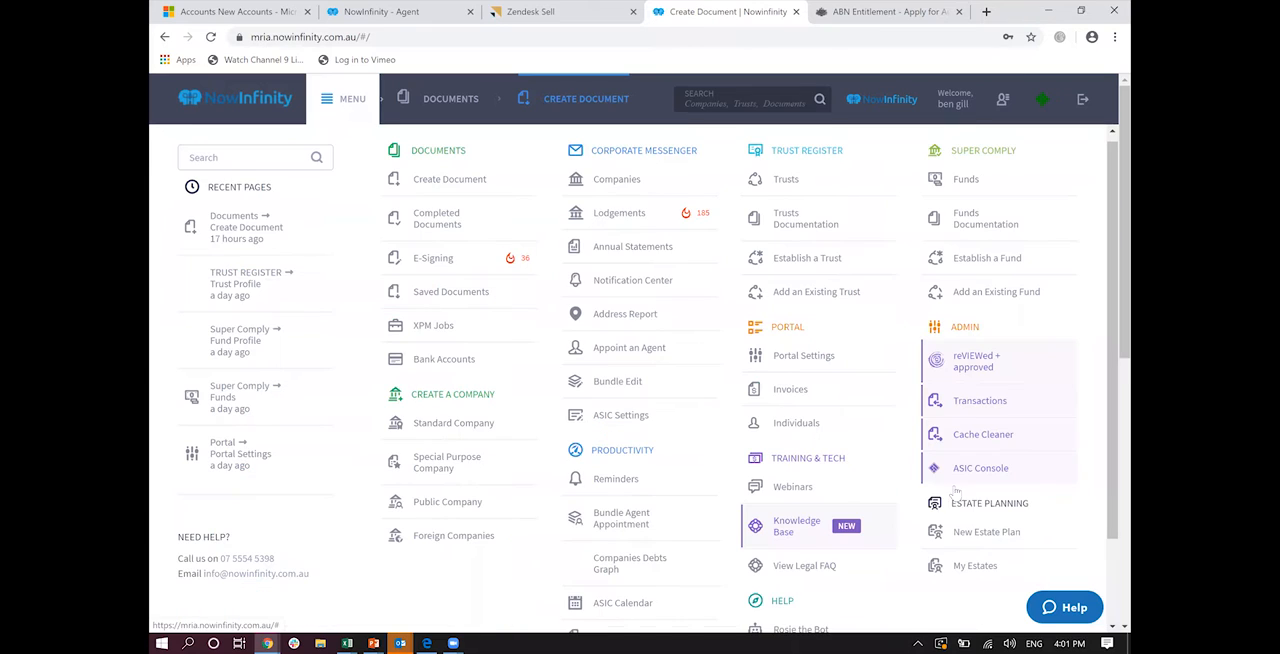
{"action": "left_click", "coordinate": [973, 533]}
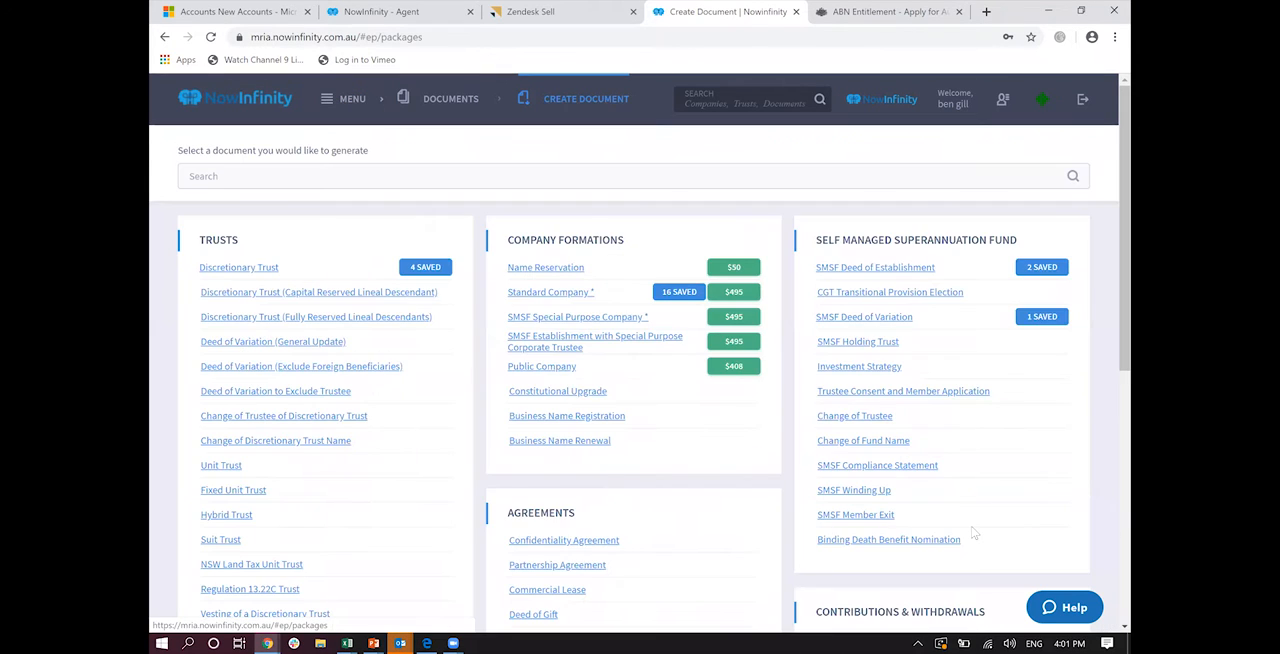
{"action": "left_click", "coordinate": [592, 286]}
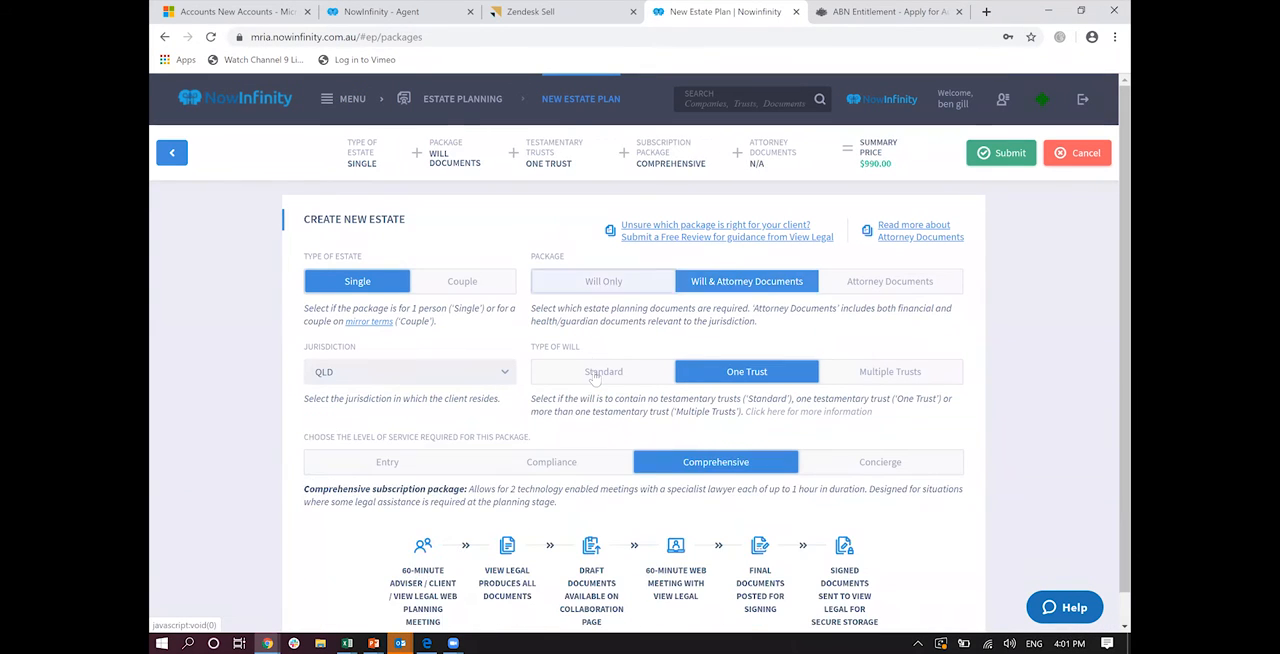
{"action": "left_click", "coordinate": [595, 373]}
{"action": "left_click", "coordinate": [628, 467]}
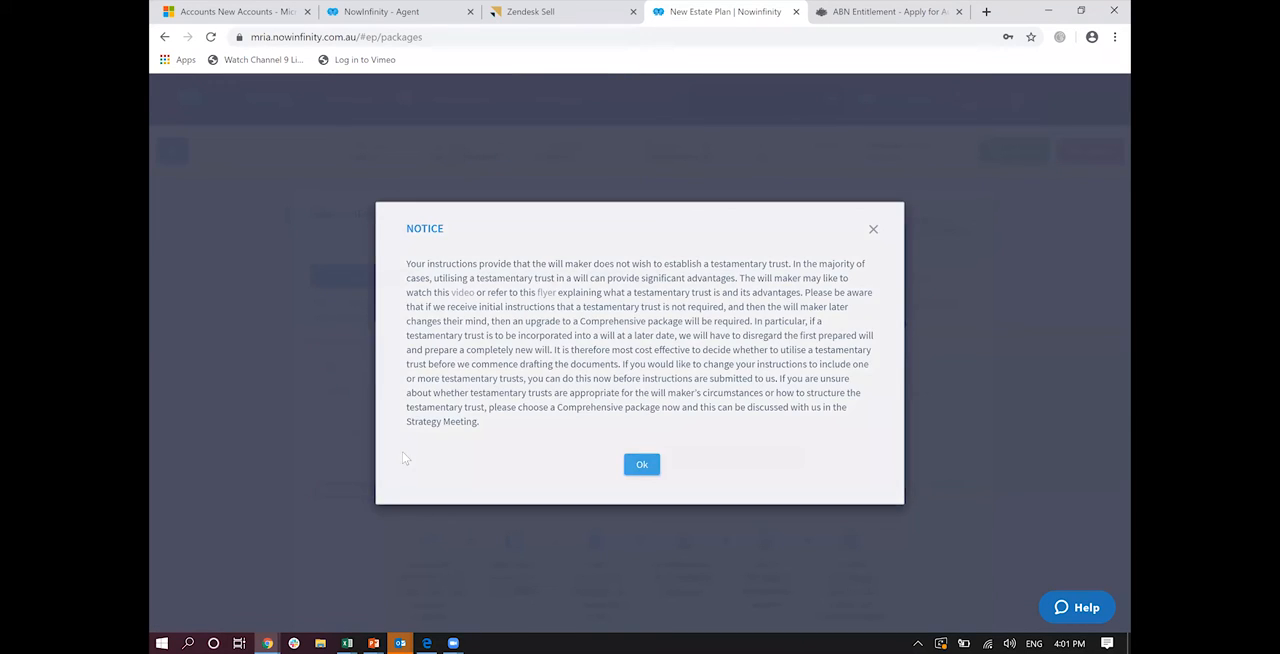
{"action": "left_click", "coordinate": [384, 465]}
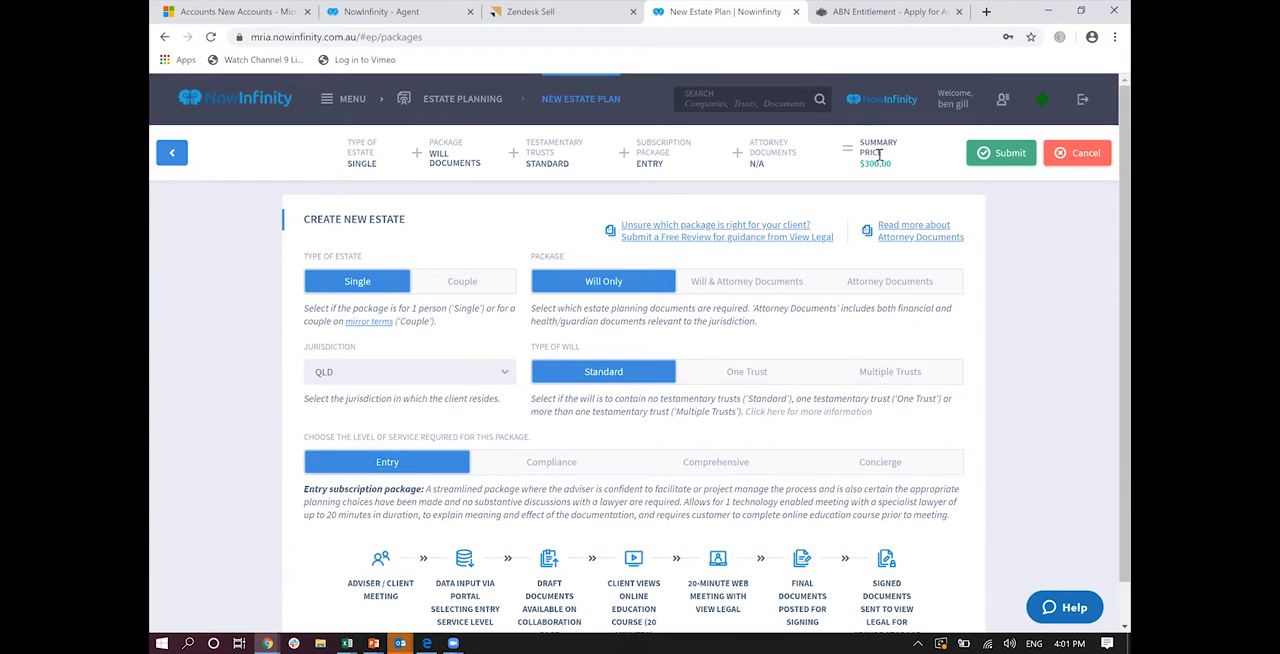
Step: Submit the Single estate plan package and examine the will form's willmaker, spouse, children, executor, gift, net estate and calamity sections
{"action": "left_click", "coordinate": [1005, 154]}
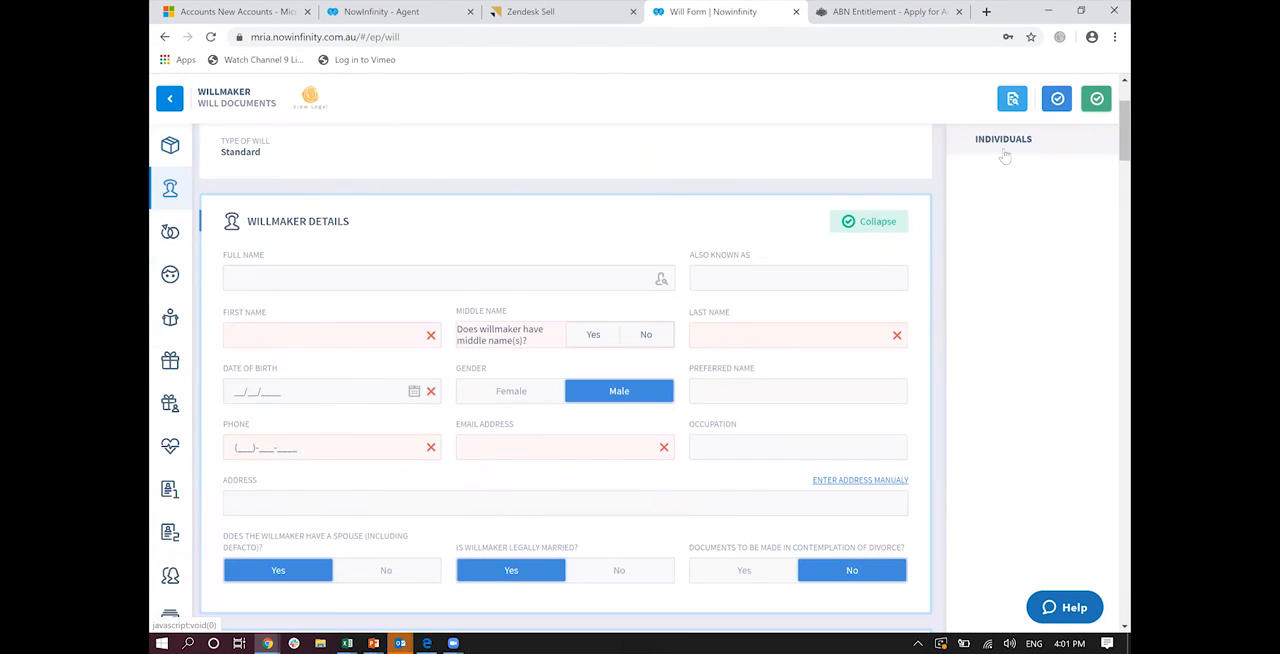
{"action": "scroll", "coordinate": [1005, 154], "scroll_direction": "down", "scroll_amount": 1}
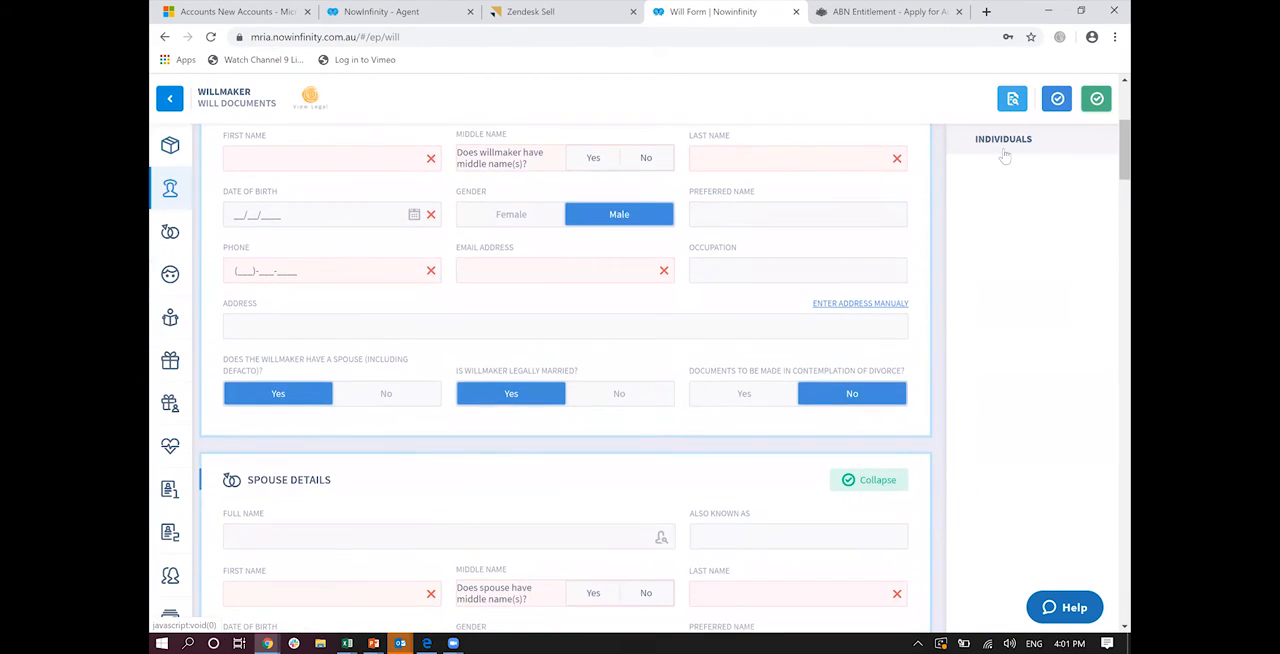
{"action": "scroll", "coordinate": [1005, 154], "scroll_direction": "down", "scroll_amount": 2}
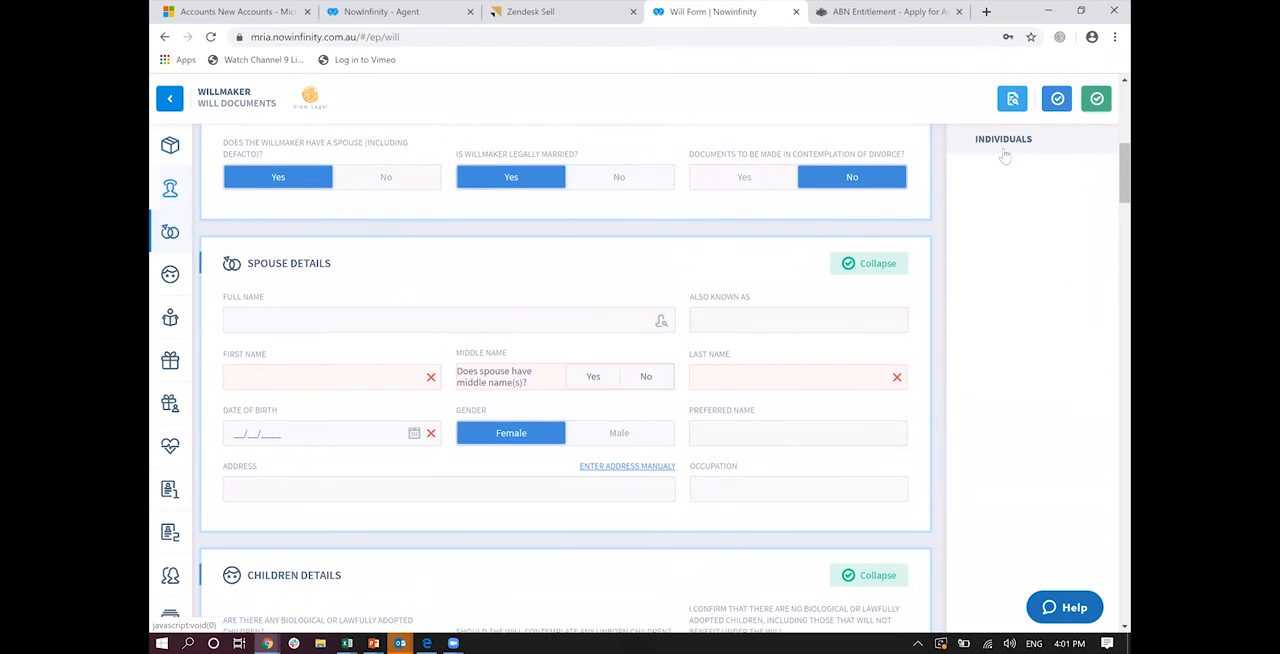
{"action": "scroll", "coordinate": [1005, 154], "scroll_direction": "down", "scroll_amount": 5}
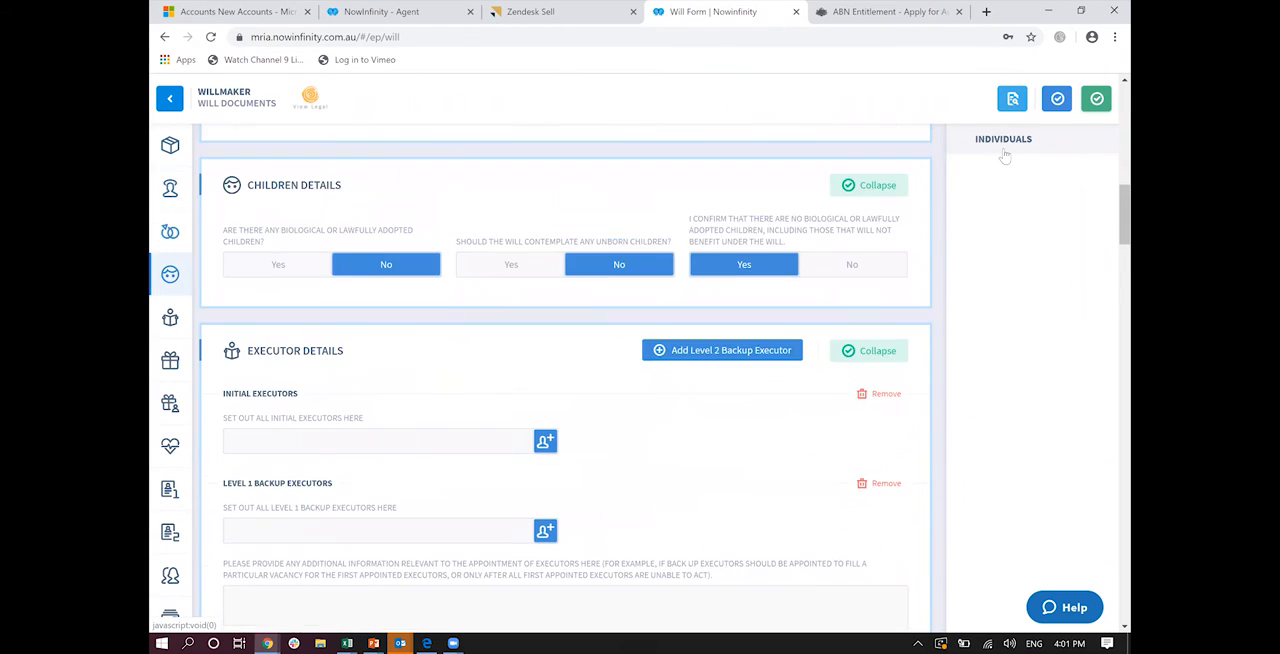
{"action": "scroll", "coordinate": [1005, 154], "scroll_direction": "down", "scroll_amount": 4}
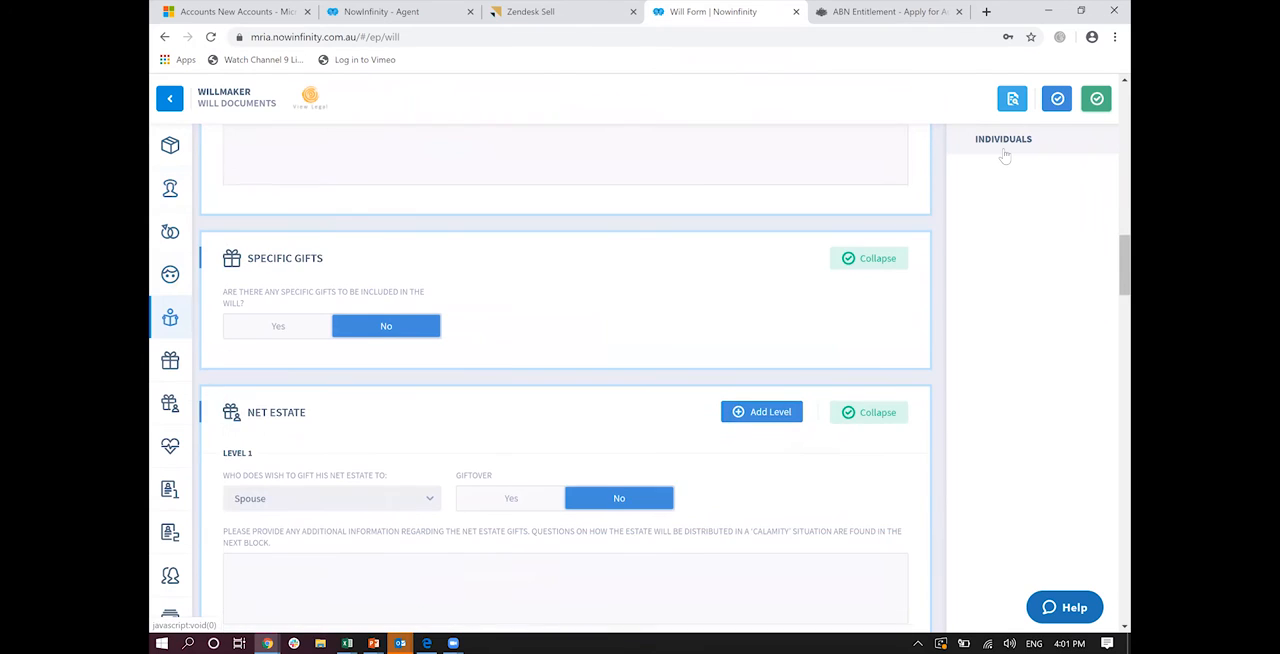
{"action": "scroll", "coordinate": [1005, 154], "scroll_direction": "down", "scroll_amount": 3}
{"action": "scroll", "coordinate": [1005, 154], "scroll_direction": "up", "scroll_amount": 10}
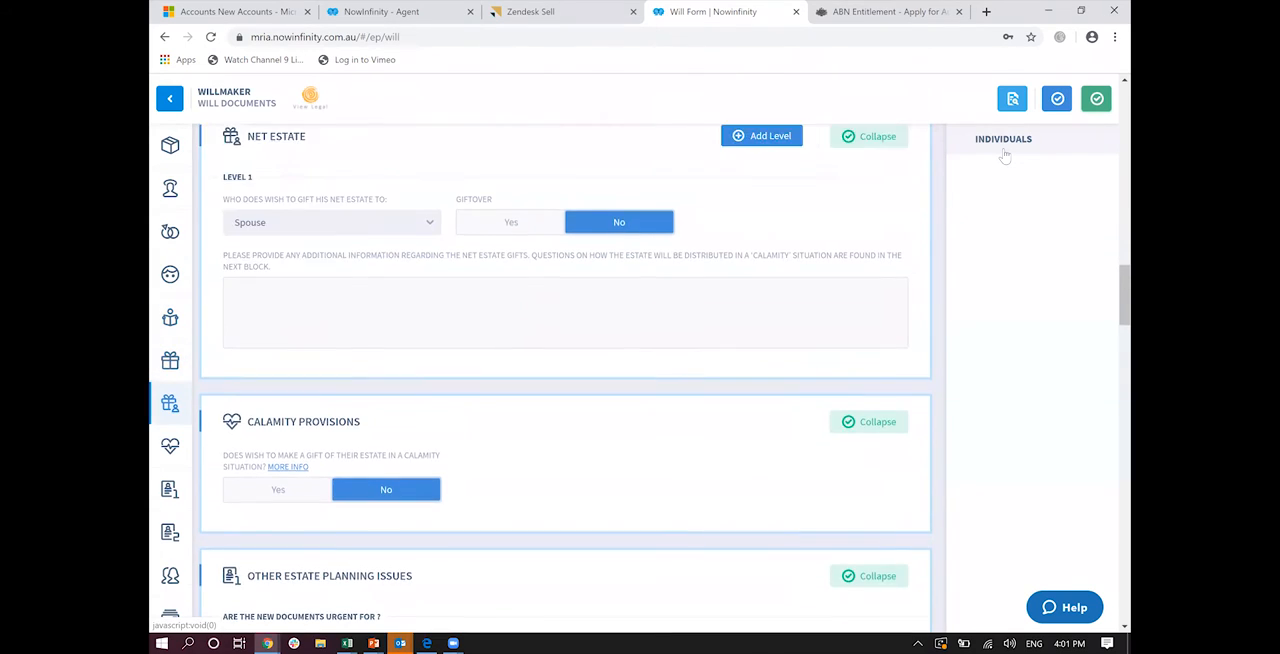
{"action": "scroll", "coordinate": [1005, 155], "scroll_direction": "up", "scroll_amount": 6}
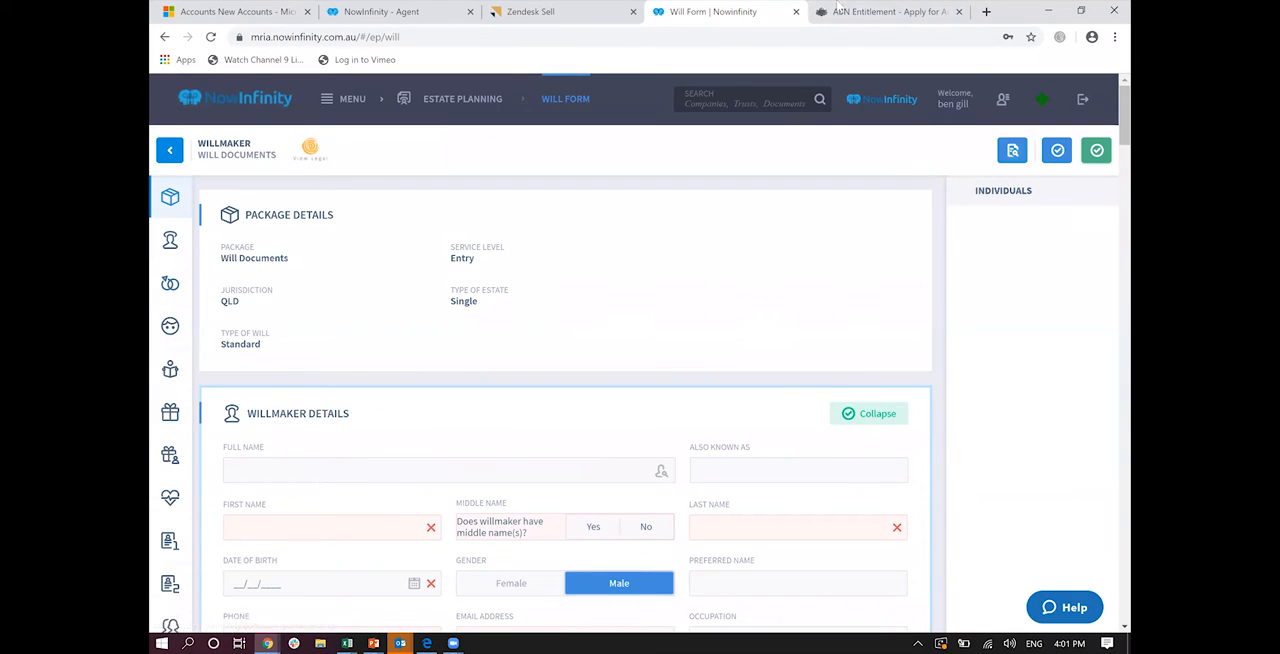
Step: Leave the will form and view the My Estates list of estate plans
{"action": "left_click", "coordinate": [331, 113]}
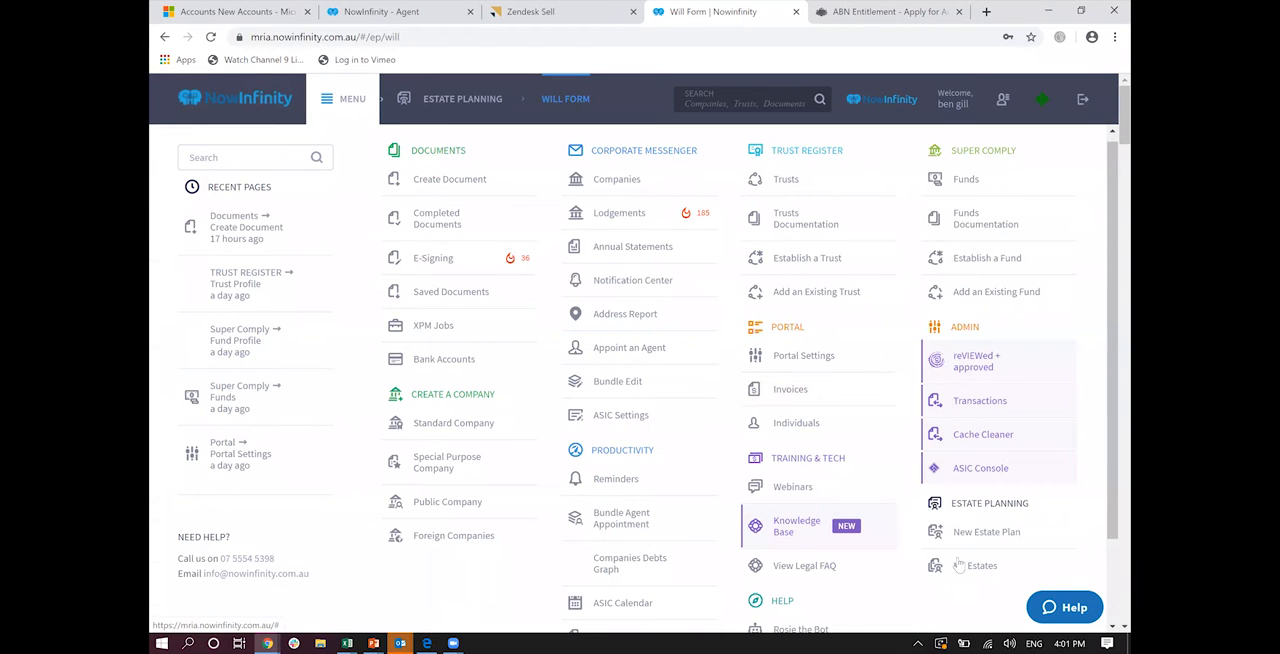
{"action": "scroll", "coordinate": [1110, 505], "scroll_direction": "down", "scroll_amount": 2}
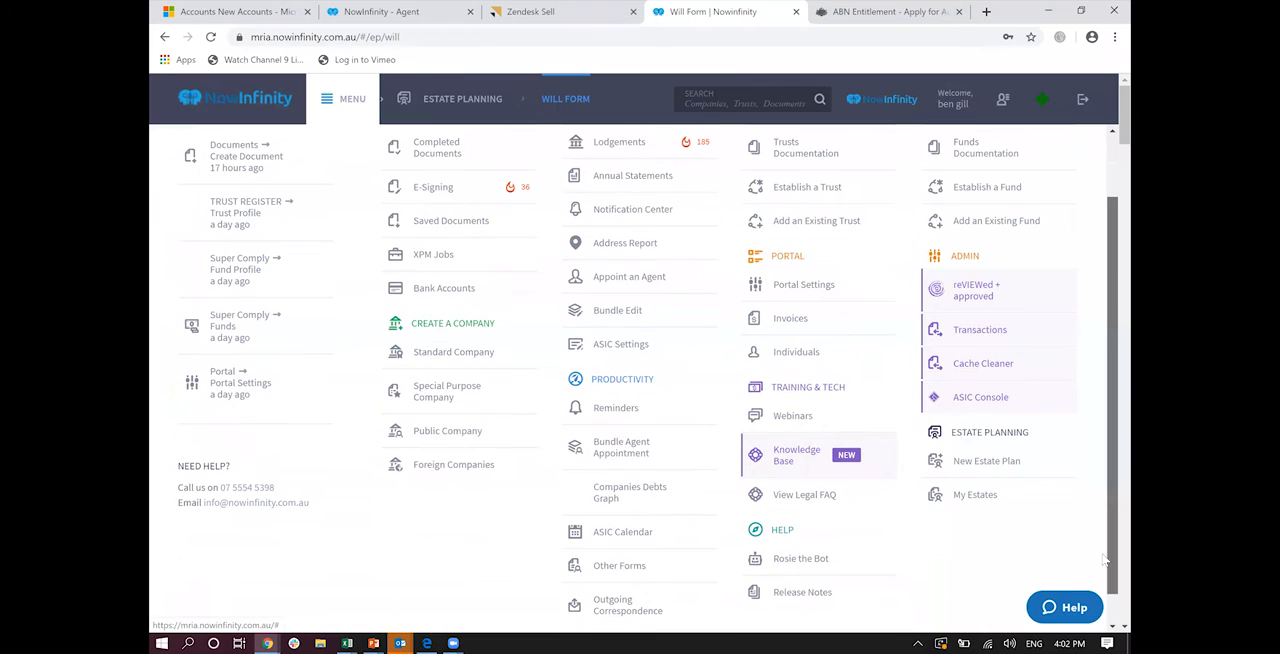
{"action": "left_click", "coordinate": [963, 477]}
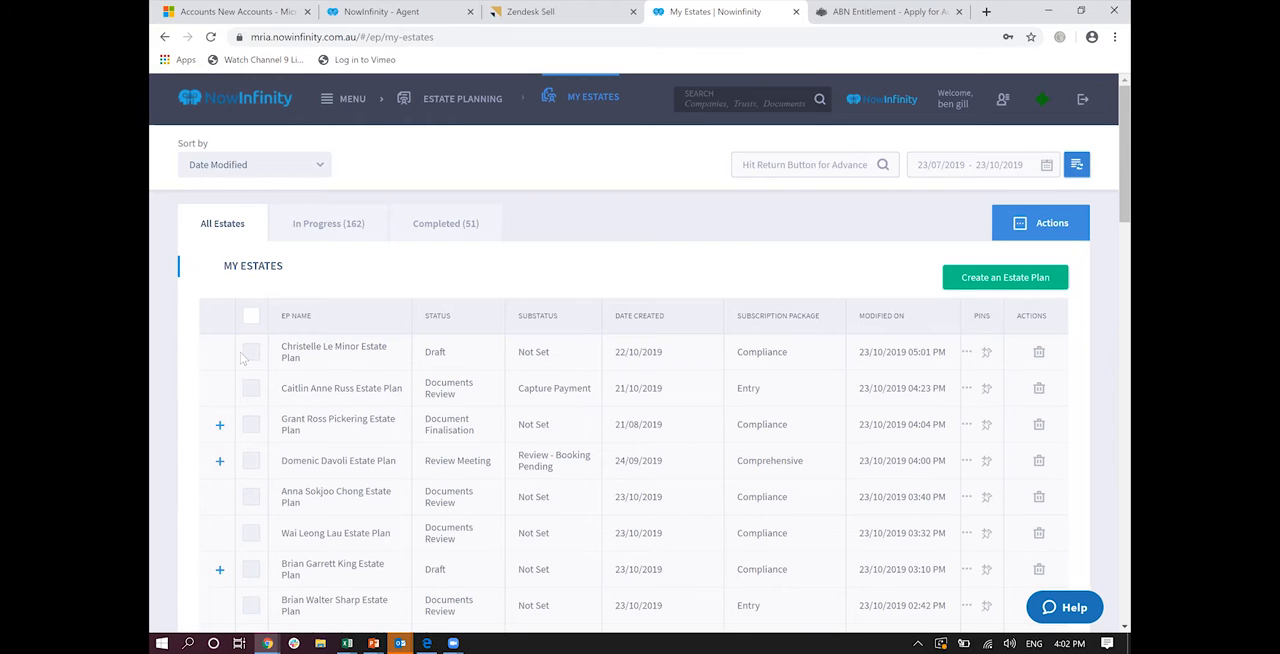
Step: Examine the portal's account settings, available logos, saved credit cards and email settings
{"action": "left_click", "coordinate": [338, 105]}
{"action": "scroll", "coordinate": [400, 340], "scroll_direction": "up", "scroll_amount": 2}
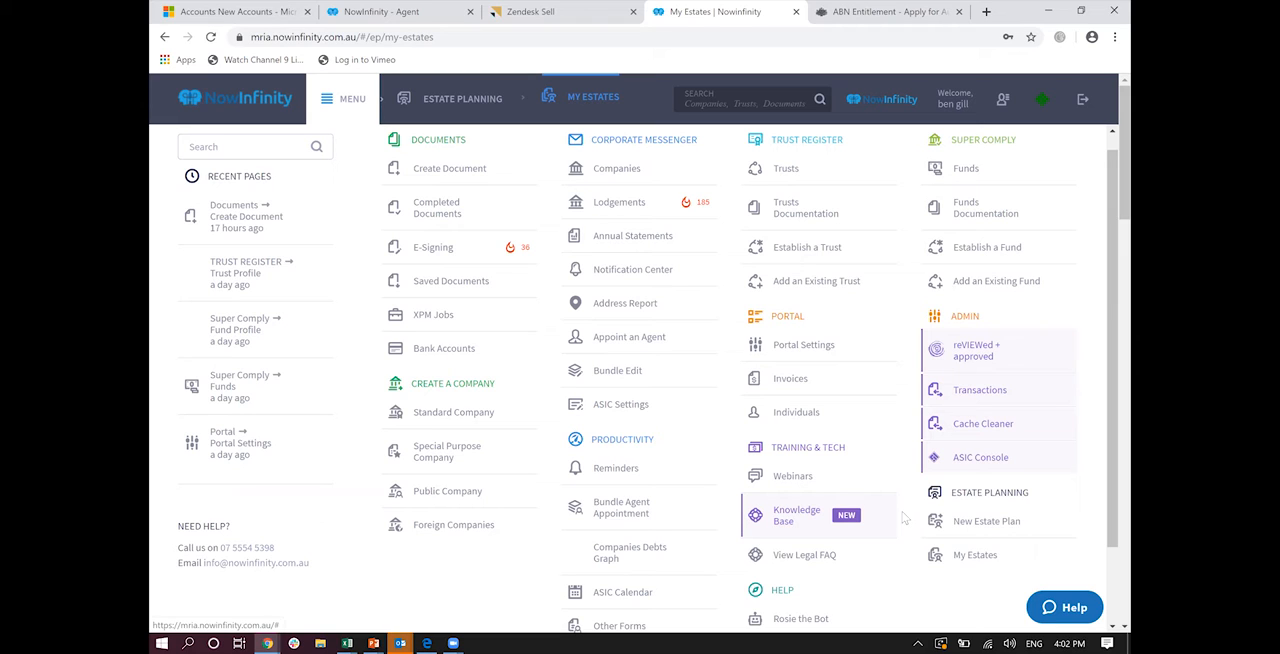
{"action": "left_click", "coordinate": [806, 346]}
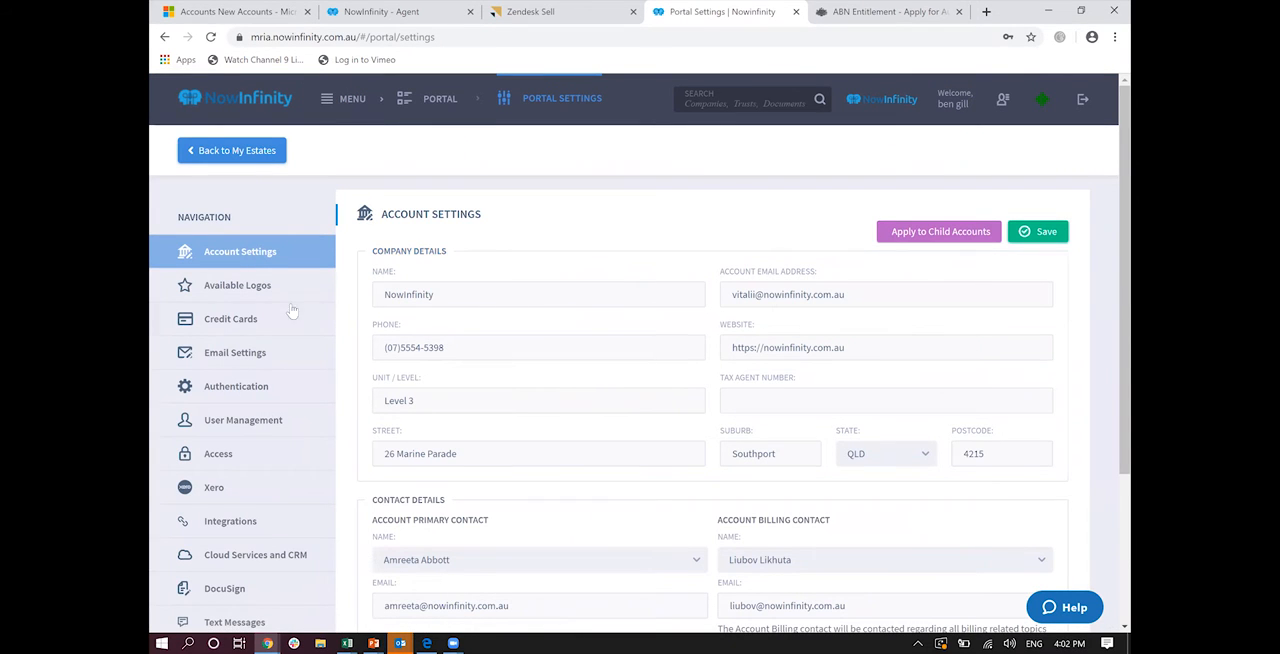
{"action": "left_click", "coordinate": [240, 285]}
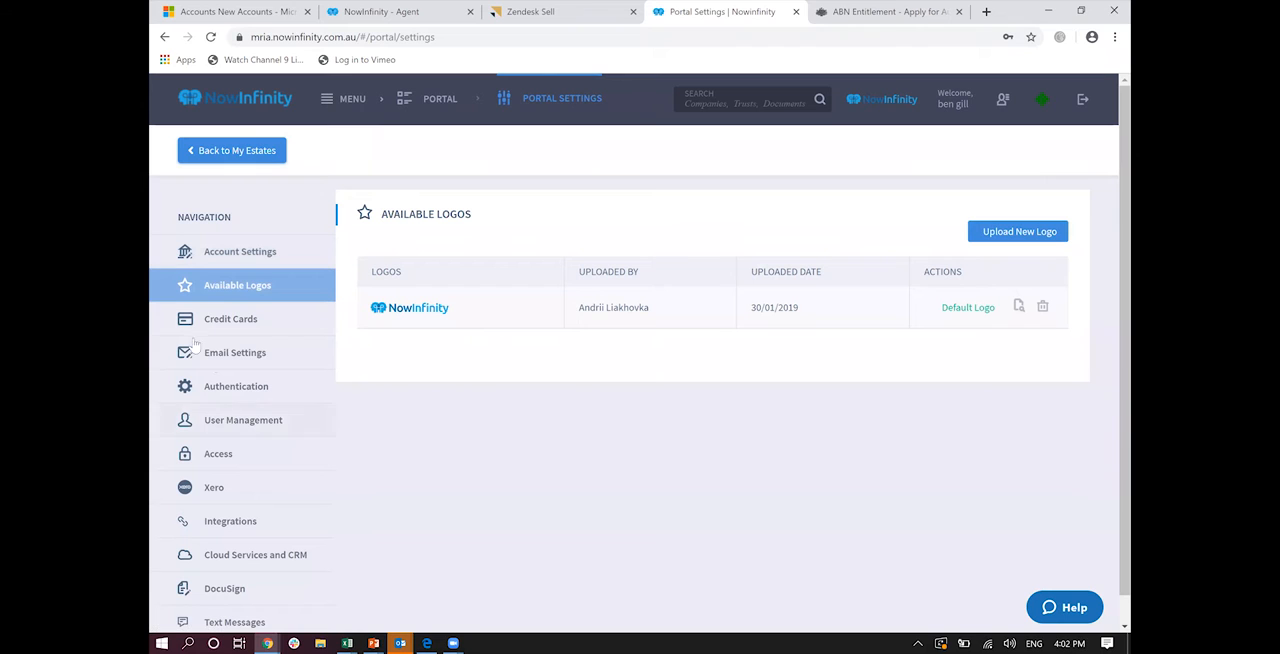
{"action": "left_click", "coordinate": [225, 319]}
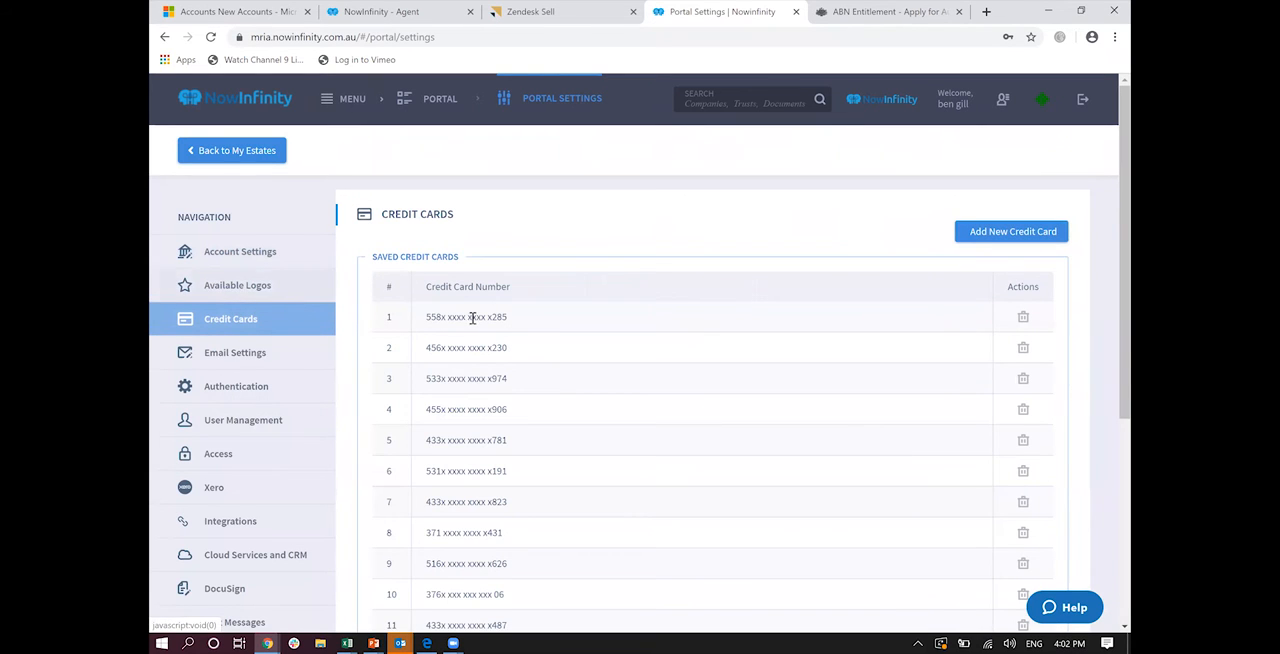
{"action": "left_click", "coordinate": [258, 365]}
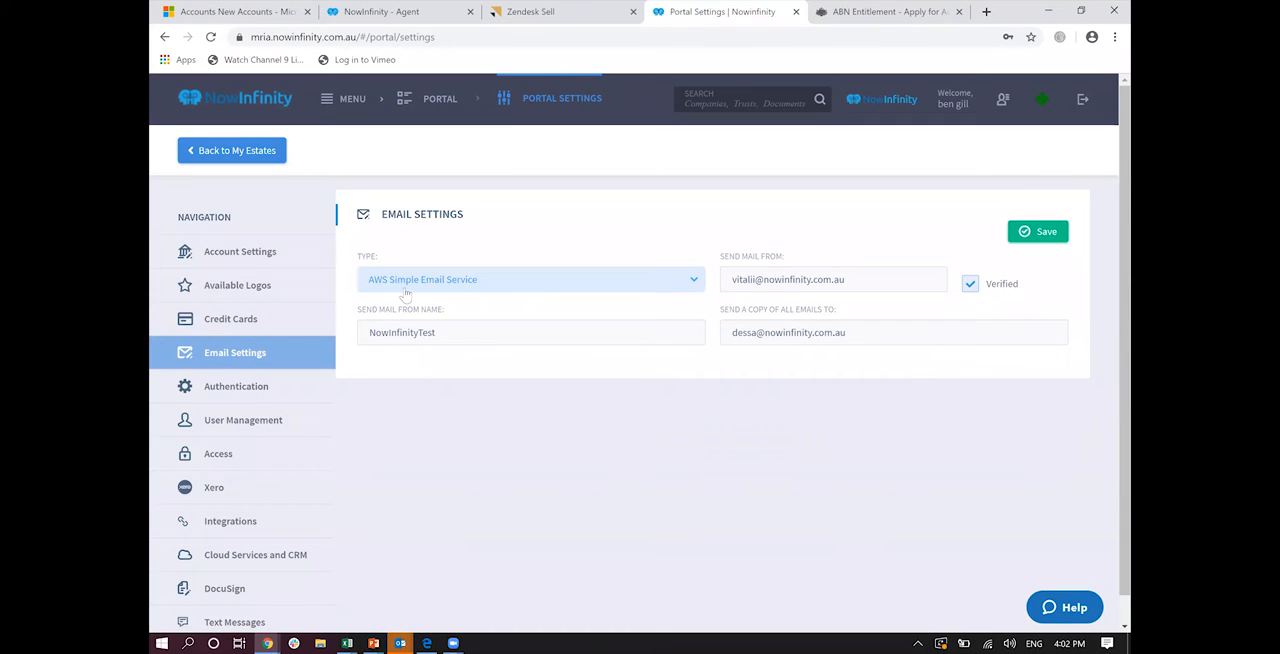
Step: Review the portal's user management and access permissions, including the Documents permission options for the first user listed
{"action": "left_click", "coordinate": [268, 416]}
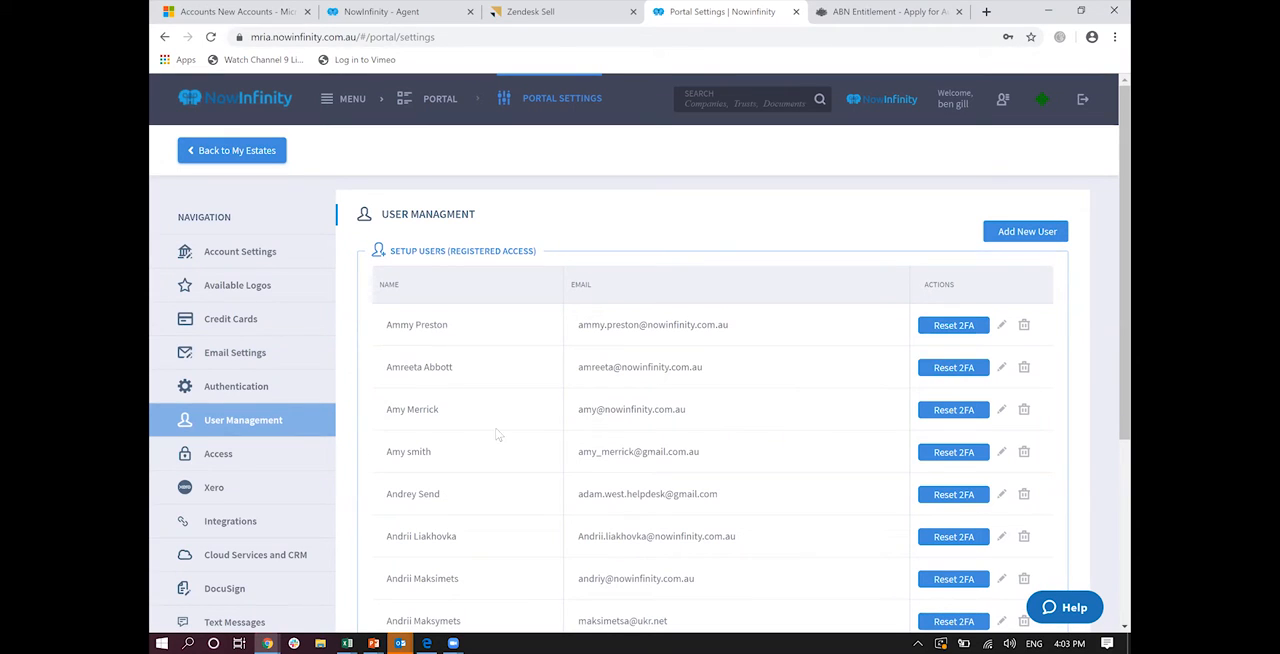
{"action": "left_click", "coordinate": [277, 458]}
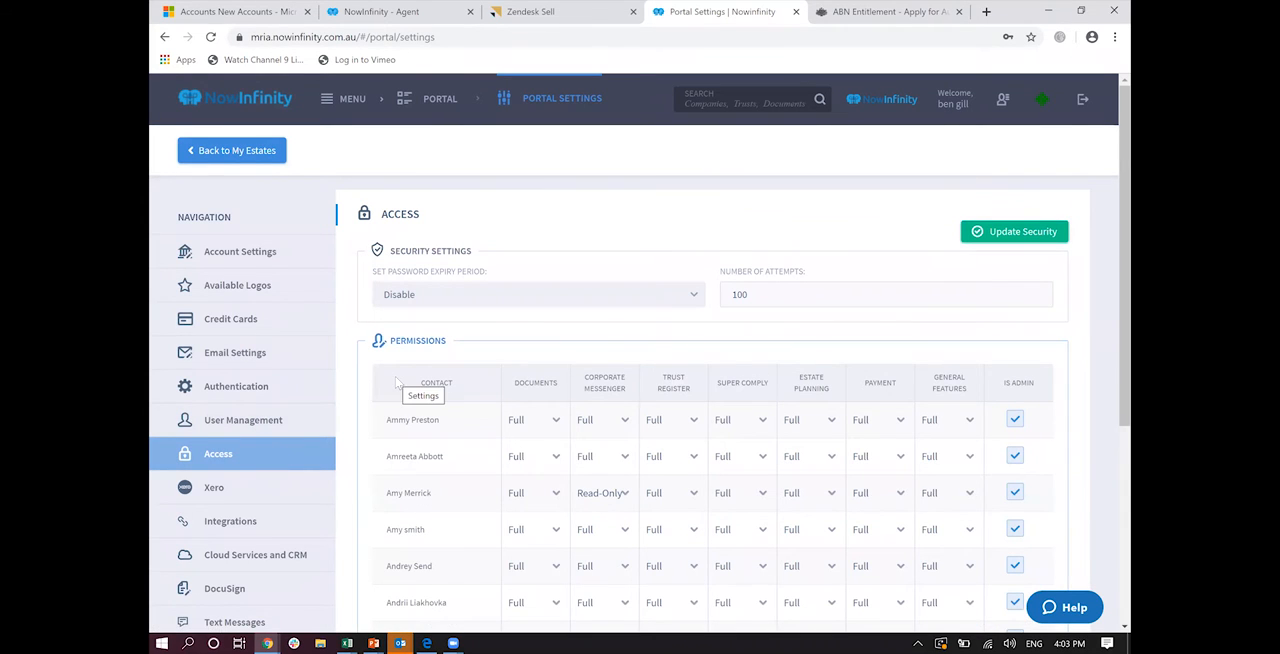
{"action": "left_click", "coordinate": [533, 424]}
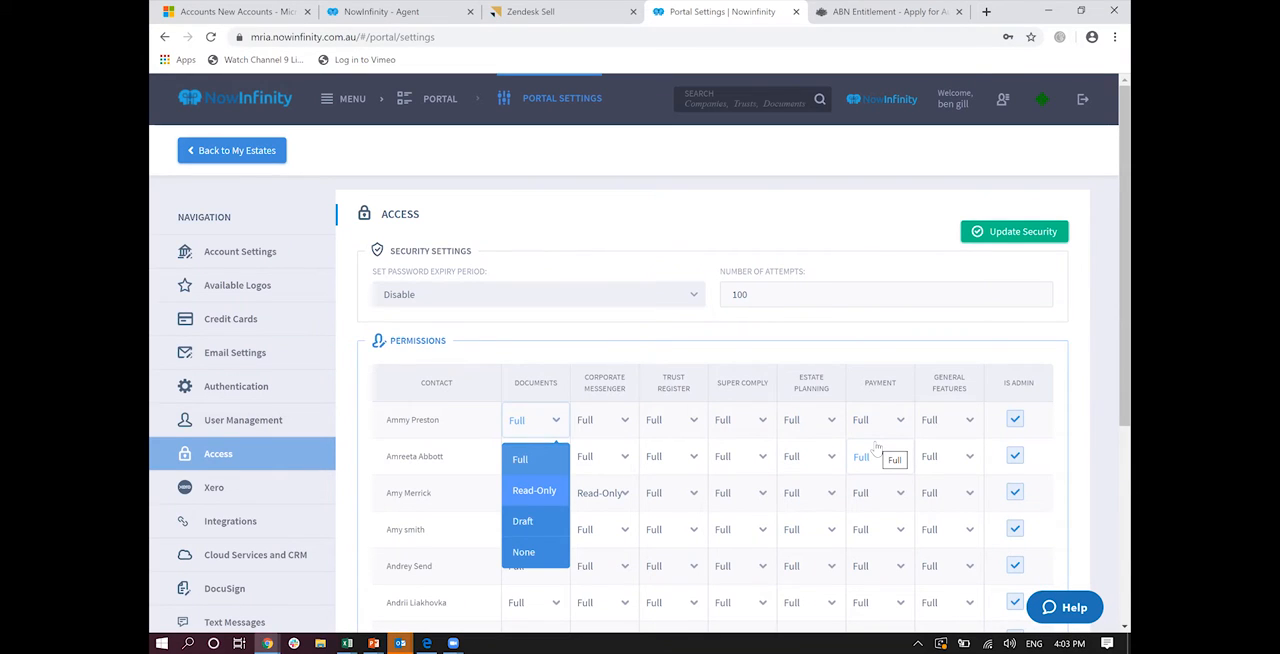
Step: View the portal's Integrations and DocuSign settings
{"action": "left_click", "coordinate": [225, 530]}
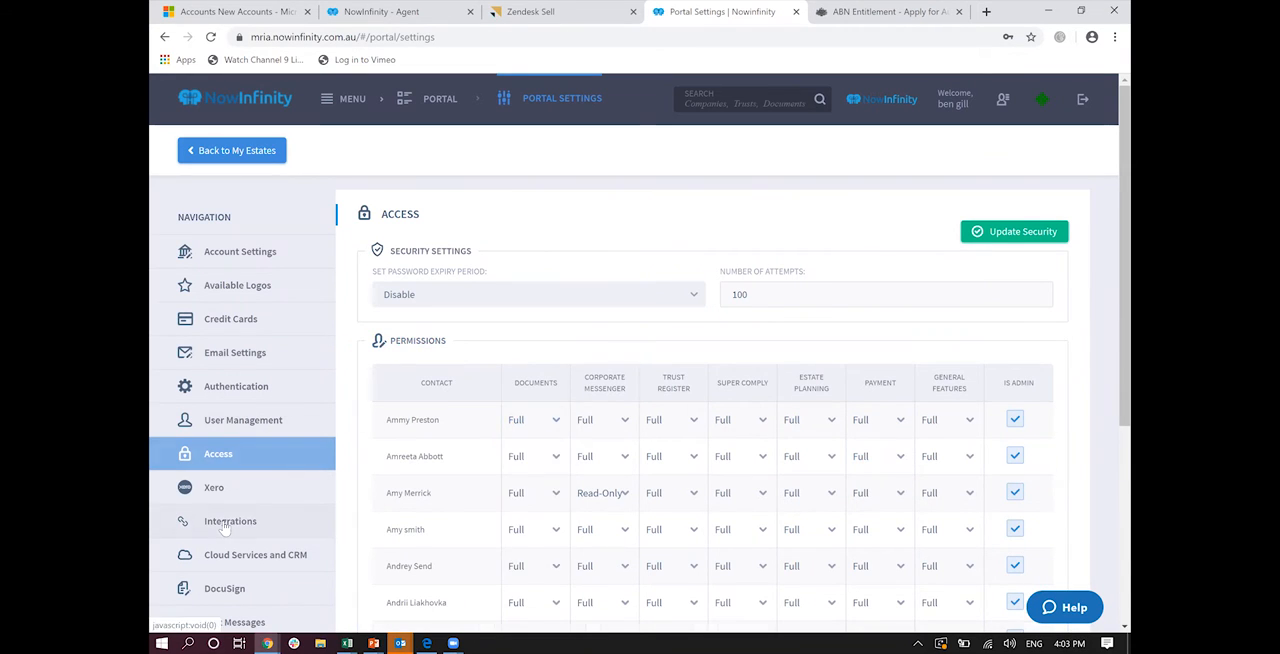
{"action": "scroll", "coordinate": [222, 528], "scroll_direction": "down", "scroll_amount": 1}
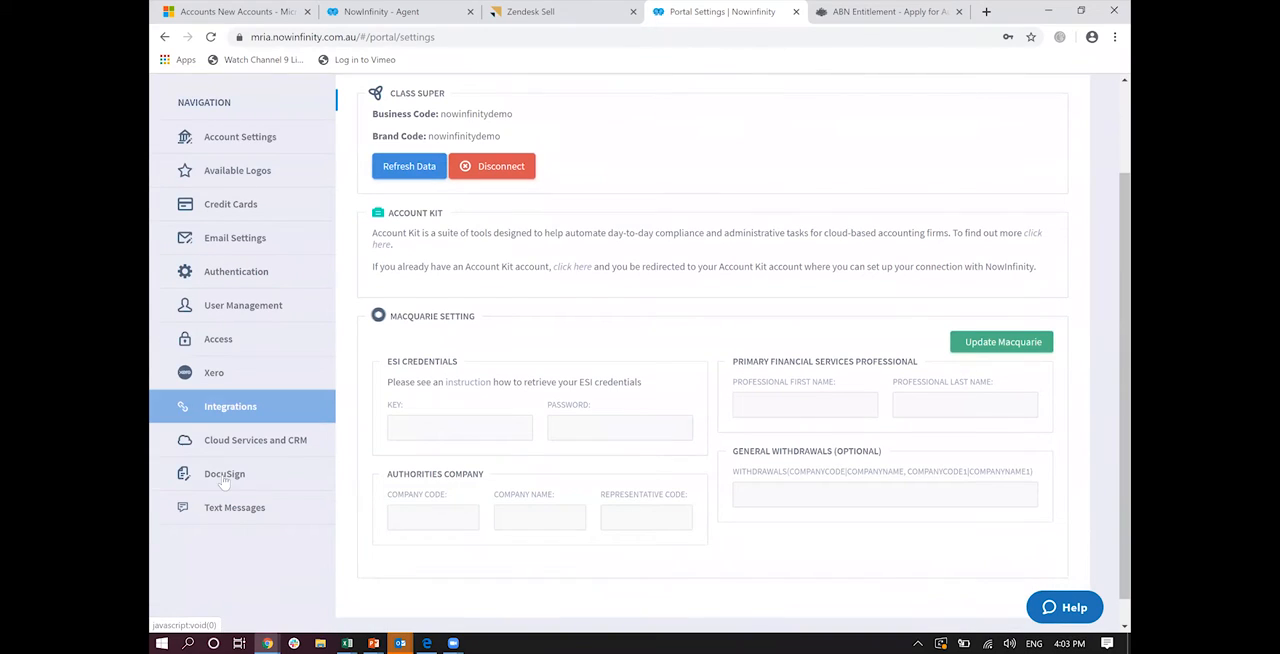
{"action": "left_click", "coordinate": [224, 476]}
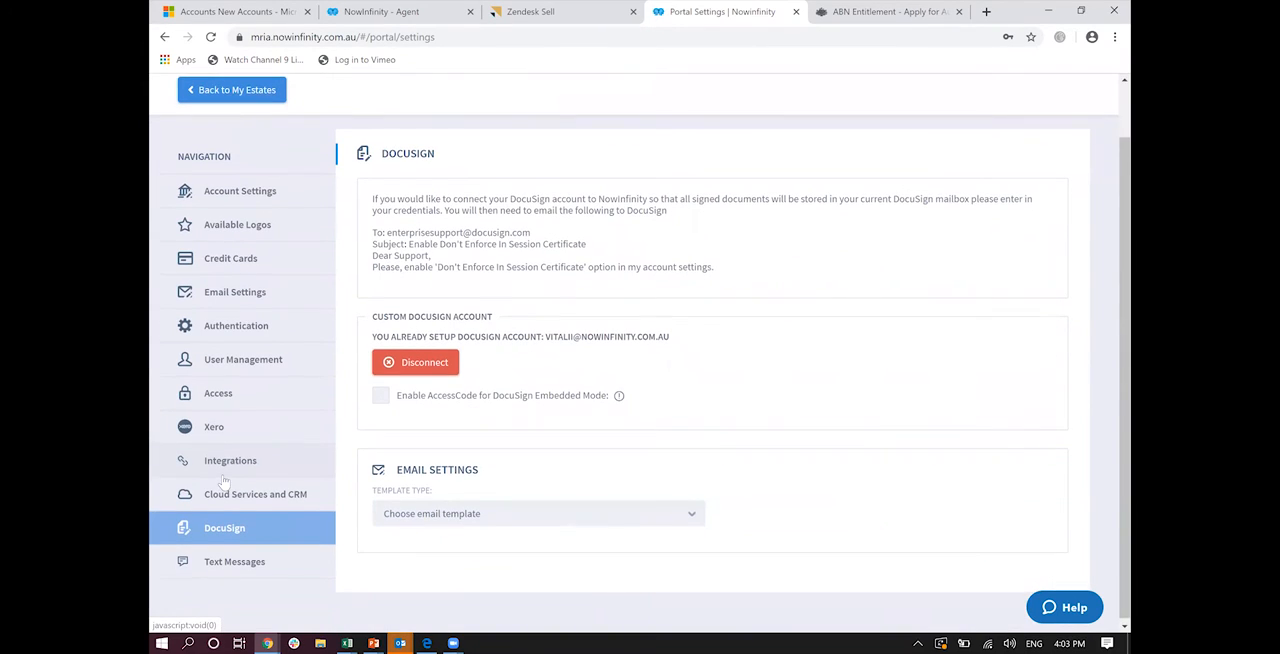
Step: Examine the text message settings, including the sender ID and the reminder text templates
{"action": "left_click", "coordinate": [219, 565]}
{"action": "left_click", "coordinate": [446, 210]}
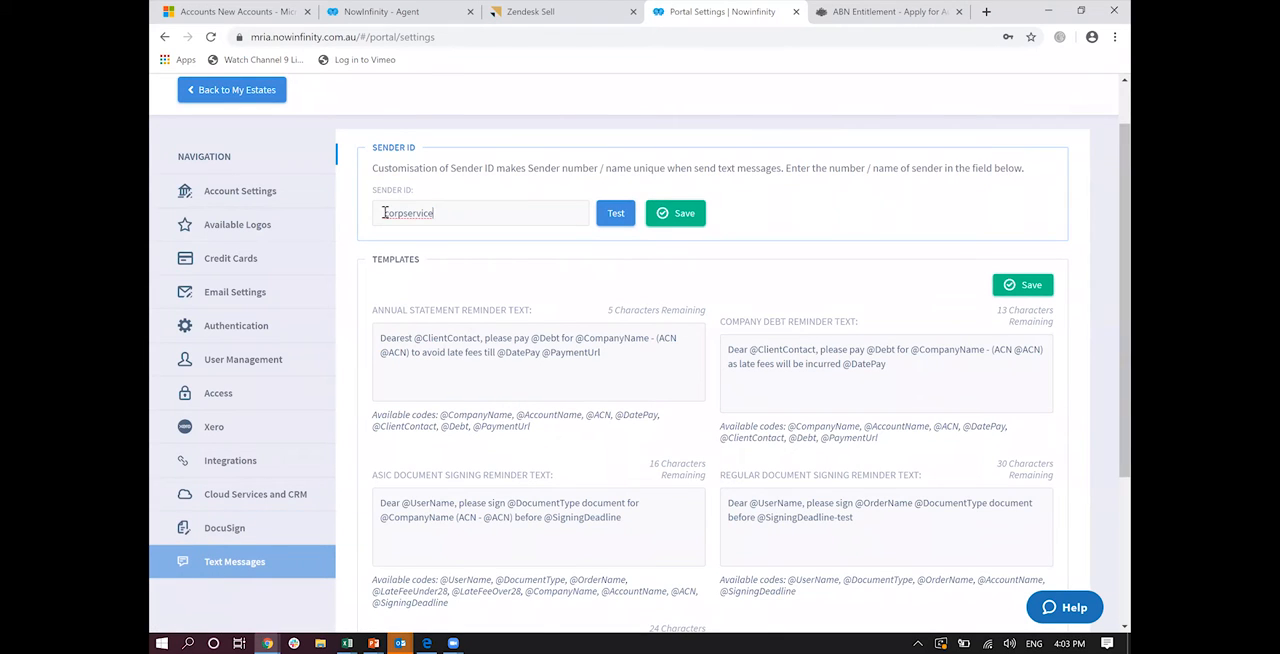
{"action": "double_click", "coordinate": [384, 213]}
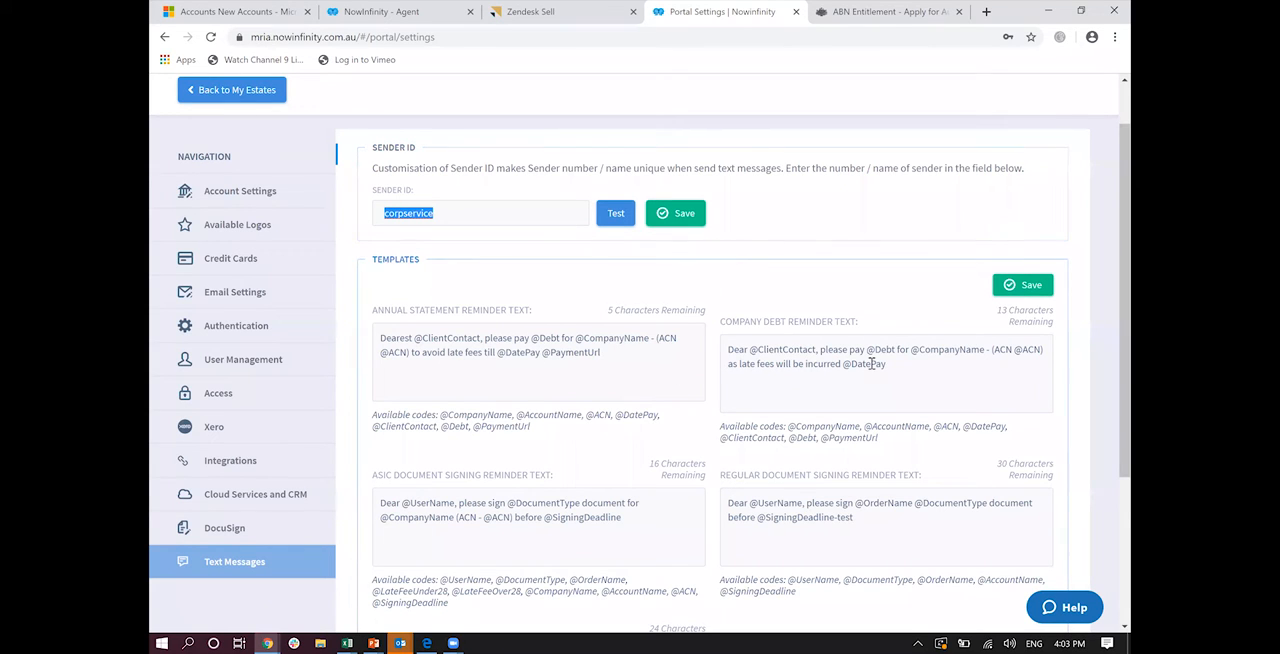
{"action": "scroll", "coordinate": [871, 364], "scroll_direction": "down", "scroll_amount": 1}
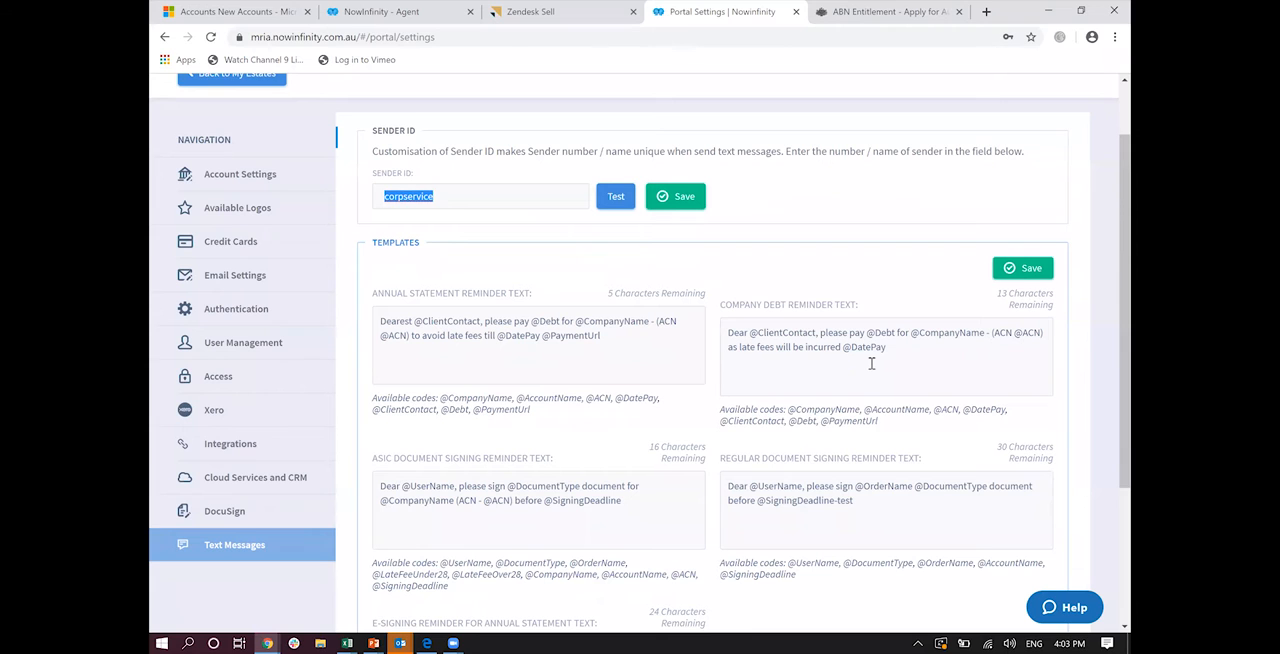
{"action": "scroll", "coordinate": [326, 157], "scroll_direction": "down", "scroll_amount": 3}
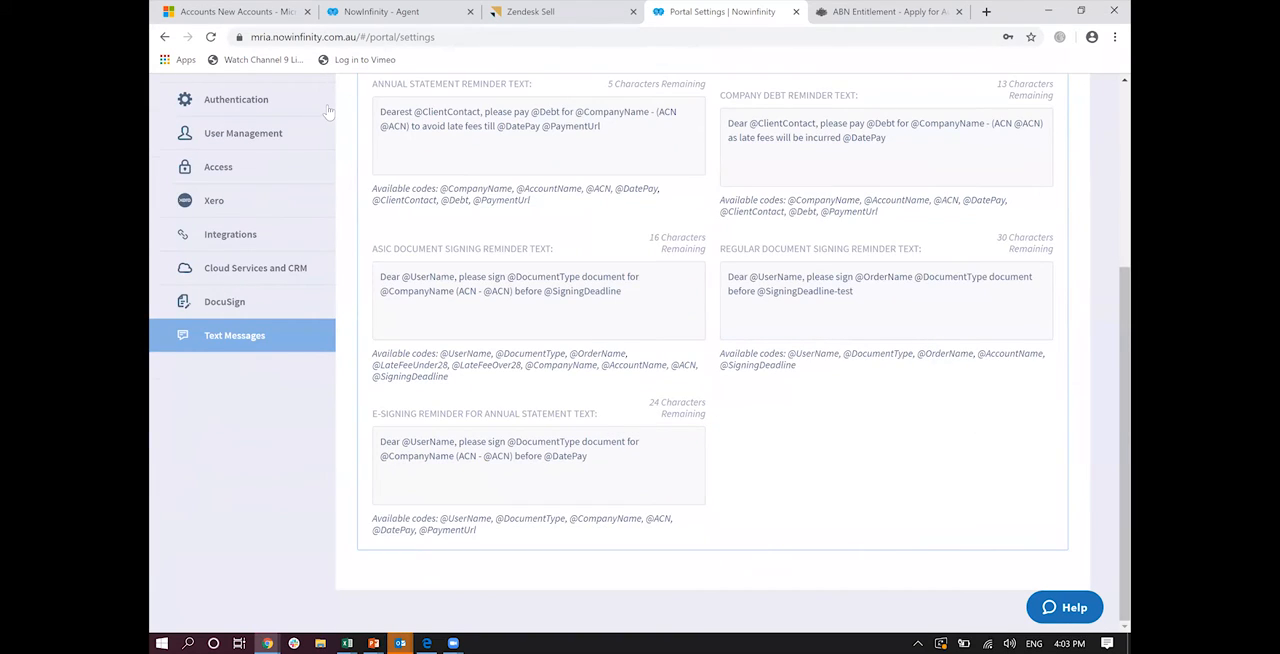
{"action": "scroll", "coordinate": [328, 111], "scroll_direction": "up", "scroll_amount": 2}
{"action": "scroll", "coordinate": [328, 111], "scroll_direction": "up", "scroll_amount": 2}
Step: View the catalogue of documents that can be created and open the completed documents list
{"action": "left_click", "coordinate": [328, 111]}
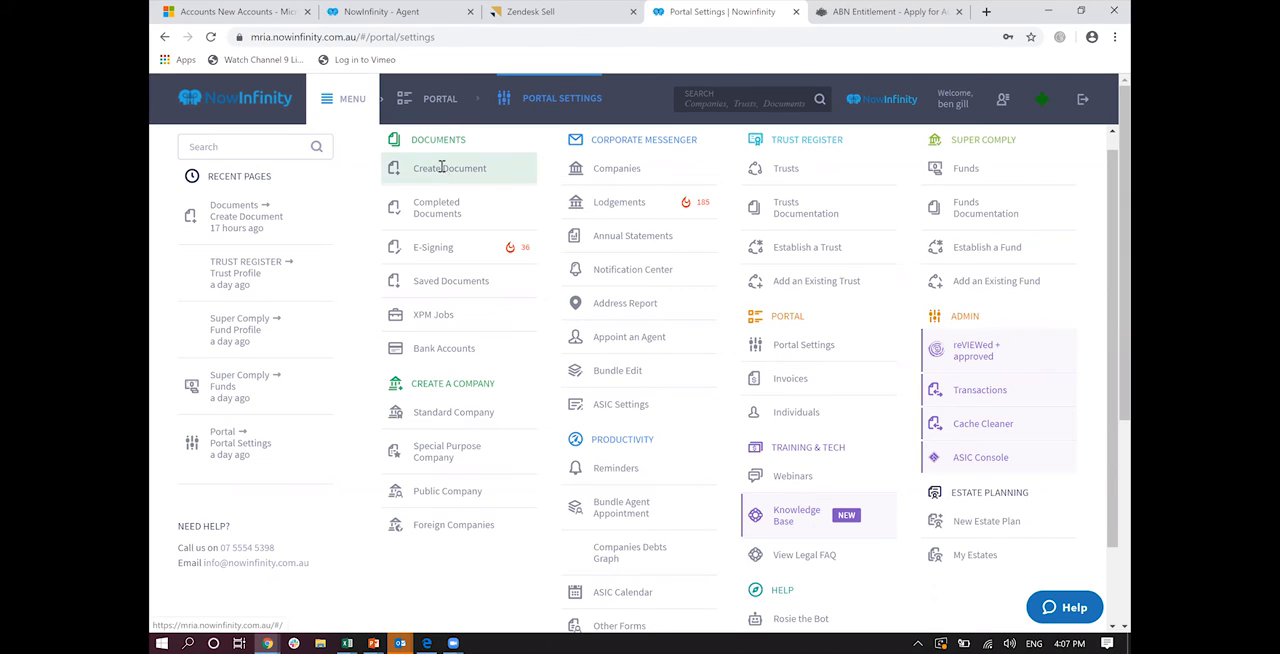
{"action": "left_click", "coordinate": [441, 167]}
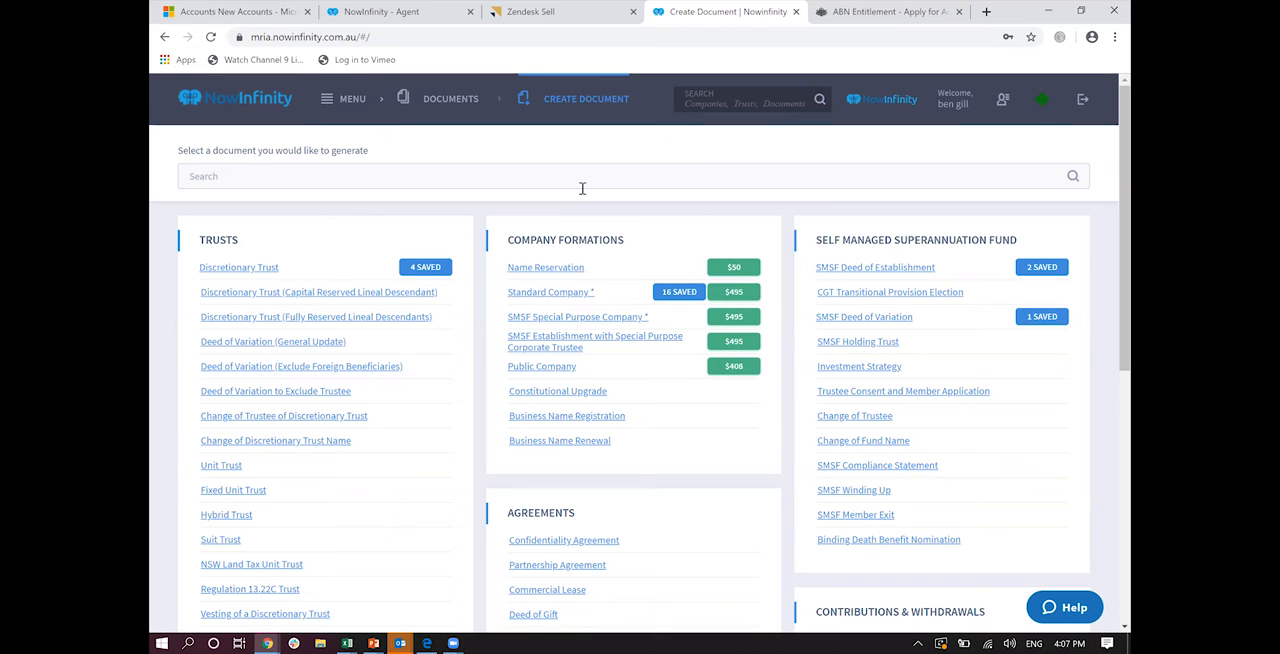
{"action": "left_click", "coordinate": [345, 98]}
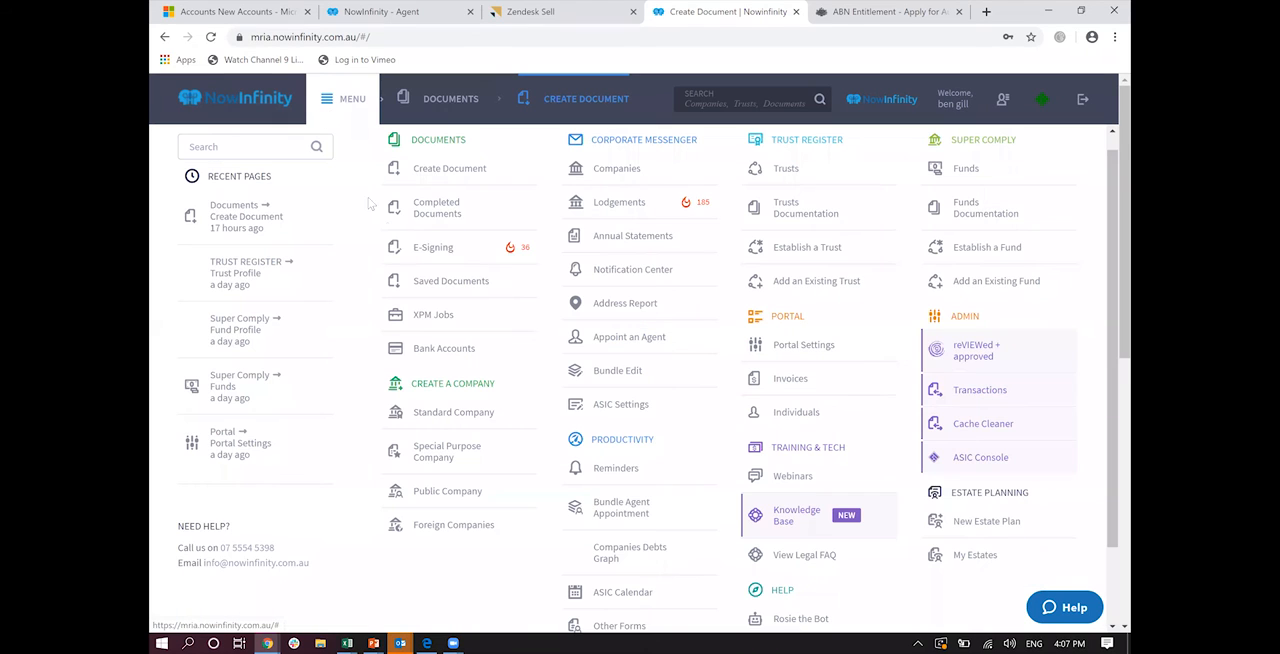
{"action": "left_click", "coordinate": [443, 219]}
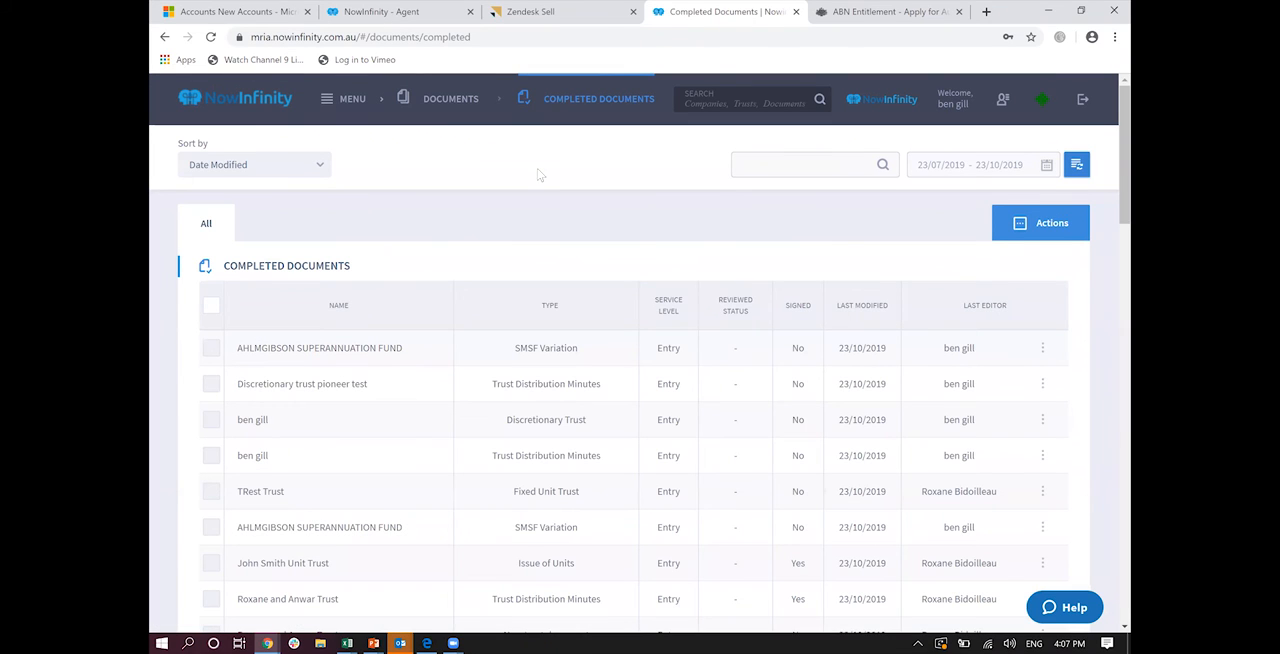
Step: Search the completed documents for "company"
{"action": "left_click", "coordinate": [816, 167]}
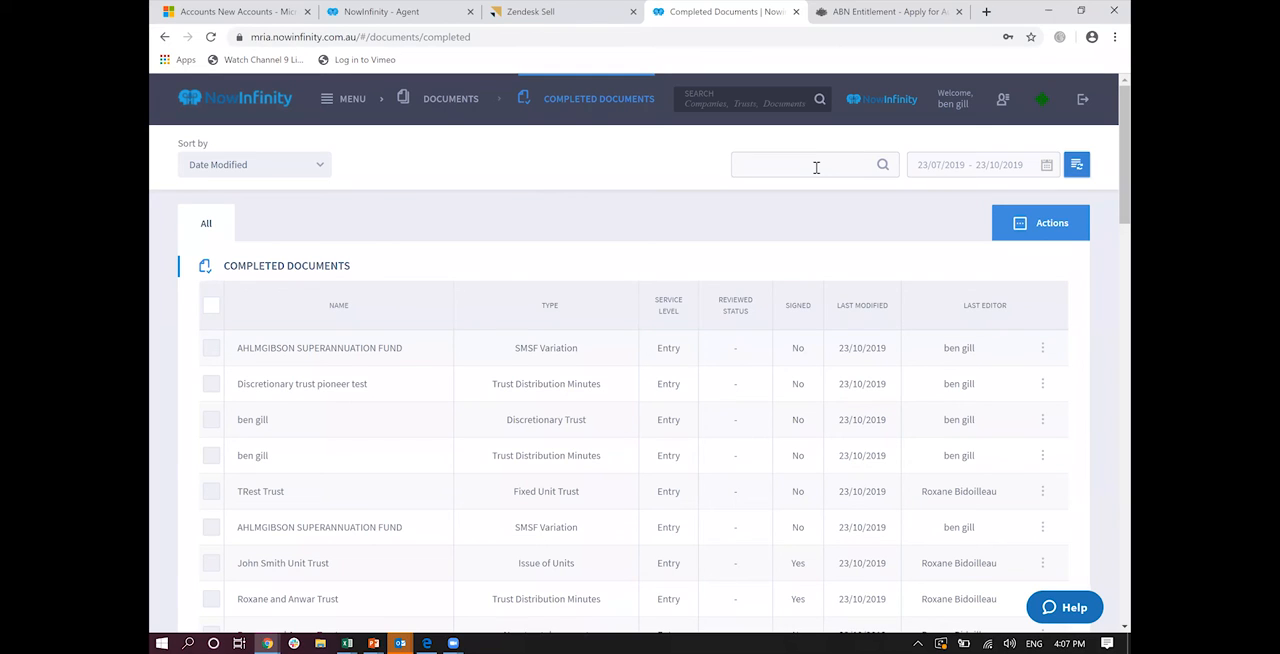
{"action": "type", "text": "compant"}
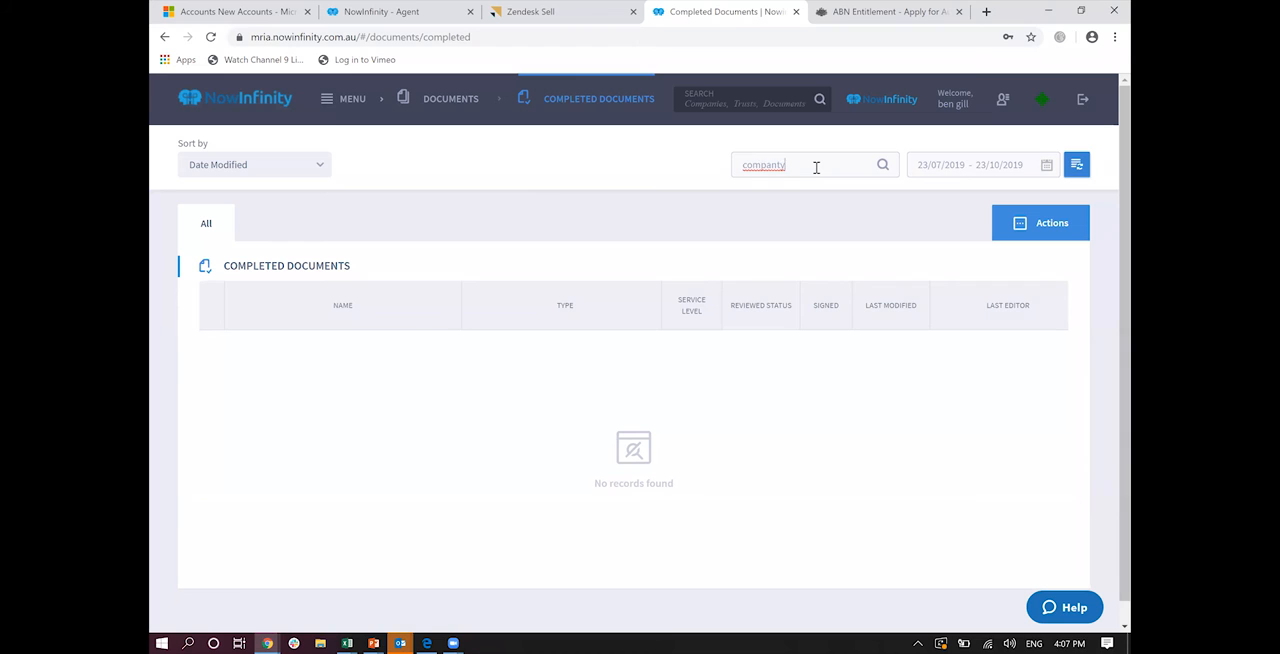
{"action": "type", "text": "y"}
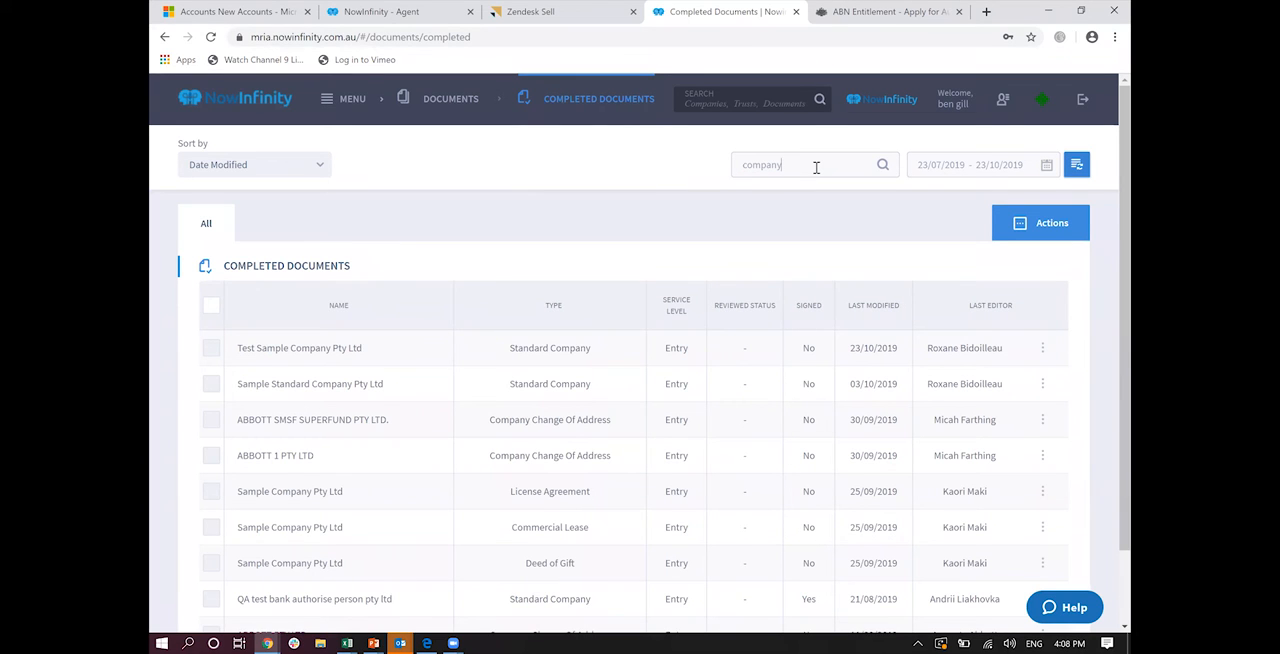
Step: Open the Test Sample Company Pty Ltd standard company order, view its constitution PDF, and examine its integrations and document forwarding options
{"action": "left_click", "coordinate": [290, 350]}
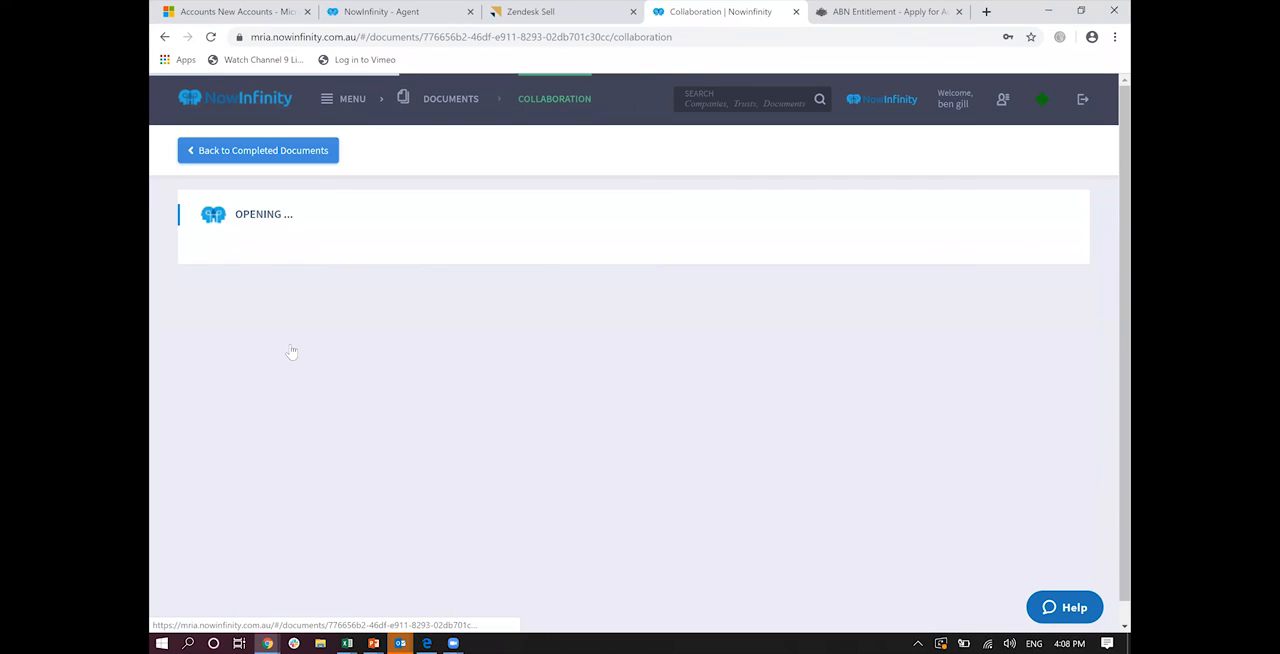
{"action": "left_click", "coordinate": [257, 340]}
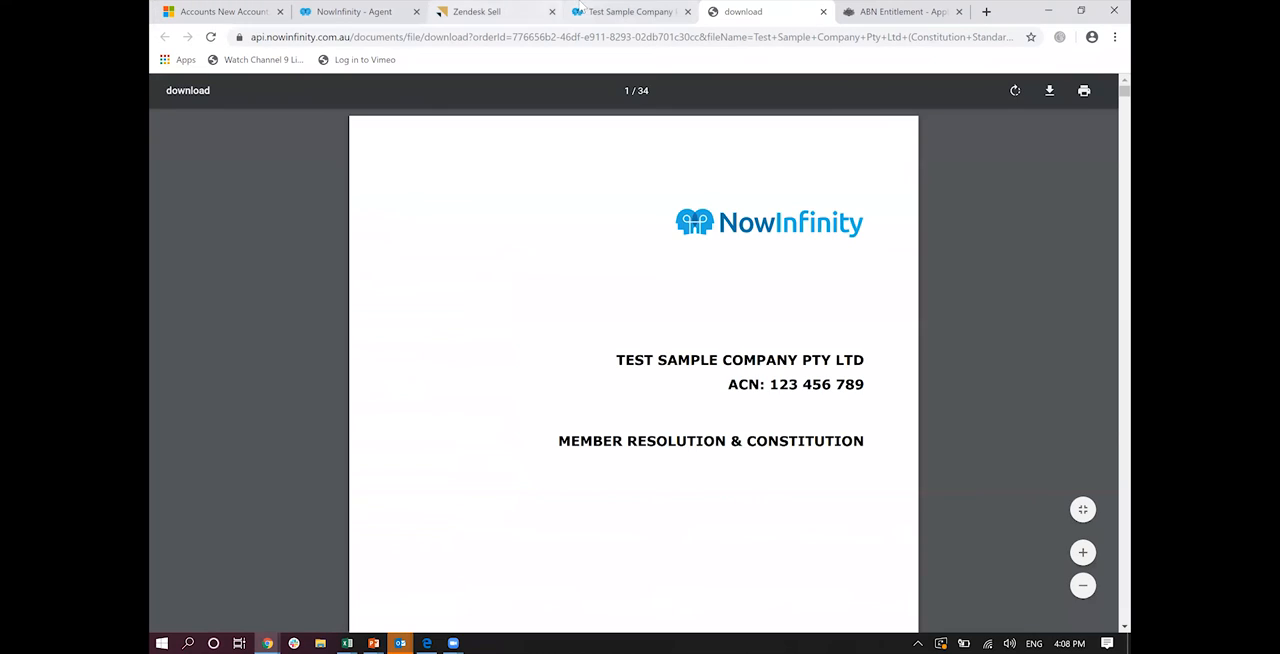
{"action": "left_click", "coordinate": [622, 7]}
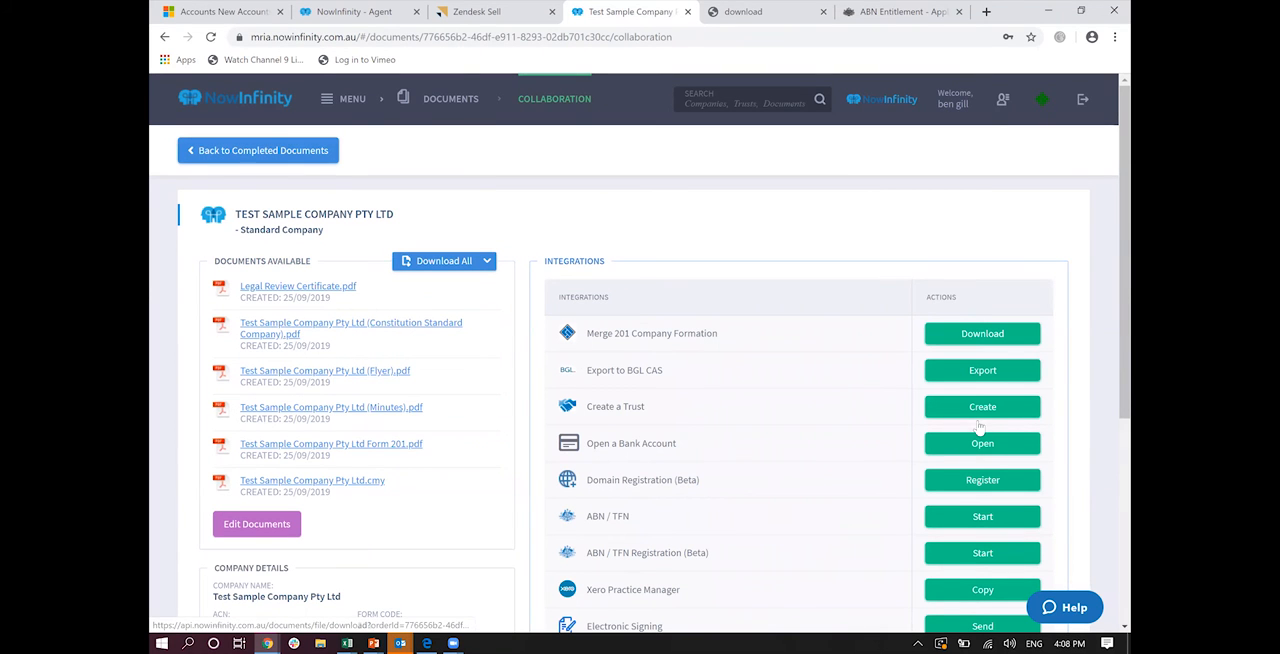
{"action": "scroll", "coordinate": [978, 421], "scroll_direction": "down", "scroll_amount": 2}
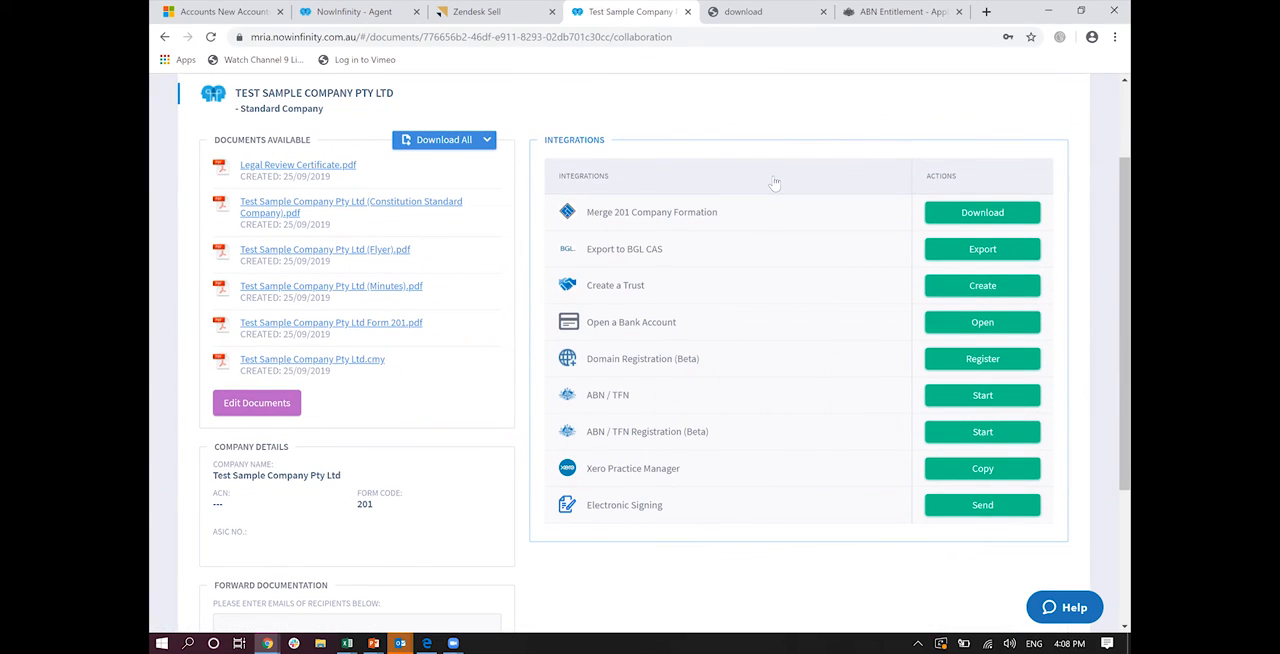
{"action": "scroll", "coordinate": [775, 183], "scroll_direction": "down", "scroll_amount": 3}
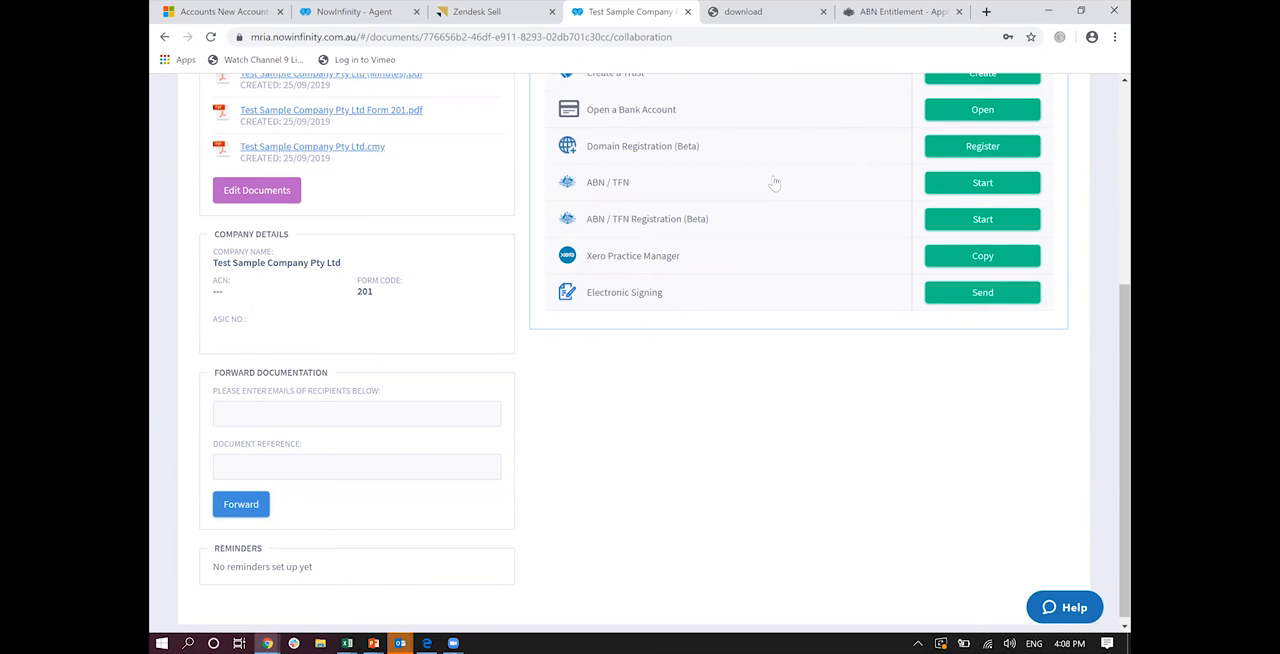
{"action": "scroll", "coordinate": [775, 183], "scroll_direction": "up", "scroll_amount": 5}
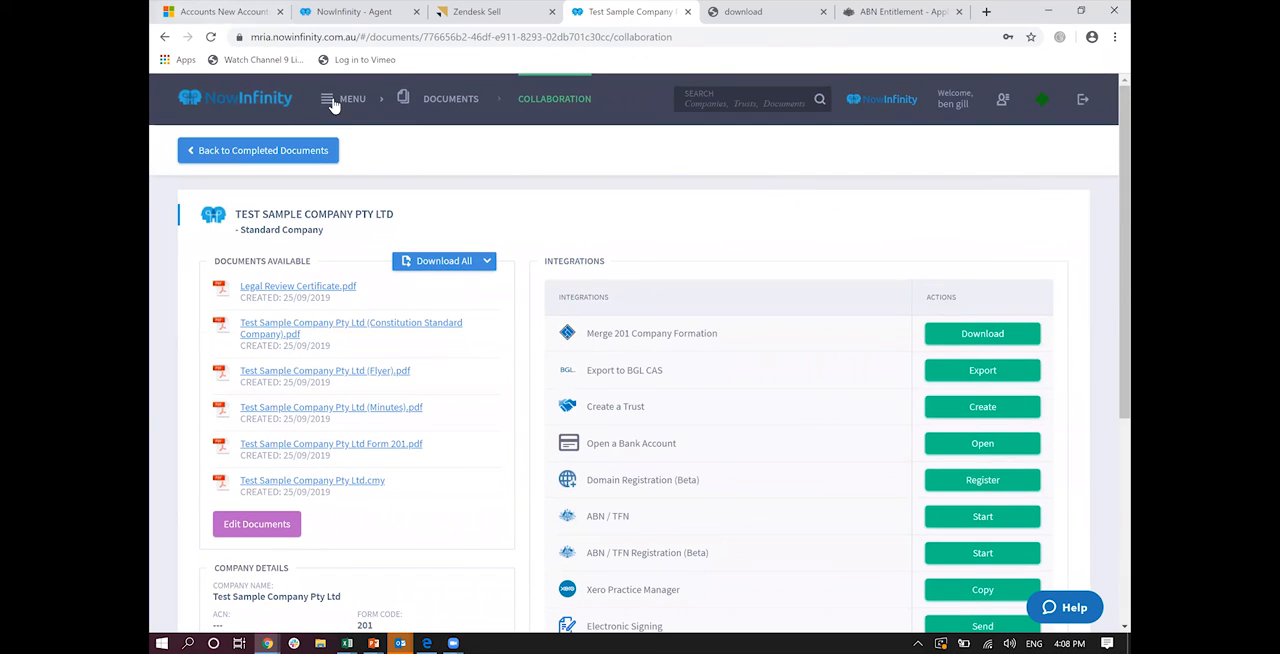
{"action": "left_click", "coordinate": [335, 107]}
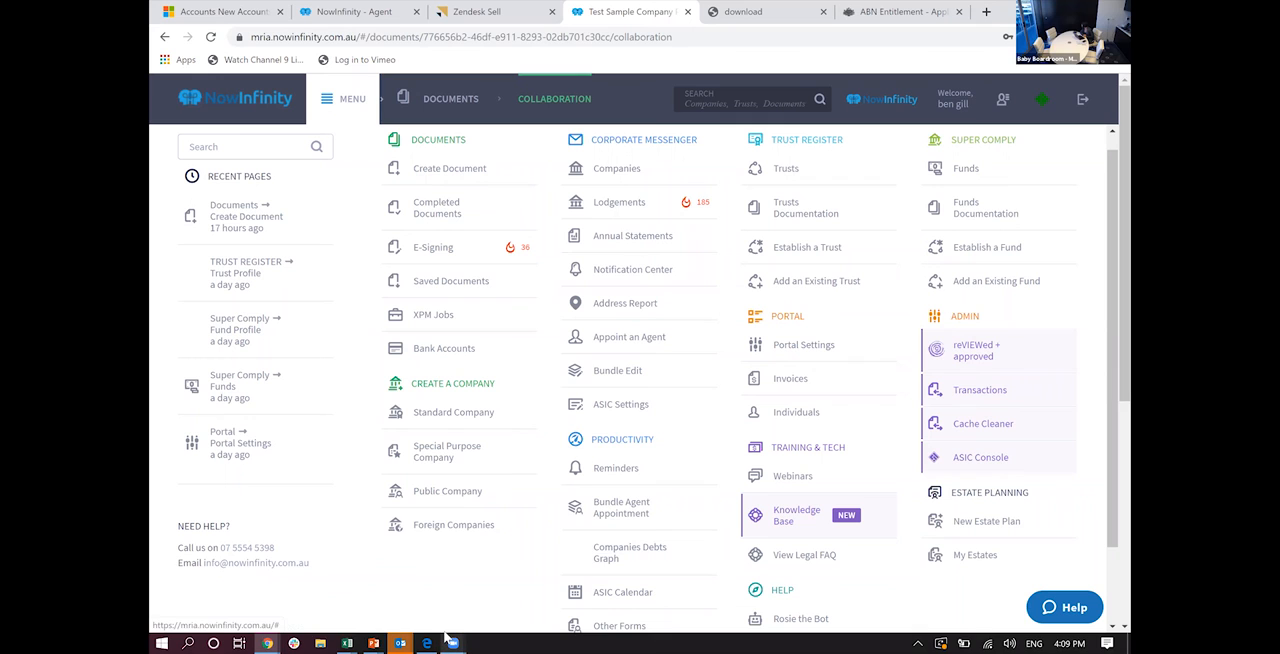
{"action": "mouse_move", "coordinate": [445, 637]}
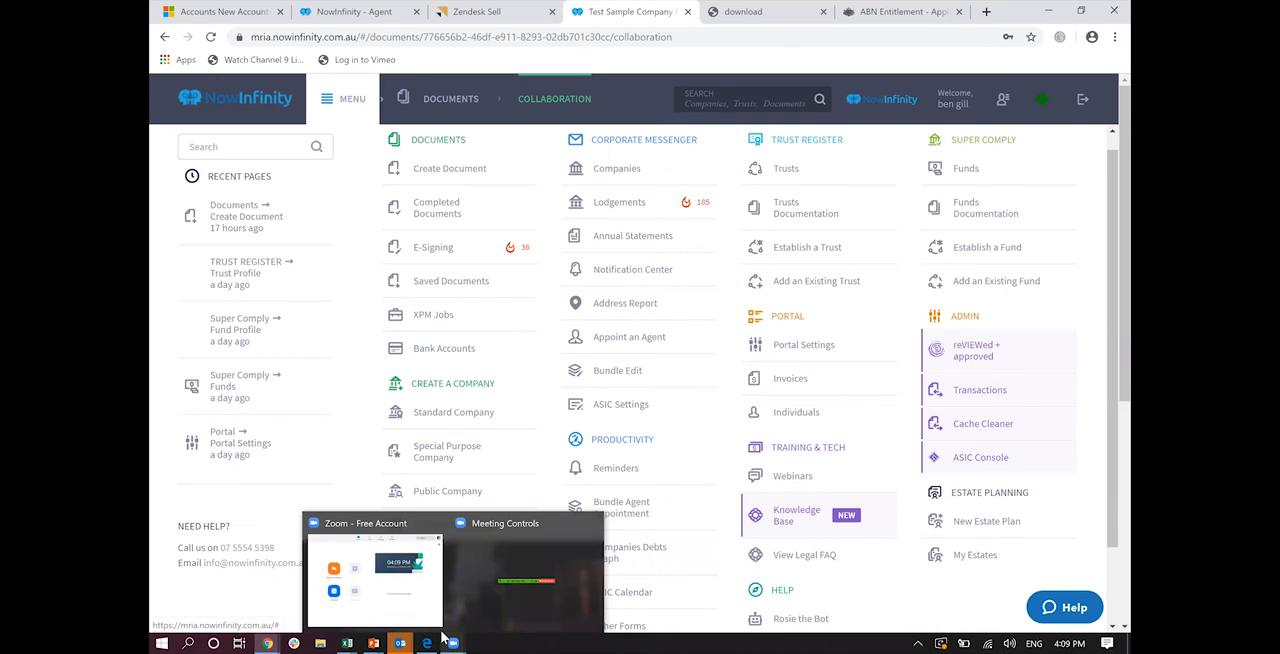